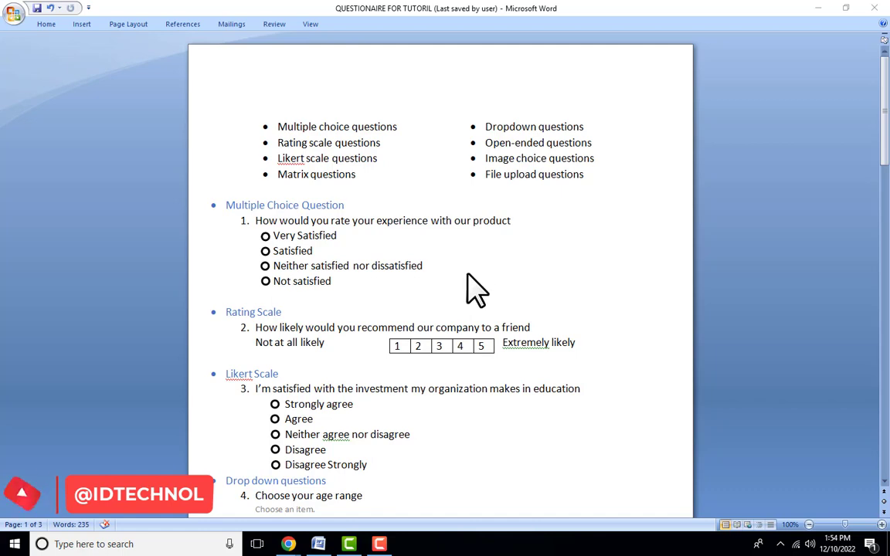
Step: Look through the sample questionnaire from the multiple choice question to the file upload question
{"action": "scroll", "coordinate": [502, 266], "scroll_direction": "down", "scroll_amount": 12}
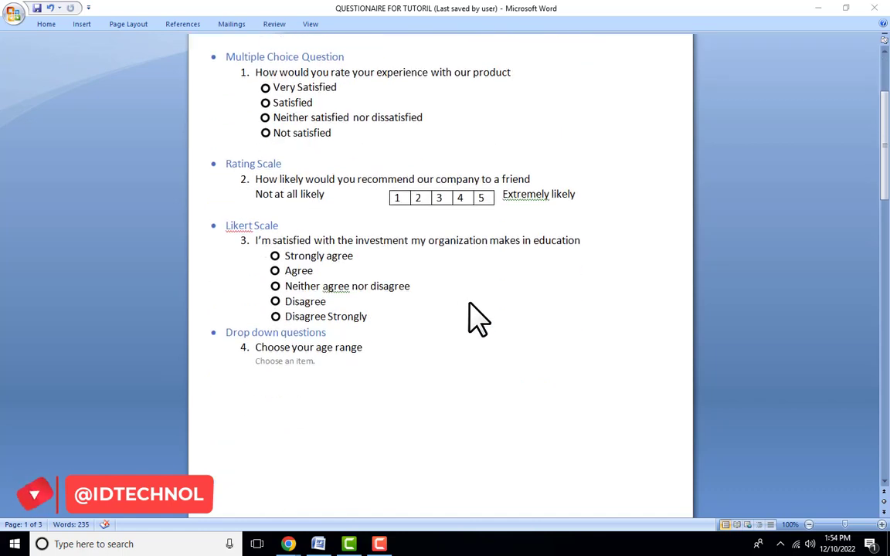
{"action": "scroll", "coordinate": [478, 308], "scroll_direction": "down", "scroll_amount": 7}
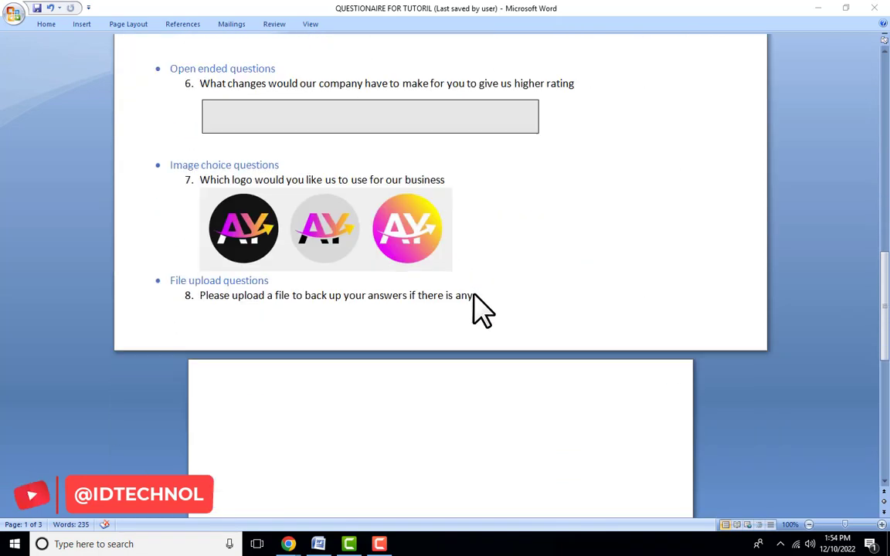
{"action": "scroll", "coordinate": [479, 309], "scroll_direction": "up", "scroll_amount": 8}
{"action": "scroll", "coordinate": [483, 310], "scroll_direction": "up", "scroll_amount": 15}
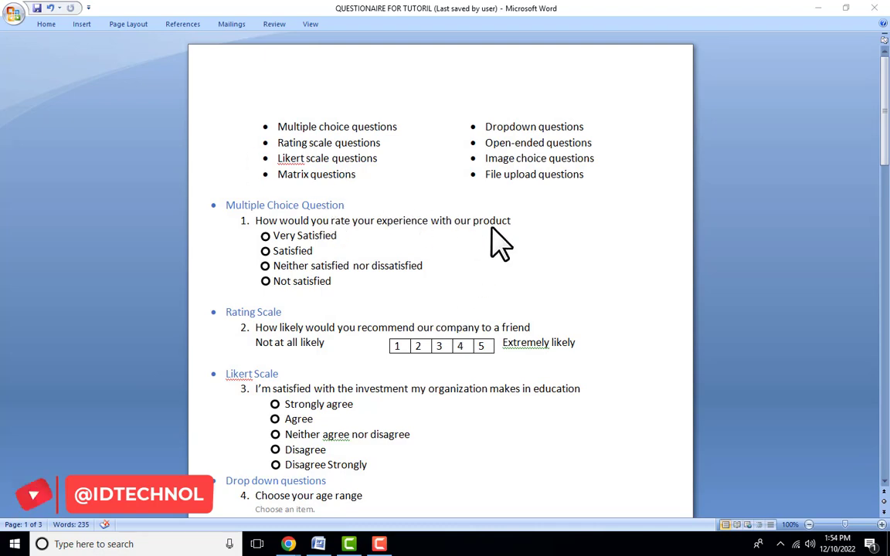
{"action": "scroll", "coordinate": [488, 236], "scroll_direction": "down", "scroll_amount": 9}
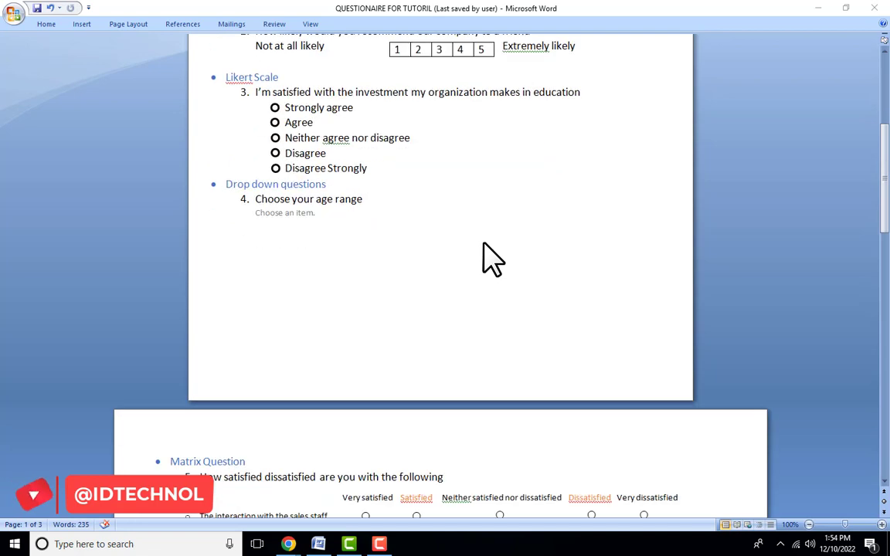
{"action": "scroll", "coordinate": [488, 259], "scroll_direction": "down", "scroll_amount": 5}
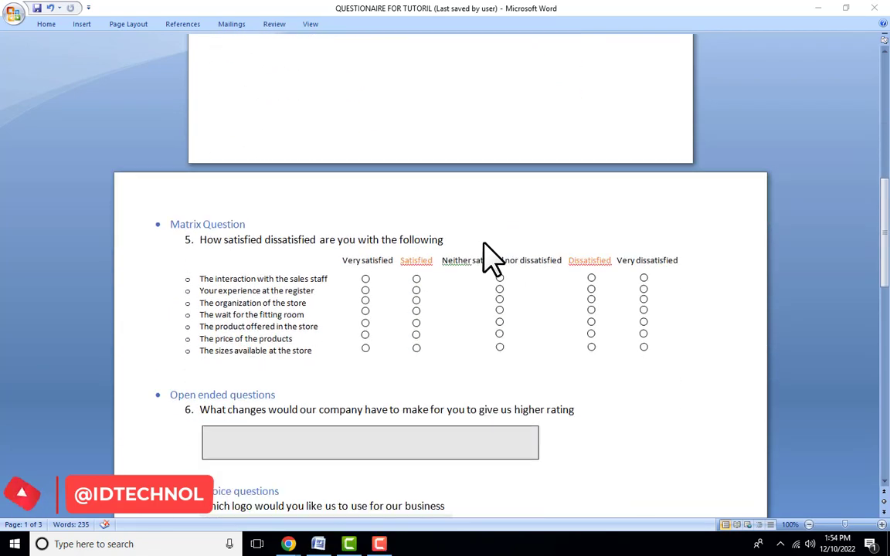
{"action": "scroll", "coordinate": [486, 251], "scroll_direction": "up", "scroll_amount": 4}
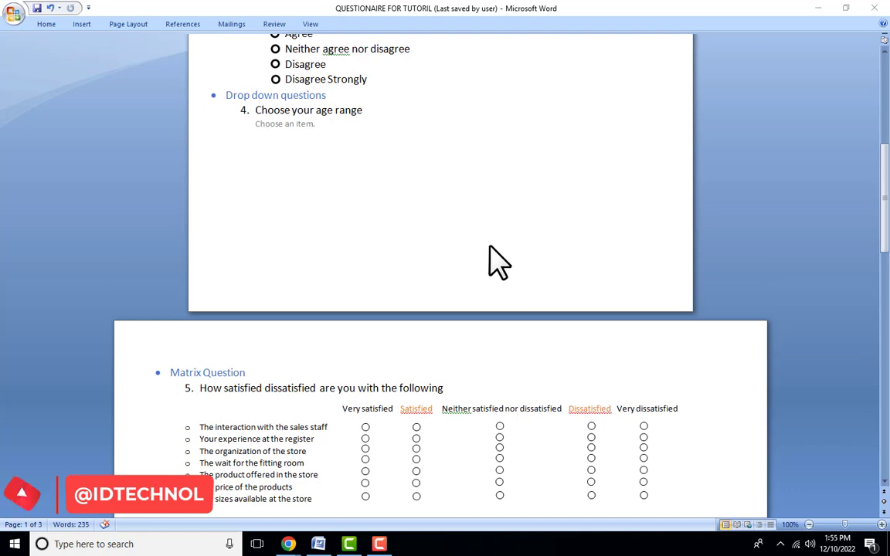
{"action": "scroll", "coordinate": [498, 263], "scroll_direction": "up", "scroll_amount": 5}
{"action": "scroll", "coordinate": [498, 262], "scroll_direction": "up", "scroll_amount": 4}
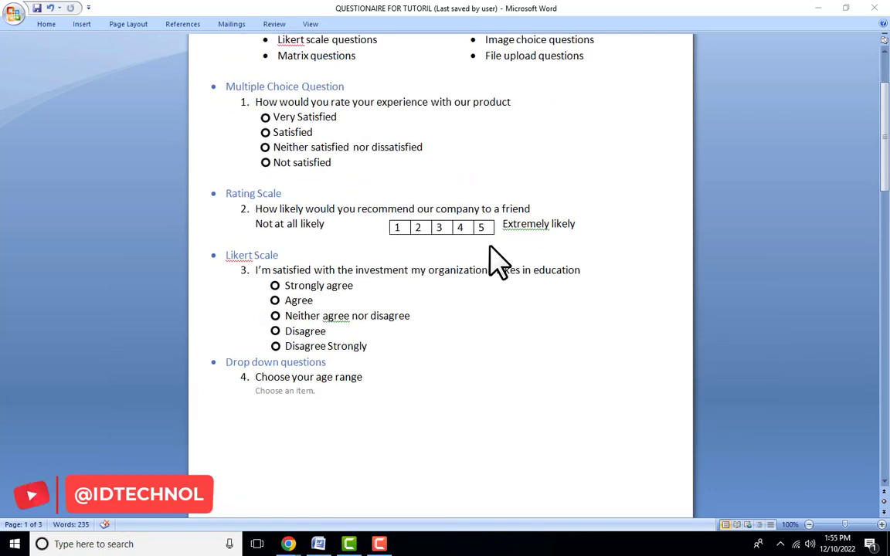
{"action": "scroll", "coordinate": [494, 261], "scroll_direction": "up", "scroll_amount": 2}
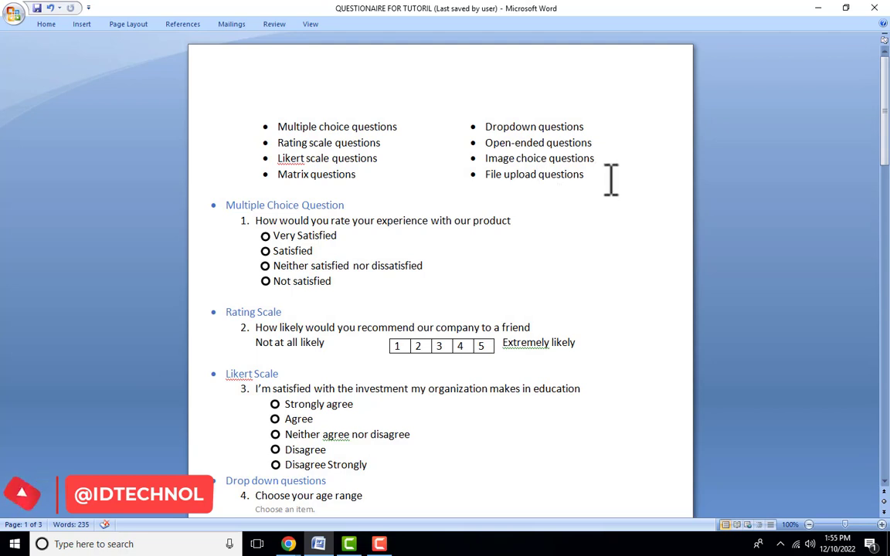
Step: Examine the list of question types at the start of the document and sample questions 1 to 4 beneath it
{"action": "left_click_drag", "start_coordinate": [611, 181], "coordinate": [259, 133]}
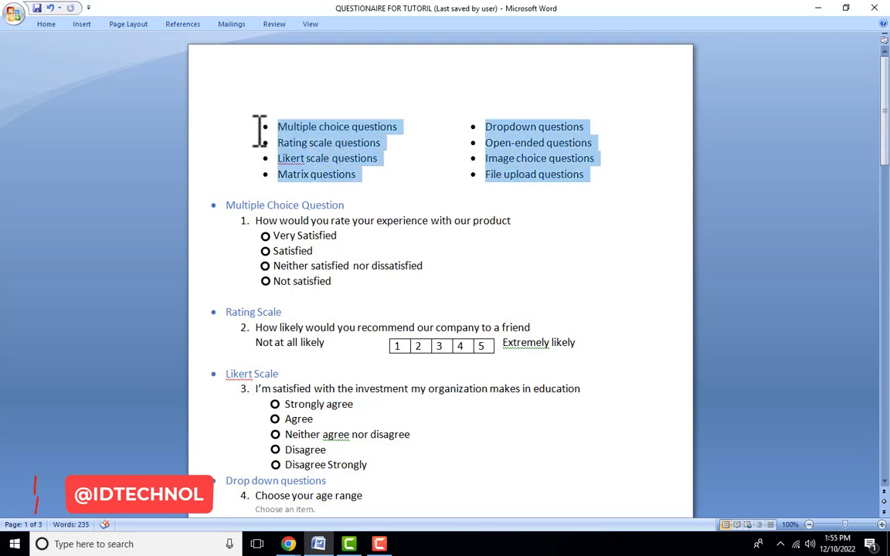
{"action": "scroll", "coordinate": [424, 276], "scroll_direction": "down", "scroll_amount": 2}
{"action": "left_click", "coordinate": [246, 157]}
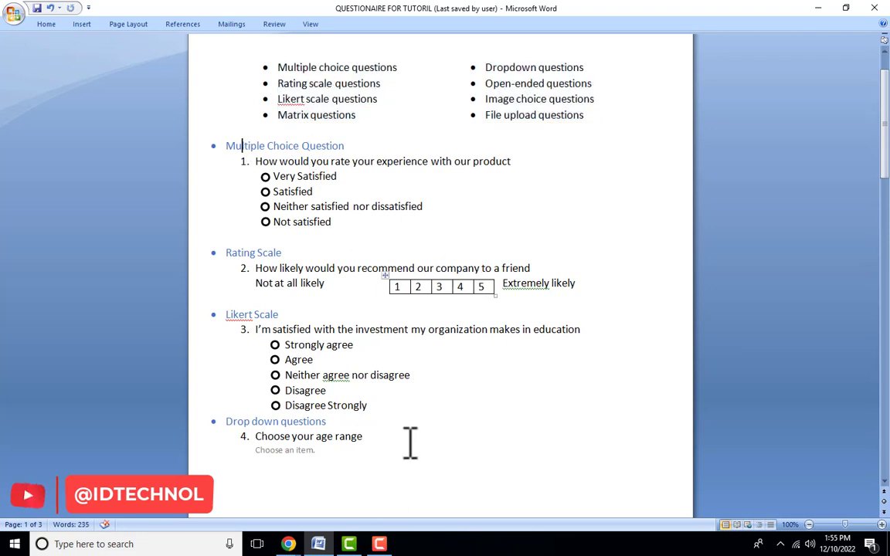
{"action": "left_click_drag", "start_coordinate": [410, 441], "coordinate": [260, 124]}
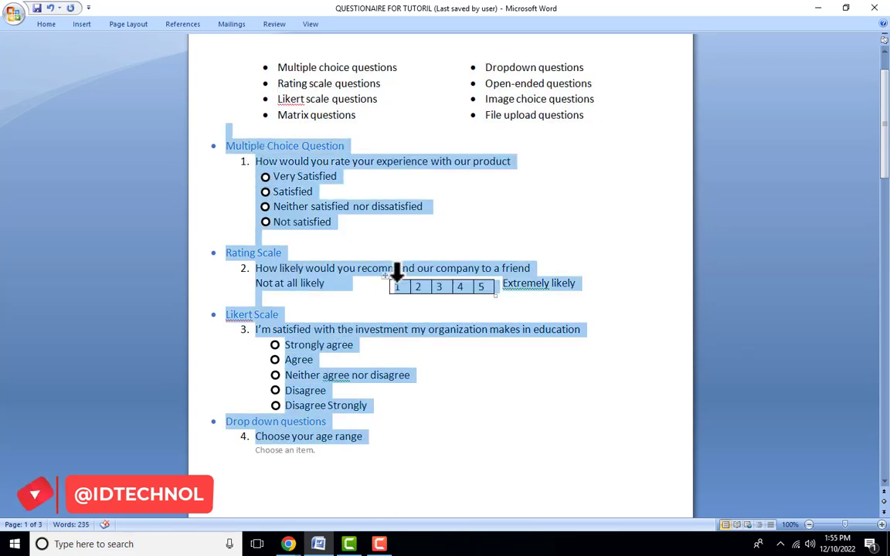
{"action": "left_click", "coordinate": [340, 287]}
{"action": "scroll", "coordinate": [363, 231], "scroll_direction": "up", "scroll_amount": 2}
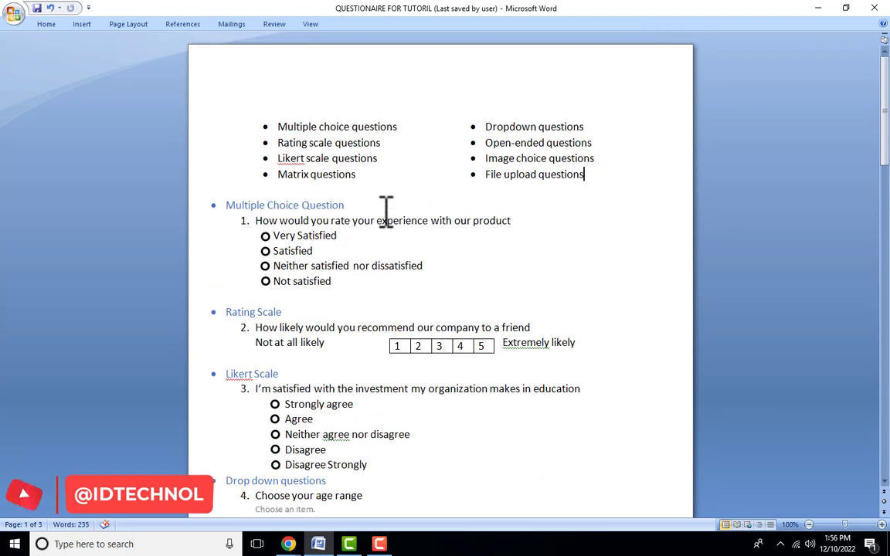
{"action": "left_click_drag", "start_coordinate": [585, 174], "coordinate": [247, 129]}
{"action": "left_click", "coordinate": [325, 251]}
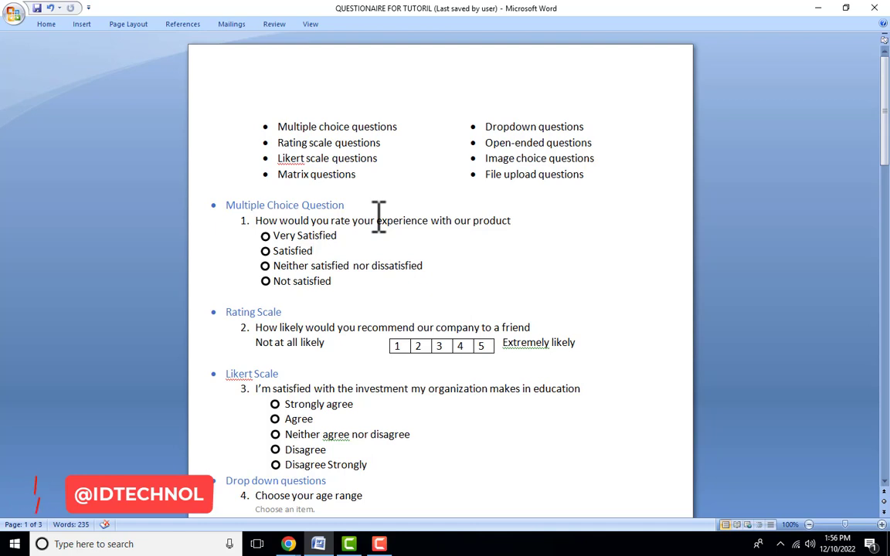
Step: Review the Likert scale and drop-down questions, and examine the matrix question with its satisfaction columns and store-related rows
{"action": "scroll", "coordinate": [553, 224], "scroll_direction": "down", "scroll_amount": 7}
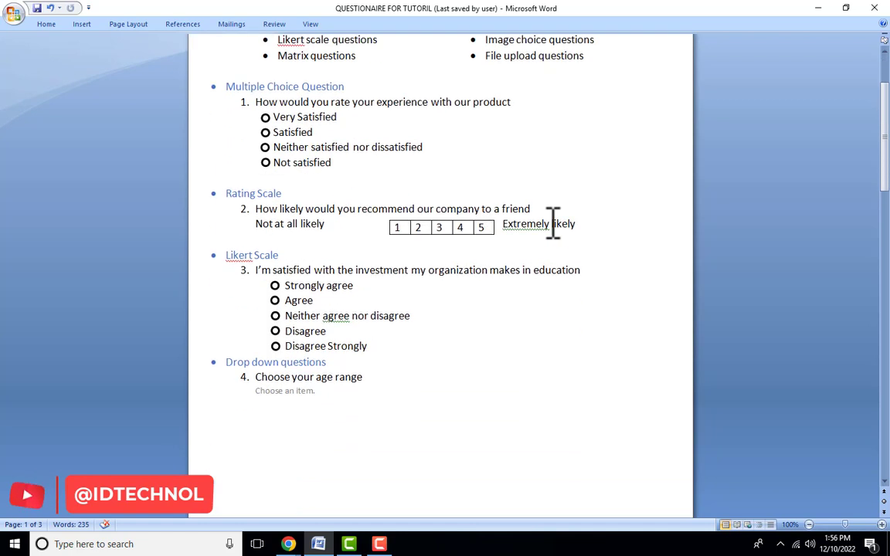
{"action": "scroll", "coordinate": [551, 232], "scroll_direction": "down", "scroll_amount": 1}
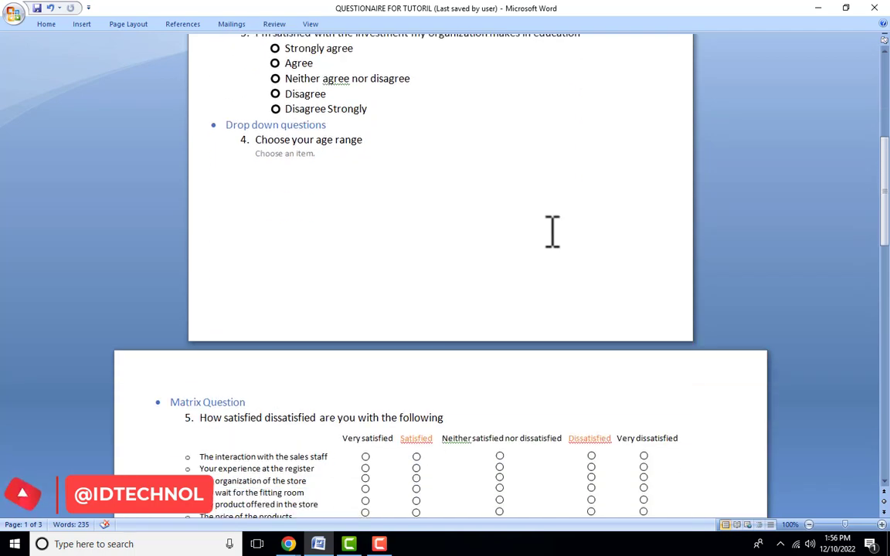
{"action": "scroll", "coordinate": [525, 220], "scroll_direction": "up", "scroll_amount": 3}
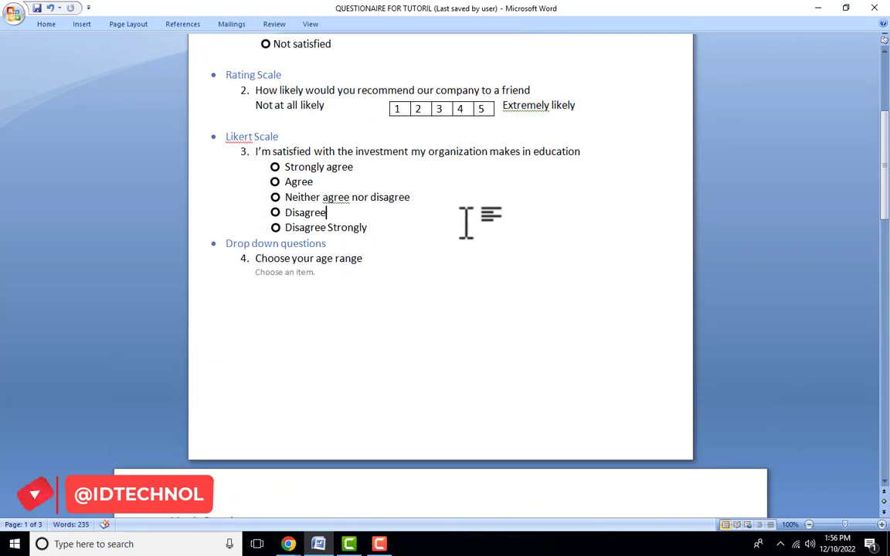
{"action": "scroll", "coordinate": [466, 223], "scroll_direction": "down", "scroll_amount": 9}
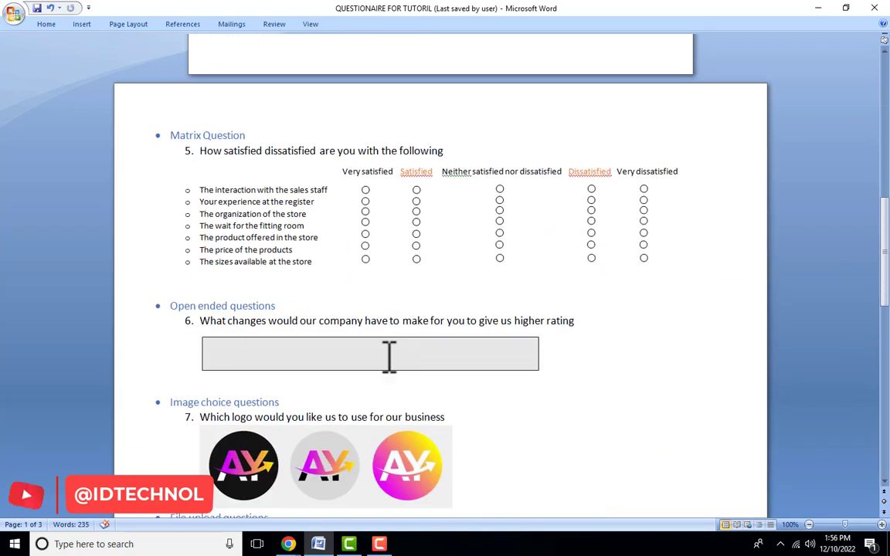
{"action": "scroll", "coordinate": [109, 215], "scroll_direction": "up", "scroll_amount": 1}
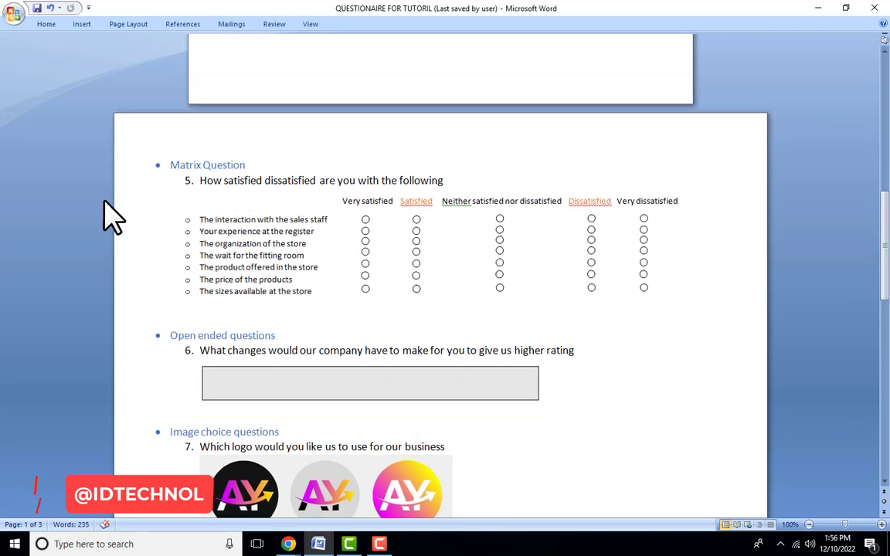
{"action": "left_click_drag", "start_coordinate": [178, 176], "coordinate": [574, 293]}
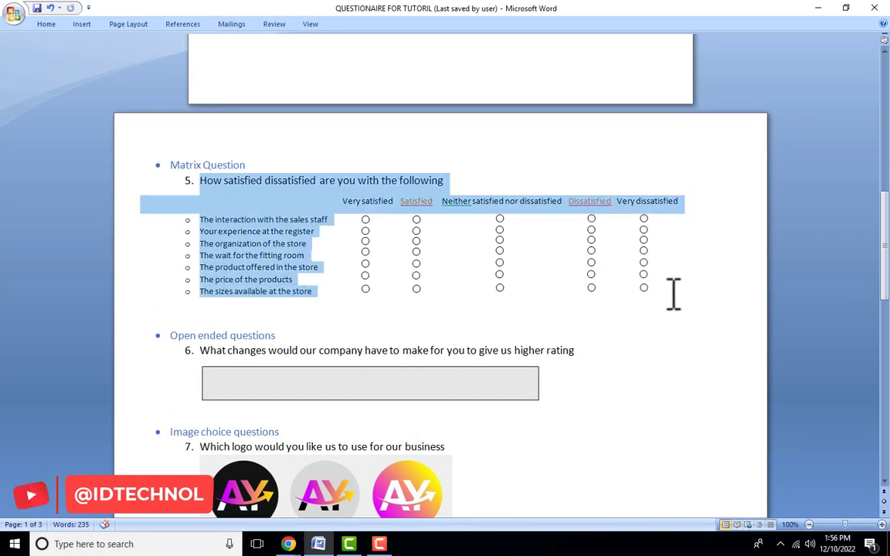
{"action": "left_click", "coordinate": [612, 266]}
{"action": "scroll", "coordinate": [377, 298], "scroll_direction": "up", "scroll_amount": 10}
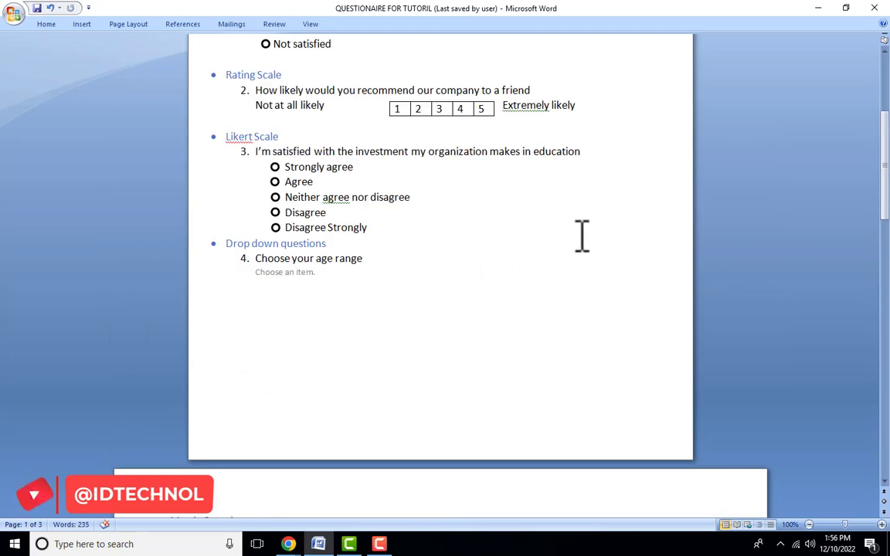
Step: Compare the layout of the first-page questions with the matrix, open-ended and image choice questions on the second page
{"action": "scroll", "coordinate": [580, 236], "scroll_direction": "down", "scroll_amount": 8}
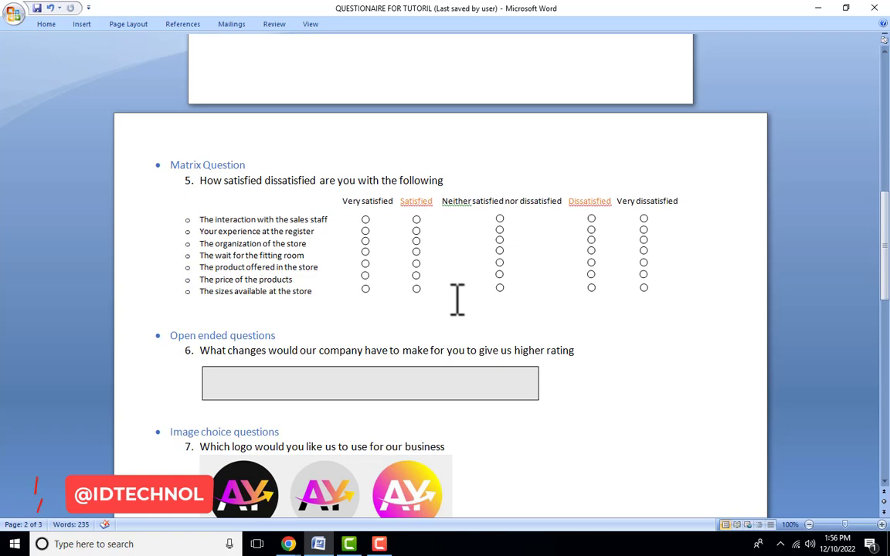
{"action": "scroll", "coordinate": [405, 315], "scroll_direction": "up", "scroll_amount": 10}
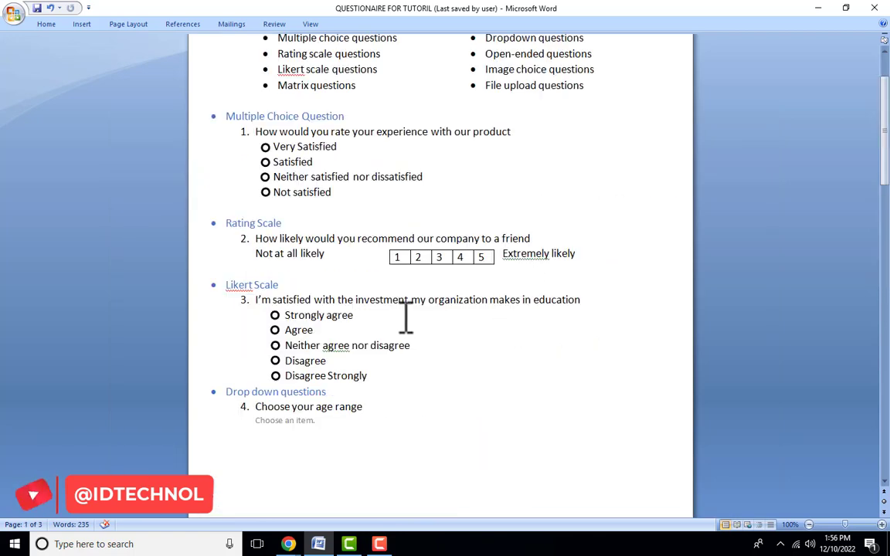
{"action": "scroll", "coordinate": [406, 315], "scroll_direction": "down", "scroll_amount": 6}
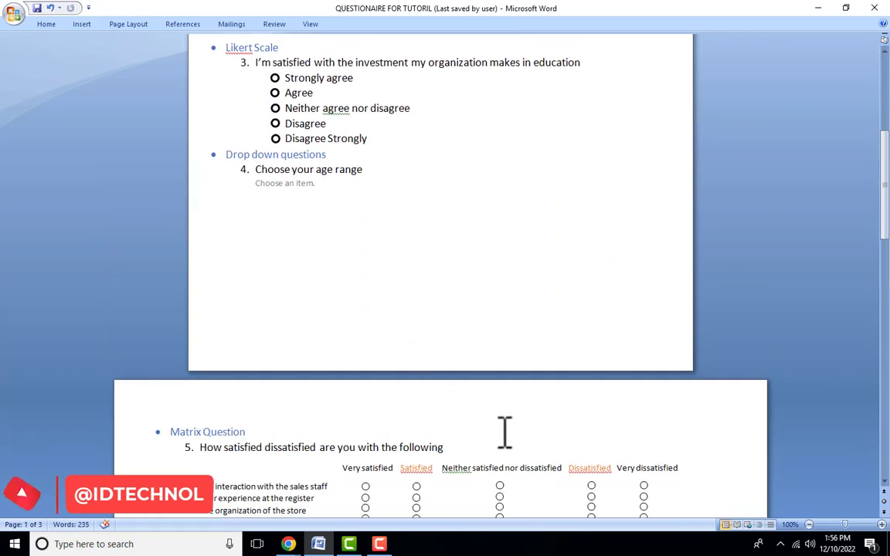
{"action": "scroll", "coordinate": [504, 432], "scroll_direction": "down", "scroll_amount": 4}
{"action": "scroll", "coordinate": [526, 431], "scroll_direction": "up", "scroll_amount": 6}
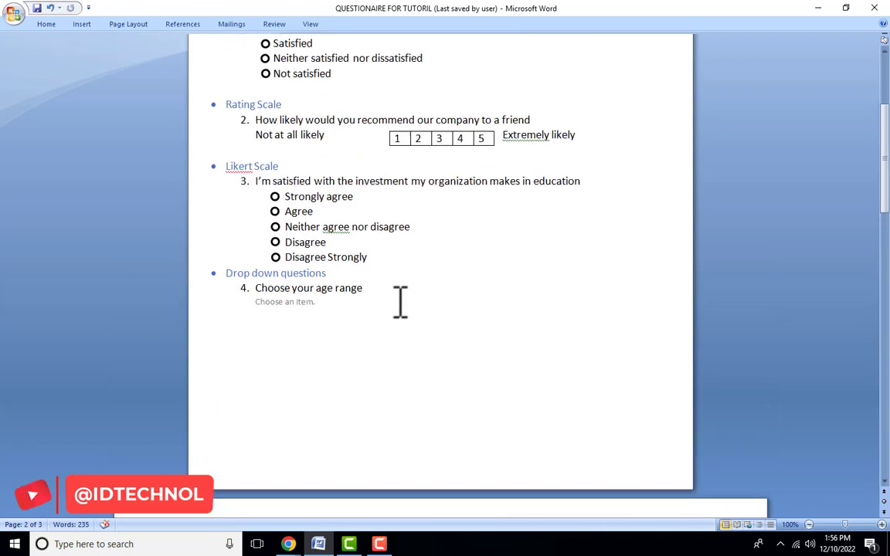
{"action": "scroll", "coordinate": [400, 302], "scroll_direction": "up", "scroll_amount": 3}
{"action": "scroll", "coordinate": [447, 198], "scroll_direction": "up", "scroll_amount": 2}
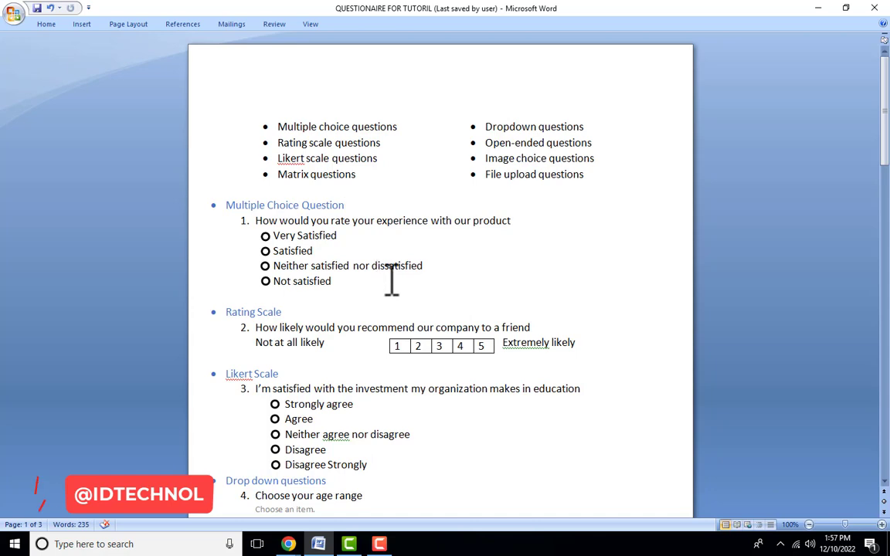
{"action": "scroll", "coordinate": [488, 186], "scroll_direction": "down", "scroll_amount": 12}
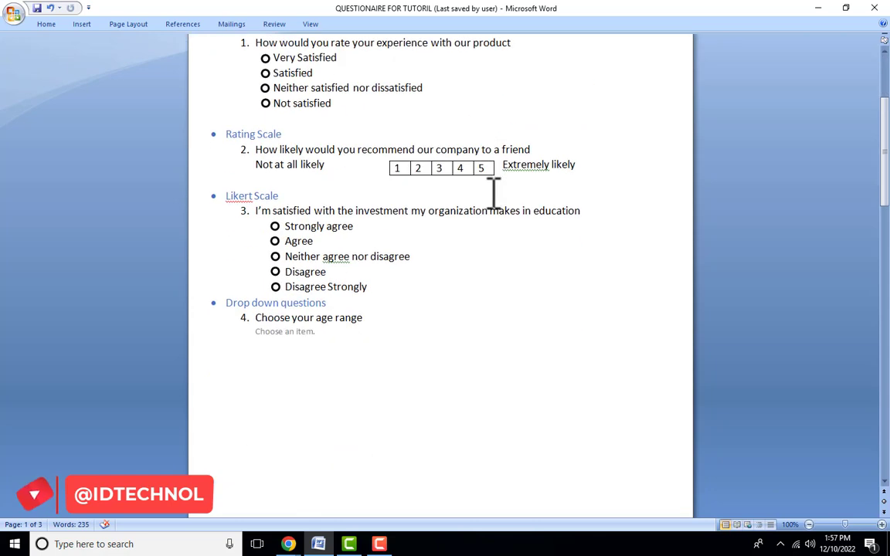
{"action": "scroll", "coordinate": [452, 384], "scroll_direction": "down", "scroll_amount": 3}
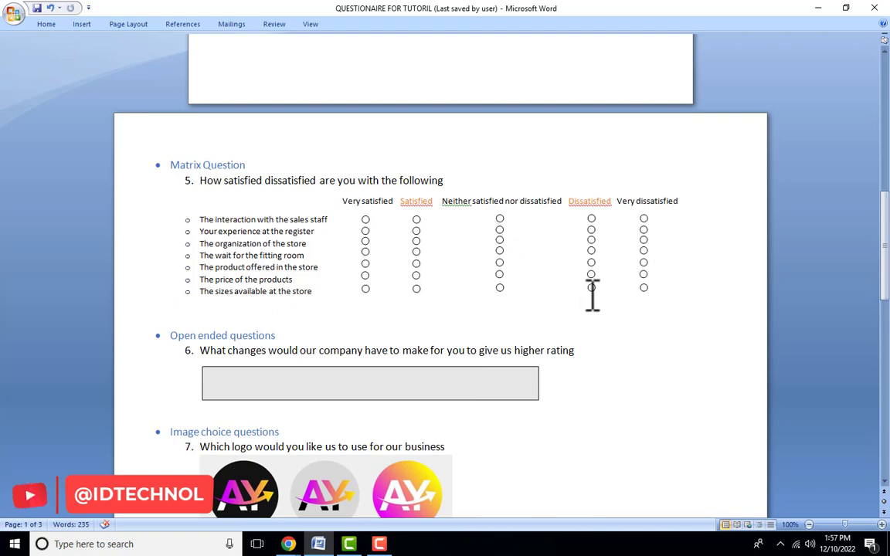
{"action": "scroll", "coordinate": [571, 293], "scroll_direction": "down", "scroll_amount": 4}
{"action": "scroll", "coordinate": [548, 275], "scroll_direction": "up", "scroll_amount": 10}
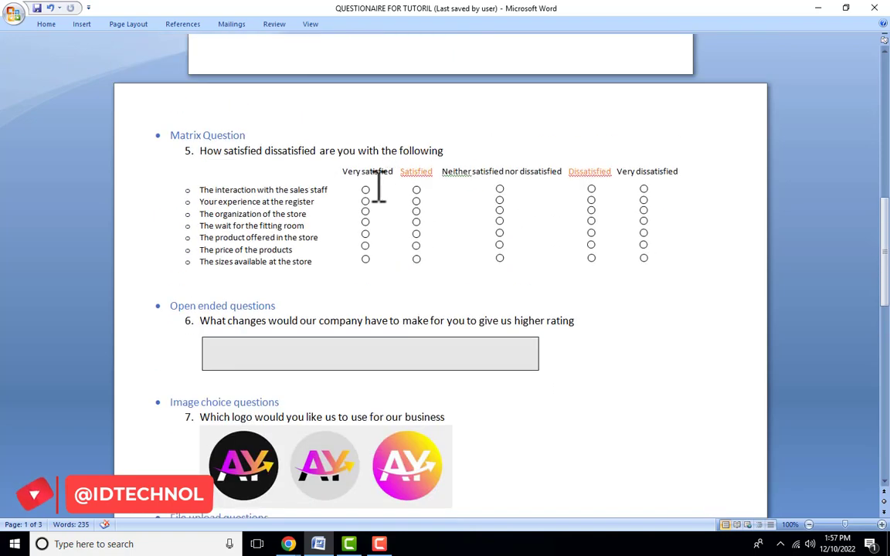
{"action": "scroll", "coordinate": [471, 108], "scroll_direction": "down", "scroll_amount": 2}
{"action": "scroll", "coordinate": [467, 115], "scroll_direction": "up", "scroll_amount": 1}
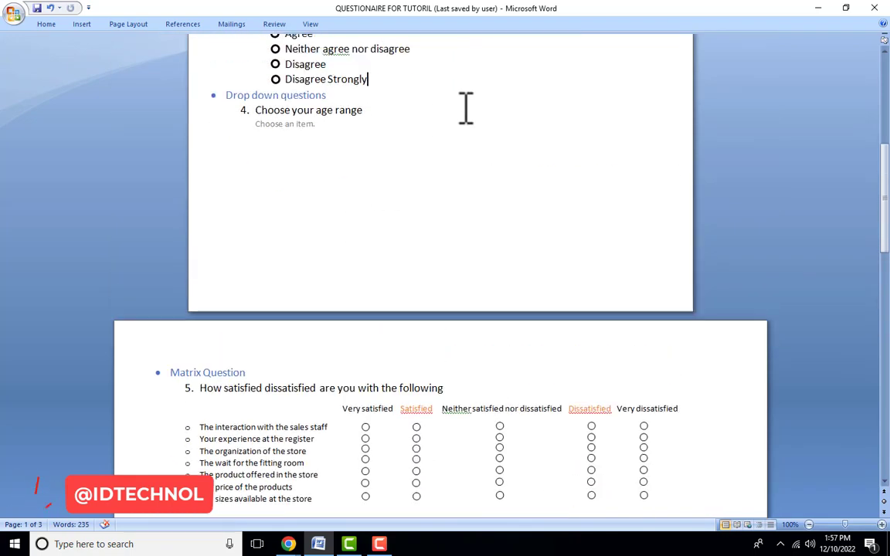
Step: Check the end of the questionnaire and view the age ranges offered by the drop-down list in question 4
{"action": "scroll", "coordinate": [469, 179], "scroll_direction": "down", "scroll_amount": 7}
{"action": "scroll", "coordinate": [546, 280], "scroll_direction": "down", "scroll_amount": 9}
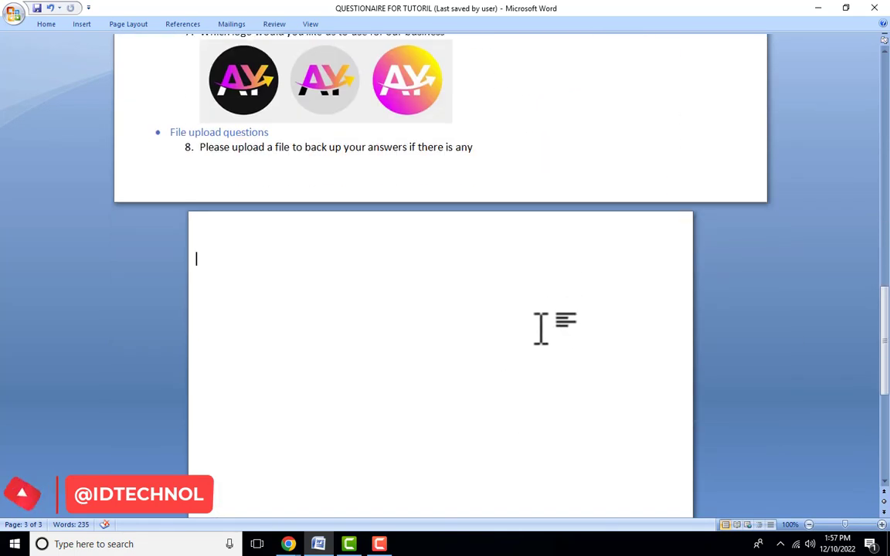
{"action": "scroll", "coordinate": [541, 328], "scroll_direction": "up", "scroll_amount": 12}
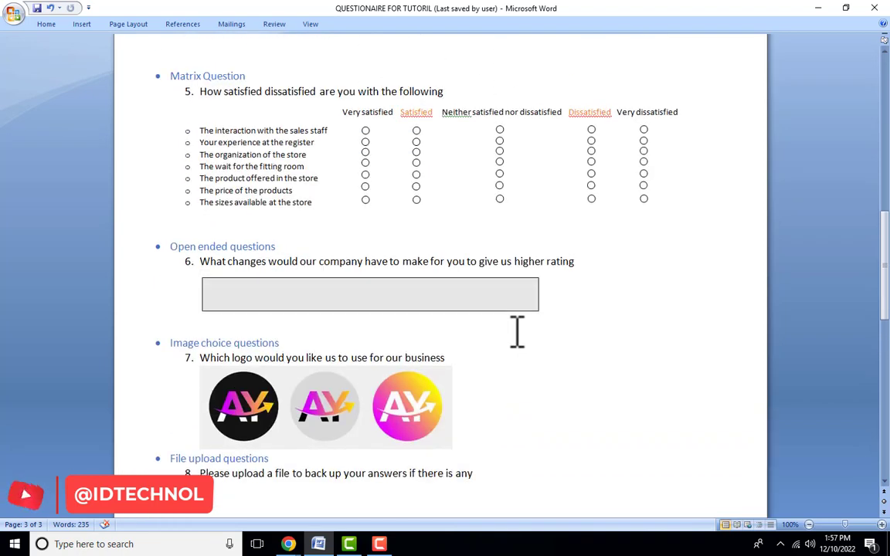
{"action": "scroll", "coordinate": [516, 332], "scroll_direction": "up", "scroll_amount": 8}
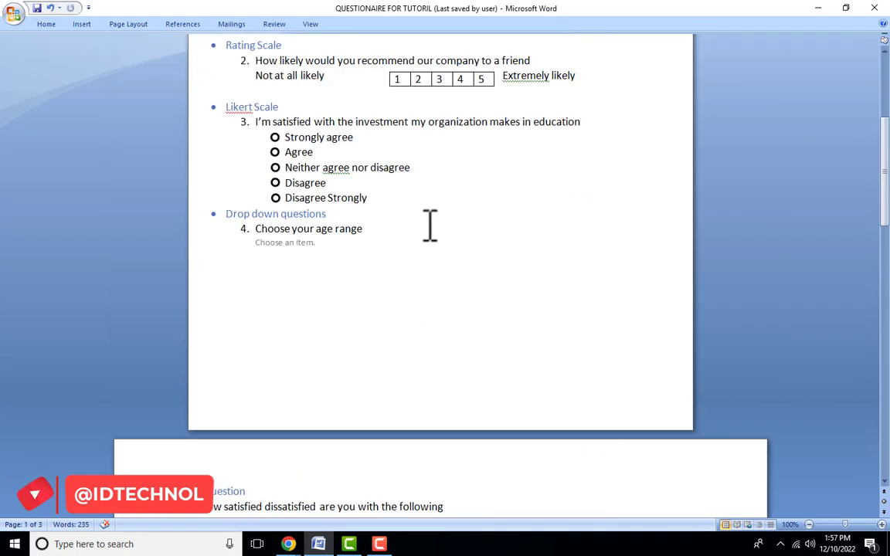
{"action": "scroll", "coordinate": [307, 257], "scroll_direction": "up", "scroll_amount": 1}
{"action": "left_click", "coordinate": [320, 275]}
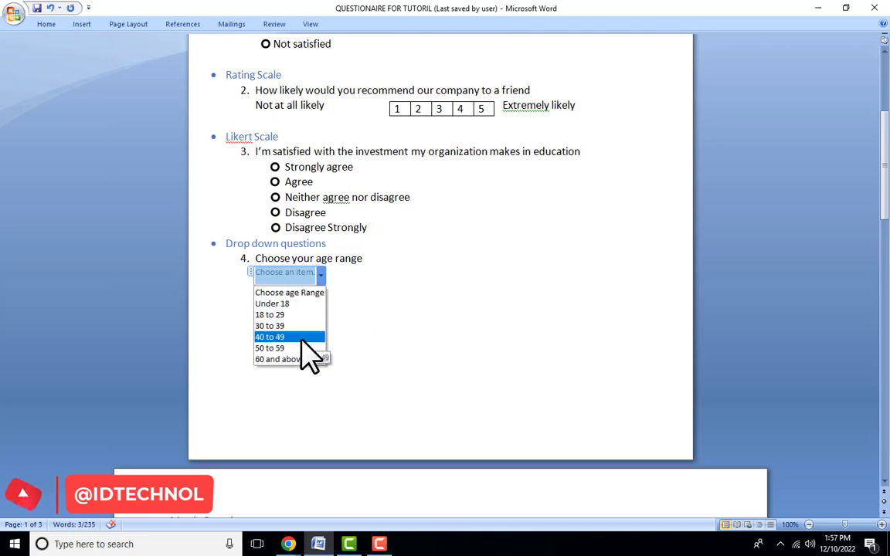
{"action": "scroll", "coordinate": [311, 340], "scroll_direction": "up", "scroll_amount": 5}
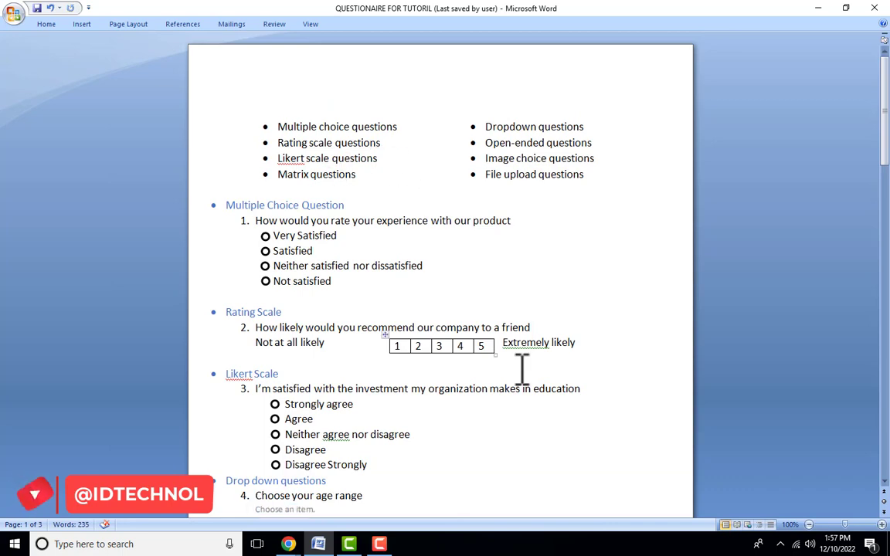
{"action": "scroll", "coordinate": [466, 363], "scroll_direction": "down", "scroll_amount": 8}
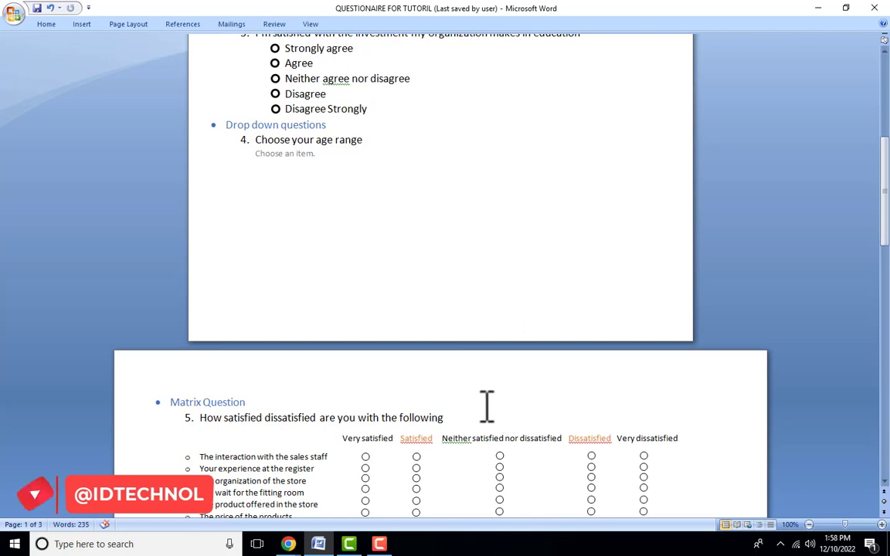
Step: Recheck the age range drop-down in question 4 and compare it with questions 1 to 3 above it
{"action": "scroll", "coordinate": [458, 399], "scroll_direction": "up", "scroll_amount": 2}
{"action": "left_click", "coordinate": [309, 248]}
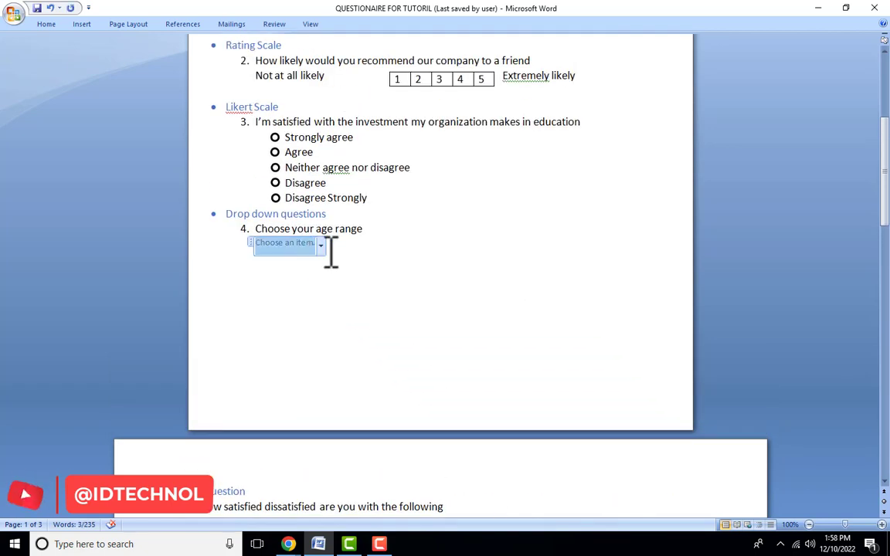
{"action": "left_click", "coordinate": [320, 246]}
{"action": "scroll", "coordinate": [438, 325], "scroll_direction": "up", "scroll_amount": 5}
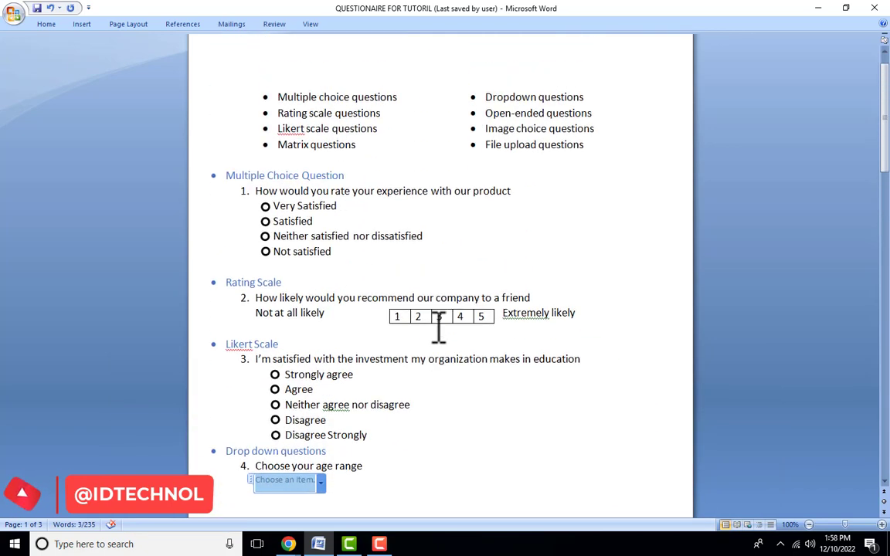
{"action": "scroll", "coordinate": [438, 330], "scroll_direction": "up", "scroll_amount": 1}
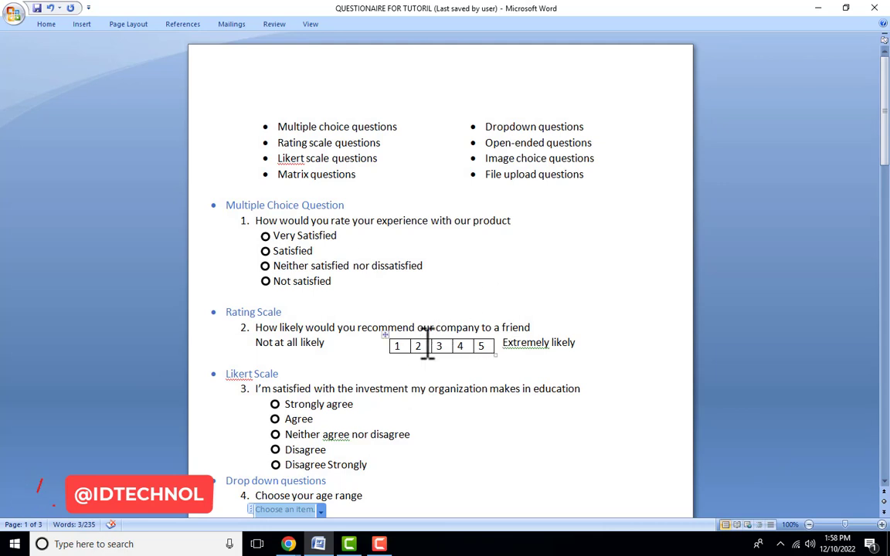
{"action": "scroll", "coordinate": [454, 374], "scroll_direction": "down", "scroll_amount": 2}
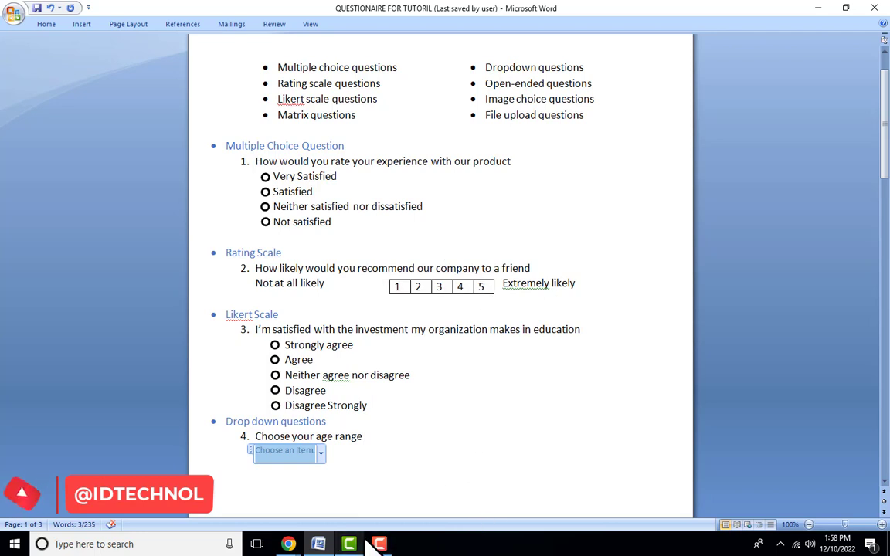
Step: Skim the document from the list of question types to the matrix and open-ended questions on the second page
{"action": "mouse_move", "coordinate": [288, 545]}
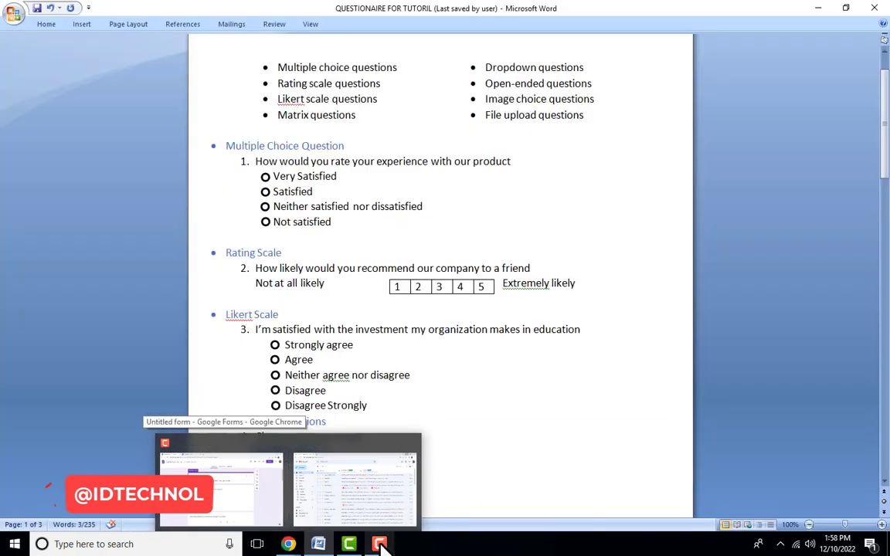
{"action": "scroll", "coordinate": [481, 179], "scroll_direction": "up", "scroll_amount": 2}
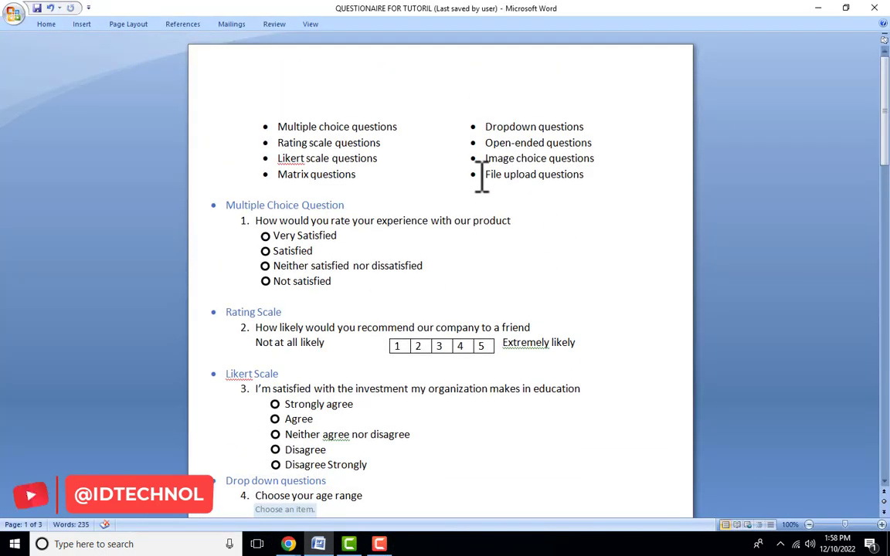
{"action": "scroll", "coordinate": [522, 248], "scroll_direction": "down", "scroll_amount": 8}
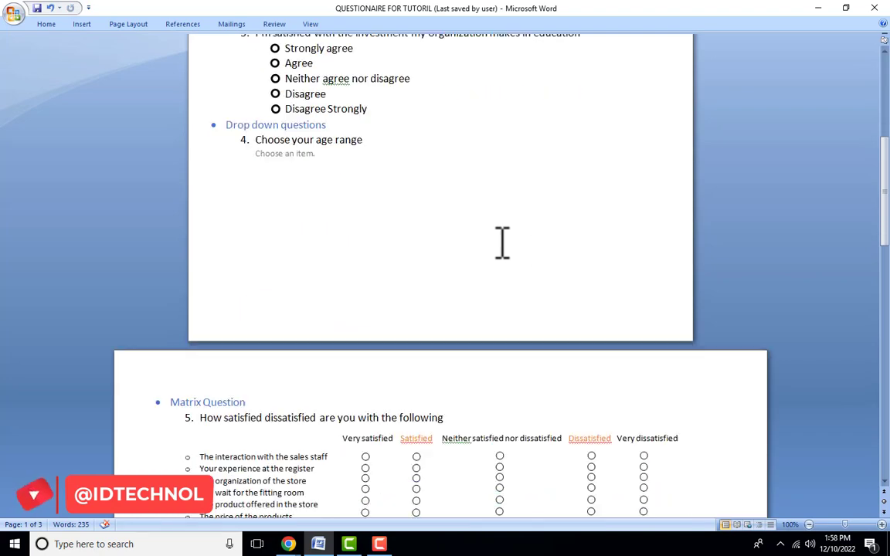
{"action": "scroll", "coordinate": [502, 243], "scroll_direction": "down", "scroll_amount": 5}
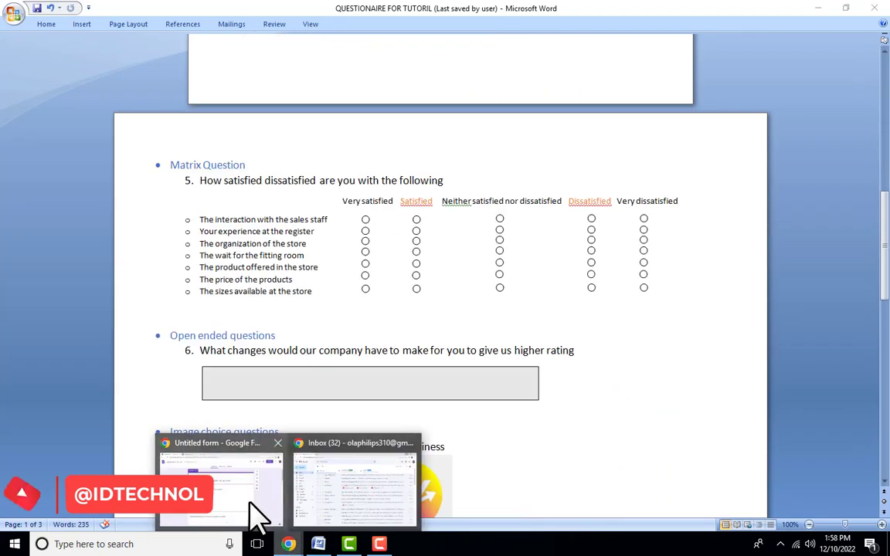
Step: Switch to the untitled form in Google Forms and review its experience, recommendation, agreement and age range questions
{"action": "left_click", "coordinate": [257, 513]}
{"action": "scroll", "coordinate": [465, 278], "scroll_direction": "down", "scroll_amount": 3}
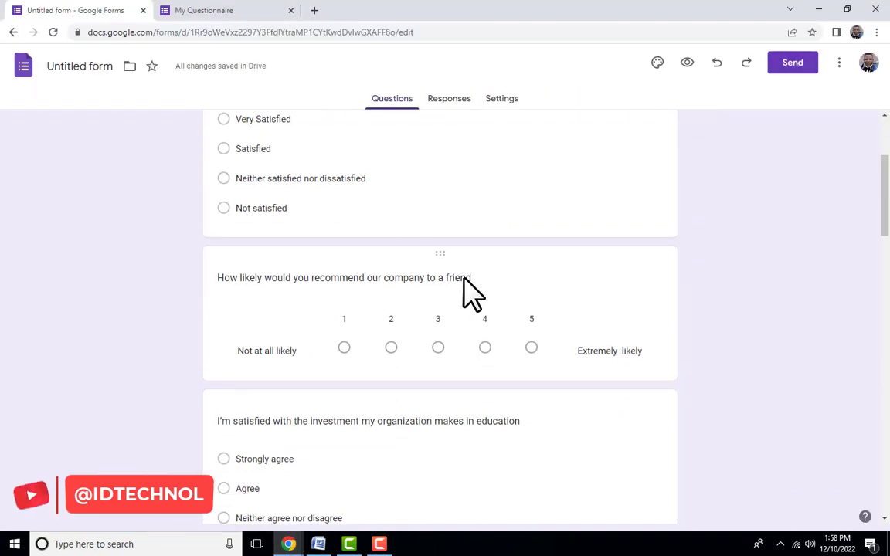
{"action": "scroll", "coordinate": [456, 267], "scroll_direction": "up", "scroll_amount": 3}
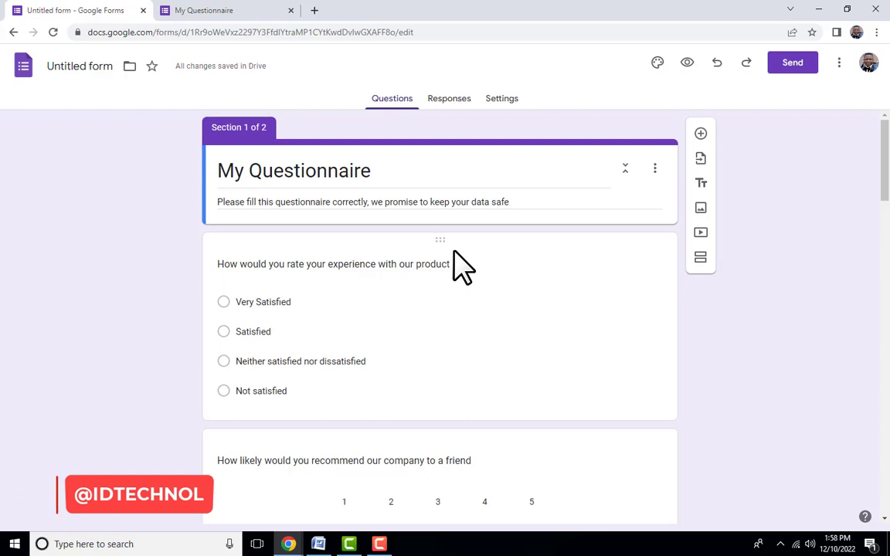
{"action": "scroll", "coordinate": [442, 292], "scroll_direction": "down", "scroll_amount": 2}
{"action": "scroll", "coordinate": [443, 292], "scroll_direction": "down", "scroll_amount": 3}
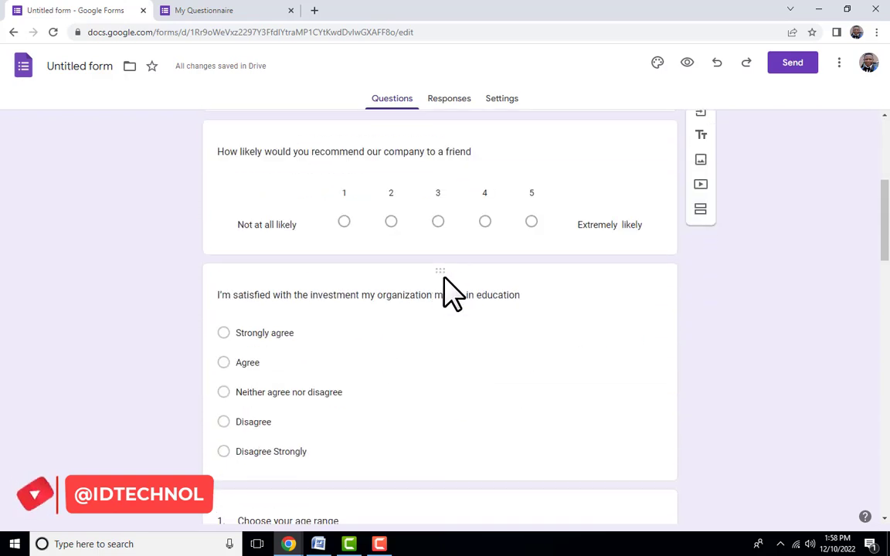
{"action": "scroll", "coordinate": [432, 290], "scroll_direction": "up", "scroll_amount": 4}
{"action": "scroll", "coordinate": [440, 282], "scroll_direction": "down", "scroll_amount": 7}
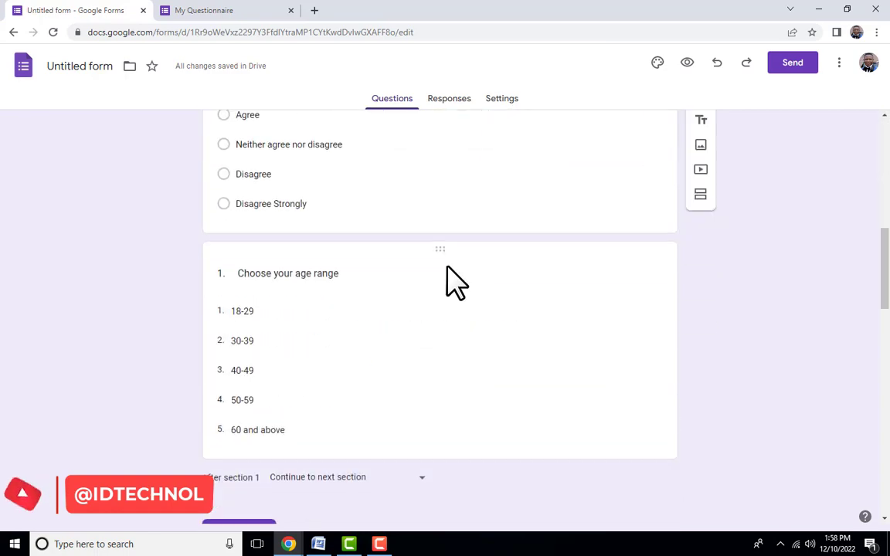
{"action": "scroll", "coordinate": [433, 301], "scroll_direction": "down", "scroll_amount": 4}
{"action": "scroll", "coordinate": [303, 323], "scroll_direction": "up", "scroll_amount": 3}
Step: Review the first section of the respondent version of My Questionnaire, including the age range choices, and continue to the second section
{"action": "left_click", "coordinate": [239, 10]}
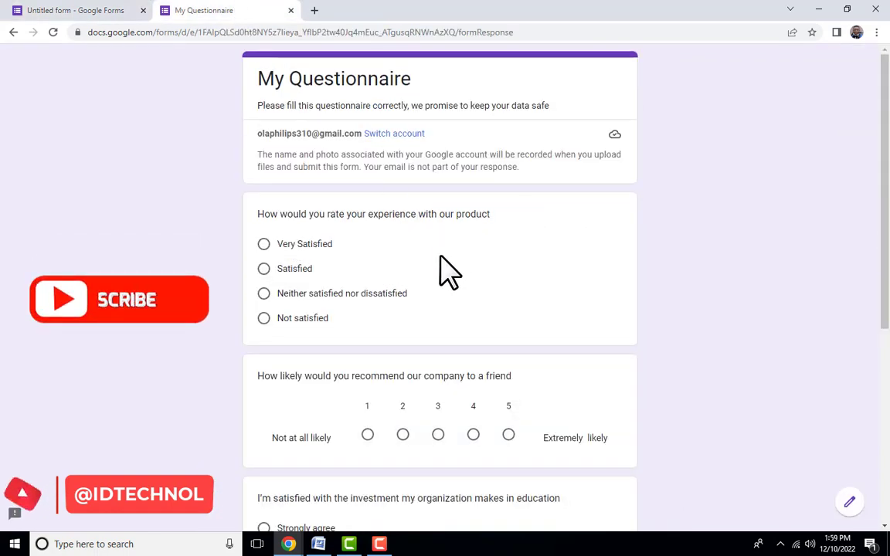
{"action": "scroll", "coordinate": [439, 255], "scroll_direction": "down", "scroll_amount": 1}
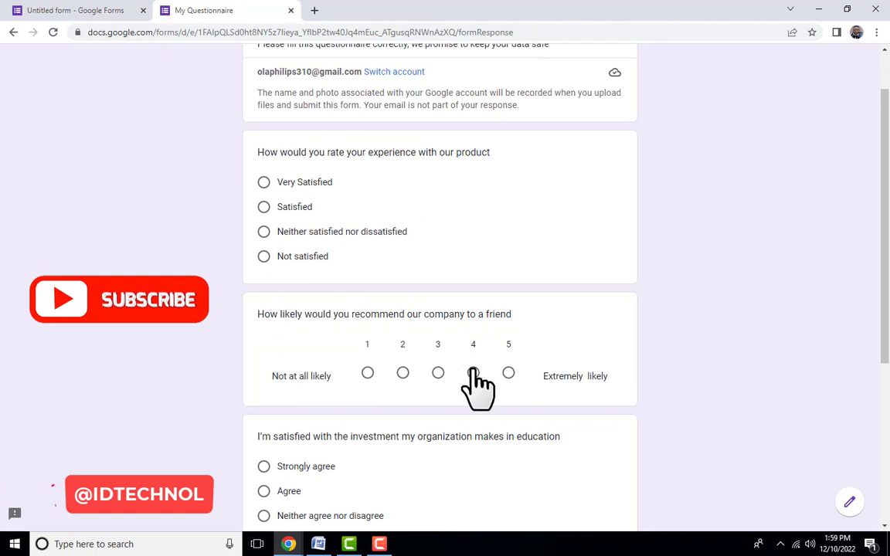
{"action": "scroll", "coordinate": [463, 324], "scroll_direction": "down", "scroll_amount": 1}
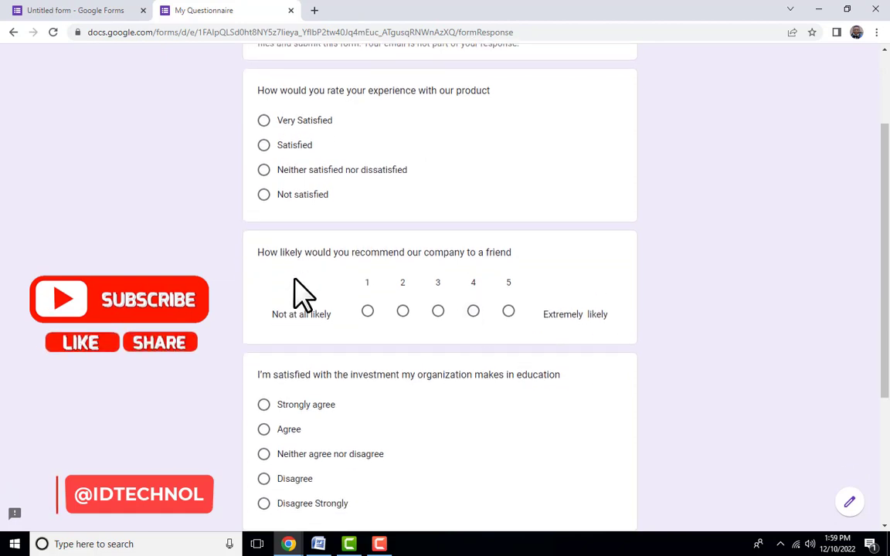
{"action": "scroll", "coordinate": [449, 300], "scroll_direction": "down", "scroll_amount": 3}
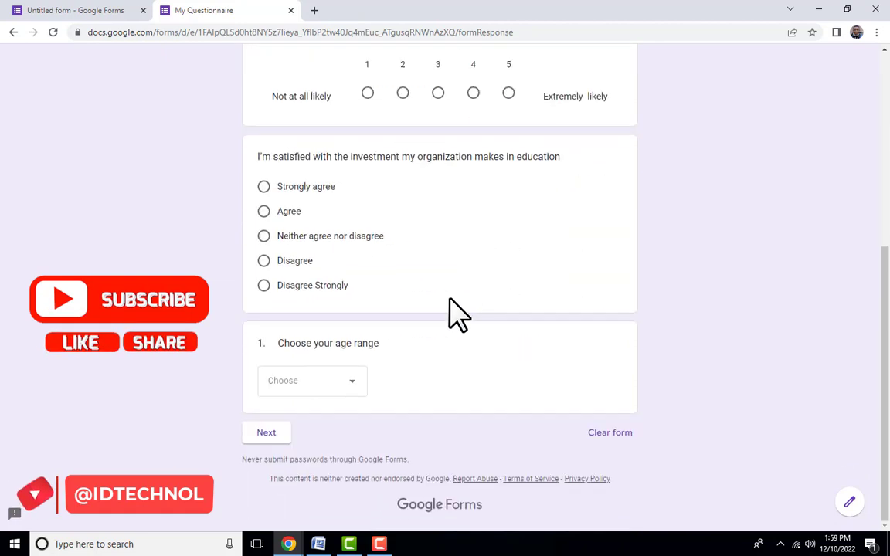
{"action": "left_click", "coordinate": [336, 386]}
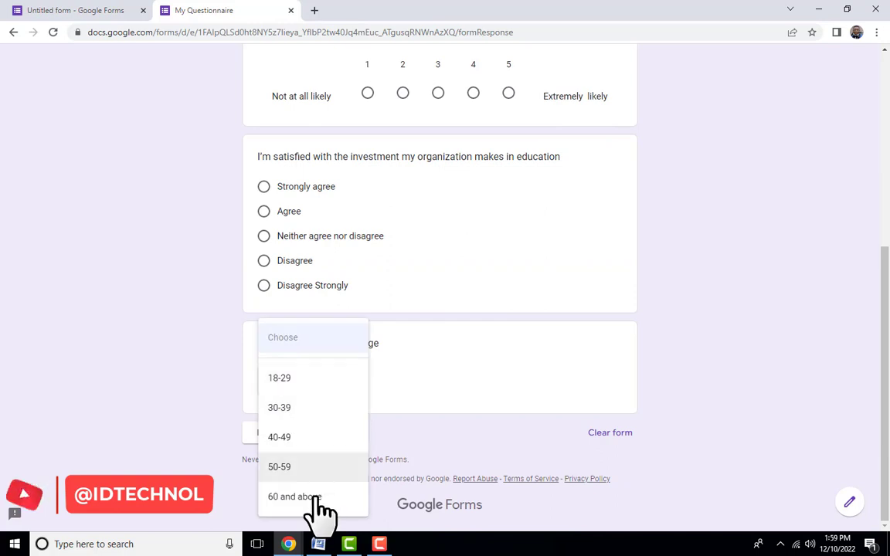
{"action": "left_click", "coordinate": [480, 313]}
{"action": "left_click", "coordinate": [268, 438]}
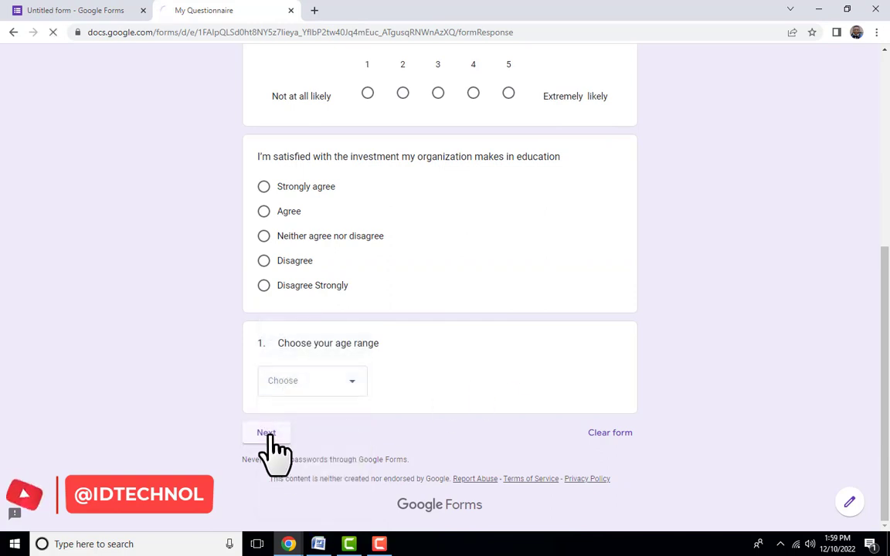
Step: Examine the second section's satisfaction matrix, open-ended question, logo choices and file upload question down to the end of the form
{"action": "scroll", "coordinate": [337, 413], "scroll_direction": "down", "scroll_amount": 3}
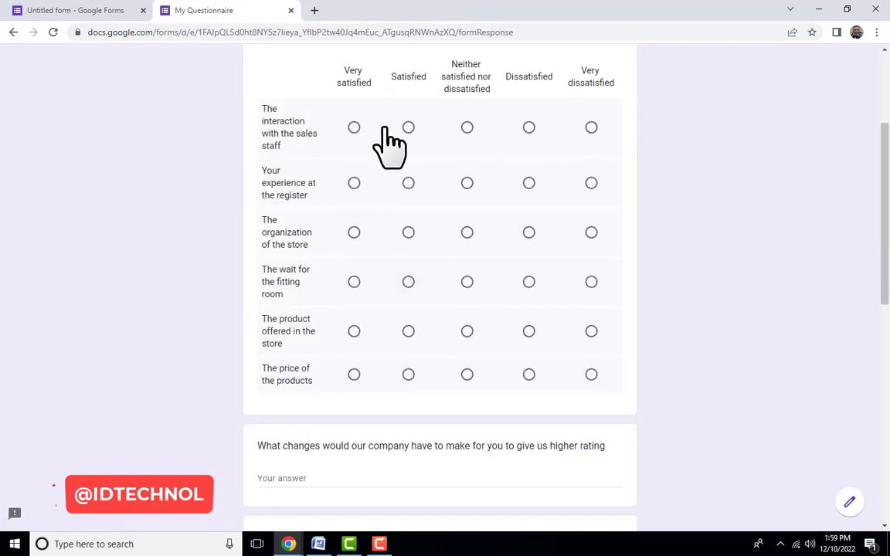
{"action": "scroll", "coordinate": [532, 274], "scroll_direction": "down", "scroll_amount": 4}
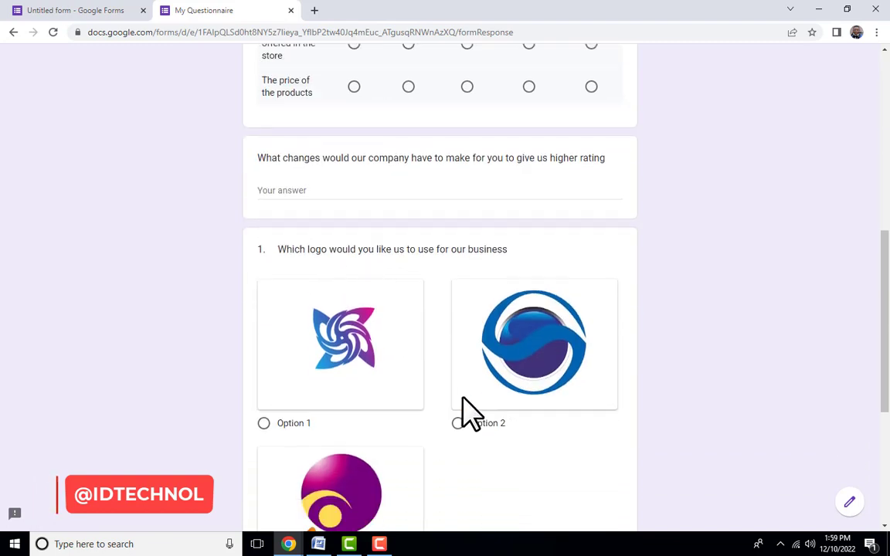
{"action": "scroll", "coordinate": [471, 413], "scroll_direction": "down", "scroll_amount": 2}
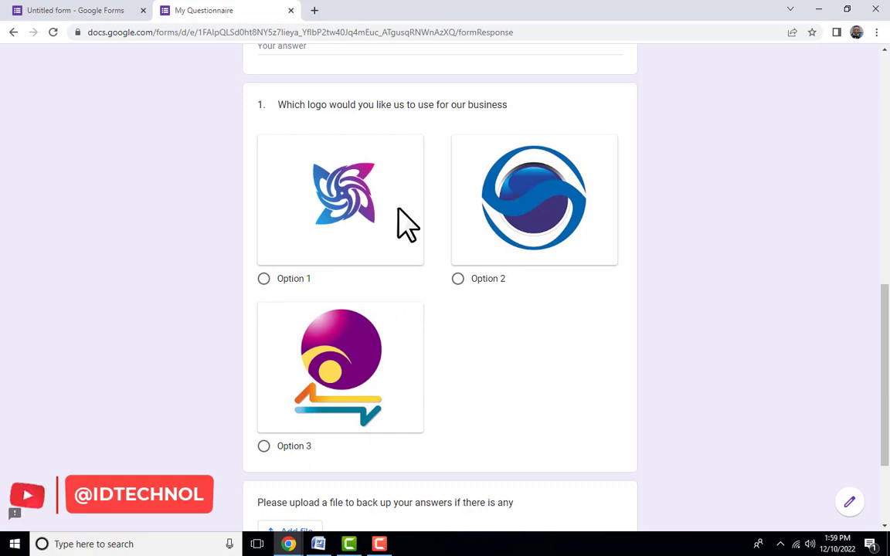
{"action": "scroll", "coordinate": [440, 314], "scroll_direction": "down", "scroll_amount": 1}
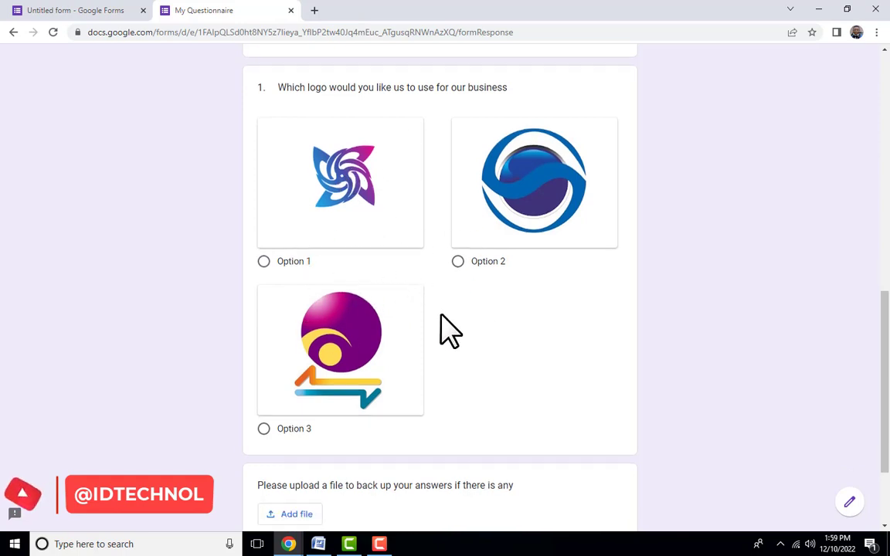
{"action": "scroll", "coordinate": [450, 331], "scroll_direction": "down", "scroll_amount": 2}
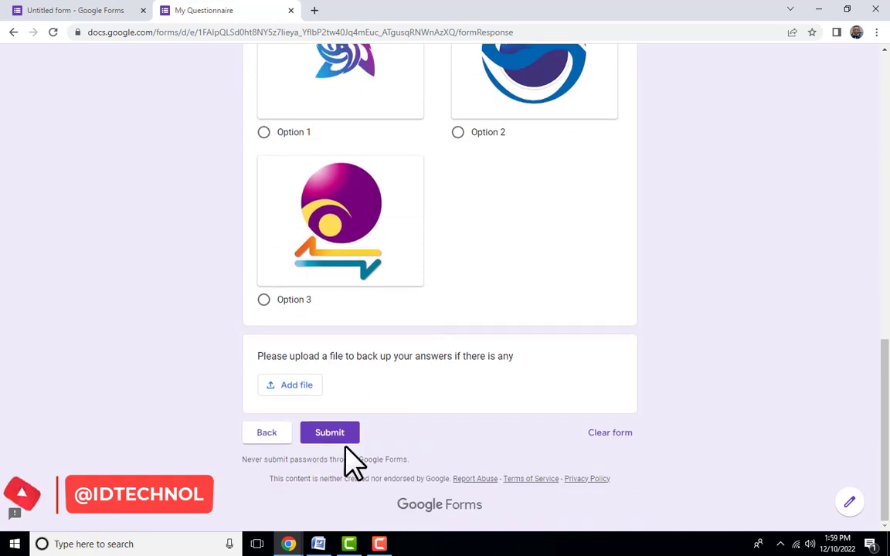
Step: Switch to Word and go through the list of question types at the start of the document, highlighting individual entries
{"action": "left_click", "coordinate": [317, 544]}
{"action": "scroll", "coordinate": [474, 264], "scroll_direction": "up", "scroll_amount": 10}
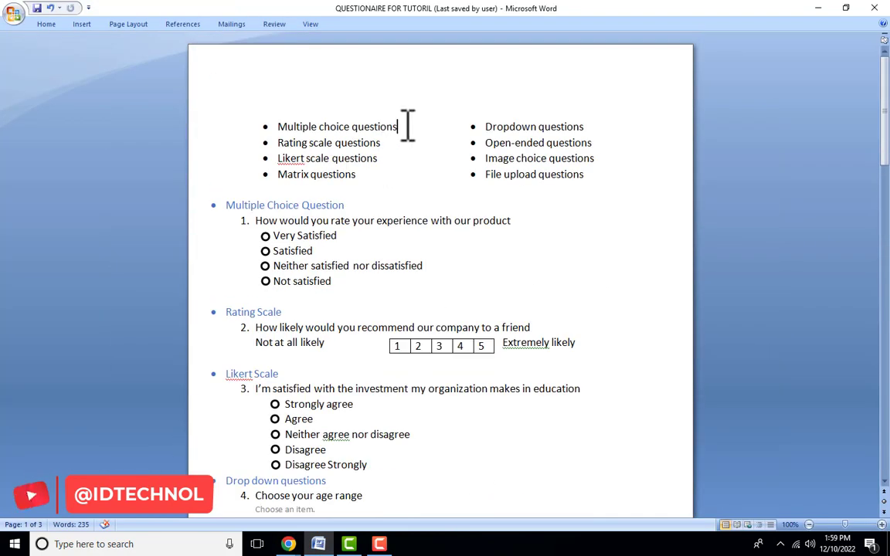
{"action": "left_click_drag", "start_coordinate": [408, 126], "coordinate": [302, 130]}
{"action": "left_click", "coordinate": [370, 154]}
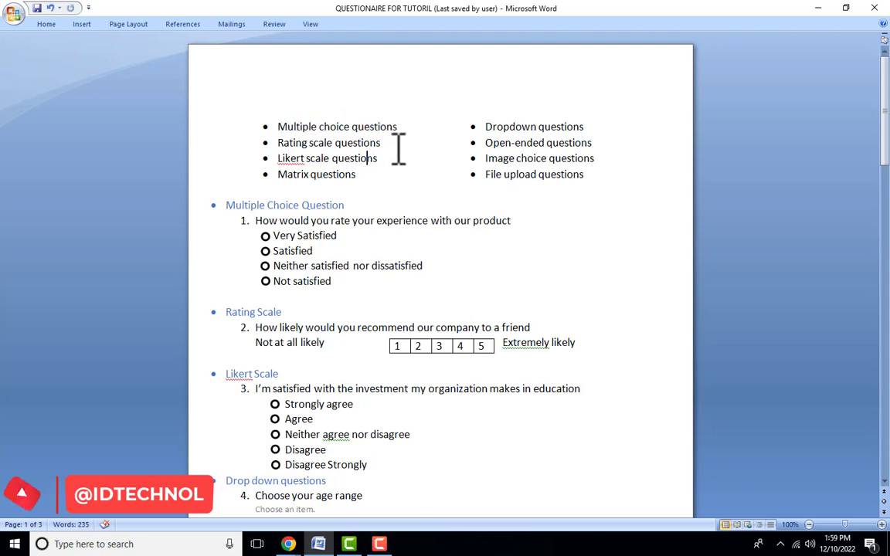
{"action": "left_click_drag", "start_coordinate": [392, 146], "coordinate": [302, 161]}
{"action": "left_click", "coordinate": [364, 162]}
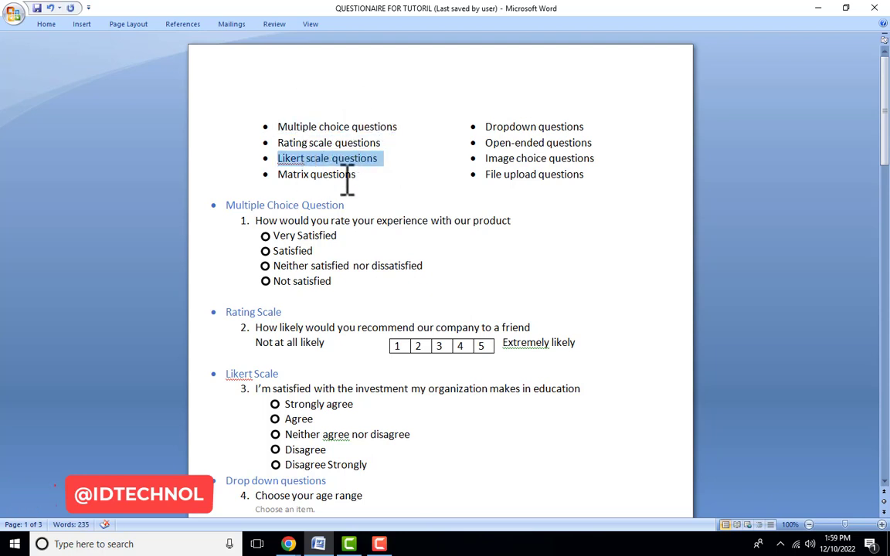
{"action": "left_click", "coordinate": [349, 178]}
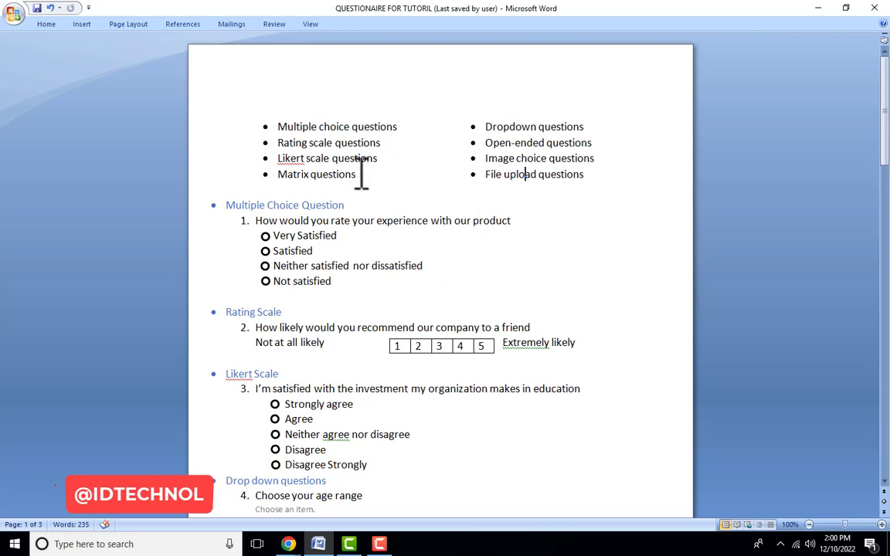
Step: Switch back to the respondent version of My Questionnaire in Chrome and recheck its logo choice and file upload questions
{"action": "mouse_move", "coordinate": [288, 544]}
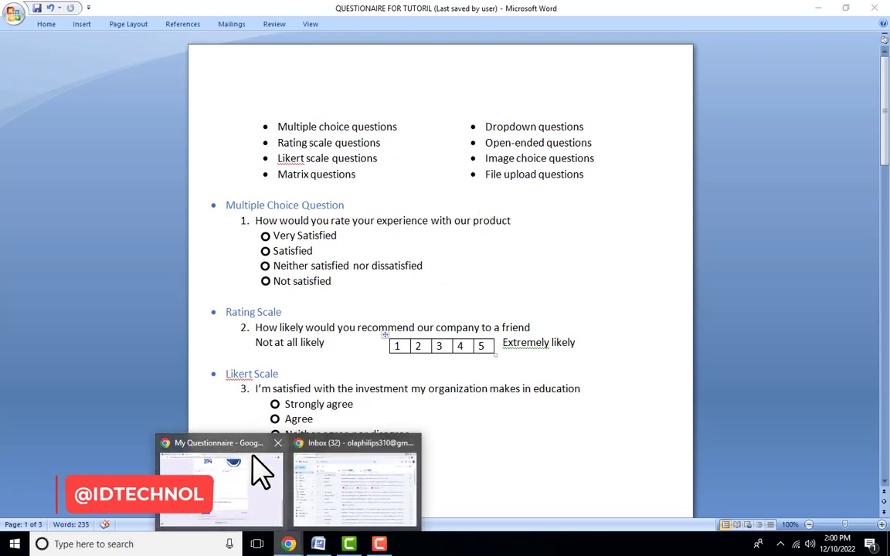
{"action": "left_click", "coordinate": [246, 477]}
{"action": "scroll", "coordinate": [483, 84], "scroll_direction": "up", "scroll_amount": 2}
{"action": "scroll", "coordinate": [417, 351], "scroll_direction": "down", "scroll_amount": 1}
{"action": "scroll", "coordinate": [417, 351], "scroll_direction": "down", "scroll_amount": 2}
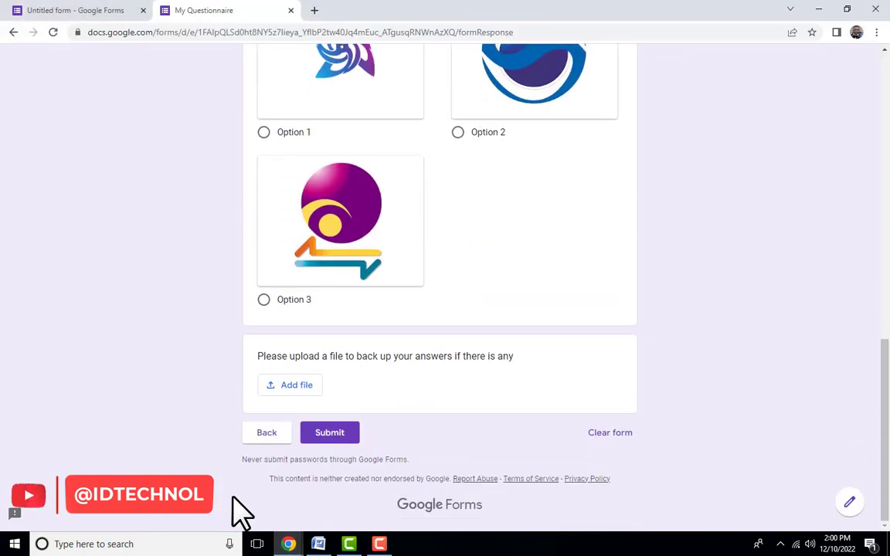
{"action": "left_click", "coordinate": [267, 434]}
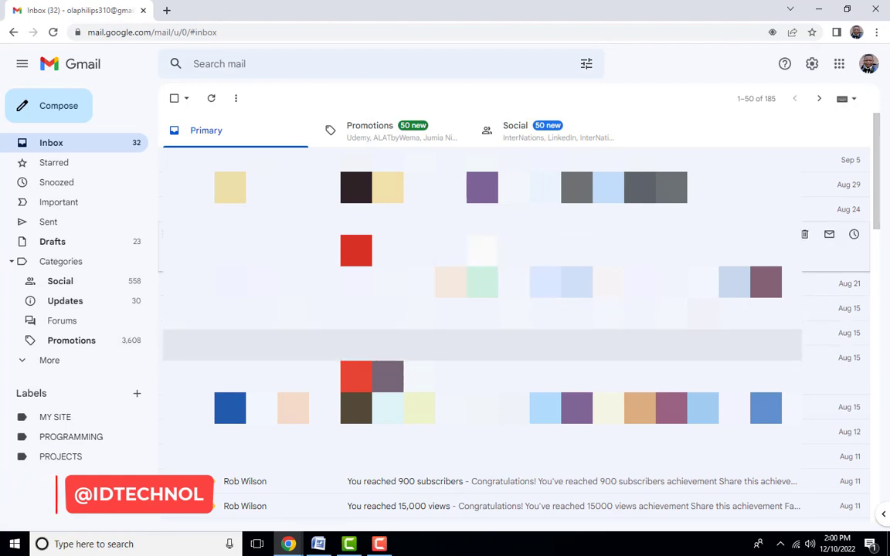
Step: Open Google Forms from the list of Google apps in Gmail
{"action": "left_click", "coordinate": [842, 68]}
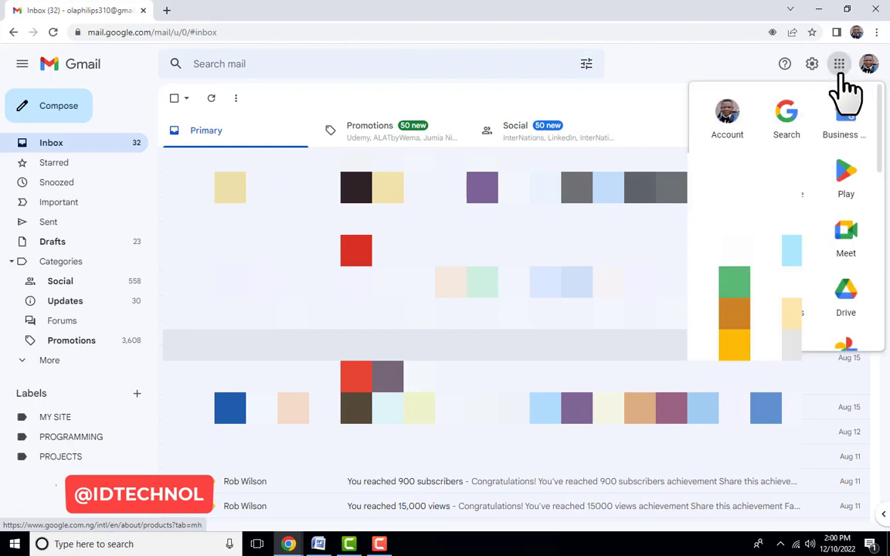
{"action": "scroll", "coordinate": [831, 205], "scroll_direction": "down", "scroll_amount": 1}
{"action": "scroll", "coordinate": [811, 248], "scroll_direction": "down", "scroll_amount": 5}
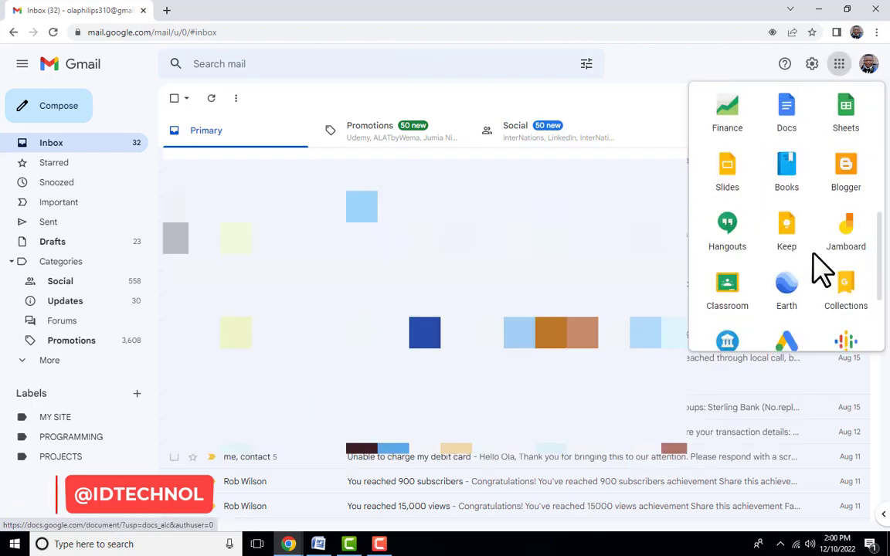
{"action": "scroll", "coordinate": [811, 158], "scroll_direction": "up", "scroll_amount": 6}
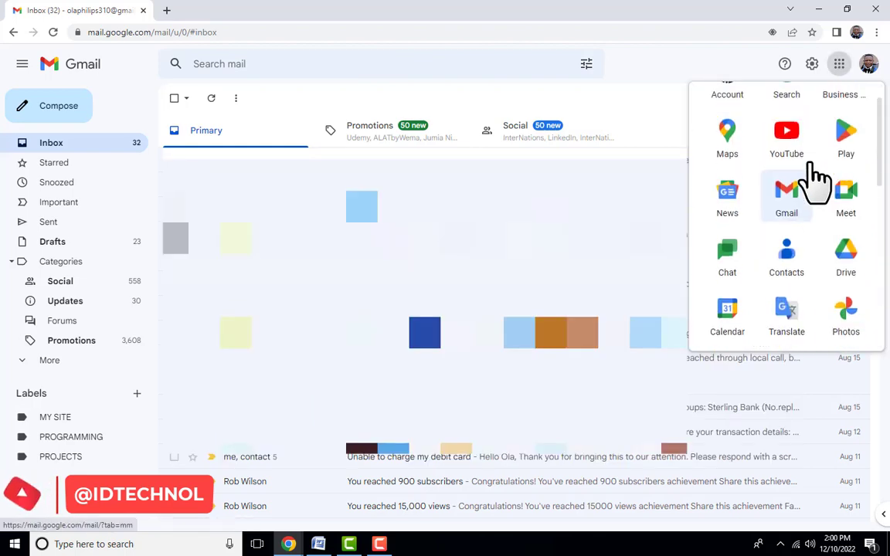
{"action": "scroll", "coordinate": [819, 201], "scroll_direction": "down", "scroll_amount": 6}
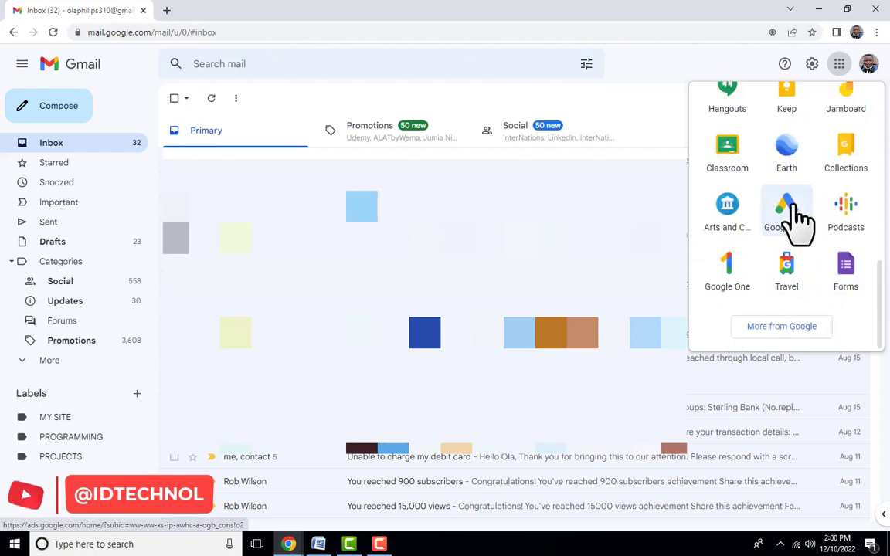
{"action": "left_click", "coordinate": [866, 290]}
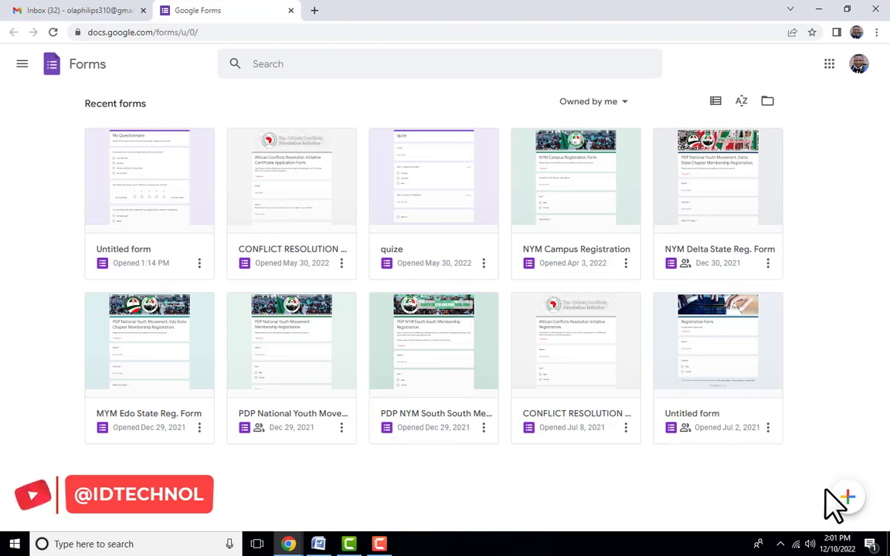
Step: Create a new blank form, look over its Responses and Settings pages, and return to its questions
{"action": "mouse_move", "coordinate": [850, 502]}
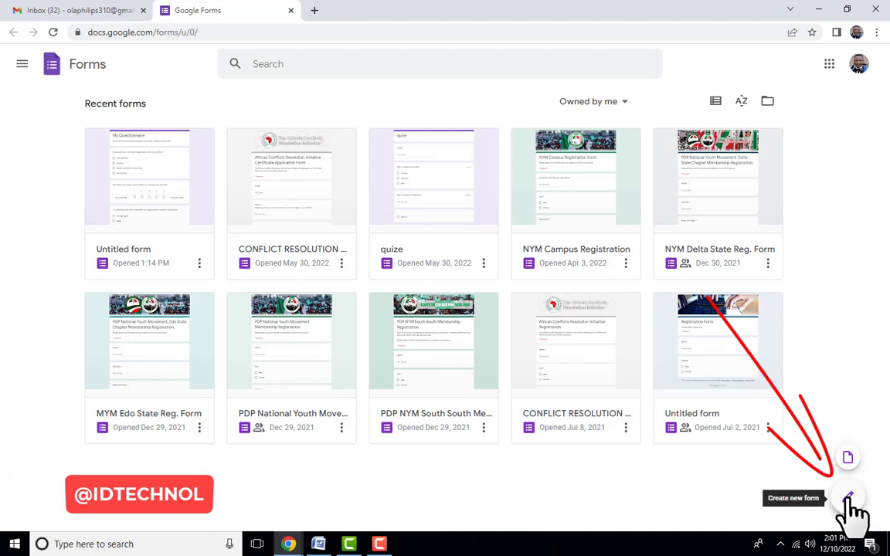
{"action": "left_click", "coordinate": [848, 499]}
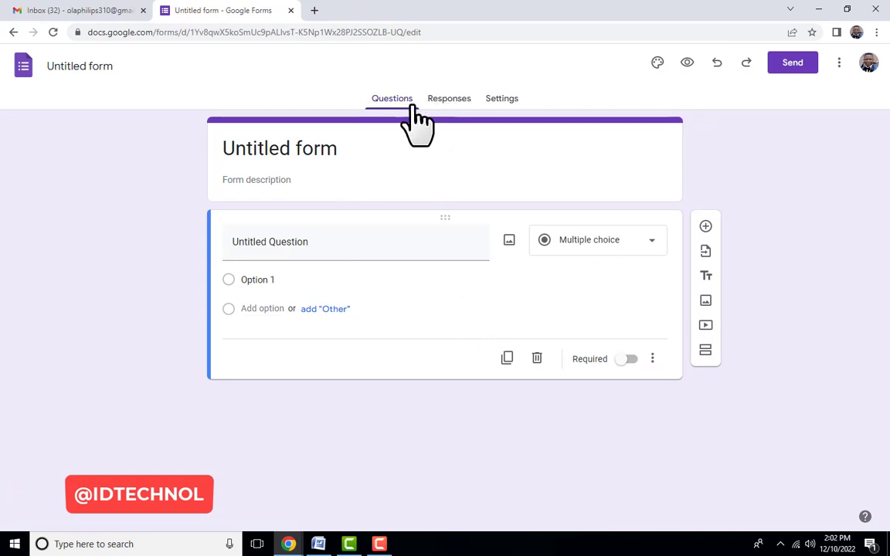
{"action": "left_click", "coordinate": [463, 101]}
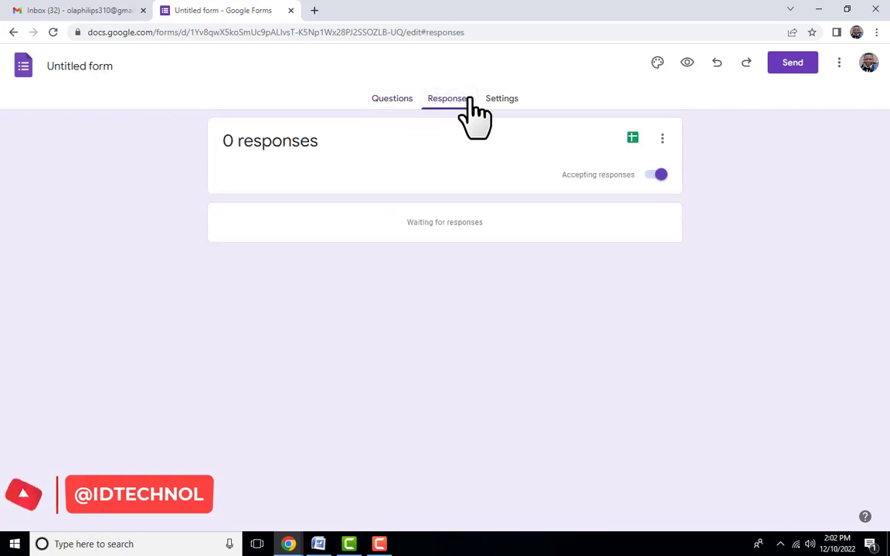
{"action": "left_click", "coordinate": [515, 102]}
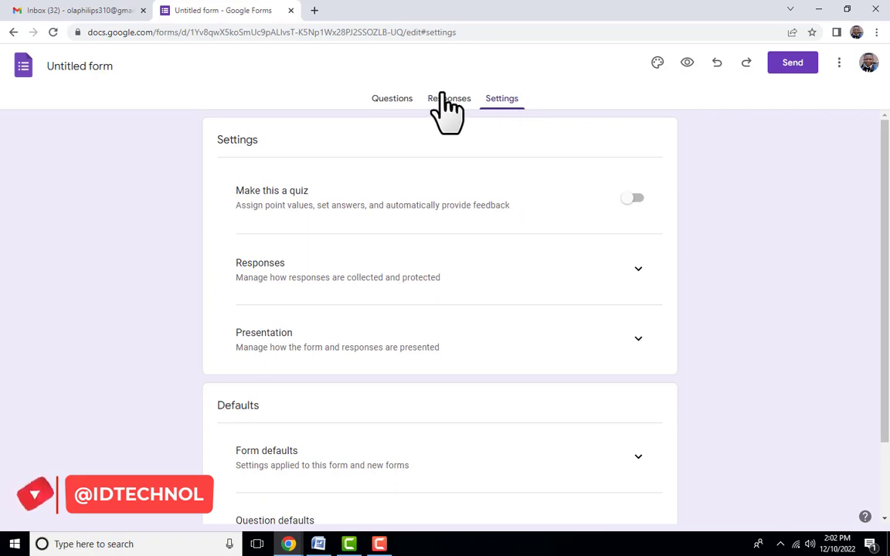
{"action": "left_click", "coordinate": [388, 100]}
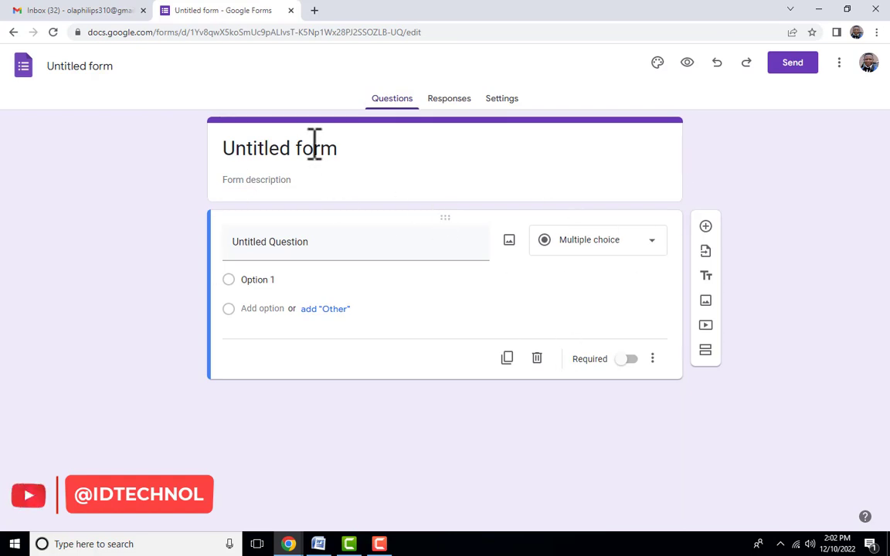
Step: Title the form "My Questionnaire" and enter the description "Please fill this document correctly"
{"action": "left_click", "coordinate": [360, 149]}
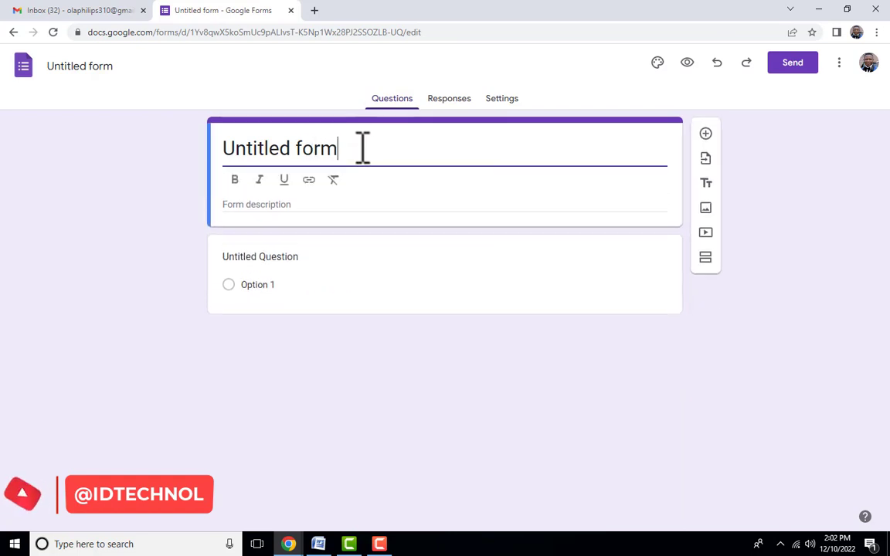
{"action": "triple_click", "coordinate": [362, 149]}
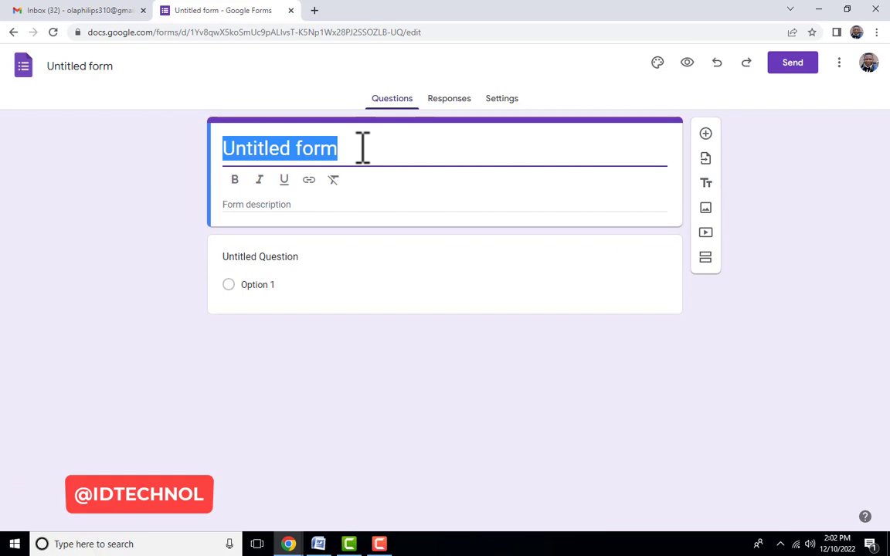
{"action": "type", "text": "M"}
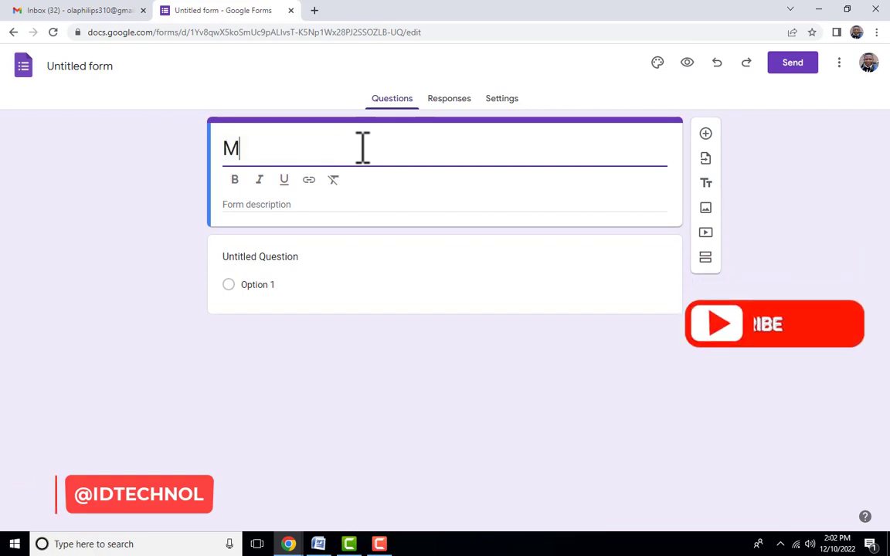
{"action": "type", "text": "y Questionnaire"}
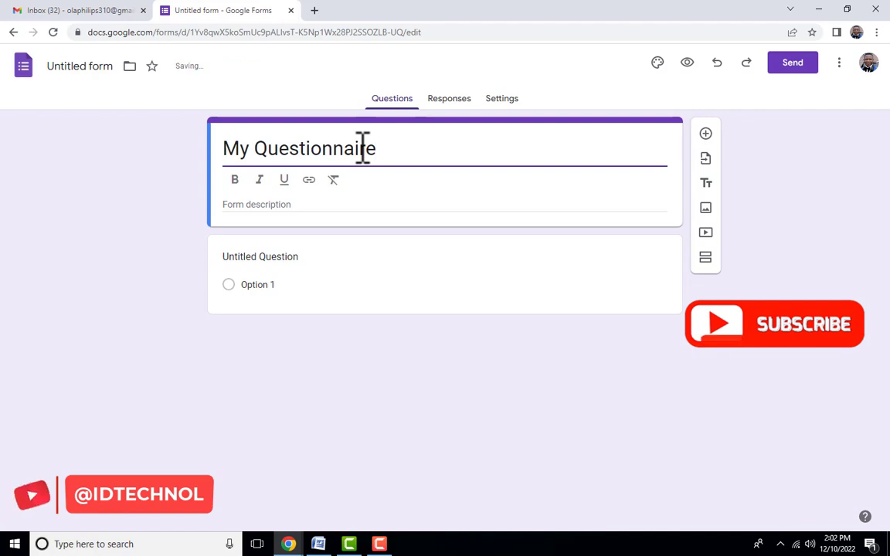
{"action": "left_click", "coordinate": [305, 205]}
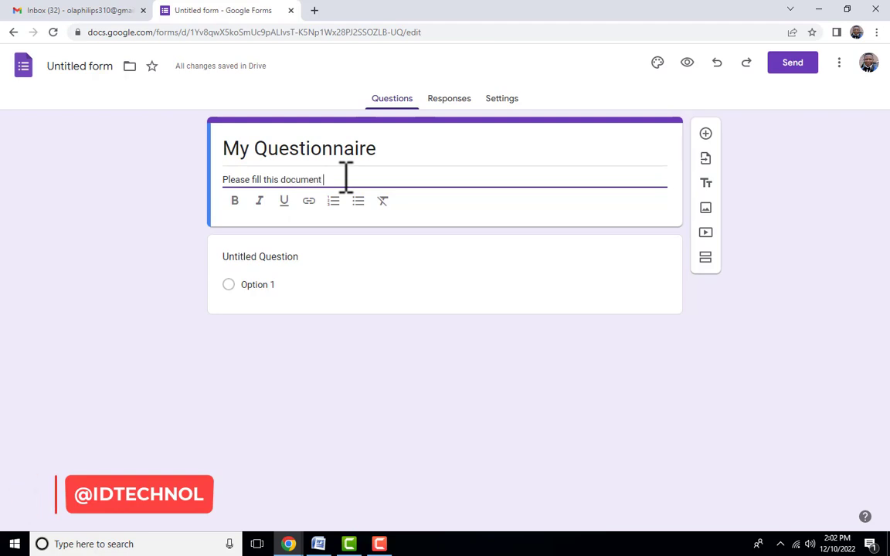
{"action": "type", "text": "correctly"}
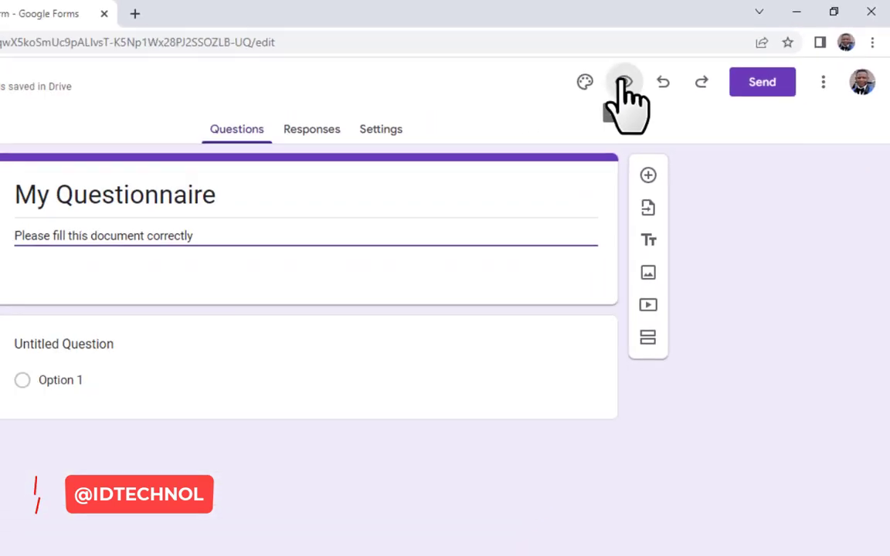
Step: Preview the form as respondents see it and return to the form editor
{"action": "left_click", "coordinate": [520, 116]}
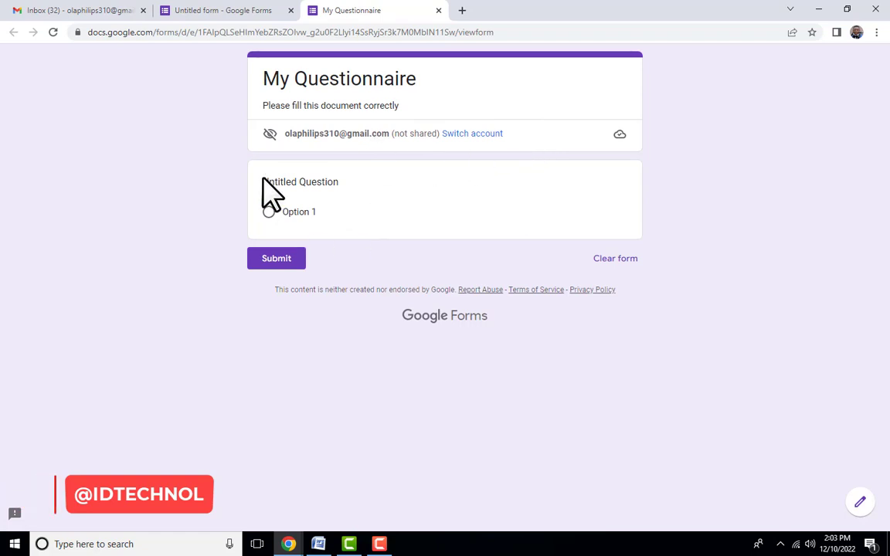
{"action": "left_click", "coordinate": [235, 14]}
Step: Switch to the Word questionnaire, review its questions and copy the text of question 1, "How would you rate your experience with our product"
{"action": "left_click", "coordinate": [318, 544]}
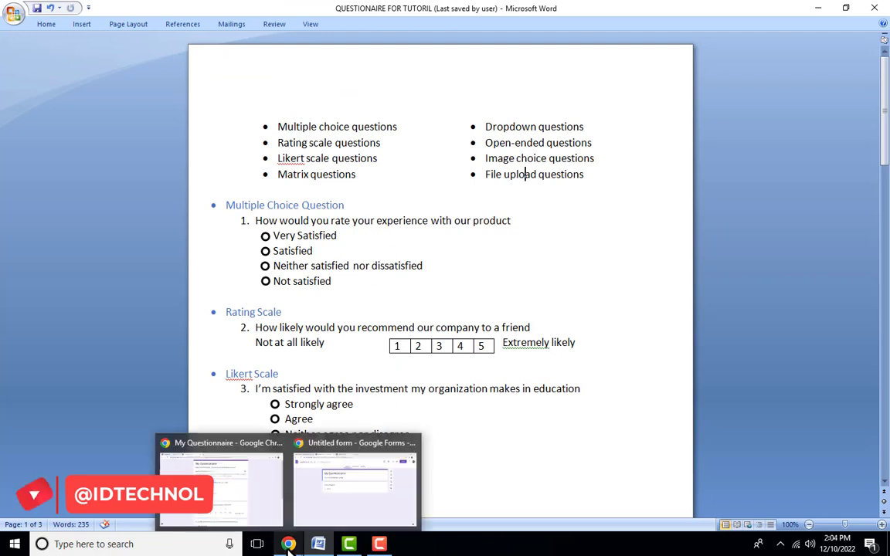
{"action": "scroll", "coordinate": [274, 193], "scroll_direction": "down", "scroll_amount": 1}
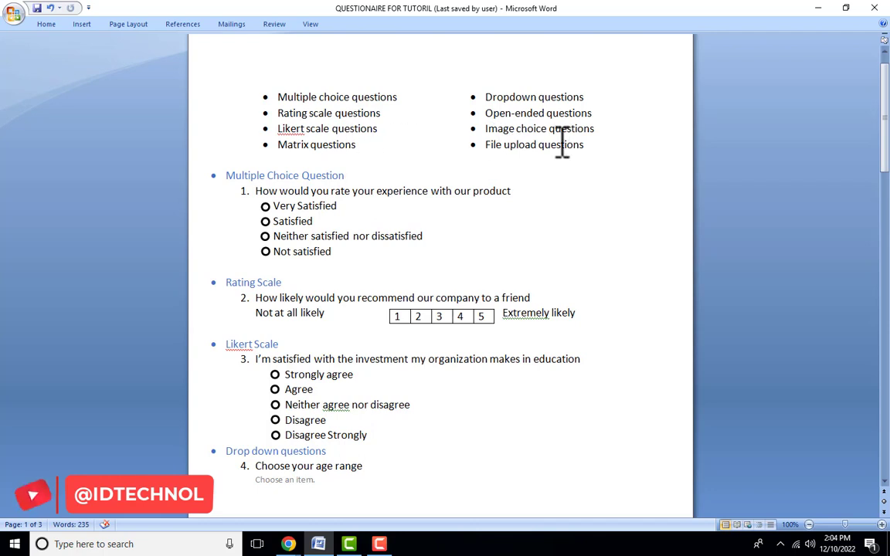
{"action": "scroll", "coordinate": [425, 253], "scroll_direction": "down", "scroll_amount": 15}
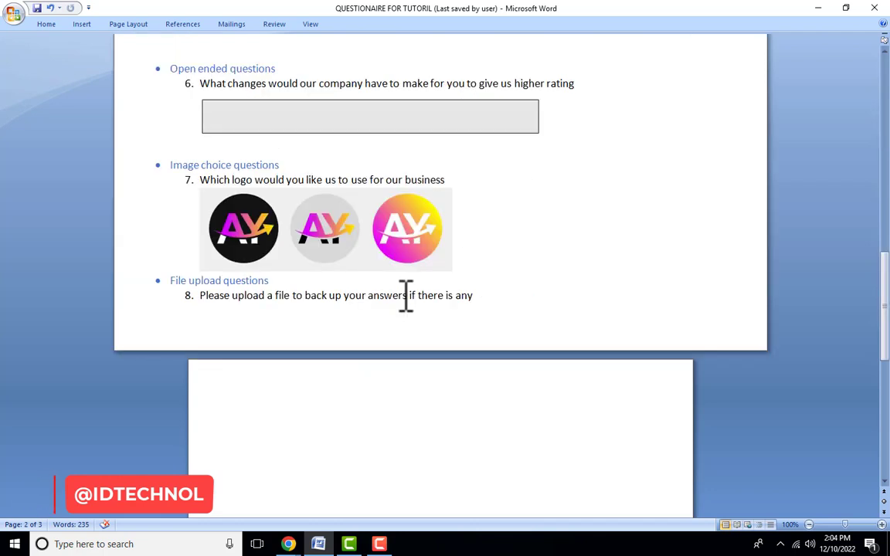
{"action": "scroll", "coordinate": [406, 295], "scroll_direction": "up", "scroll_amount": 1}
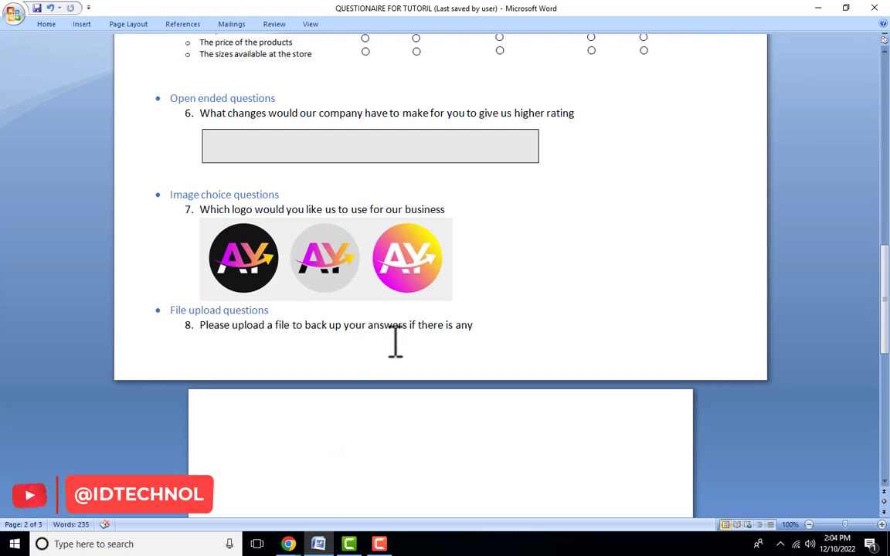
{"action": "scroll", "coordinate": [405, 333], "scroll_direction": "up", "scroll_amount": 15}
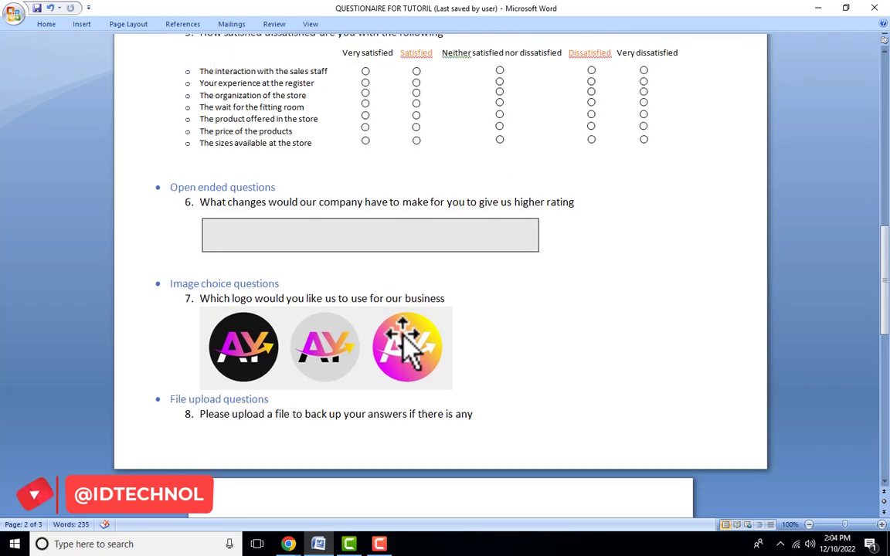
{"action": "scroll", "coordinate": [454, 313], "scroll_direction": "up", "scroll_amount": 7}
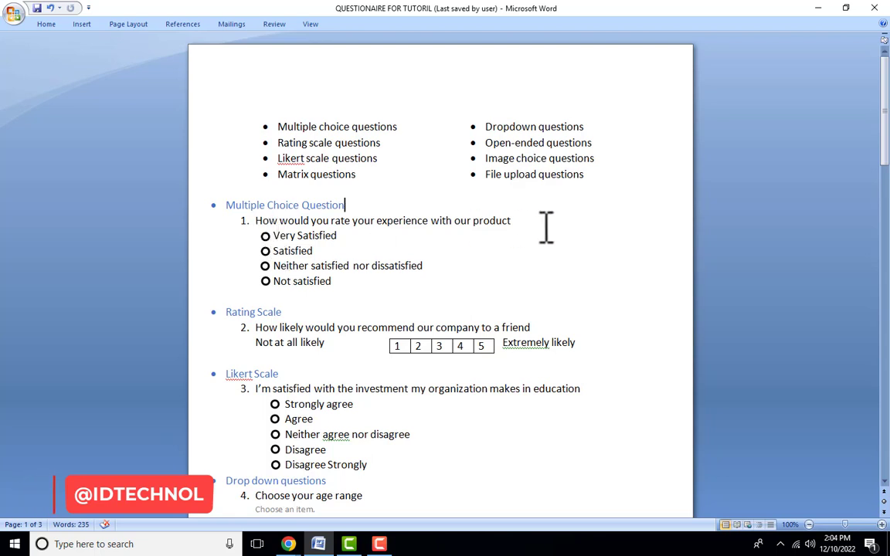
{"action": "left_click_drag", "start_coordinate": [512, 221], "coordinate": [261, 219]}
{"action": "key", "text": "ctrl+c"}
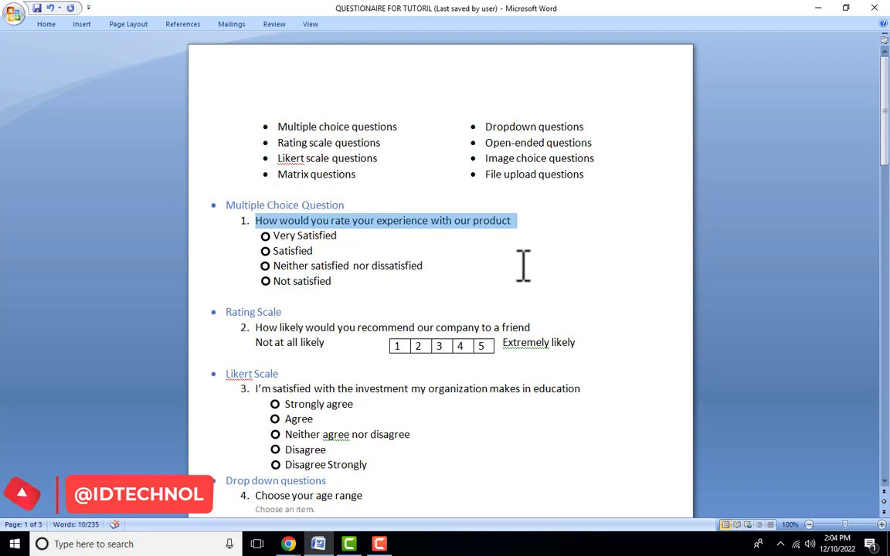
Step: Switch to the form editor in Chrome and replace the untitled question's text with the copied question "How would you rate your experience with our product"
{"action": "mouse_move", "coordinate": [290, 546]}
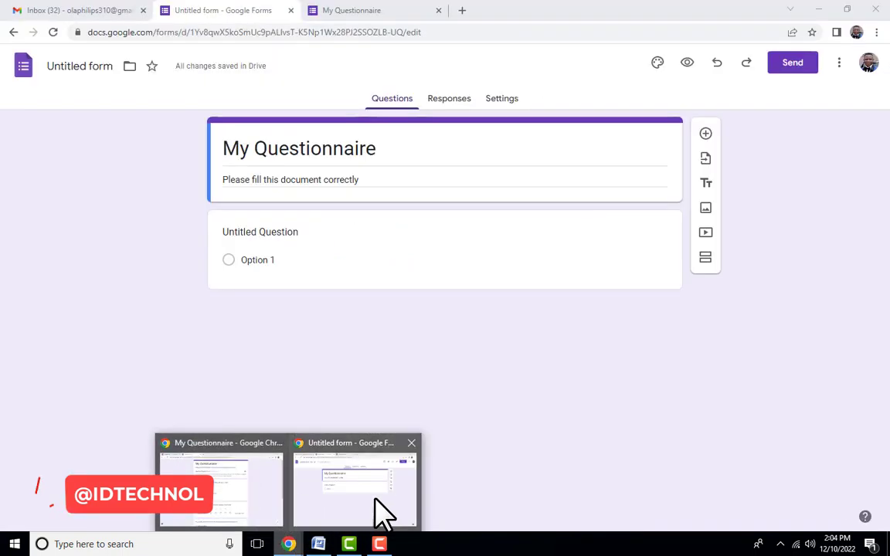
{"action": "left_click", "coordinate": [377, 502]}
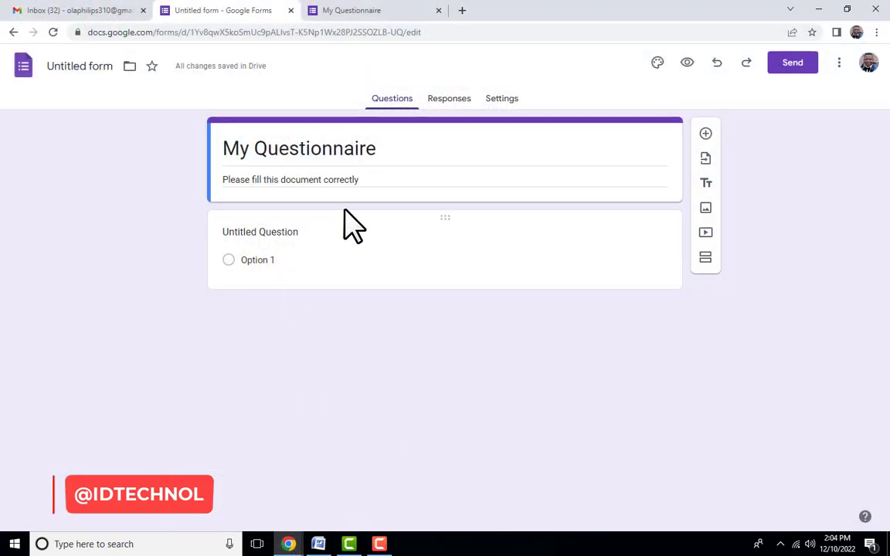
{"action": "left_click", "coordinate": [490, 261]}
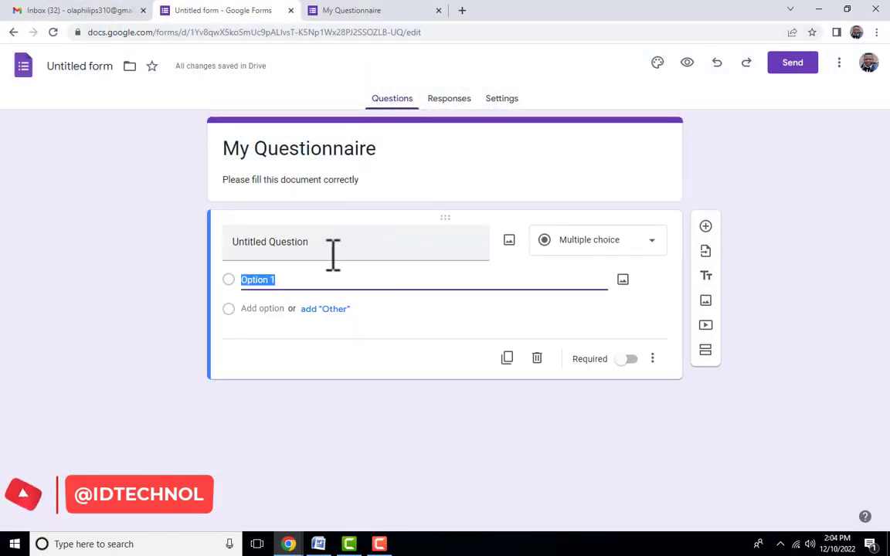
{"action": "left_click", "coordinate": [377, 241]}
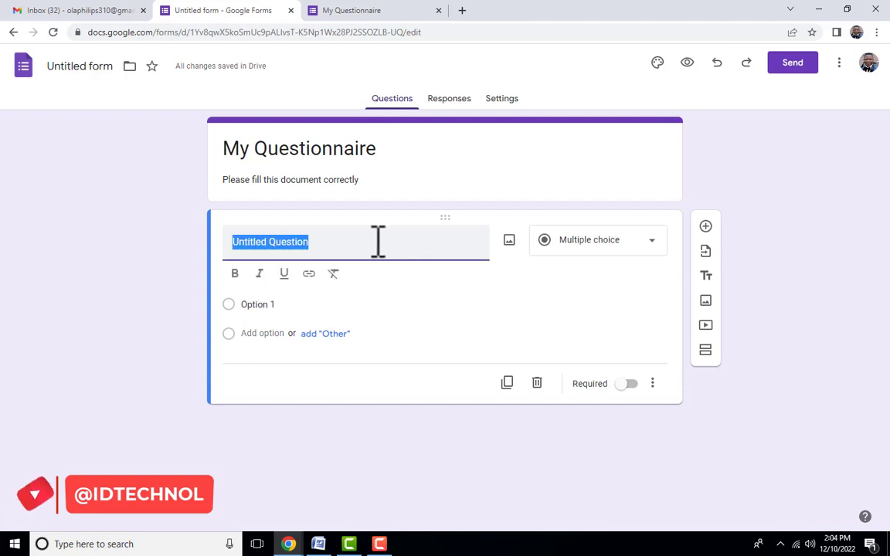
{"action": "key", "text": "ctrl+v"}
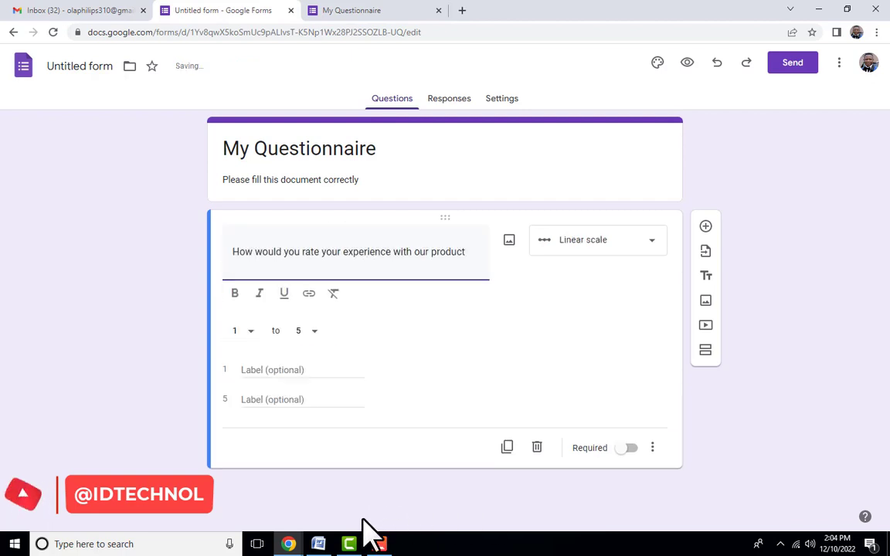
{"action": "left_click", "coordinate": [318, 544]}
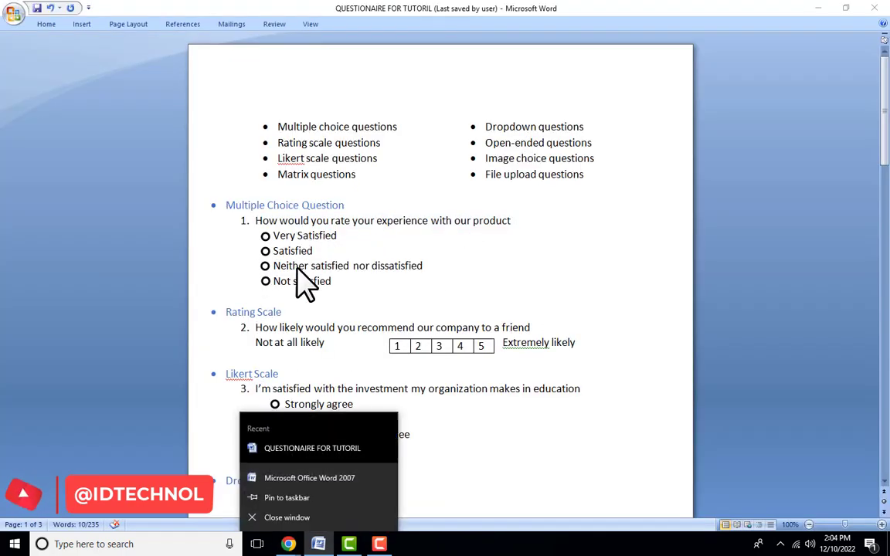
{"action": "left_click", "coordinate": [326, 277]}
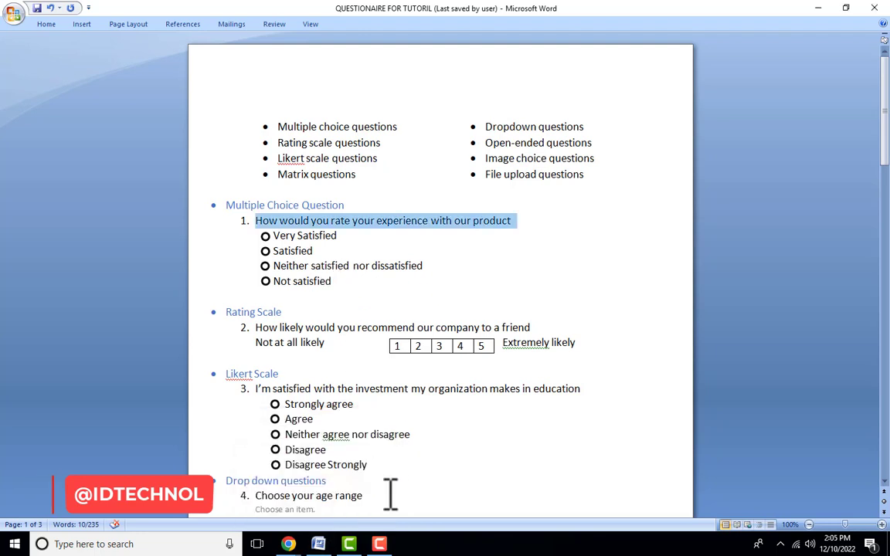
{"action": "mouse_move", "coordinate": [289, 544]}
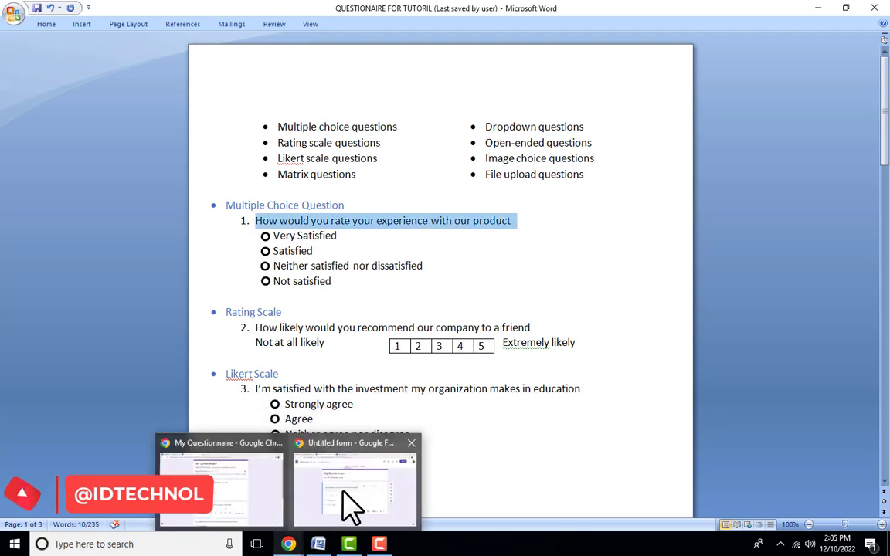
{"action": "left_click", "coordinate": [343, 490]}
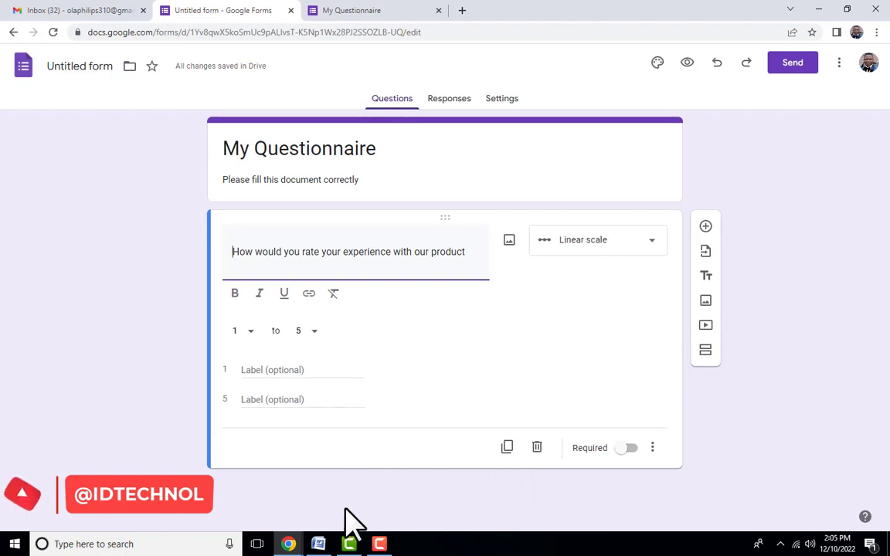
{"action": "left_click", "coordinate": [321, 545]}
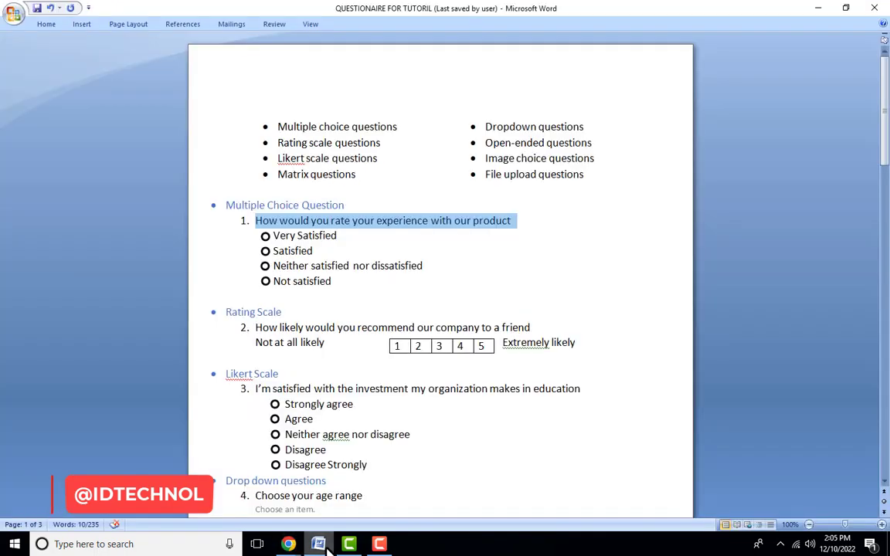
{"action": "left_click", "coordinate": [321, 546]}
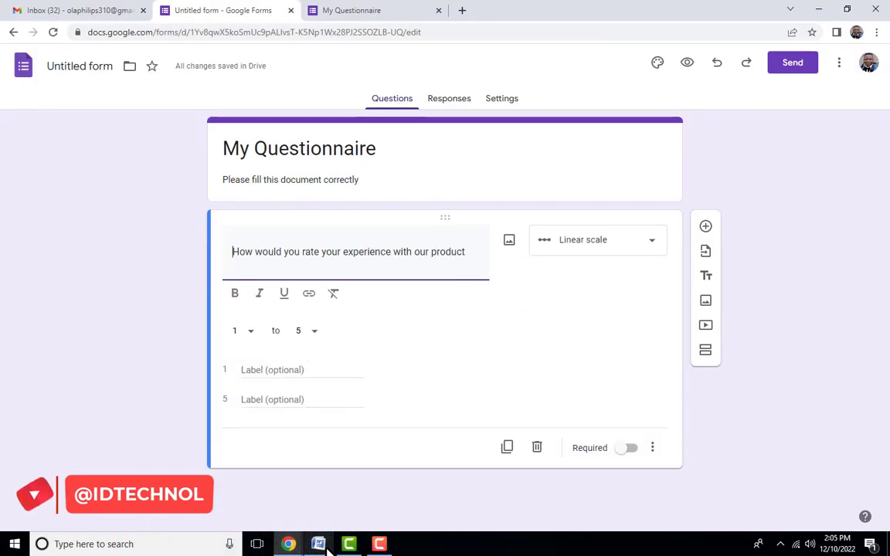
Step: Change the product experience question's type to Multiple choice and add answer options up to Option 5
{"action": "left_click", "coordinate": [653, 247]}
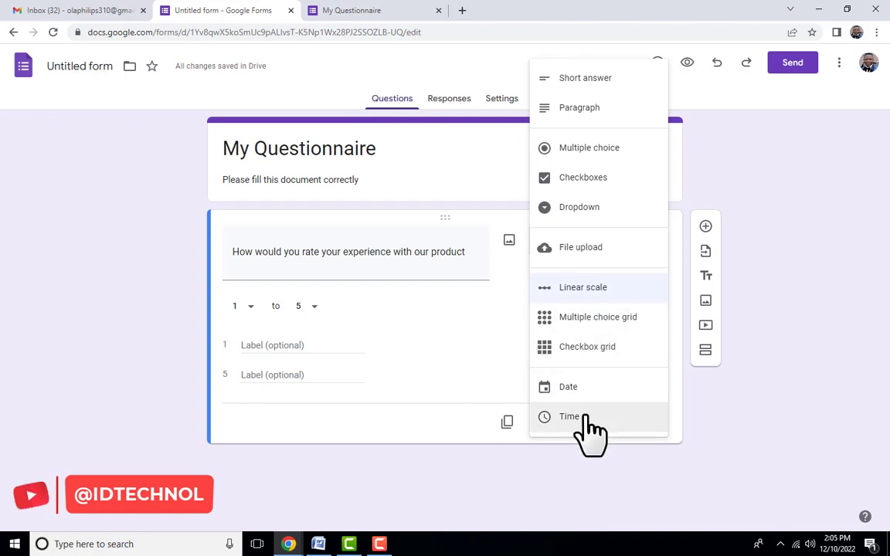
{"action": "left_click", "coordinate": [608, 151]}
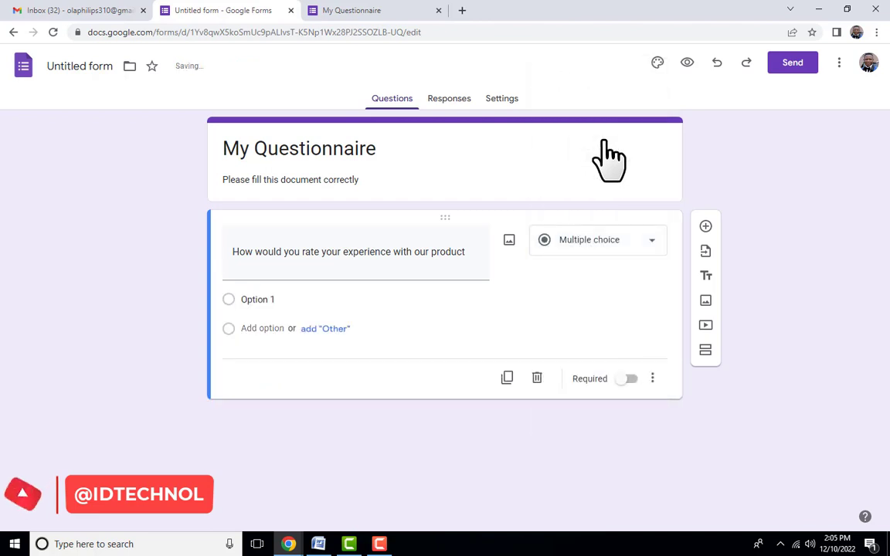
{"action": "left_click", "coordinate": [298, 304]}
{"action": "left_click", "coordinate": [274, 330]}
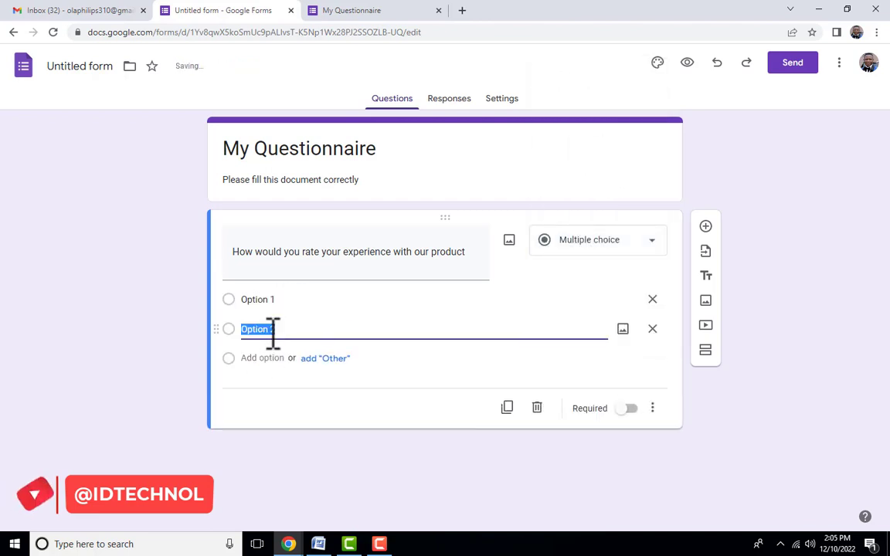
{"action": "left_click", "coordinate": [268, 360]}
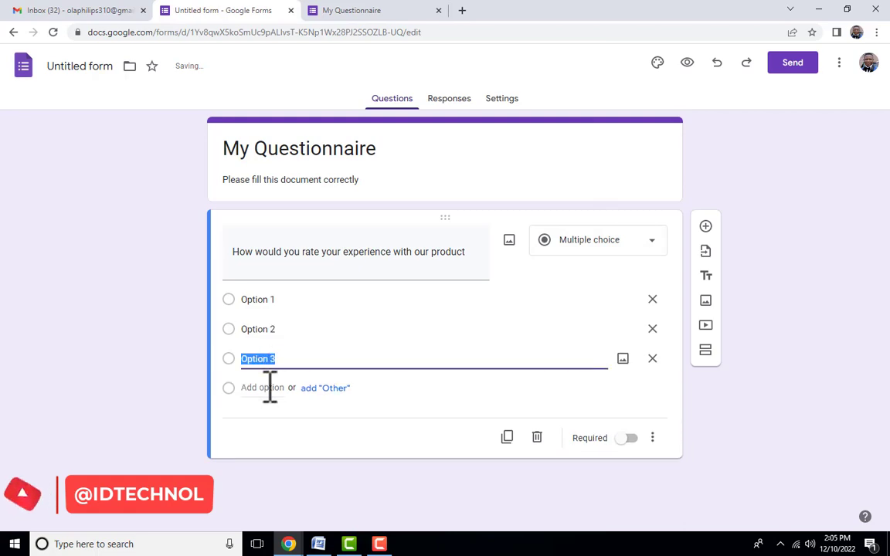
{"action": "left_click", "coordinate": [269, 387]}
{"action": "left_click", "coordinate": [268, 417]}
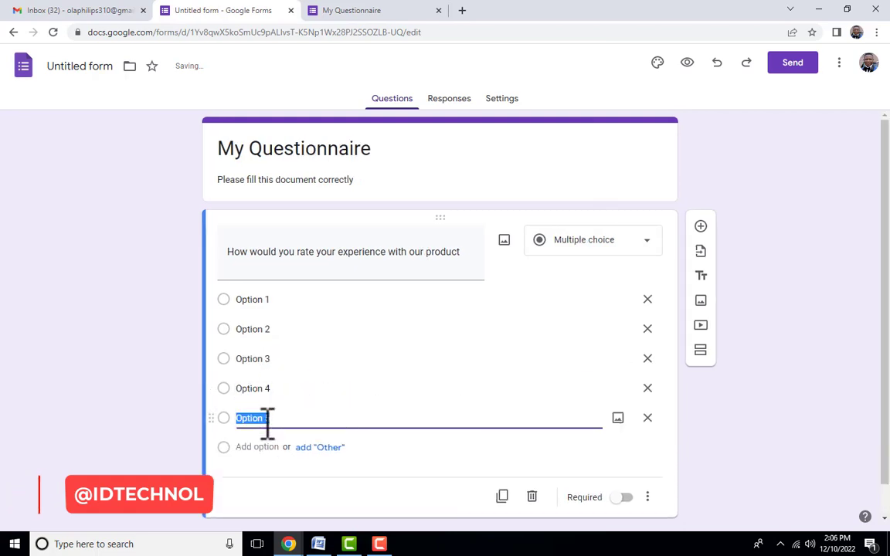
Step: Copy "Very Satisfied" from question 1 in the Word questionnaire and replace Option 1 of the product experience question in Chrome with it
{"action": "left_click", "coordinate": [318, 544]}
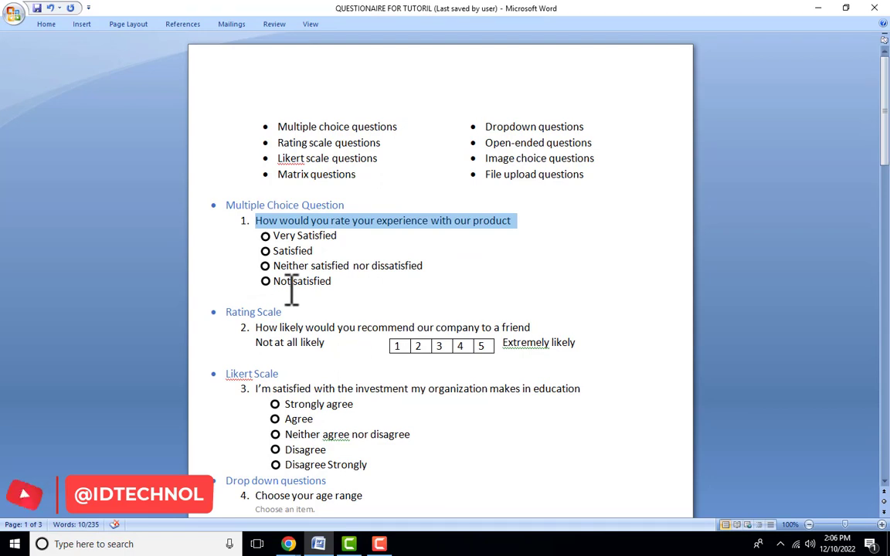
{"action": "left_click_drag", "start_coordinate": [352, 236], "coordinate": [279, 242]}
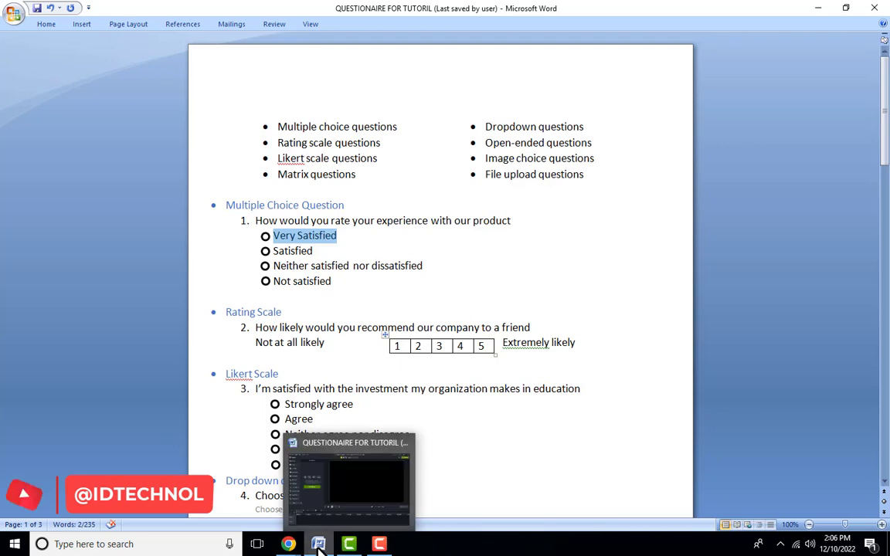
{"action": "mouse_move", "coordinate": [289, 540]}
{"action": "left_click", "coordinate": [361, 506]}
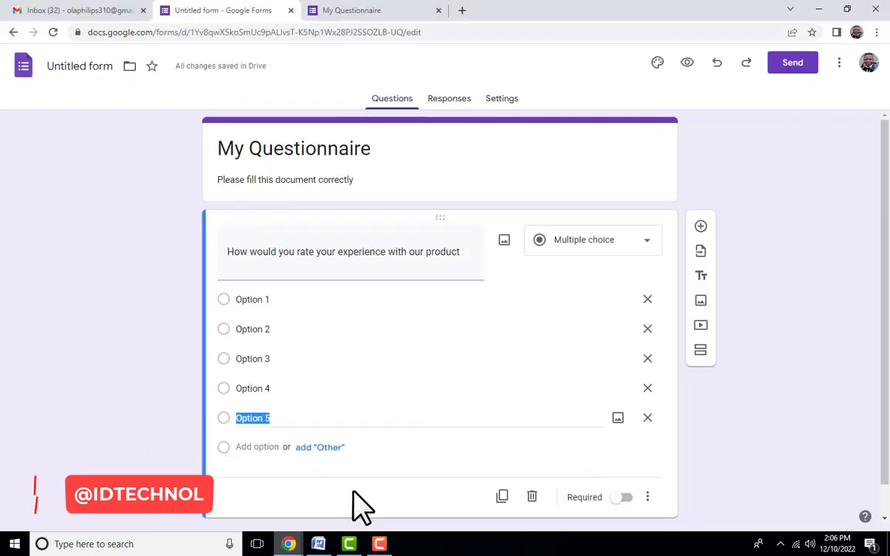
{"action": "triple_click", "coordinate": [293, 255]}
{"action": "left_click", "coordinate": [268, 326]}
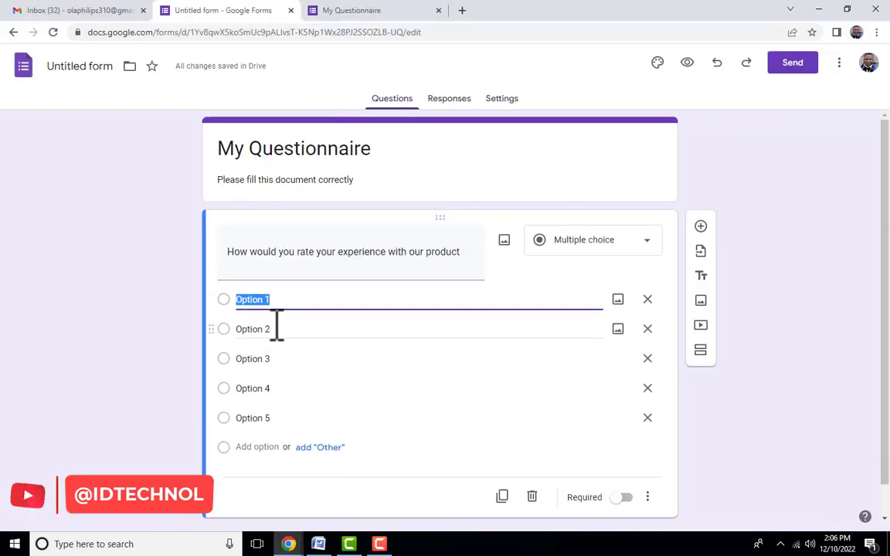
{"action": "type", "text": "Very Satisfied"}
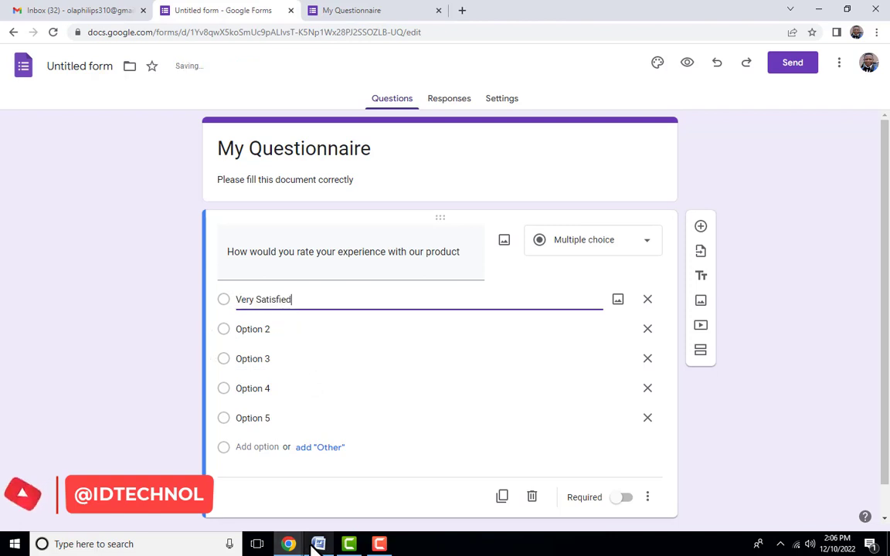
Step: Copy "Satisfied" and "Neither satisfied nor dissatisfied" from the Word questionnaire into Options 2 and 3 of the question in Chrome
{"action": "key", "text": "alt+Tab"}
{"action": "double_click", "coordinate": [284, 253]}
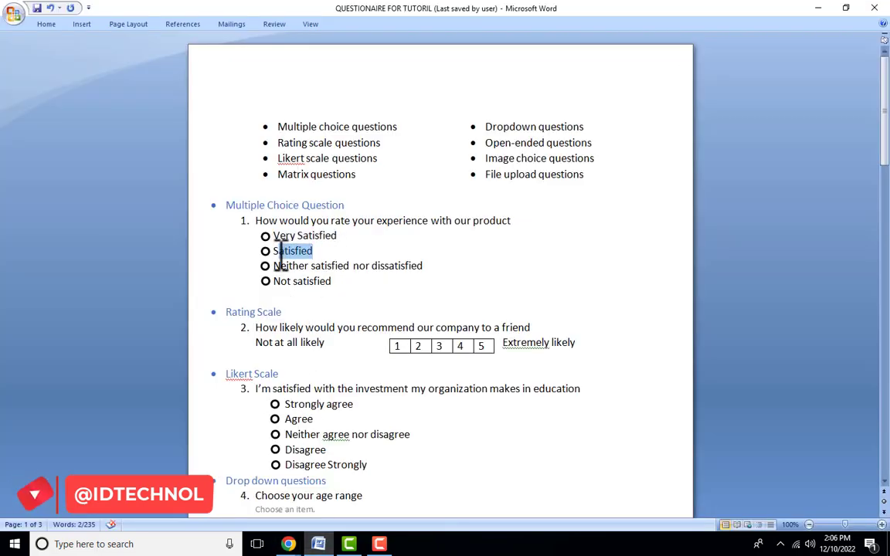
{"action": "left_click_drag", "start_coordinate": [418, 265], "coordinate": [301, 267]}
{"action": "key", "text": "ctrl+c"}
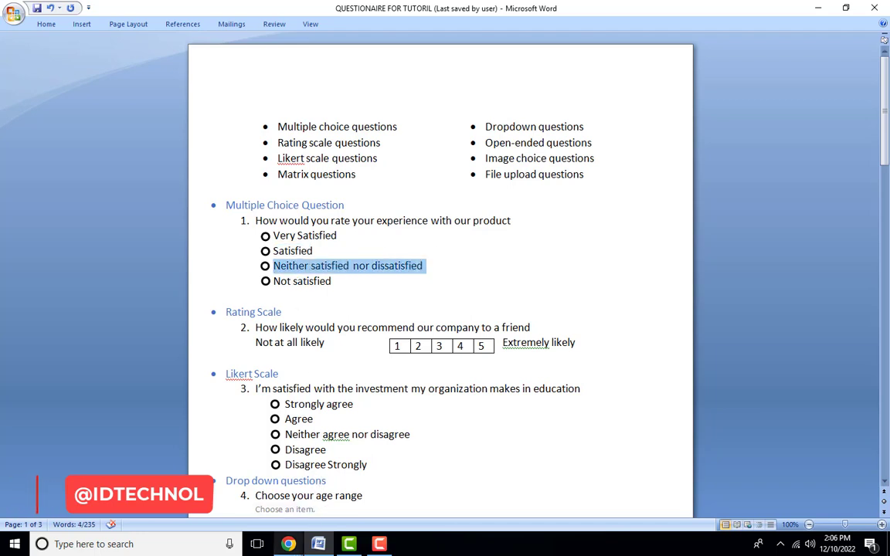
{"action": "left_click", "coordinate": [397, 506]}
{"action": "left_click", "coordinate": [276, 359]}
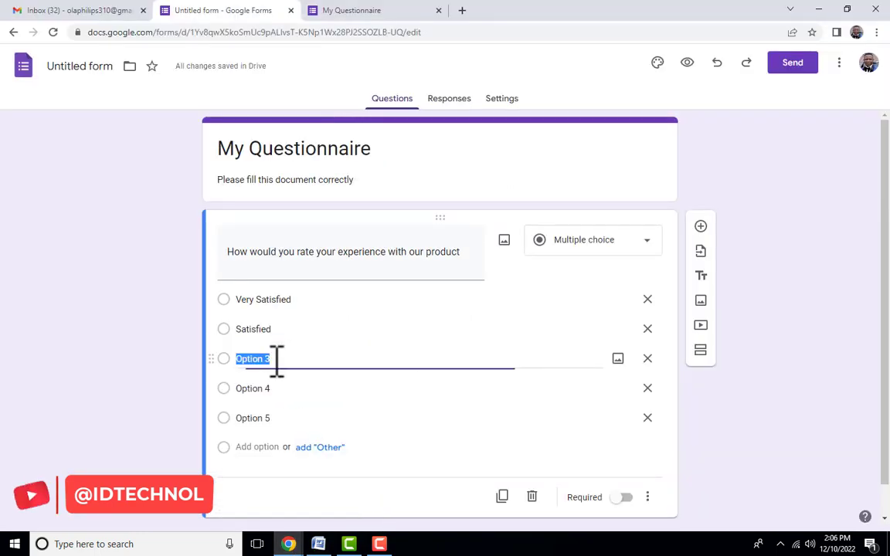
{"action": "key", "text": "ctrl+v"}
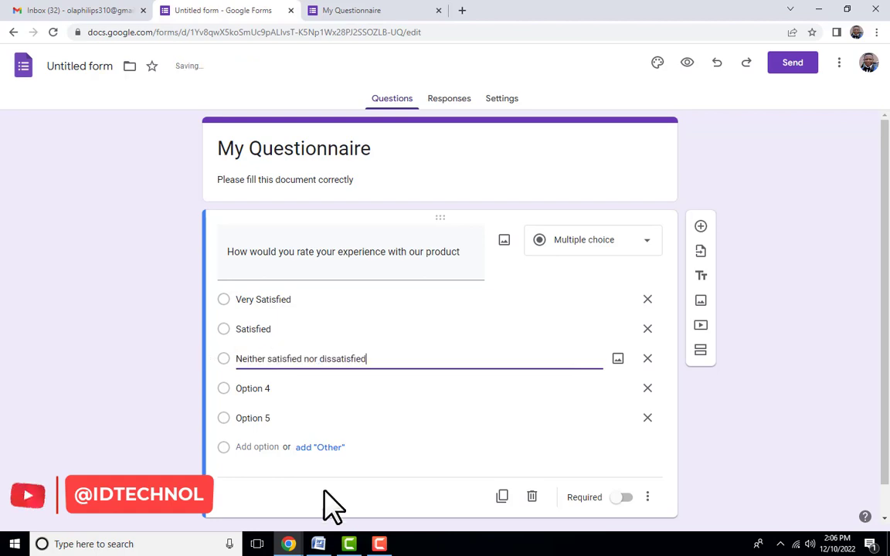
Step: Replace Option 4 with "Not satisfied" copied from the Word questionnaire and remove Option 5 from the question in Chrome
{"action": "left_click", "coordinate": [318, 543]}
{"action": "left_click_drag", "start_coordinate": [369, 291], "coordinate": [288, 280]}
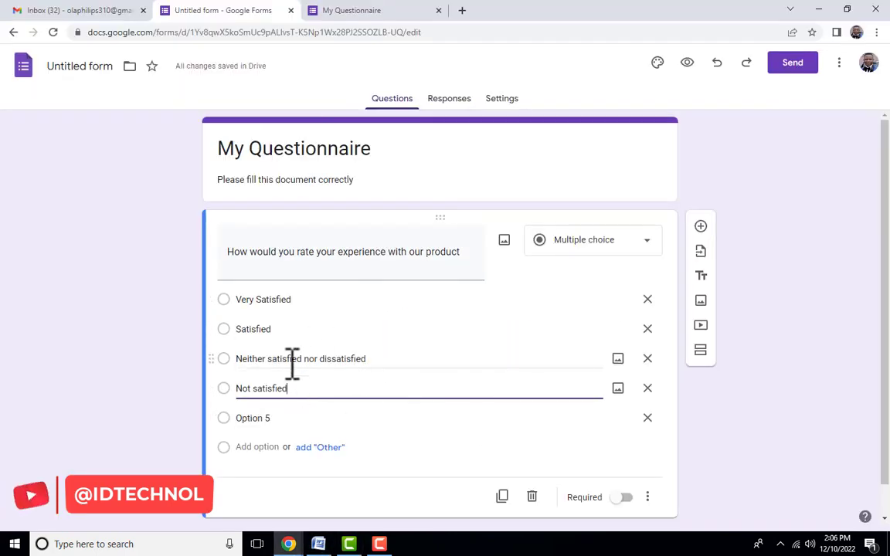
{"action": "scroll", "coordinate": [368, 319], "scroll_direction": "down", "scroll_amount": 1}
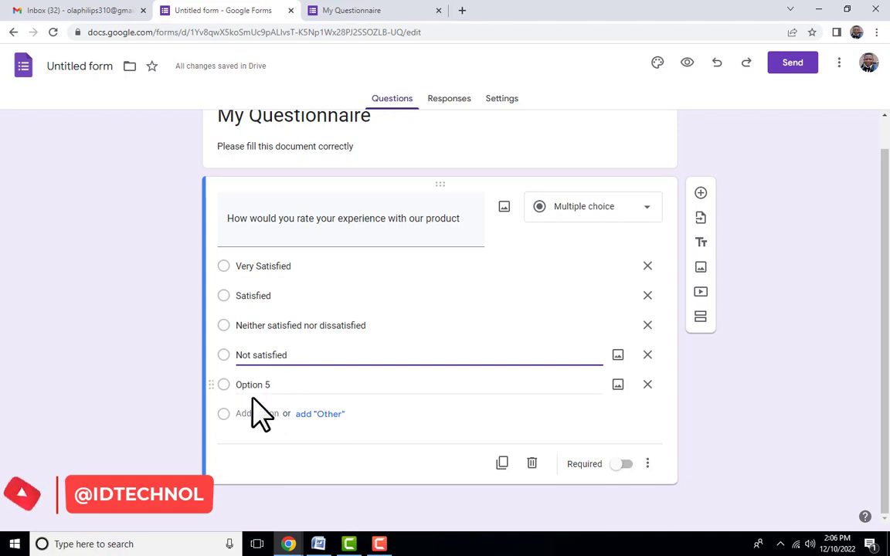
{"action": "left_click", "coordinate": [305, 385]}
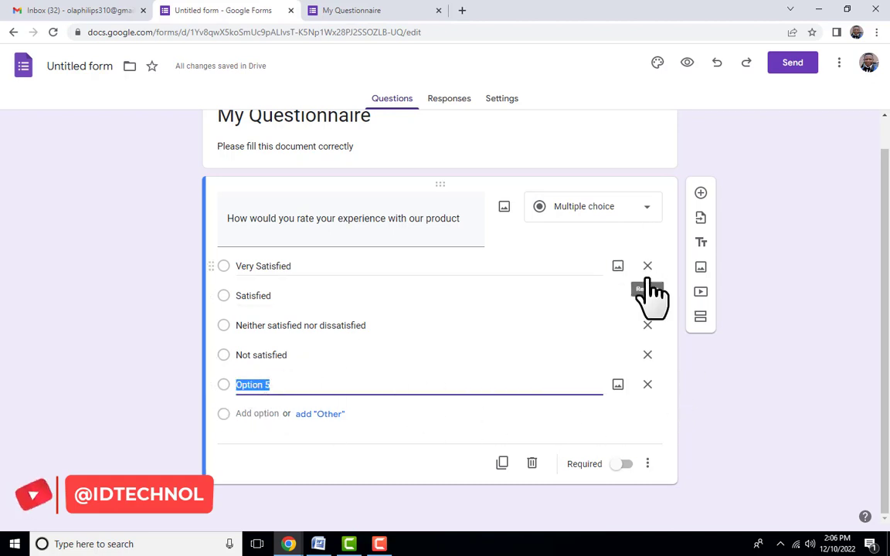
{"action": "left_click", "coordinate": [648, 385]}
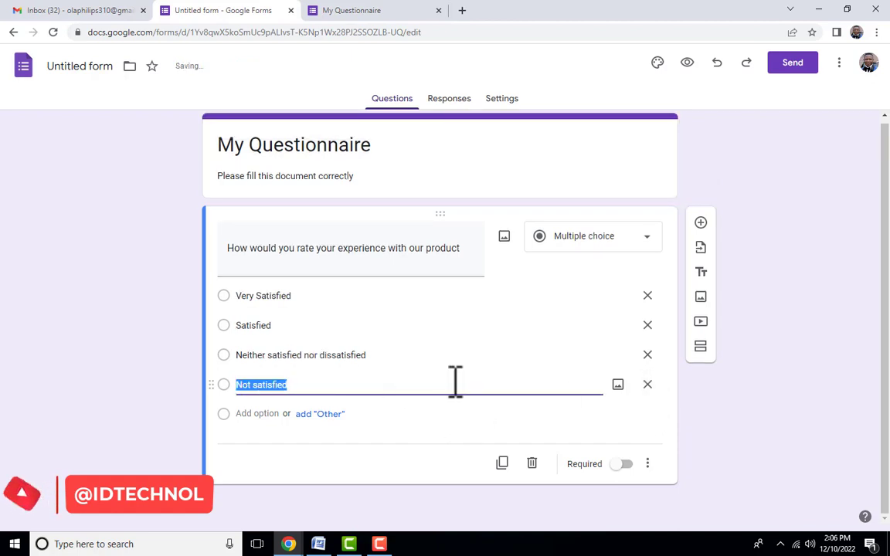
{"action": "left_click", "coordinate": [455, 383]}
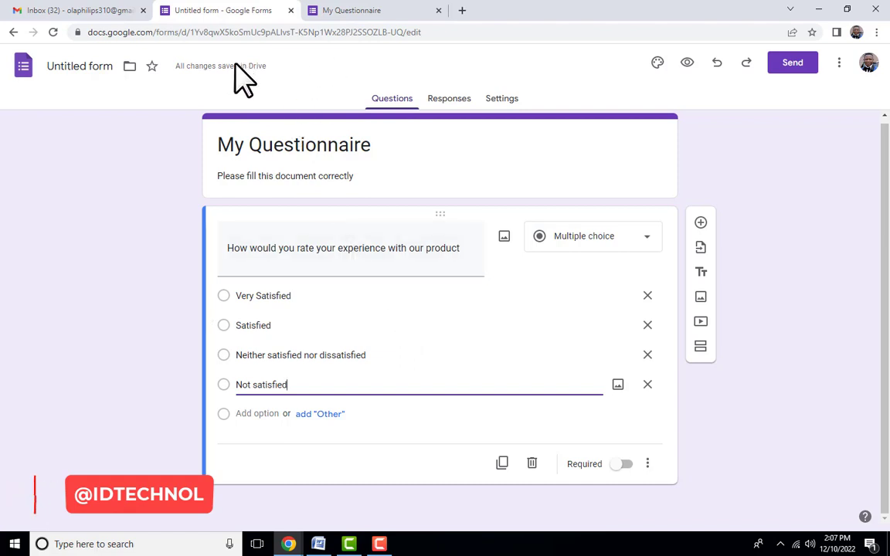
Step: Reload the form preview to examine the product experience question as respondents see it, and return to the form editor
{"action": "left_click", "coordinate": [363, 12]}
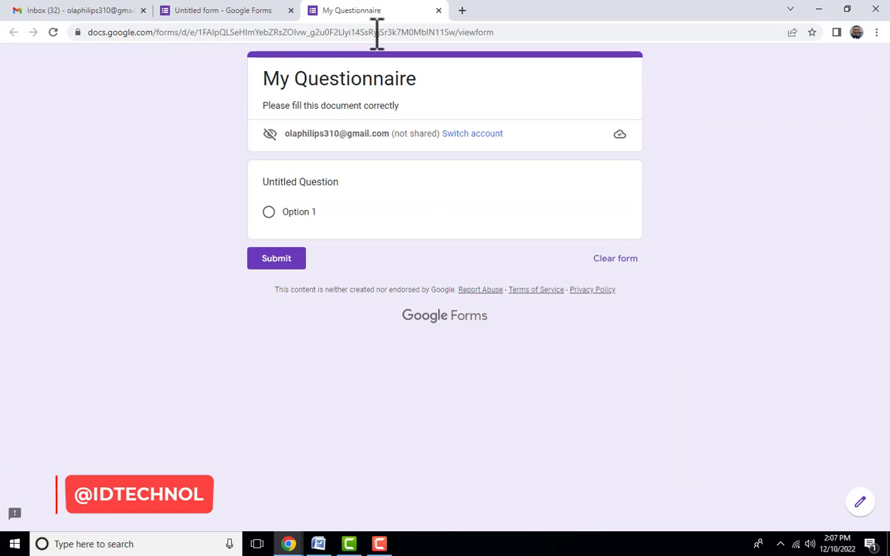
{"action": "left_click", "coordinate": [53, 32]}
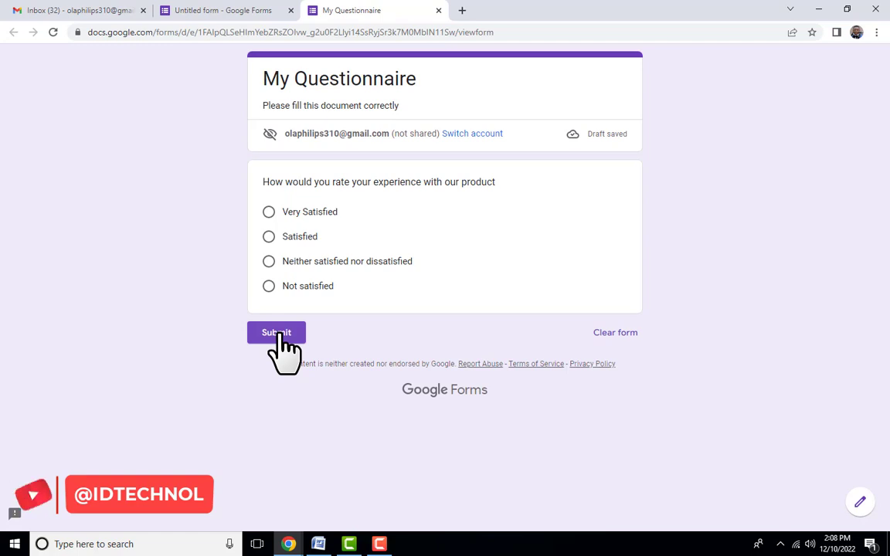
{"action": "left_click", "coordinate": [229, 11]}
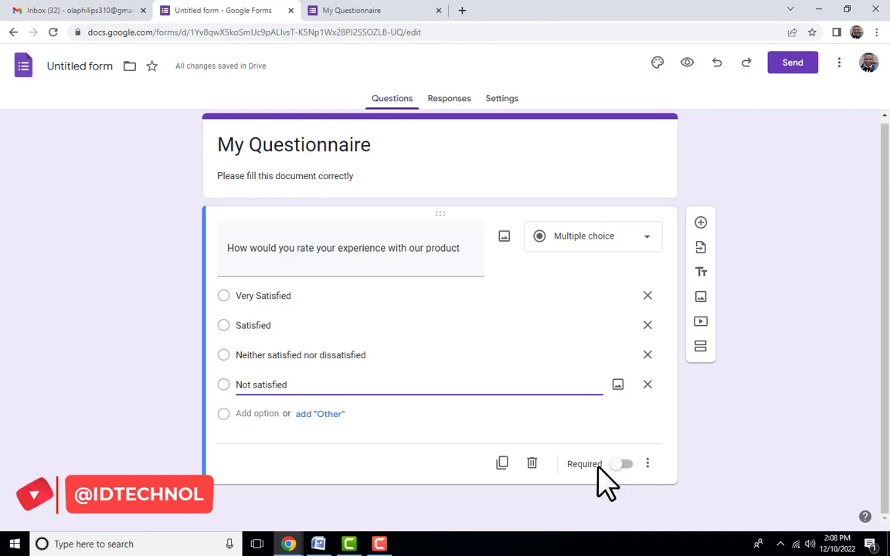
Step: Make the product experience question required and reload the form preview
{"action": "left_click", "coordinate": [623, 465]}
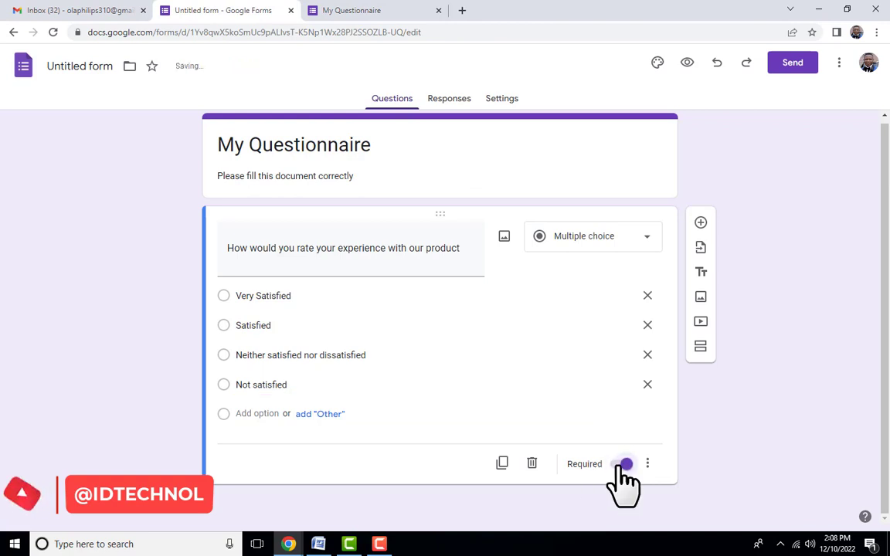
{"action": "left_click", "coordinate": [344, 12]}
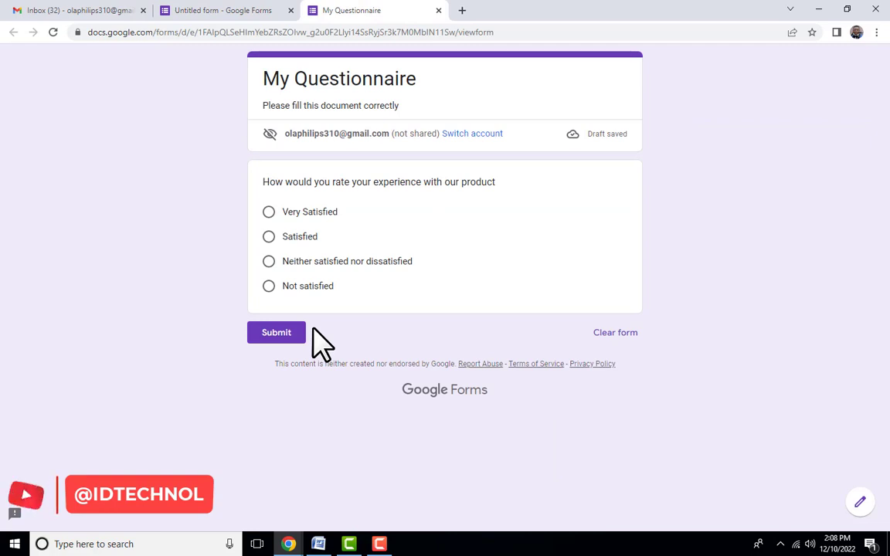
{"action": "left_click", "coordinate": [54, 32]}
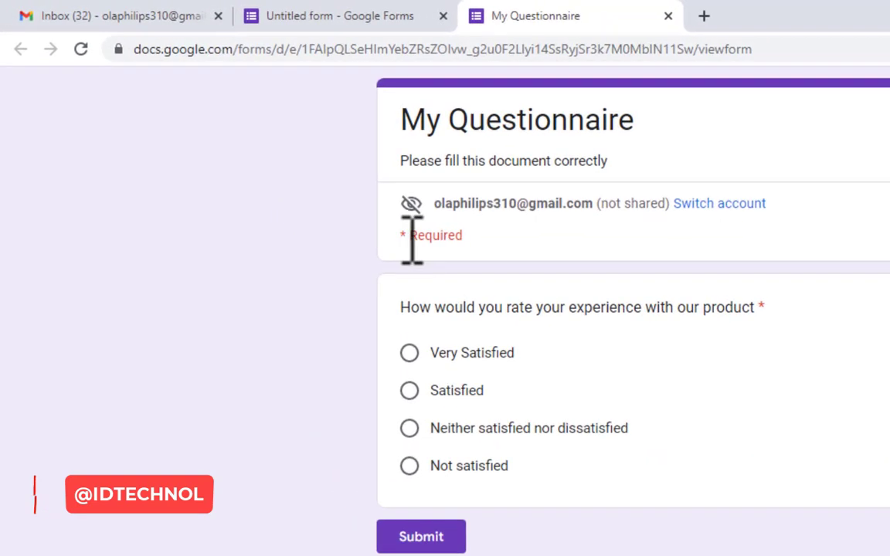
Step: Examine the required markers in the form preview and try to submit the form without answering the question
{"action": "left_click_drag", "start_coordinate": [473, 244], "coordinate": [390, 233]}
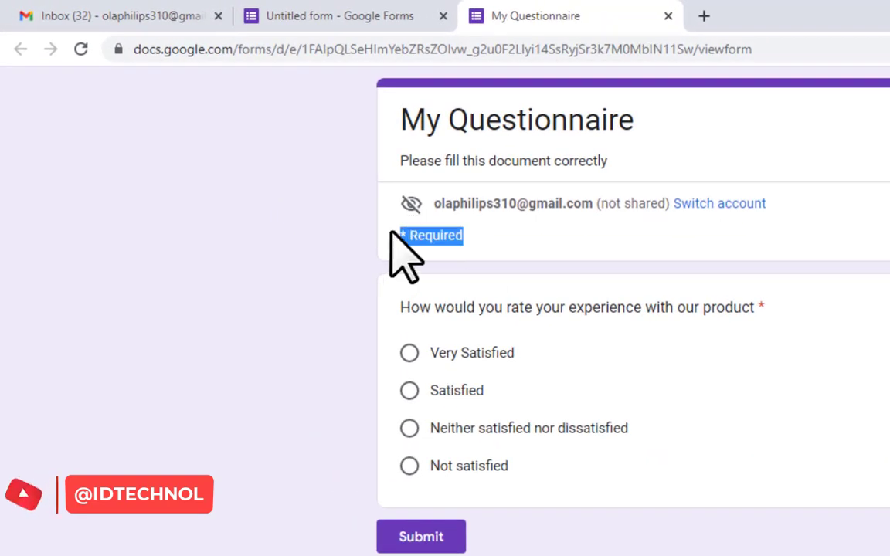
{"action": "left_click", "coordinate": [478, 240]}
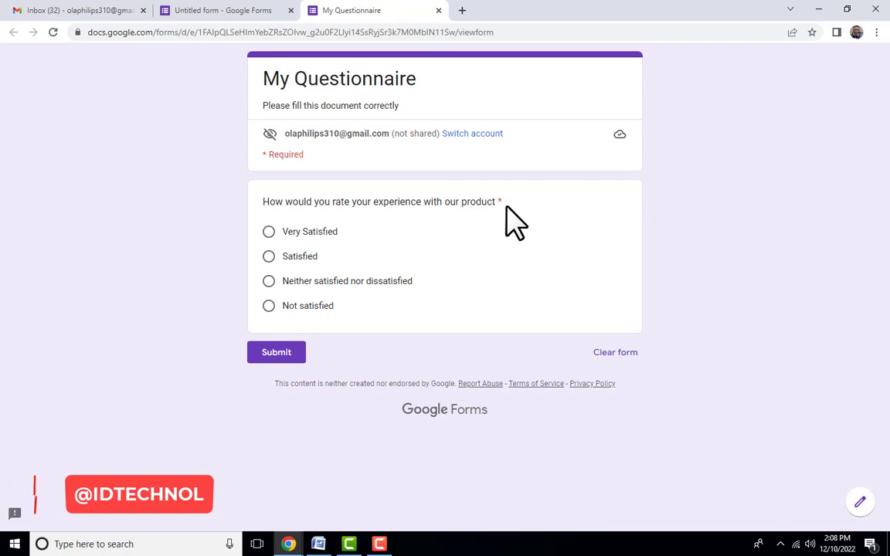
{"action": "left_click_drag", "start_coordinate": [514, 204], "coordinate": [496, 200]}
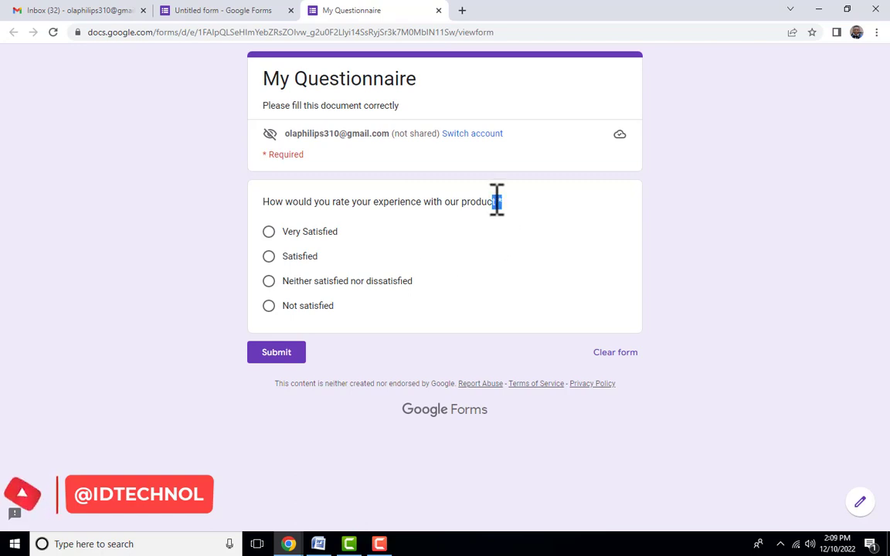
{"action": "left_click", "coordinate": [498, 201]}
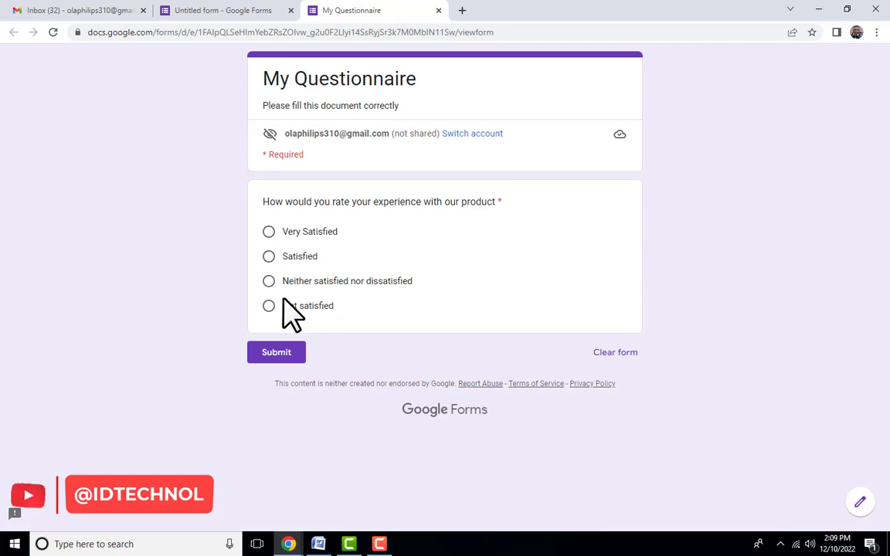
{"action": "left_click", "coordinate": [279, 356]}
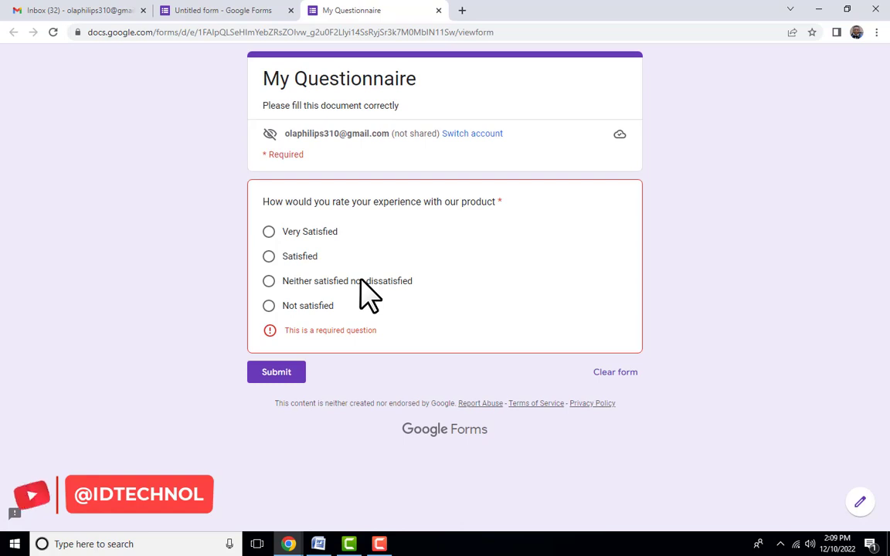
Step: Add a new question in the form editor and copy question 2, "How likely would you recommend our company to a friend", from Word
{"action": "left_click", "coordinate": [220, 10]}
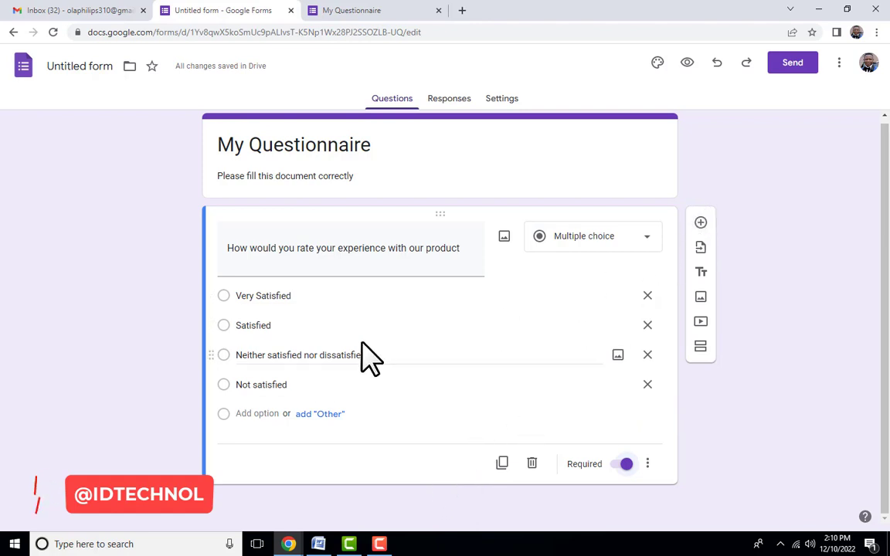
{"action": "left_click", "coordinate": [700, 224]}
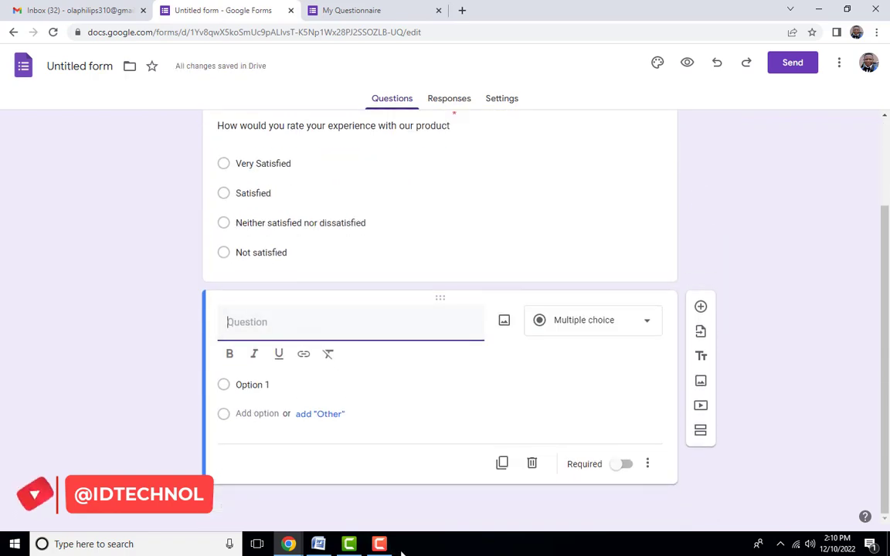
{"action": "left_click", "coordinate": [318, 544]}
{"action": "scroll", "coordinate": [378, 288], "scroll_direction": "down", "scroll_amount": 1}
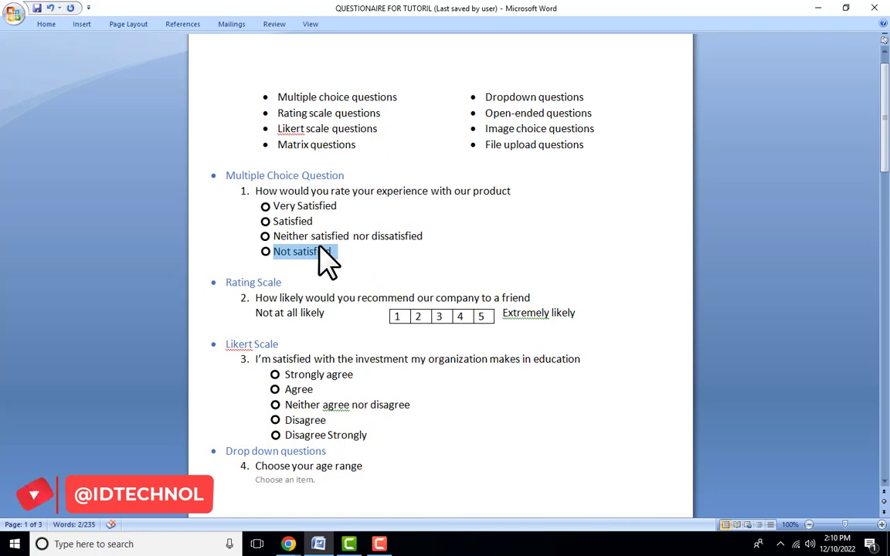
{"action": "left_click_drag", "start_coordinate": [566, 301], "coordinate": [272, 298]}
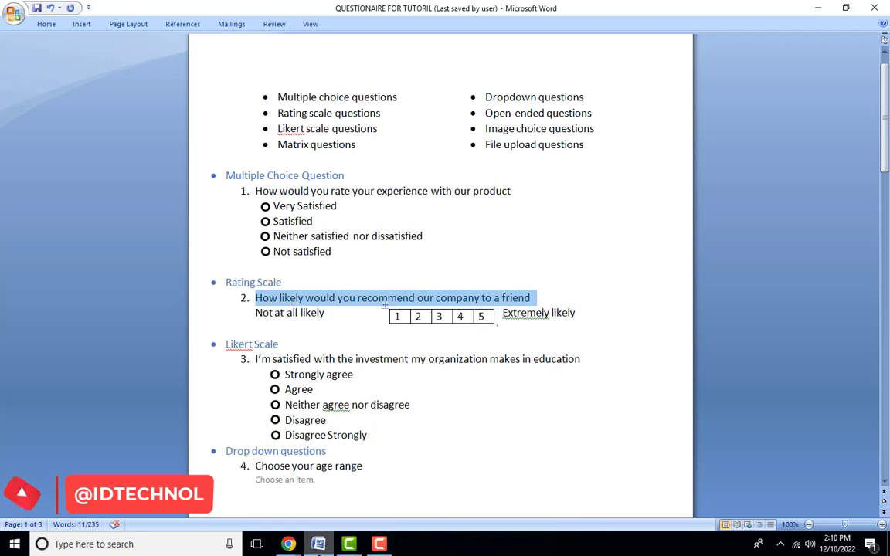
Step: Enter "How likely would you recommend our company to a friend" as the new question's text in Chrome, without the leading list number
{"action": "left_click", "coordinate": [288, 544]}
{"action": "left_click", "coordinate": [372, 522]}
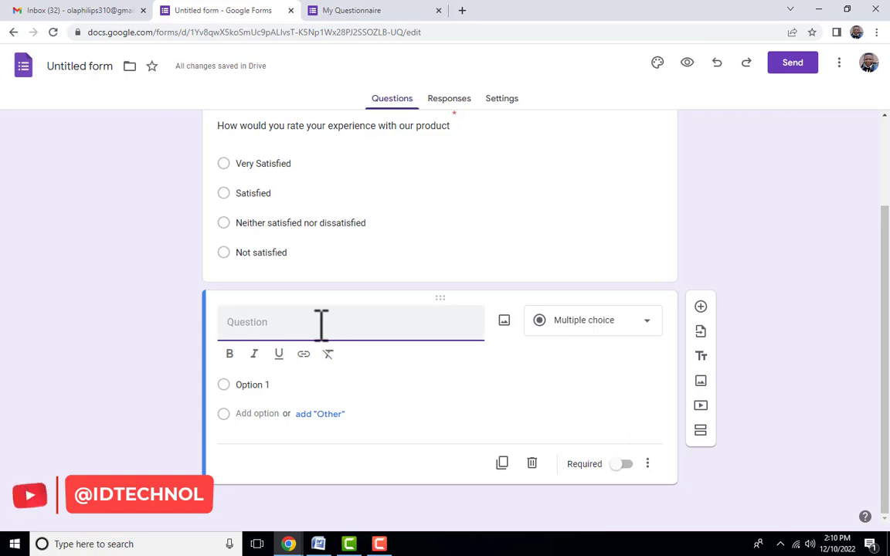
{"action": "type", "text": "1. How likely would you recommend our company to a friend"}
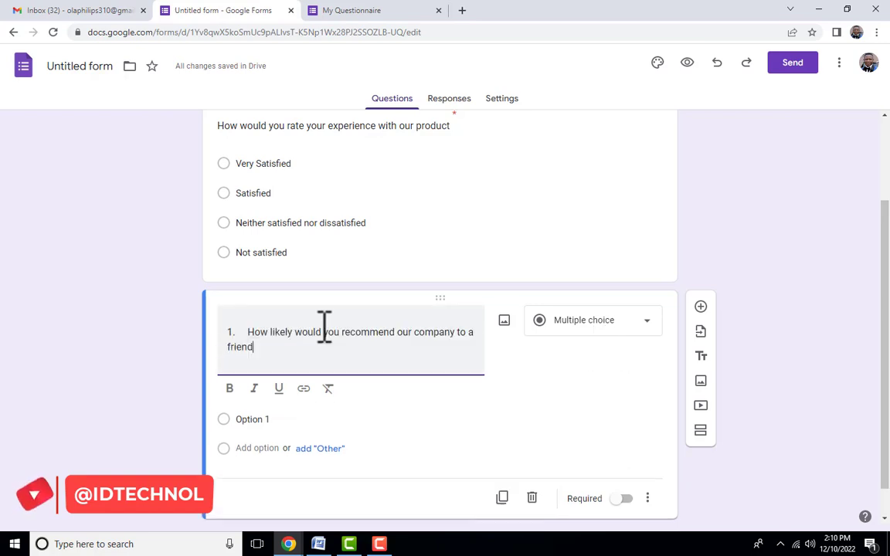
{"action": "left_click", "coordinate": [252, 333]}
{"action": "key", "text": "BackSpace"}
{"action": "key", "text": "BackSpace"}
{"action": "key", "text": "BackSpace"}
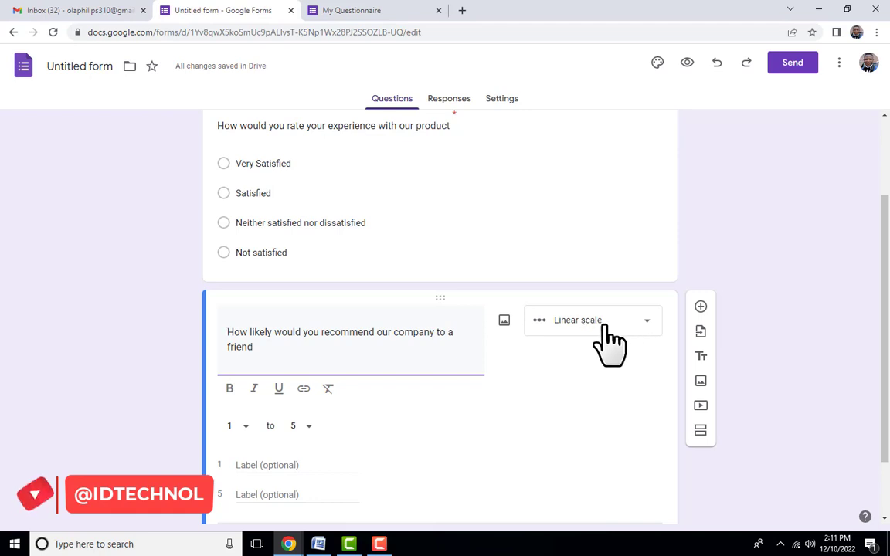
Step: Choose Linear scale as the recommendation question's type and switch to Word to check the Rating Scale sample
{"action": "scroll", "coordinate": [449, 371], "scroll_direction": "down", "scroll_amount": 1}
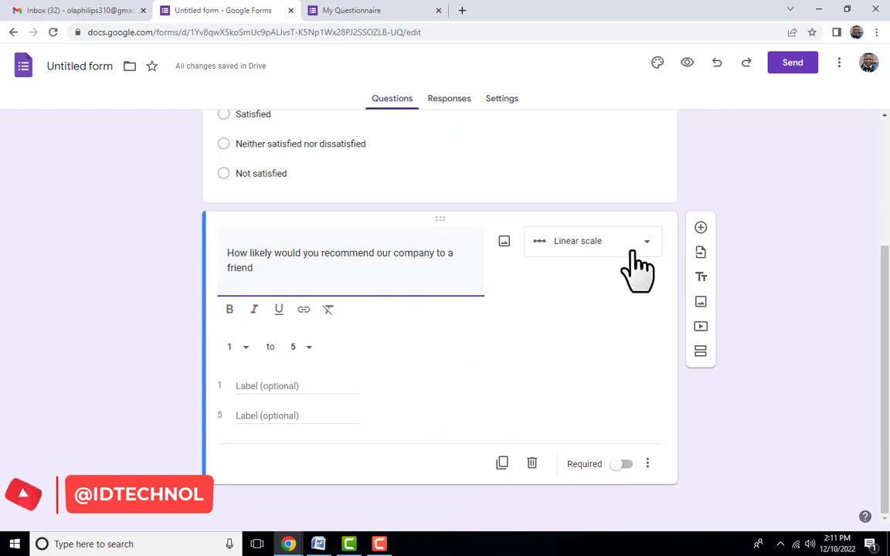
{"action": "left_click", "coordinate": [581, 313]}
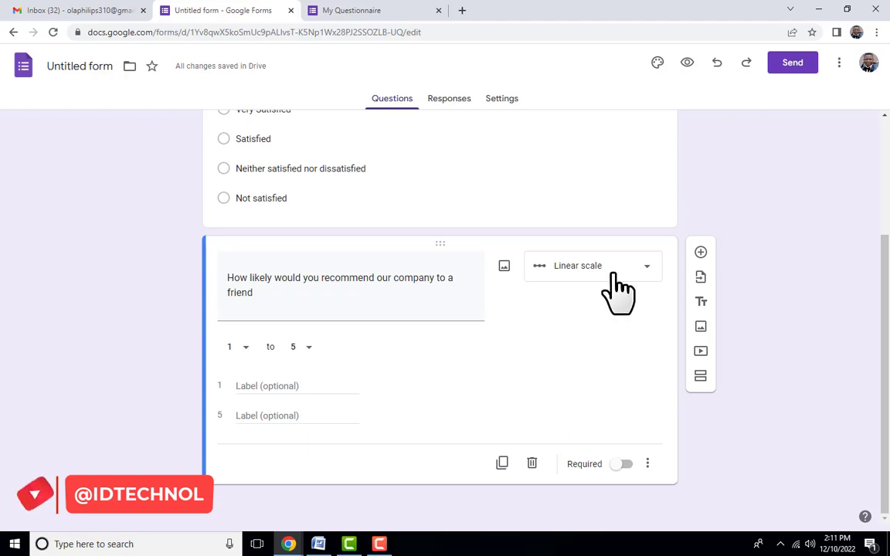
{"action": "left_click", "coordinate": [637, 270]}
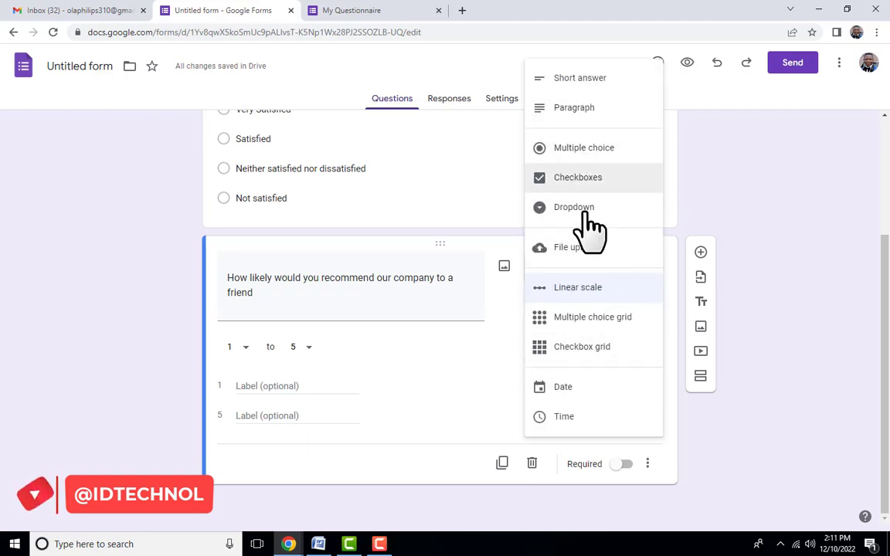
{"action": "left_click", "coordinate": [581, 287]}
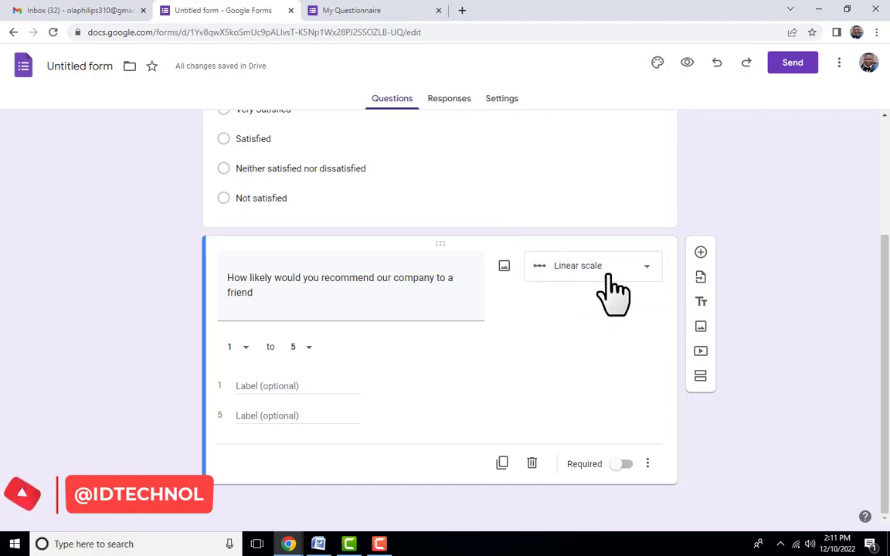
{"action": "left_click", "coordinate": [319, 544]}
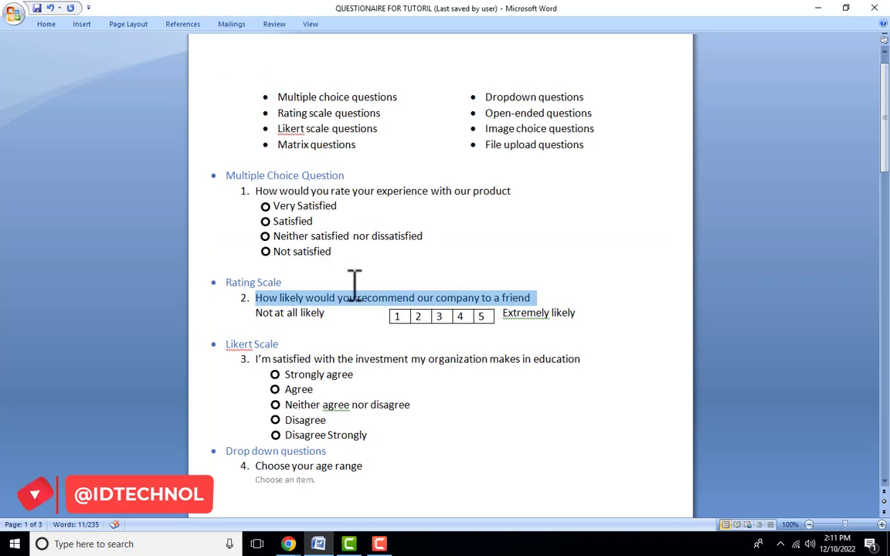
{"action": "left_click", "coordinate": [355, 285]}
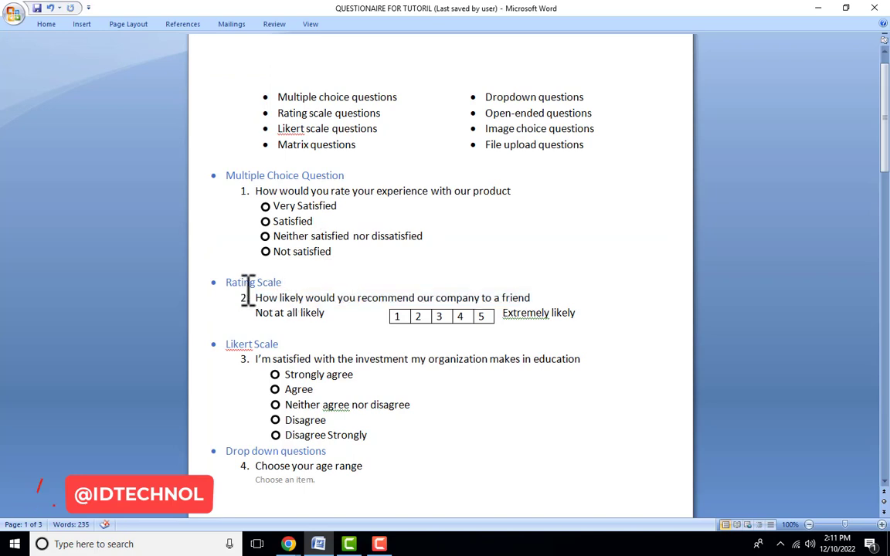
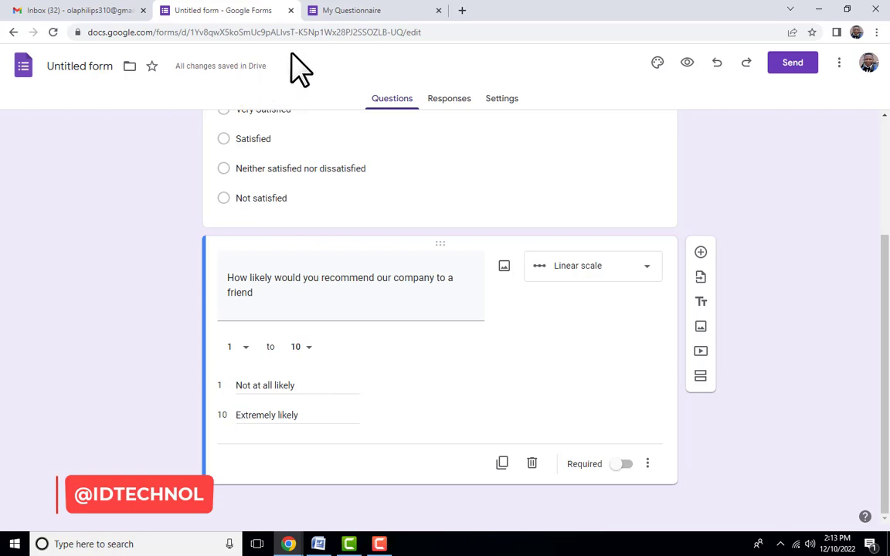
Step: Reload the form preview and examine the recommendation scale with its Not at all likely and Extremely likely labels
{"action": "left_click", "coordinate": [370, 11]}
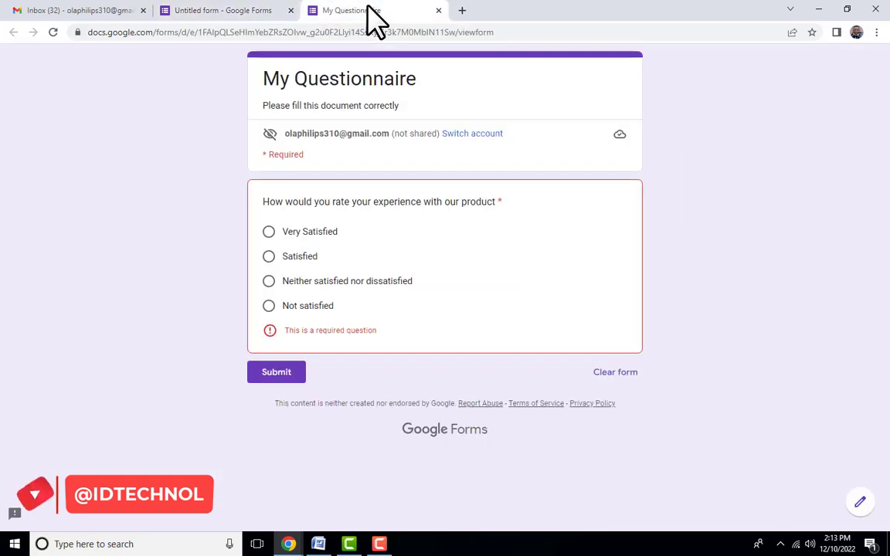
{"action": "left_click", "coordinate": [53, 32]}
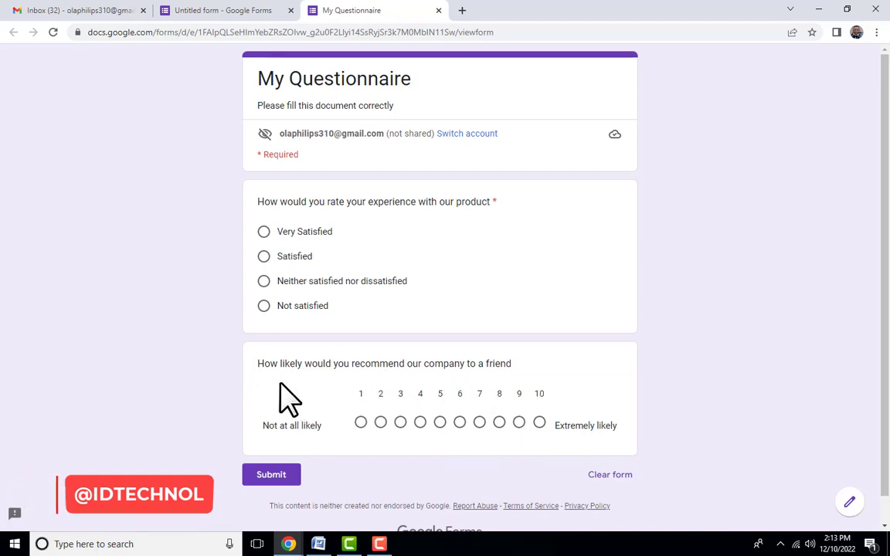
{"action": "scroll", "coordinate": [262, 371], "scroll_direction": "down", "scroll_amount": 1}
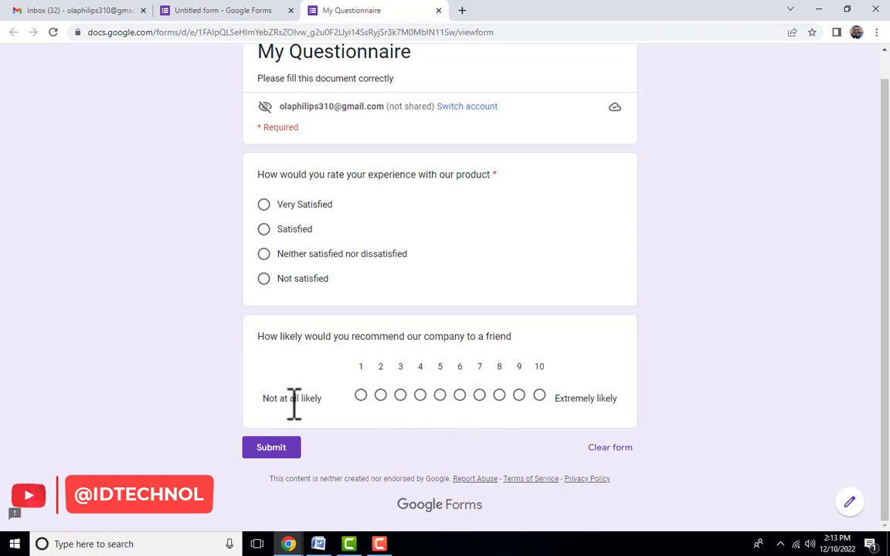
{"action": "left_click_drag", "start_coordinate": [264, 400], "coordinate": [342, 425]}
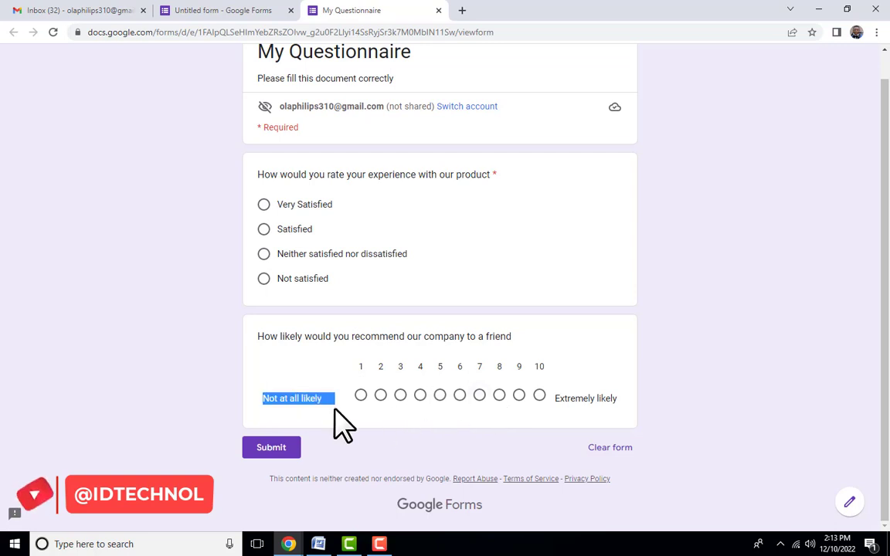
{"action": "left_click_drag", "start_coordinate": [627, 421], "coordinate": [550, 403]}
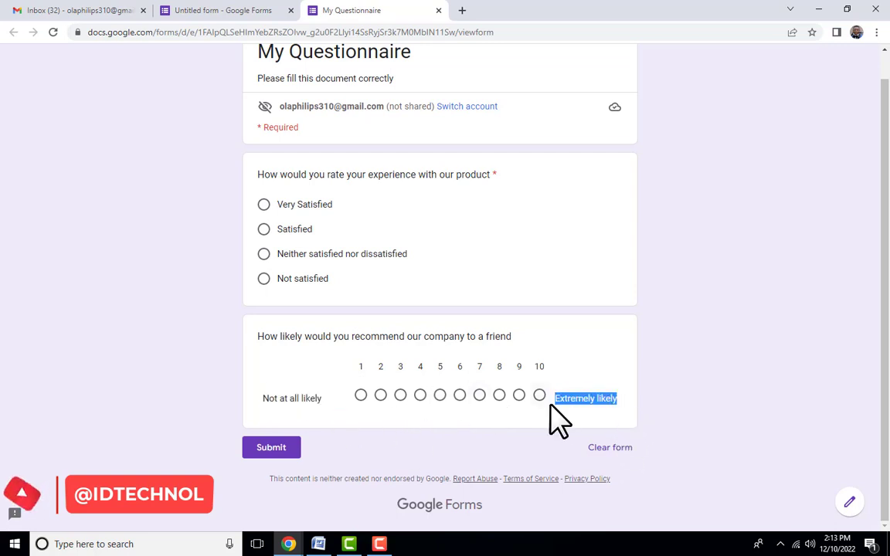
{"action": "left_click", "coordinate": [622, 397]}
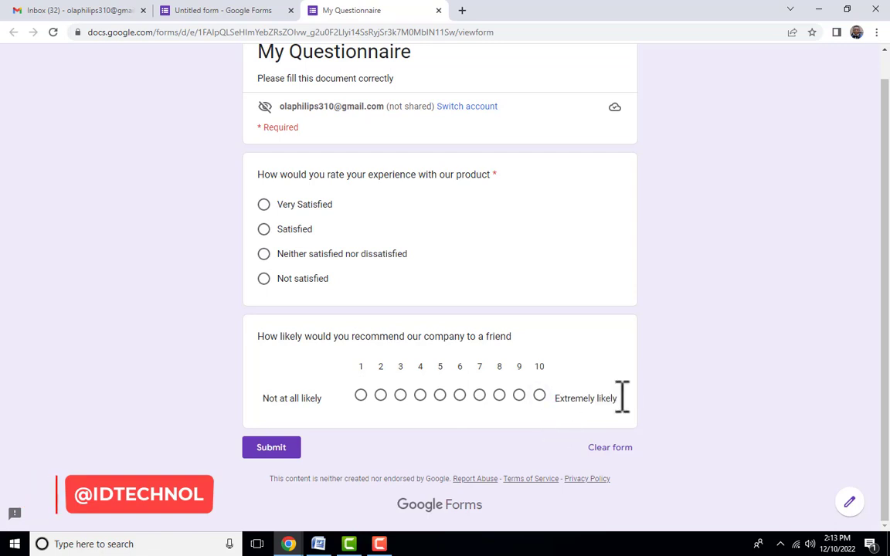
Step: Set the upper end of the recommendation question's linear scale to 5 and reload the form preview
{"action": "left_click", "coordinate": [218, 9]}
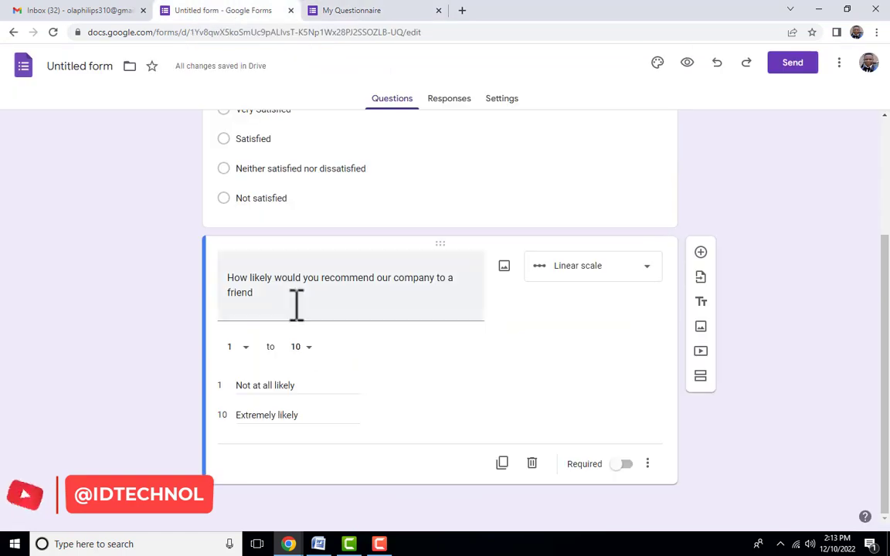
{"action": "left_click", "coordinate": [304, 347]}
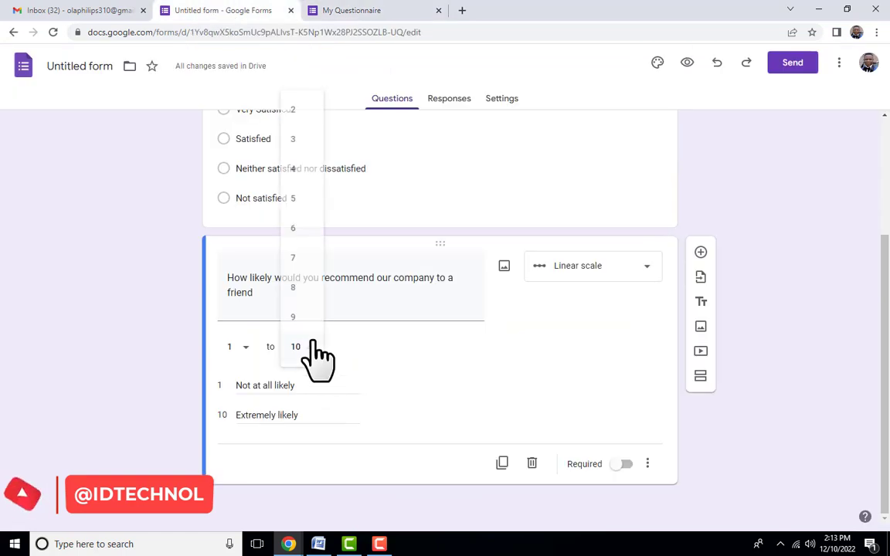
{"action": "left_click", "coordinate": [304, 205]}
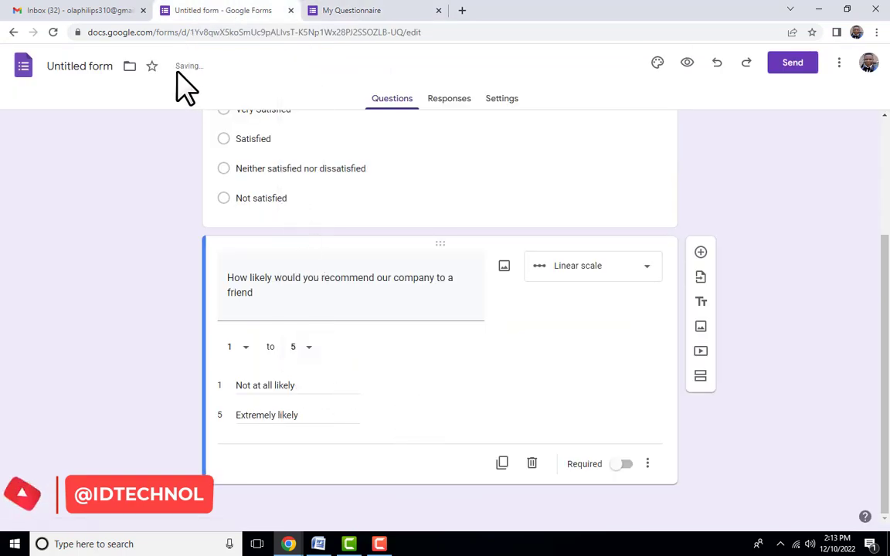
{"action": "left_click", "coordinate": [379, 13]}
{"action": "left_click", "coordinate": [50, 32]}
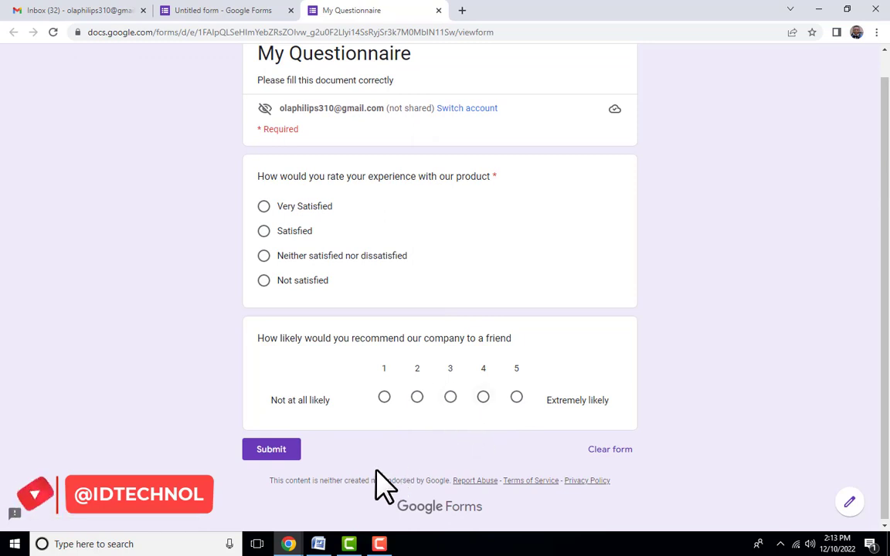
Step: Make the recommendation question required in the form editor and compare both questions' required markers in the form preview
{"action": "left_click", "coordinate": [234, 11]}
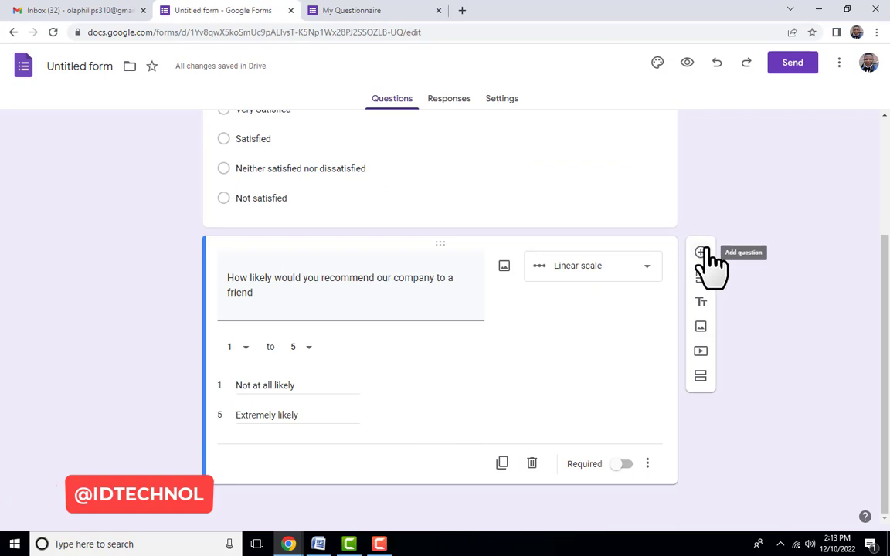
{"action": "left_click", "coordinate": [625, 465]}
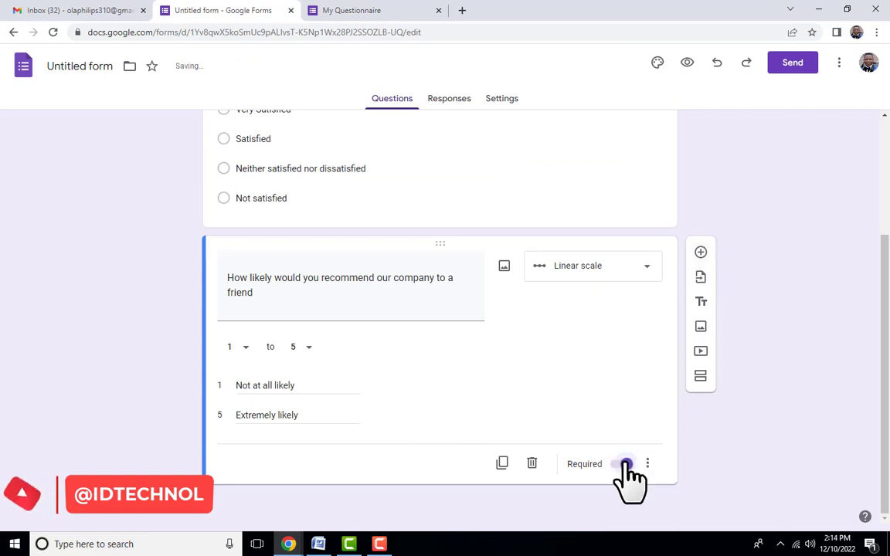
{"action": "left_click", "coordinate": [387, 10]}
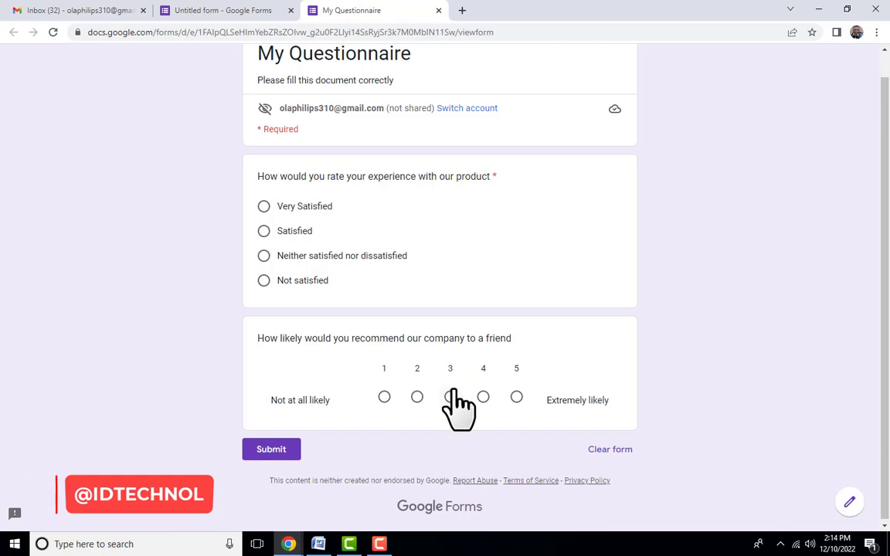
{"action": "scroll", "coordinate": [494, 309], "scroll_direction": "up", "scroll_amount": 1}
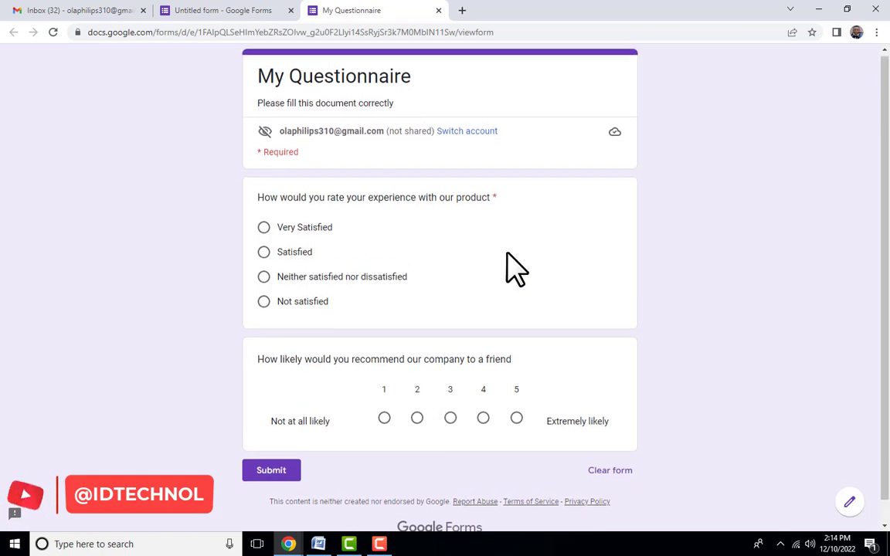
{"action": "left_click_drag", "start_coordinate": [498, 205], "coordinate": [491, 204]}
{"action": "left_click", "coordinate": [491, 206]}
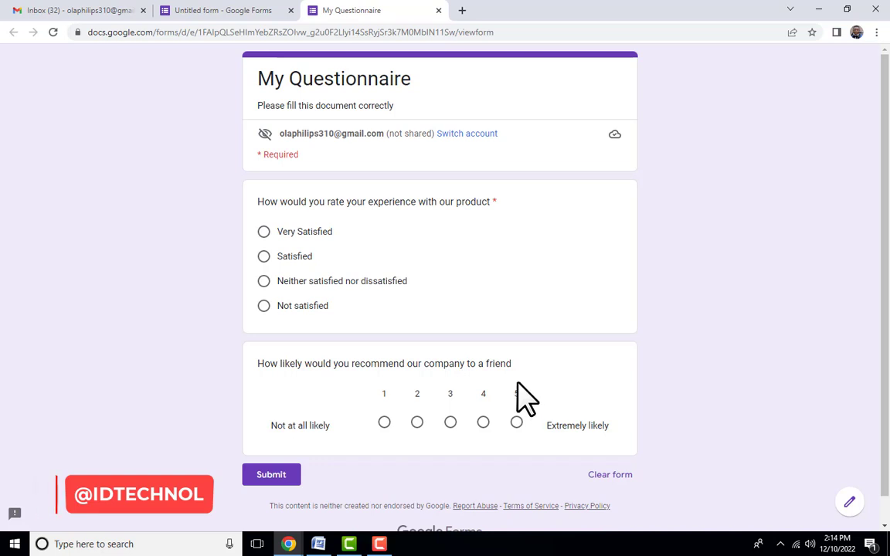
Step: Check the recommendation question's required setting, reload the form preview and examine the question's required marker
{"action": "left_click", "coordinate": [219, 12]}
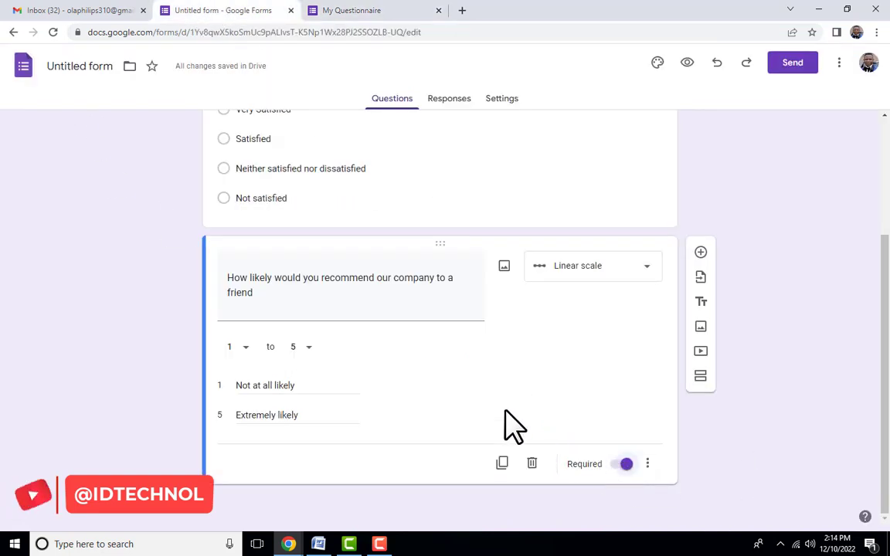
{"action": "left_click", "coordinate": [351, 12]}
{"action": "left_click", "coordinate": [52, 32]}
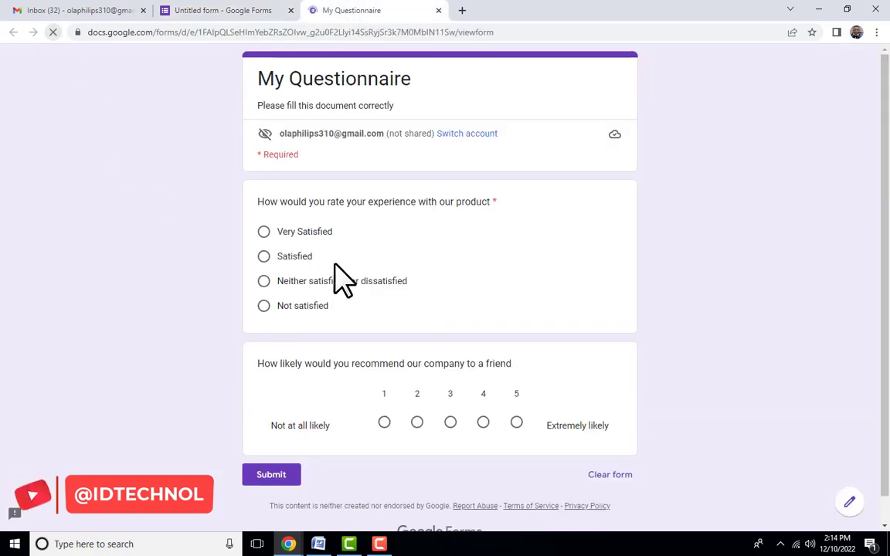
{"action": "left_click_drag", "start_coordinate": [507, 364], "coordinate": [521, 359]}
{"action": "left_click", "coordinate": [529, 381]}
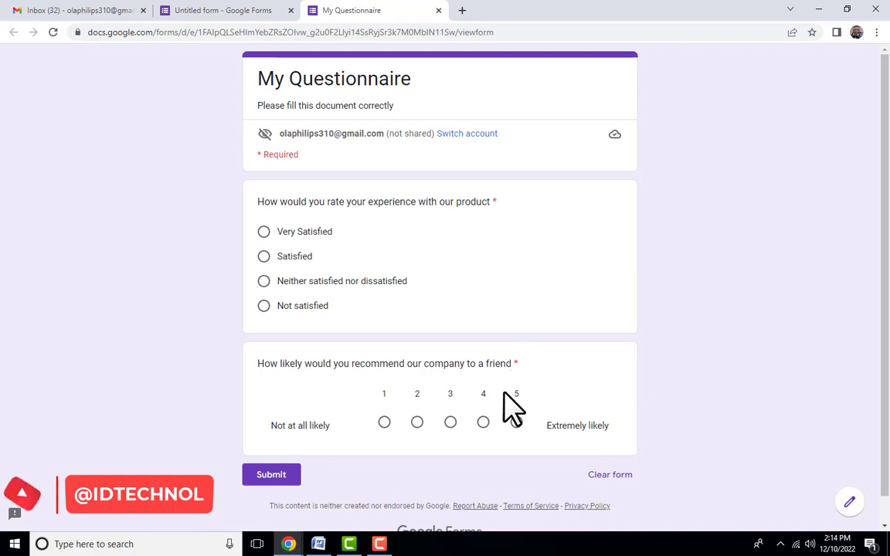
Step: Add a new question below the recommendation question in the form editor and switch to the Word questionnaire
{"action": "left_click", "coordinate": [231, 10]}
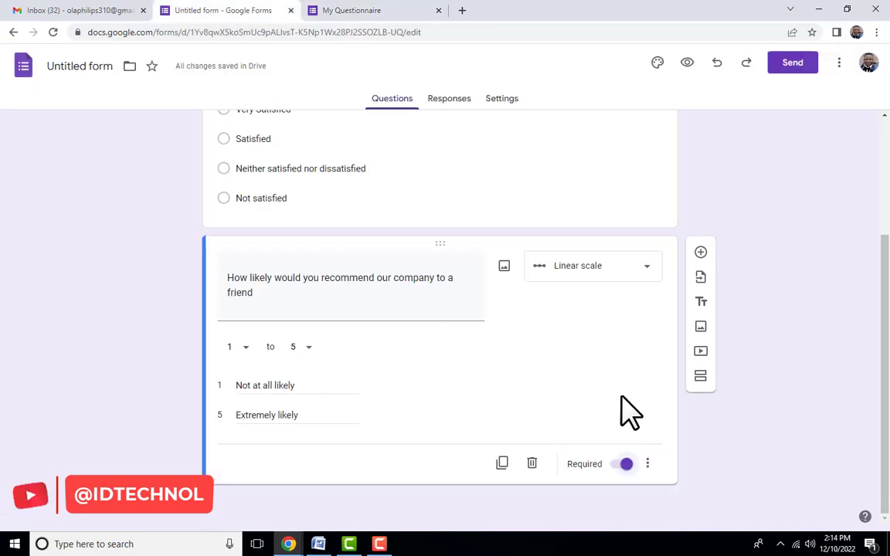
{"action": "left_click", "coordinate": [701, 253]}
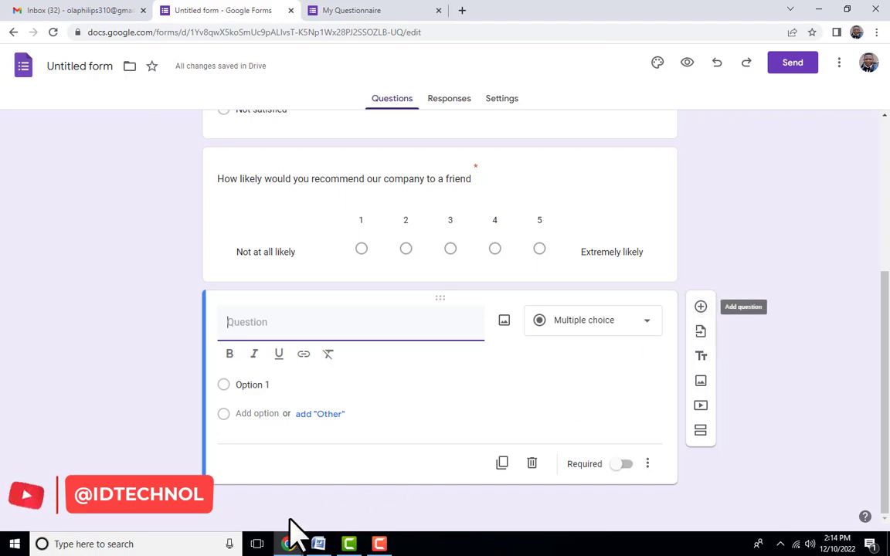
{"action": "left_click", "coordinate": [318, 543]}
Step: Review the Multiple Choice, Rating Scale, Likert Scale and Drop down sample questions in the Word document
{"action": "scroll", "coordinate": [413, 358], "scroll_direction": "down", "scroll_amount": 1}
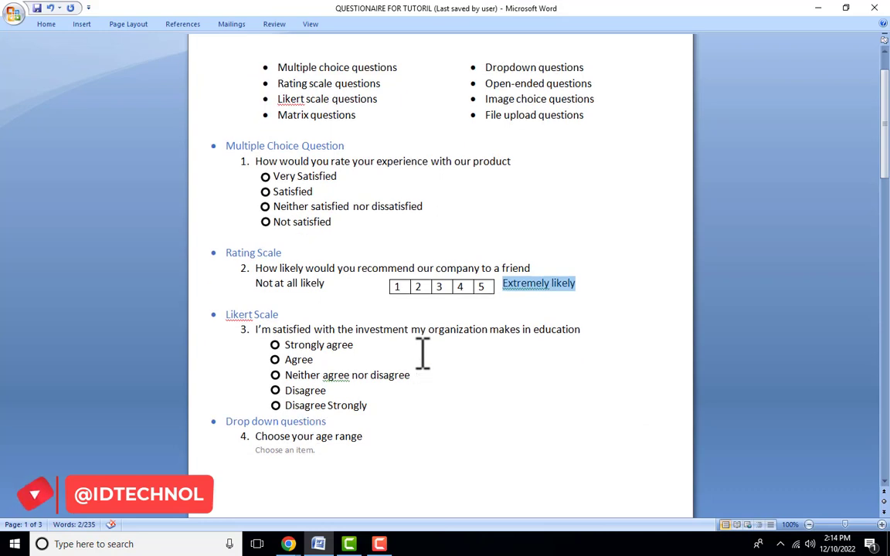
{"action": "scroll", "coordinate": [401, 347], "scroll_direction": "up", "scroll_amount": 2}
{"action": "scroll", "coordinate": [349, 358], "scroll_direction": "down", "scroll_amount": 1}
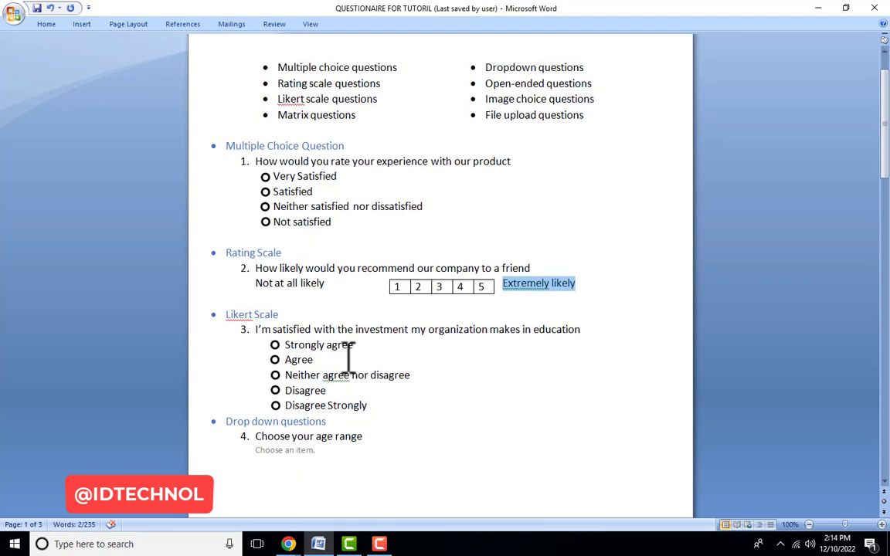
{"action": "scroll", "coordinate": [259, 340], "scroll_direction": "up", "scroll_amount": 1}
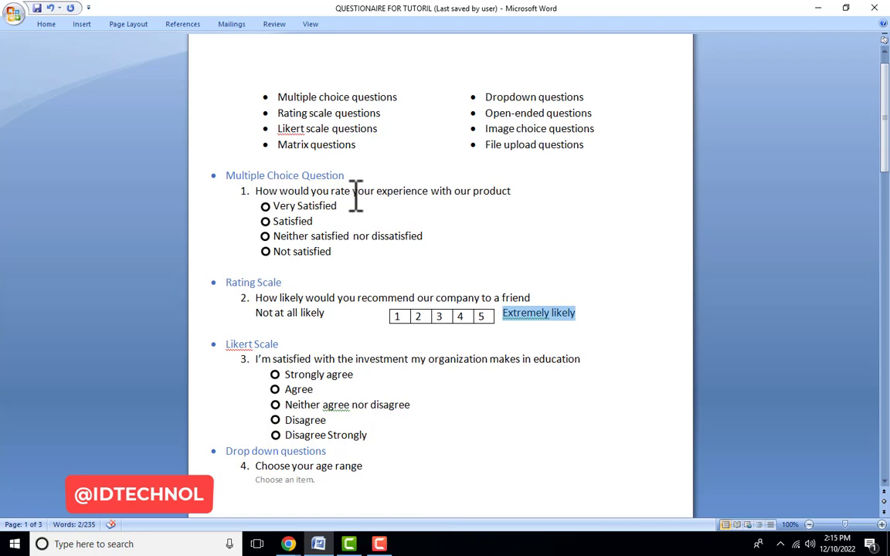
{"action": "left_click_drag", "start_coordinate": [361, 171], "coordinate": [232, 175]}
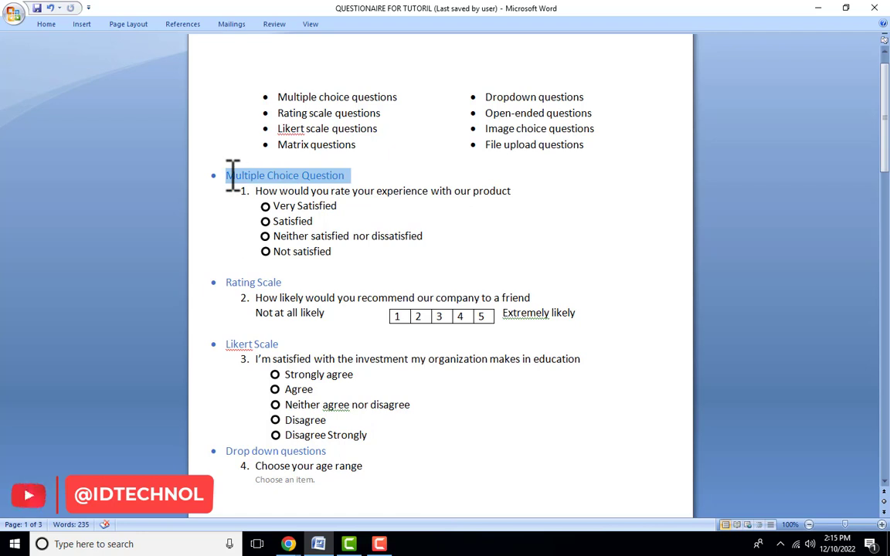
{"action": "left_click", "coordinate": [300, 178]}
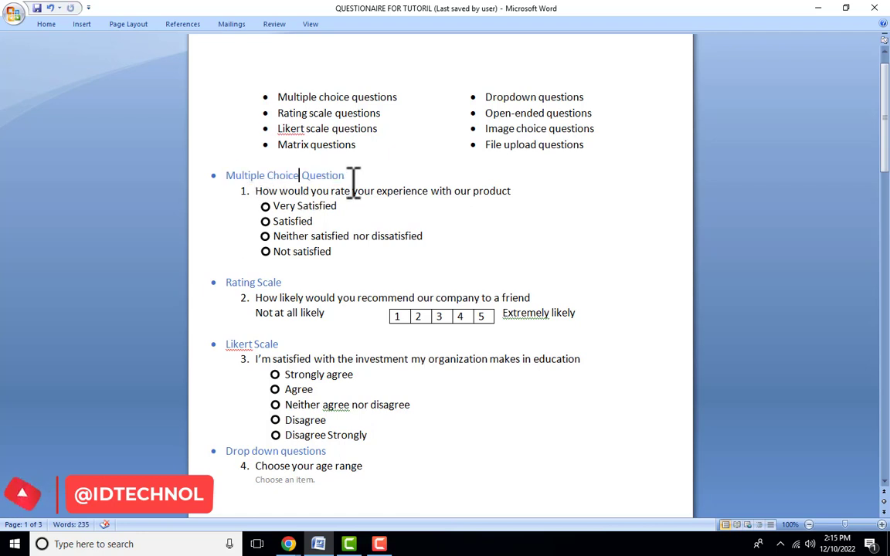
{"action": "scroll", "coordinate": [327, 336], "scroll_direction": "down", "scroll_amount": 1}
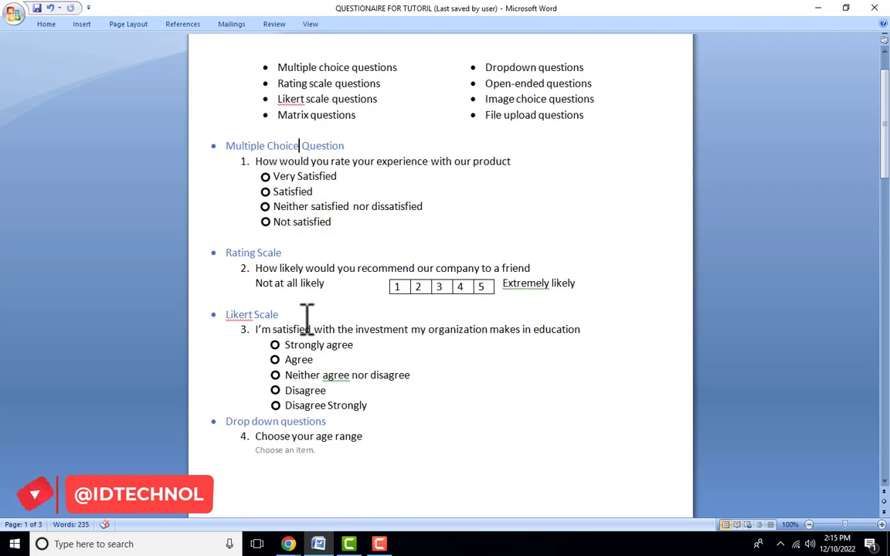
{"action": "scroll", "coordinate": [321, 325], "scroll_direction": "down", "scroll_amount": 2}
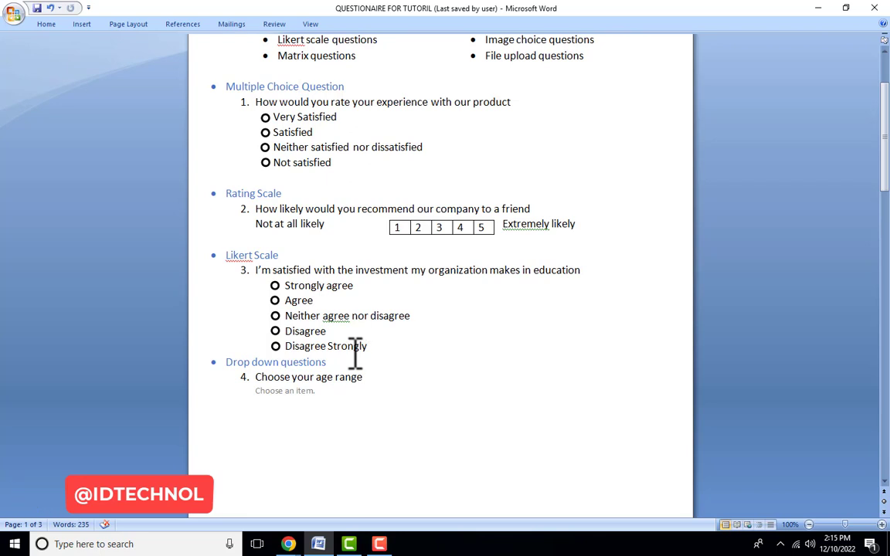
{"action": "scroll", "coordinate": [374, 353], "scroll_direction": "down", "scroll_amount": 3}
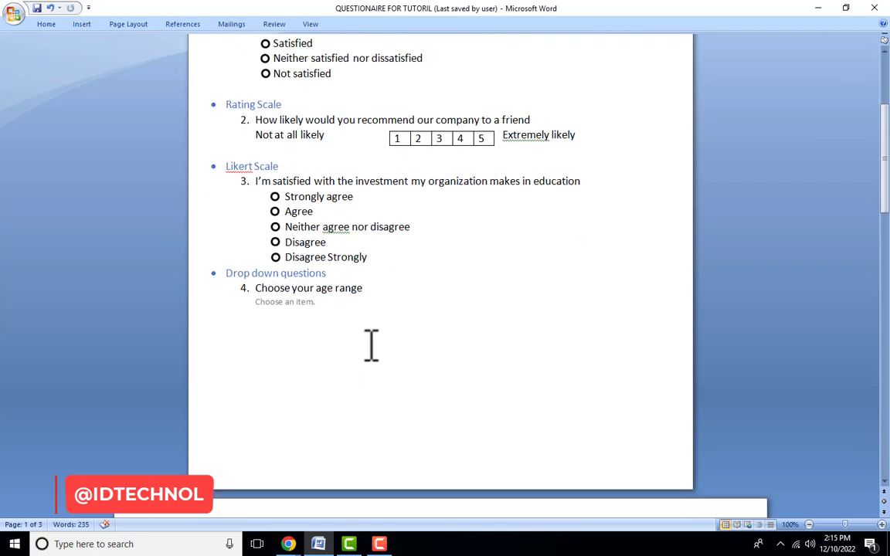
Step: Examine the Drop down questions sample and the answer choices of its age range list in the Word document
{"action": "left_click_drag", "start_coordinate": [342, 274], "coordinate": [251, 270]}
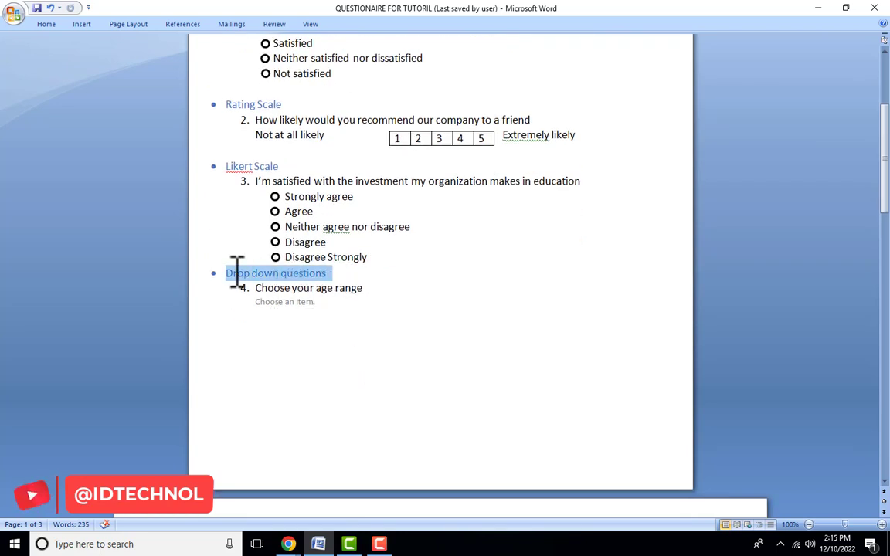
{"action": "left_click", "coordinate": [313, 304]}
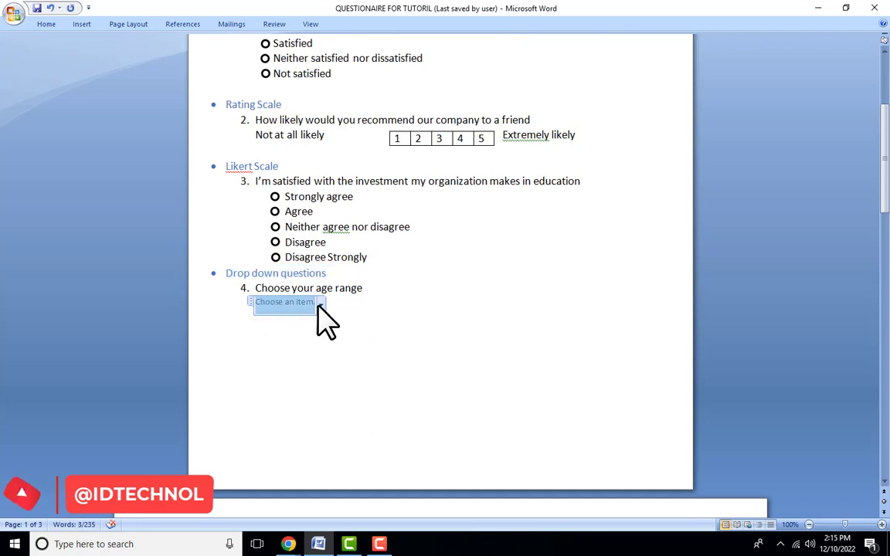
{"action": "left_click", "coordinate": [321, 304]}
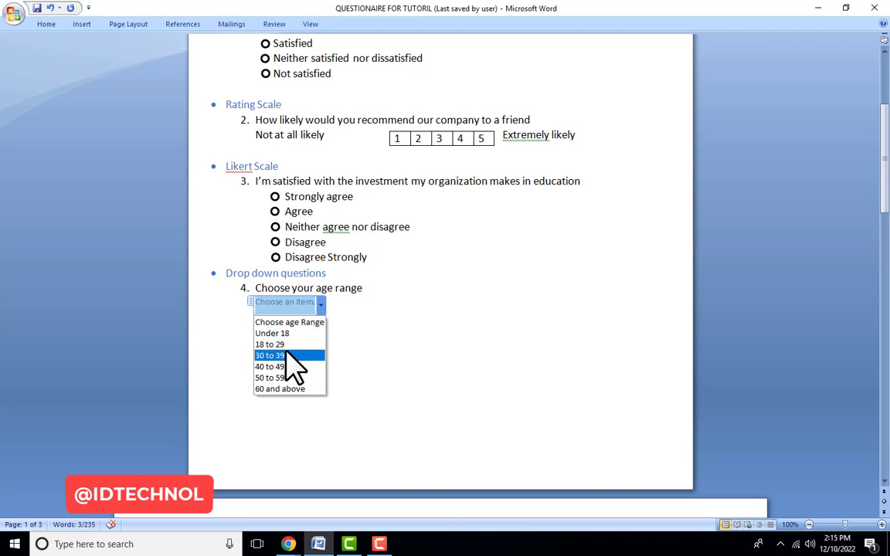
{"action": "left_click", "coordinate": [349, 312]}
{"action": "left_click_drag", "start_coordinate": [339, 273], "coordinate": [235, 274]}
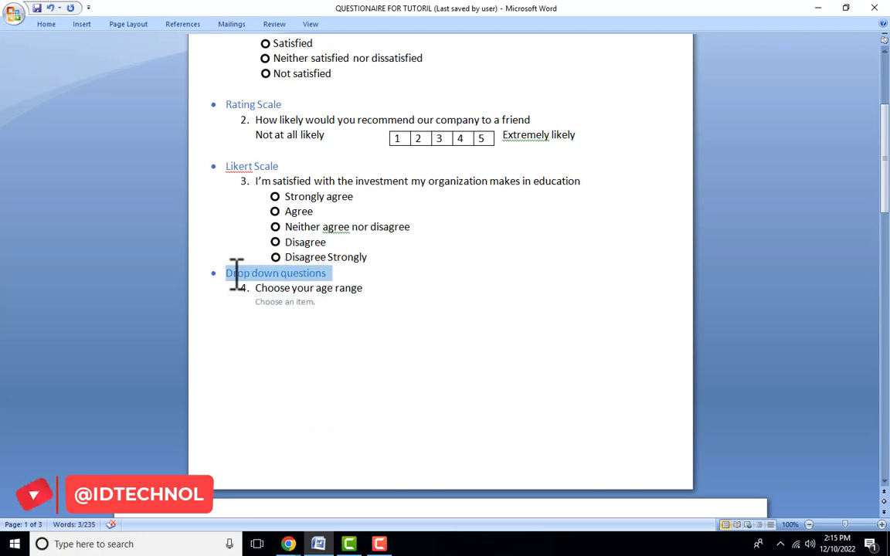
{"action": "left_click", "coordinate": [390, 298]}
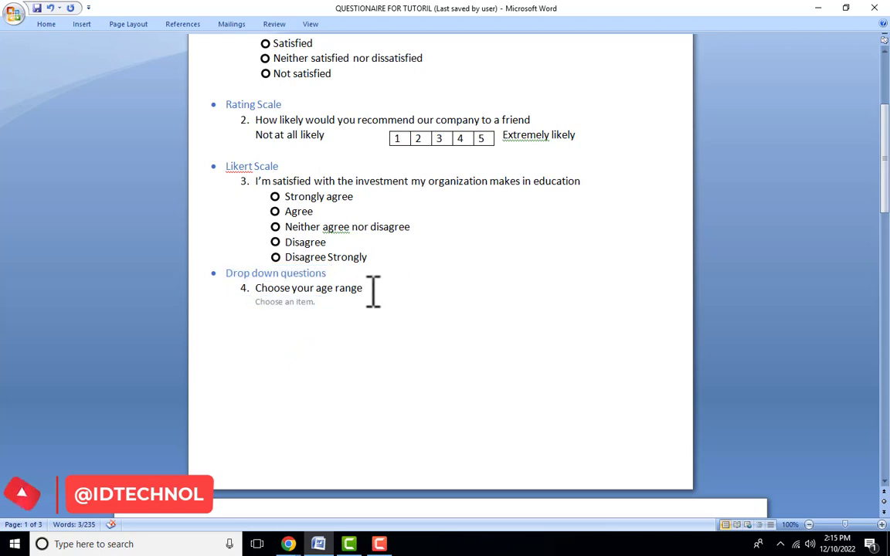
Step: Copy "Choose your age range" from Word into the new Google Forms question and set its type to Dropdown
{"action": "left_click_drag", "start_coordinate": [374, 291], "coordinate": [276, 286]}
{"action": "key", "text": "ctrl+c"}
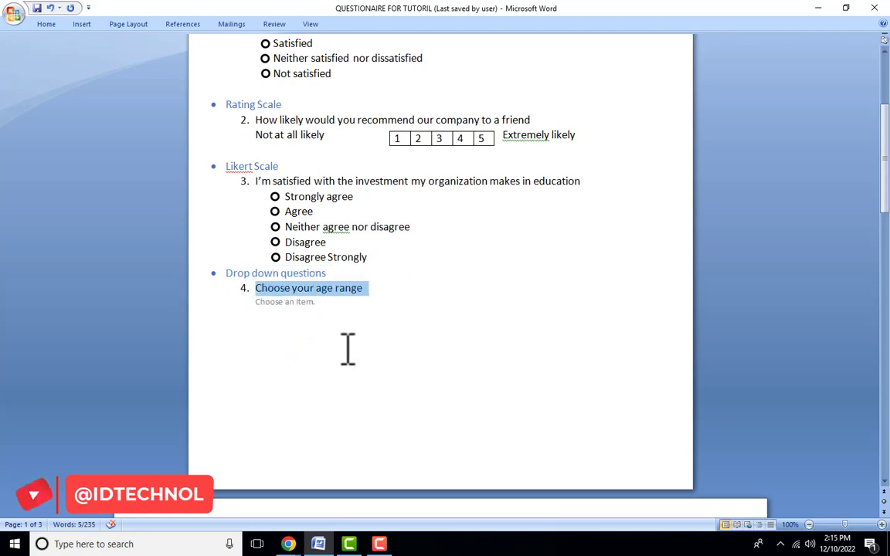
{"action": "left_click", "coordinate": [288, 543]}
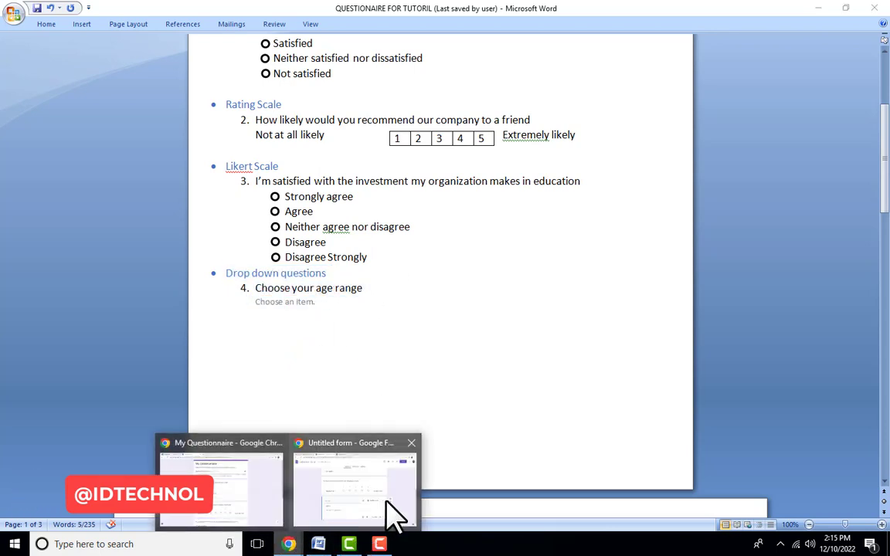
{"action": "left_click", "coordinate": [387, 514]}
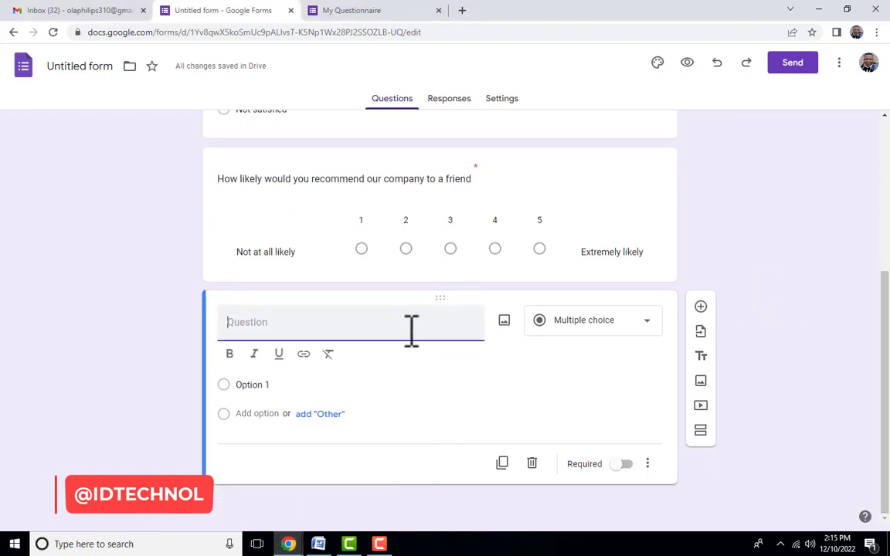
{"action": "key", "text": "ctrl+v"}
{"action": "left_click", "coordinate": [251, 332]}
{"action": "key", "text": "BackSpace"}
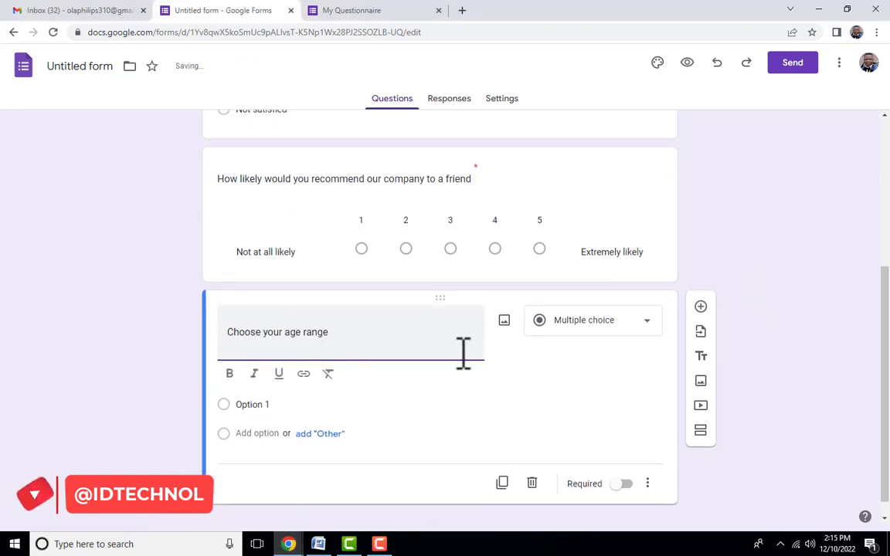
{"action": "left_click", "coordinate": [646, 330]}
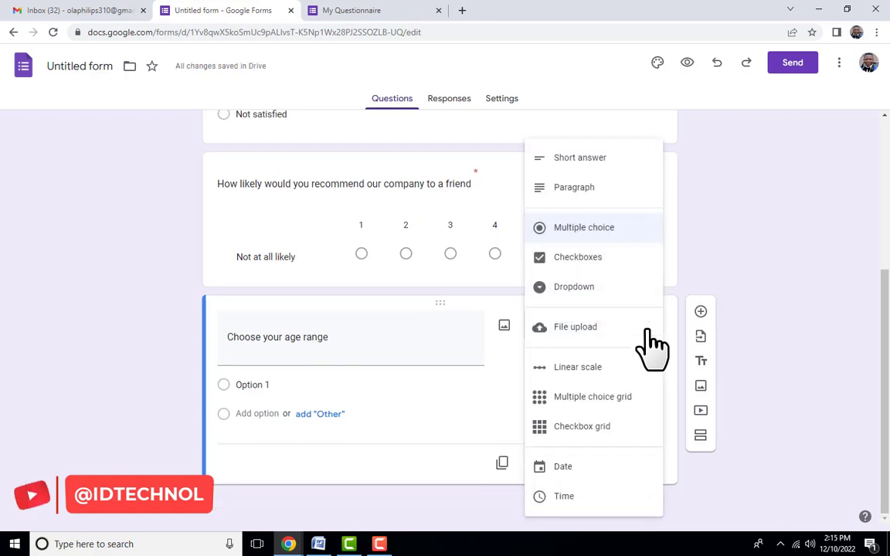
{"action": "left_click", "coordinate": [599, 292]}
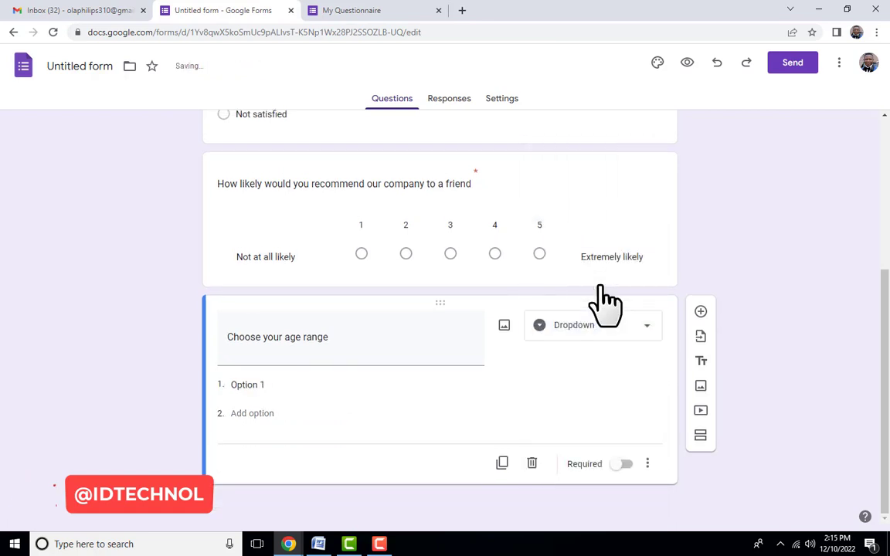
Step: Enter the age range options "18 and above", "20 to 30", "31 to 40" and "40 and above"
{"action": "left_click", "coordinate": [349, 385]}
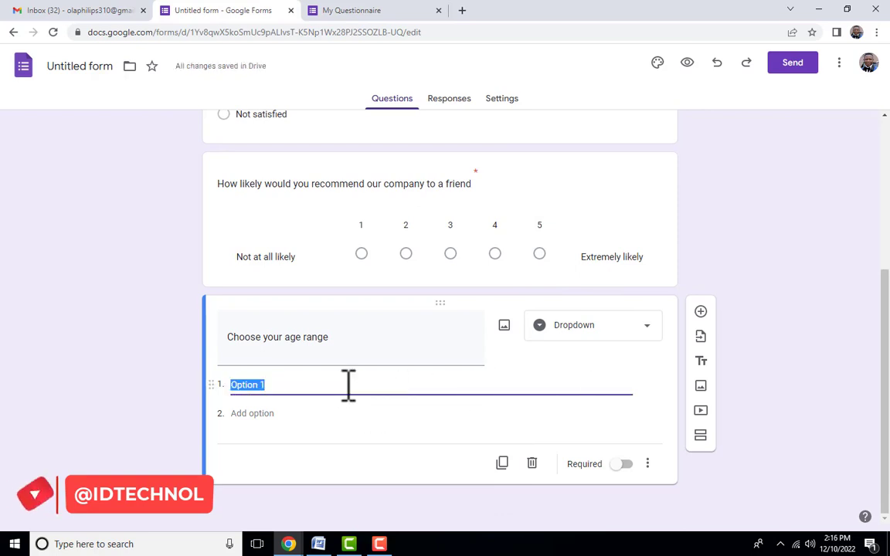
{"action": "type", "text": "18 and above"}
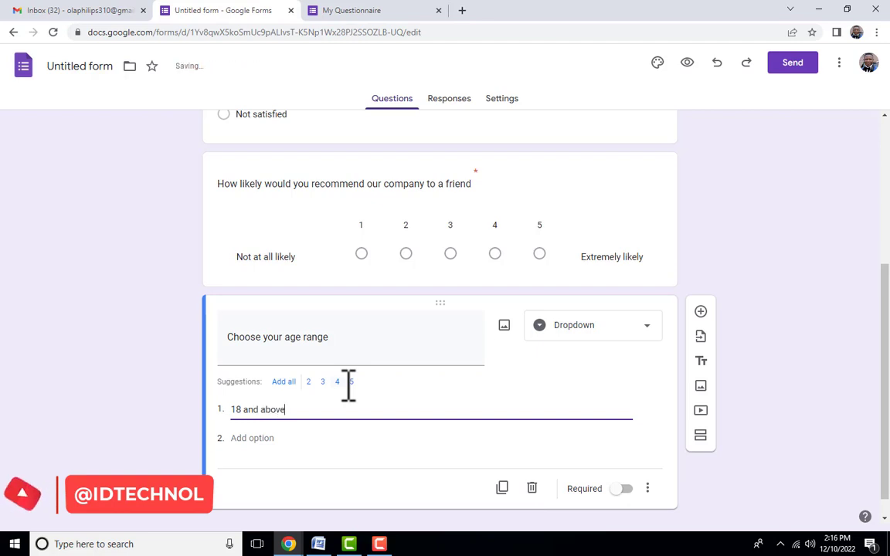
{"action": "left_click", "coordinate": [254, 438]}
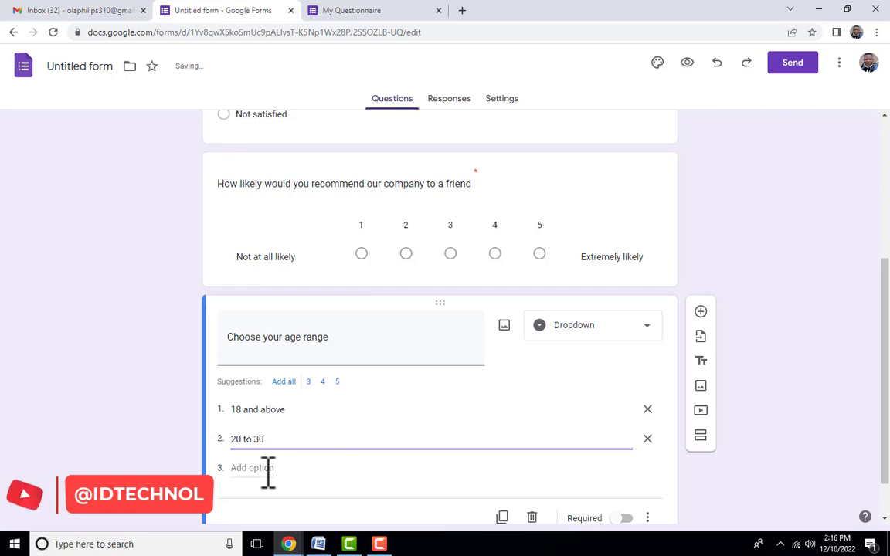
{"action": "left_click", "coordinate": [267, 469]}
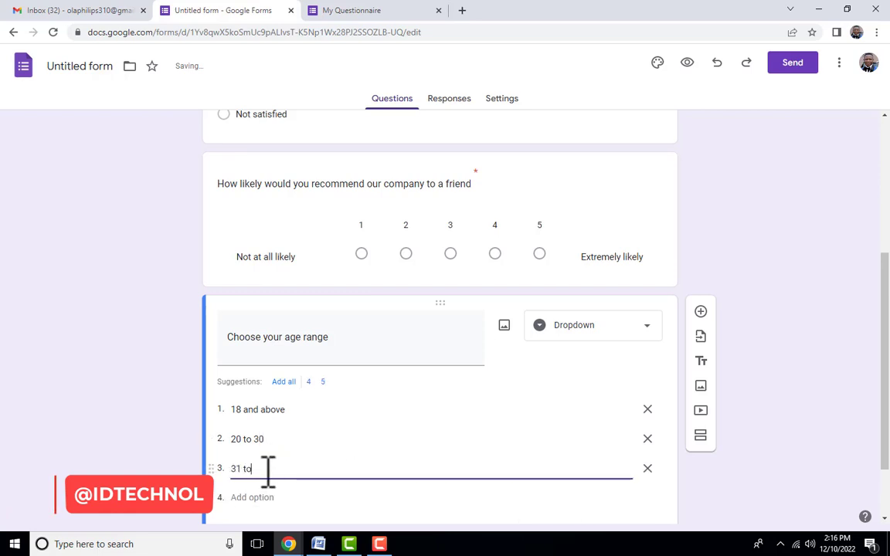
{"action": "scroll", "coordinate": [294, 456], "scroll_direction": "down", "scroll_amount": 2}
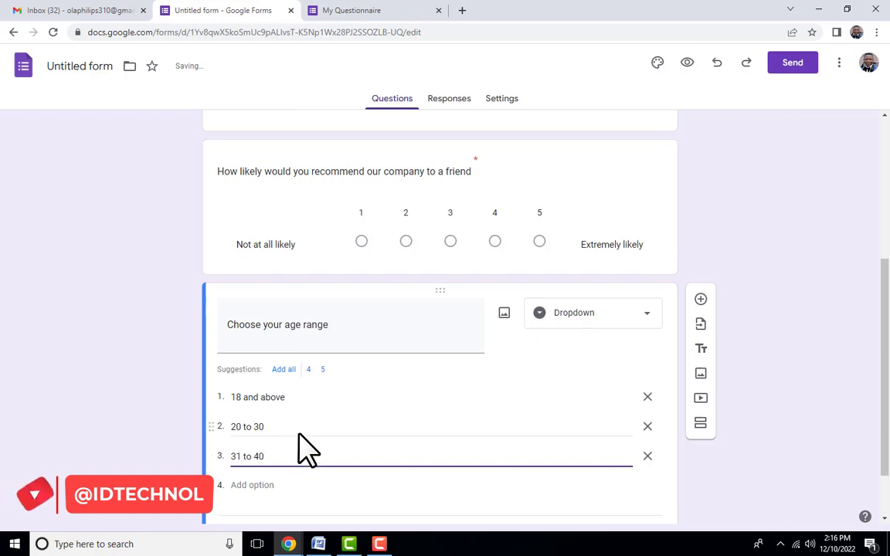
{"action": "left_click", "coordinate": [266, 417]}
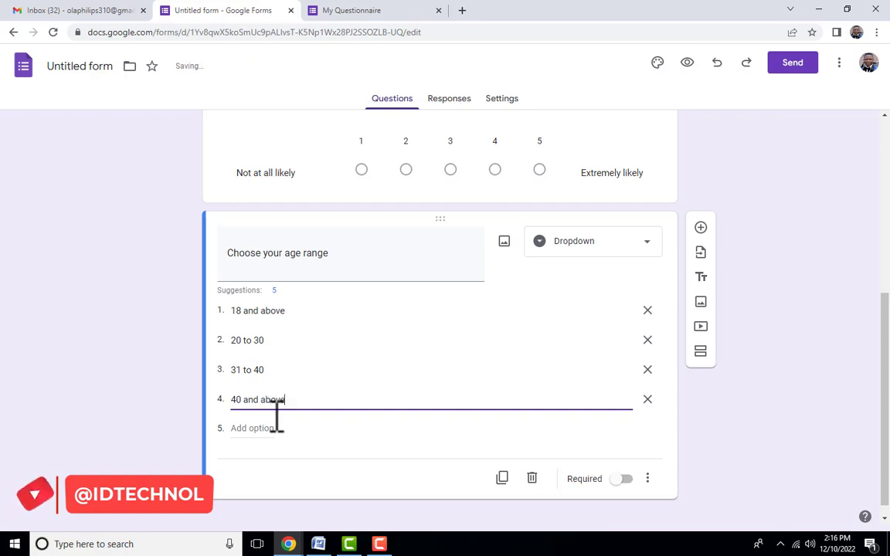
Step: Reload the form preview and examine the age range question's dropdown choices
{"action": "left_click", "coordinate": [377, 11]}
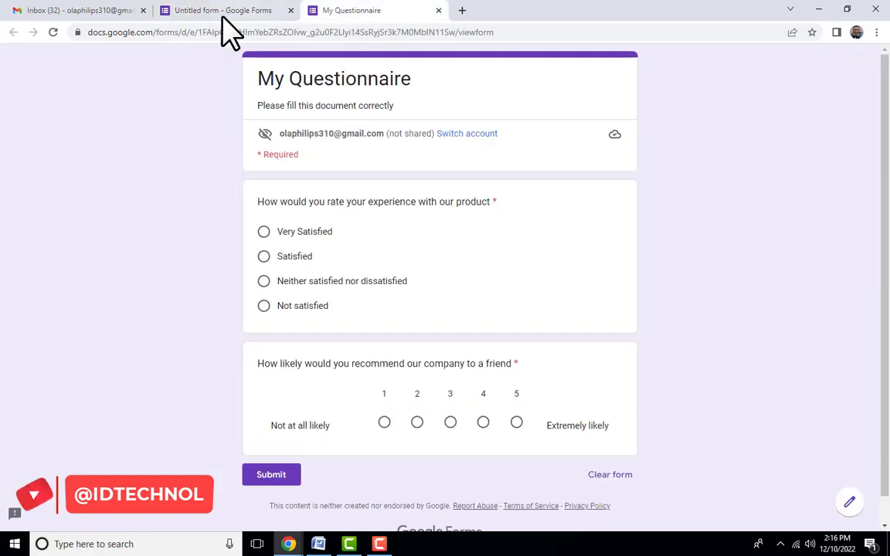
{"action": "left_click", "coordinate": [51, 33]}
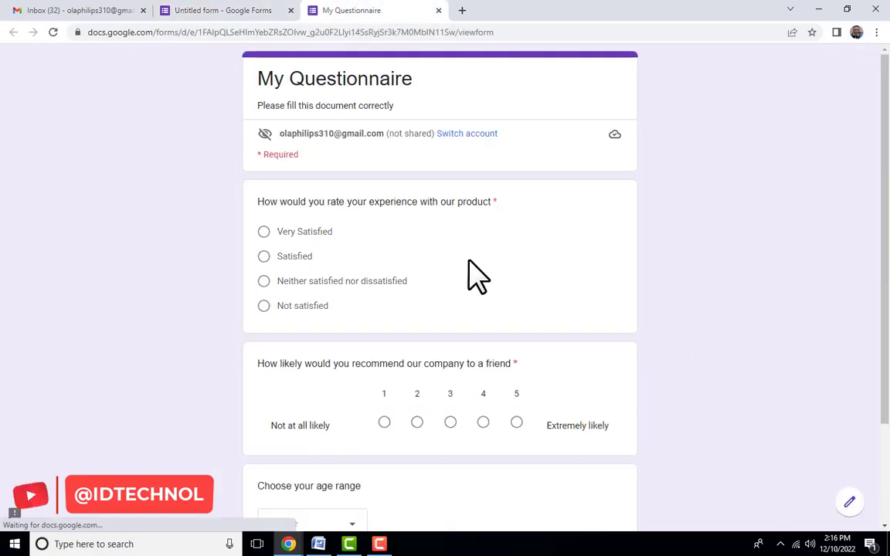
{"action": "scroll", "coordinate": [541, 274], "scroll_direction": "down", "scroll_amount": 2}
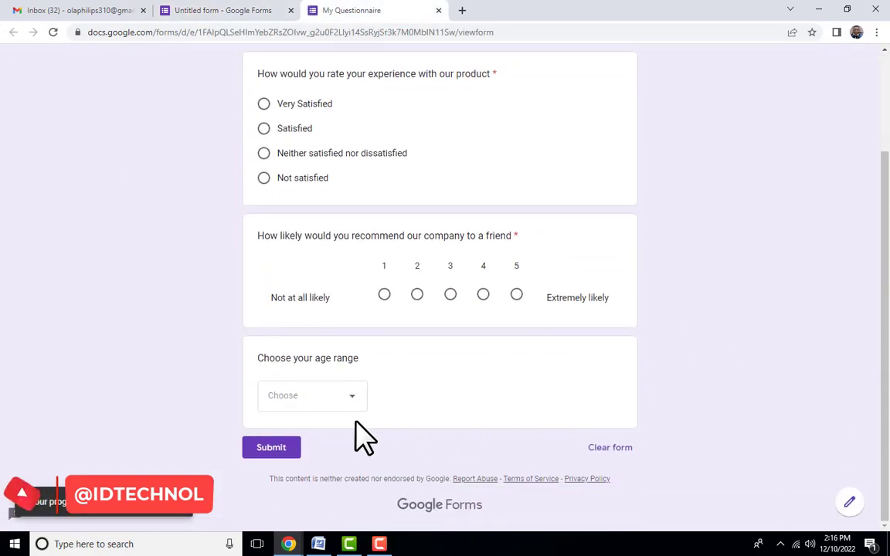
{"action": "scroll", "coordinate": [462, 159], "scroll_direction": "up", "scroll_amount": 1}
{"action": "scroll", "coordinate": [456, 174], "scroll_direction": "up", "scroll_amount": 1}
{"action": "scroll", "coordinate": [348, 351], "scroll_direction": "down", "scroll_amount": 2}
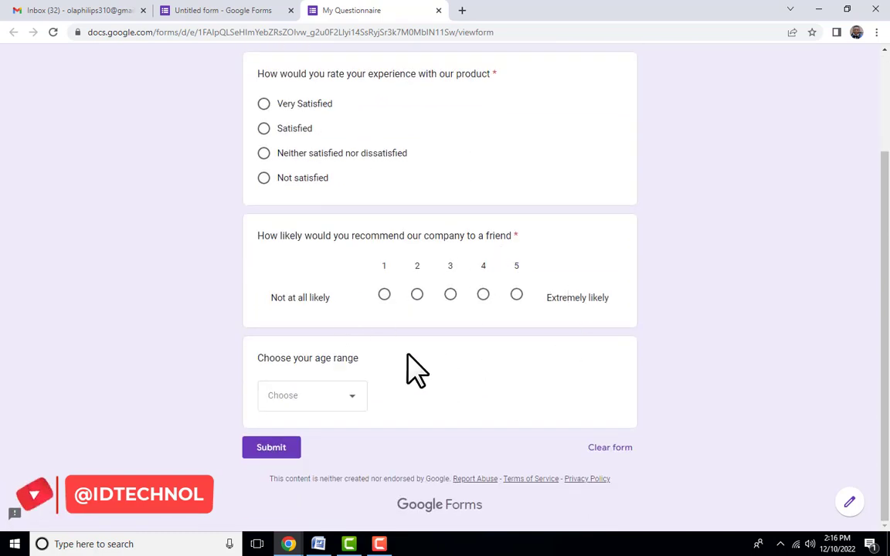
{"action": "left_click", "coordinate": [358, 405]}
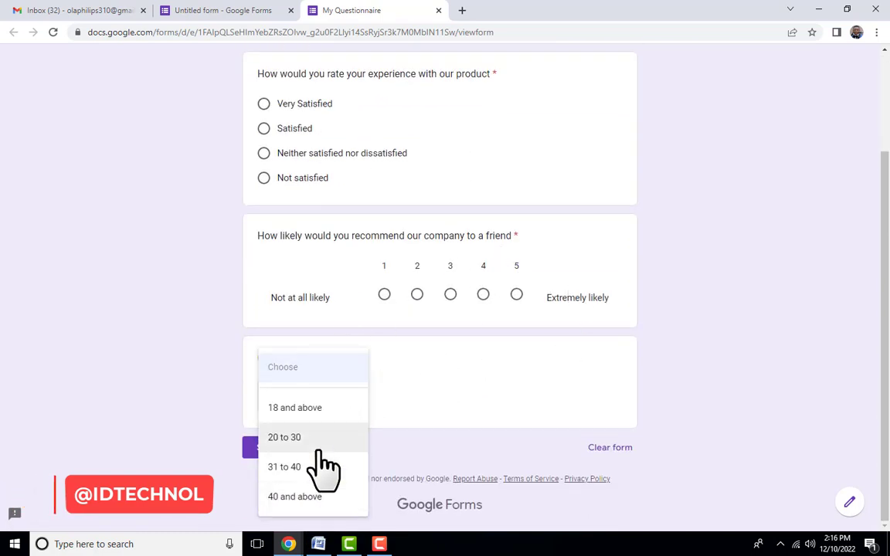
{"action": "left_click", "coordinate": [564, 402]}
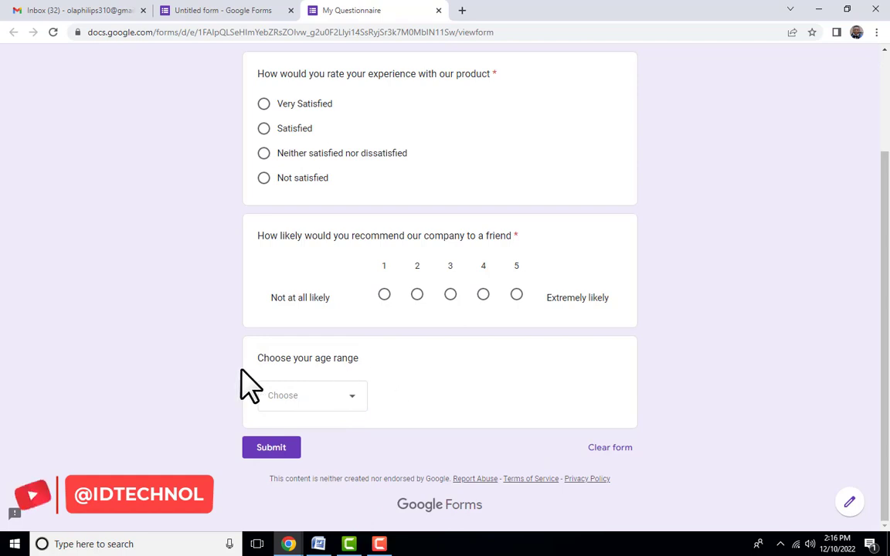
Step: Make the age range question required in the form editor and add a new question below it
{"action": "left_click", "coordinate": [232, 10]}
{"action": "left_click", "coordinate": [624, 465]}
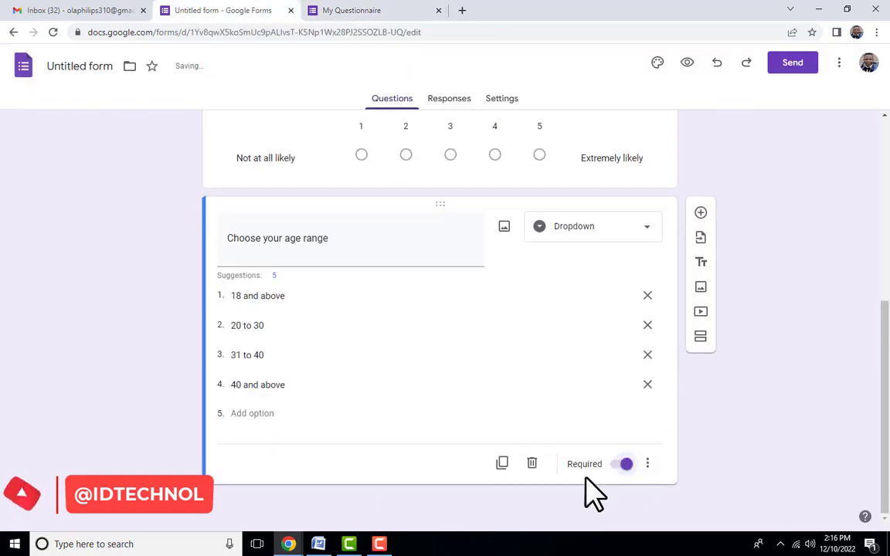
{"action": "left_click", "coordinate": [700, 214]}
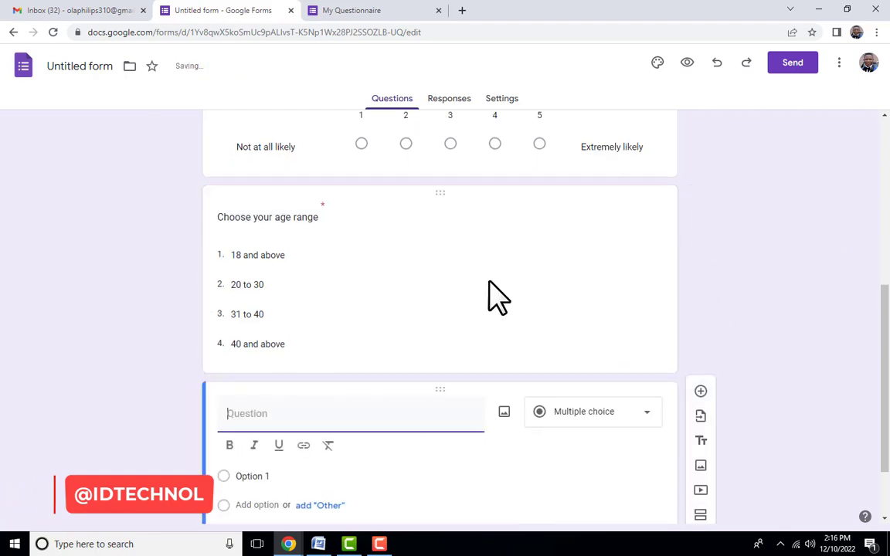
Step: Switch to the Word questionnaire and insert "or" between "satisfied" and "dissatisfied" in the Matrix Question
{"action": "key", "text": "alt+Tab"}
{"action": "scroll", "coordinate": [449, 284], "scroll_direction": "down", "scroll_amount": 6}
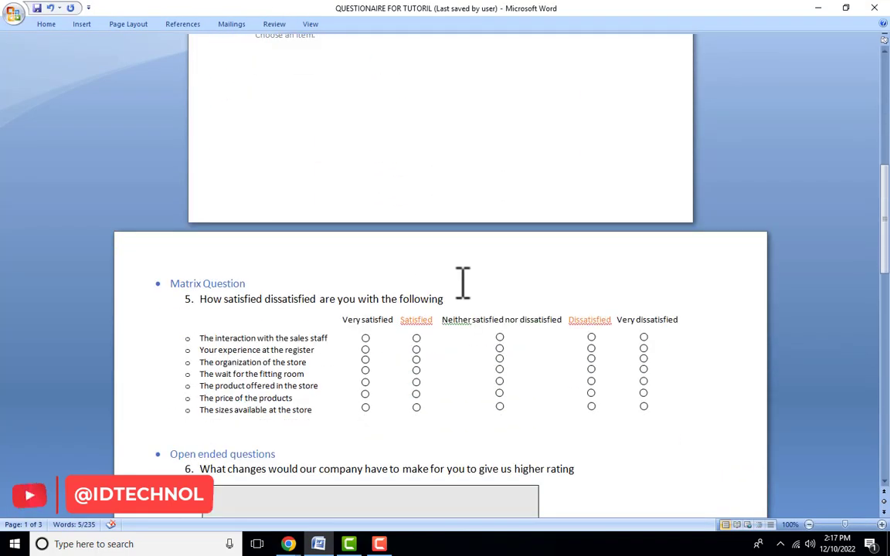
{"action": "scroll", "coordinate": [383, 300], "scroll_direction": "down", "scroll_amount": 1}
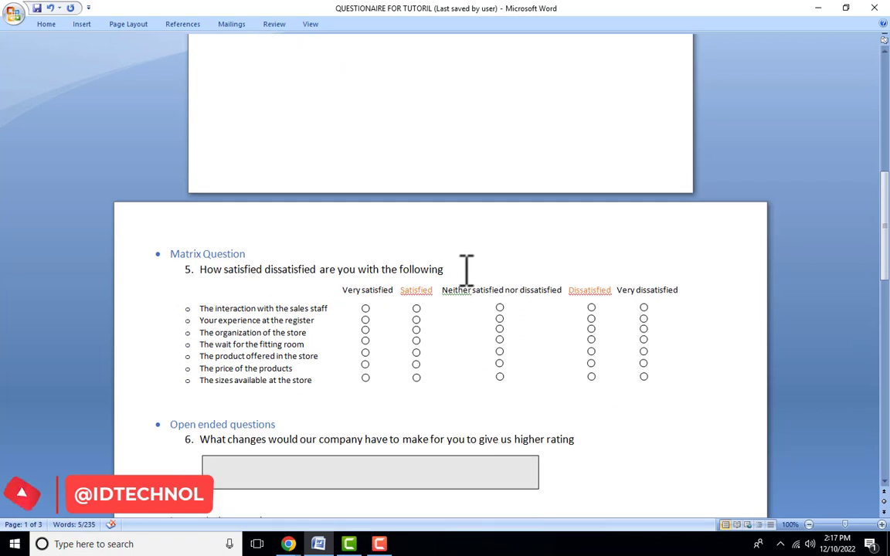
{"action": "left_click", "coordinate": [265, 270]}
{"action": "type", "text": "or"}
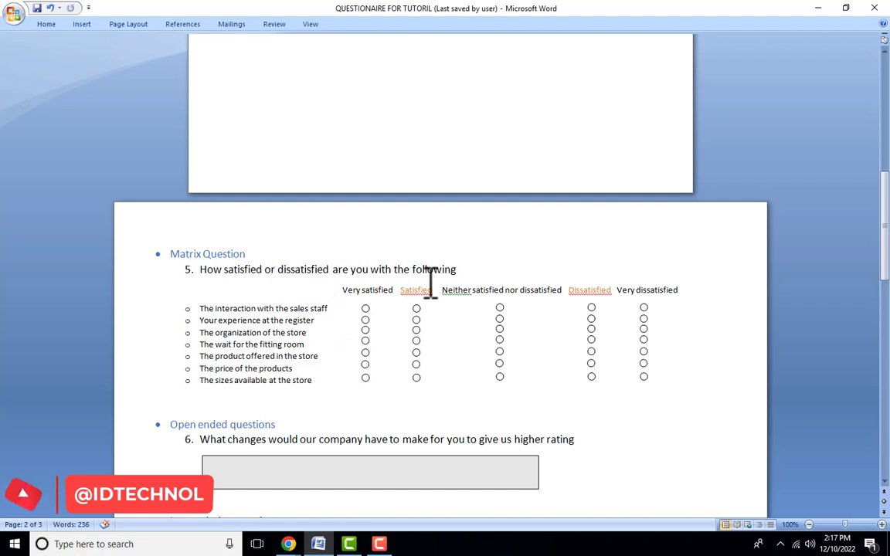
Step: Copy "How satisfied or dissatisfied are you with the following" from Word into the new Google Forms question
{"action": "left_click_drag", "start_coordinate": [485, 263], "coordinate": [200, 272]}
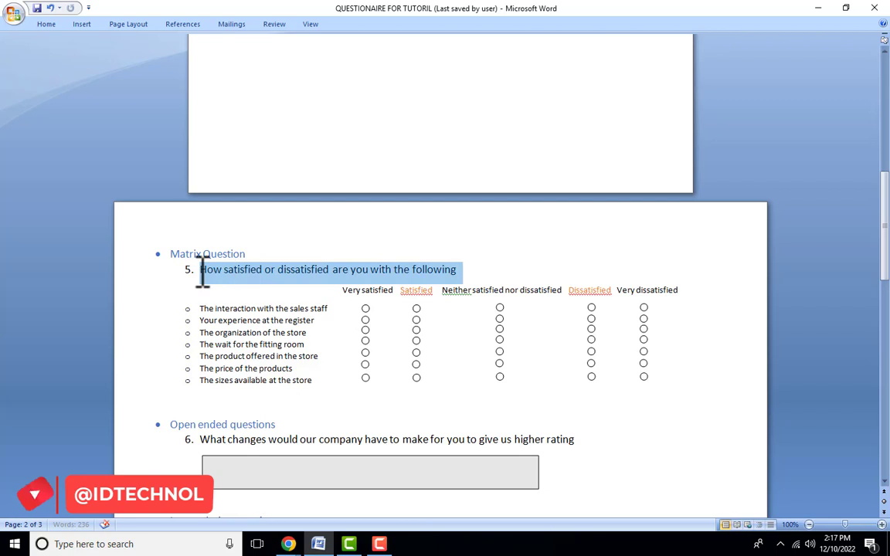
{"action": "key", "text": "ctrl+c"}
{"action": "mouse_move", "coordinate": [288, 544]}
{"action": "left_click", "coordinate": [383, 507]}
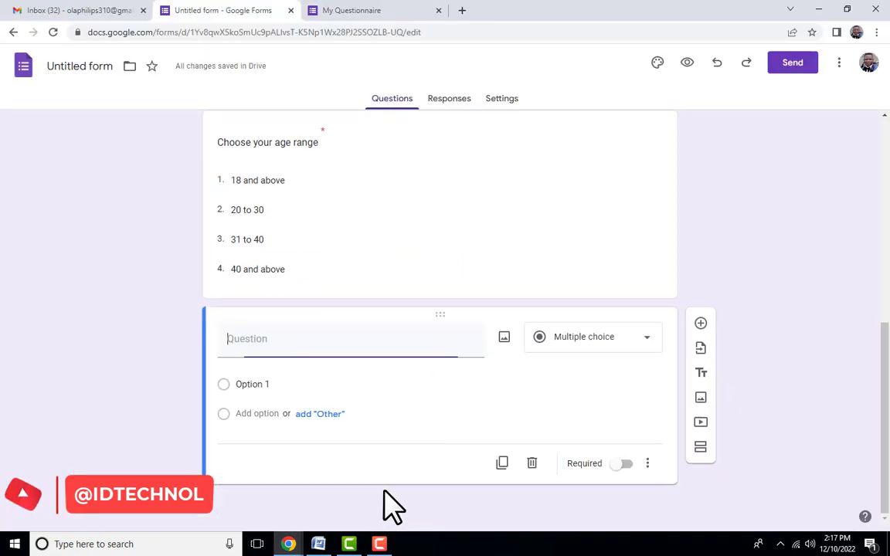
{"action": "key", "text": "ctrl+v"}
{"action": "key", "text": "BackSpace"}
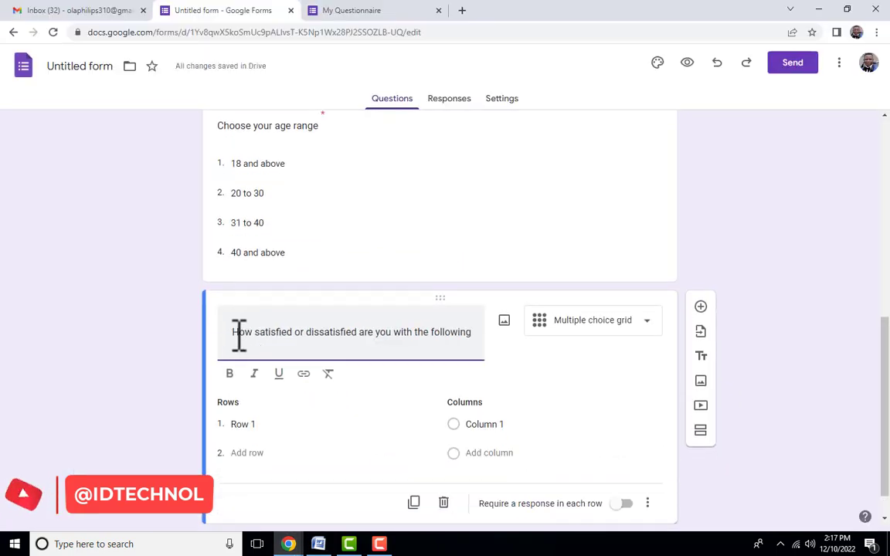
Step: Review the available question types and choose Multiple choice grid for the satisfaction question
{"action": "scroll", "coordinate": [593, 340], "scroll_direction": "down", "scroll_amount": 1}
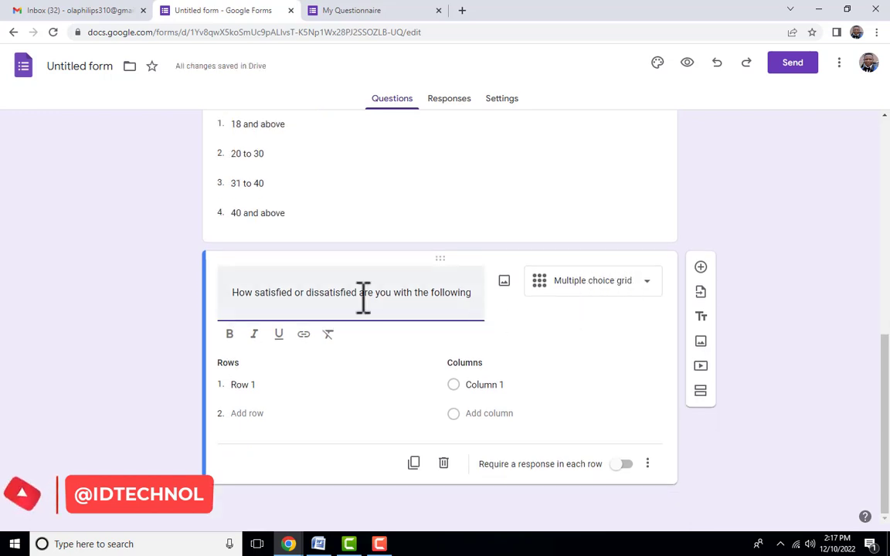
{"action": "left_click", "coordinate": [647, 287]}
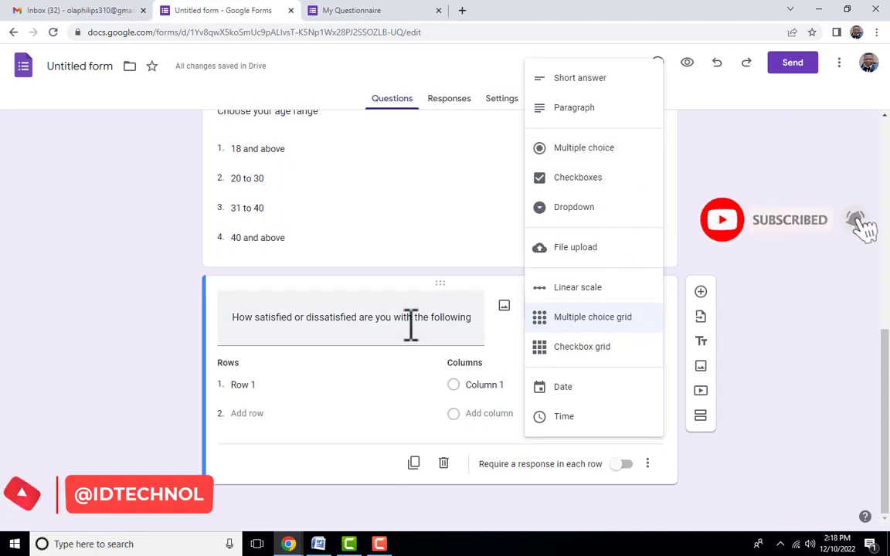
{"action": "left_click", "coordinate": [579, 319]}
{"action": "left_click", "coordinate": [610, 313]}
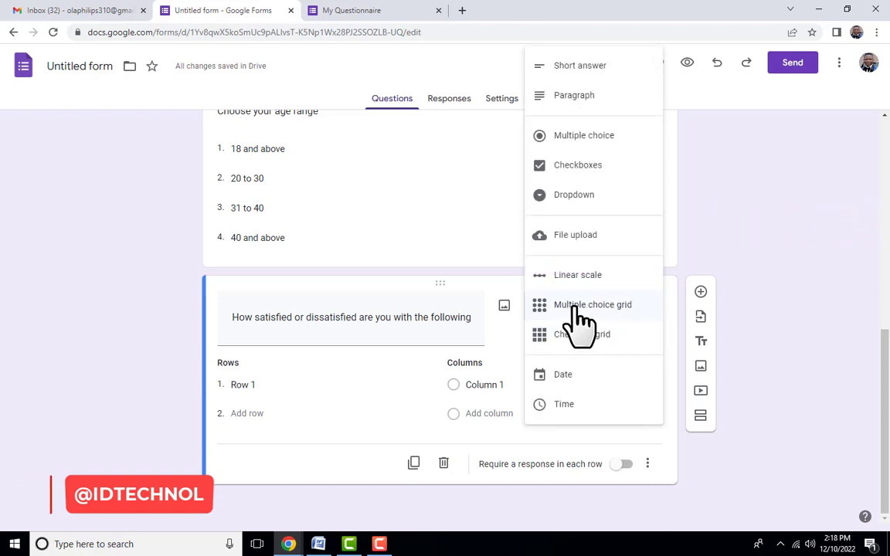
{"action": "left_click", "coordinate": [595, 317]}
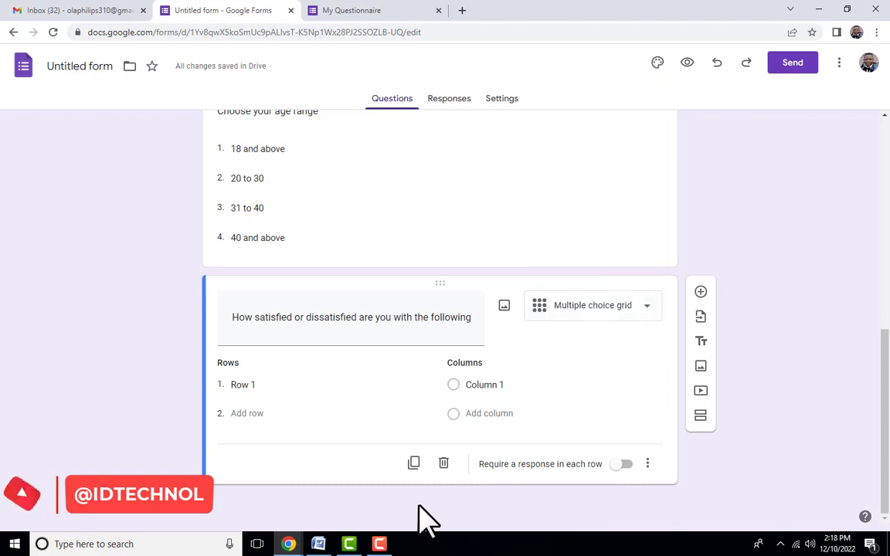
Step: Copy "The interaction with the sales staff" from the Word Matrix Question into the grid's first row in Google Forms, without its bullet character
{"action": "left_click", "coordinate": [319, 543]}
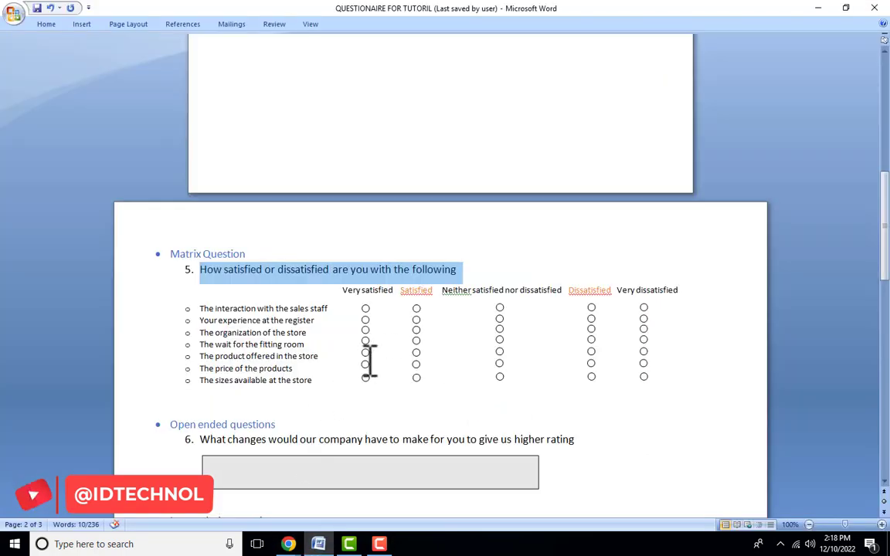
{"action": "scroll", "coordinate": [369, 359], "scroll_direction": "down", "scroll_amount": 1}
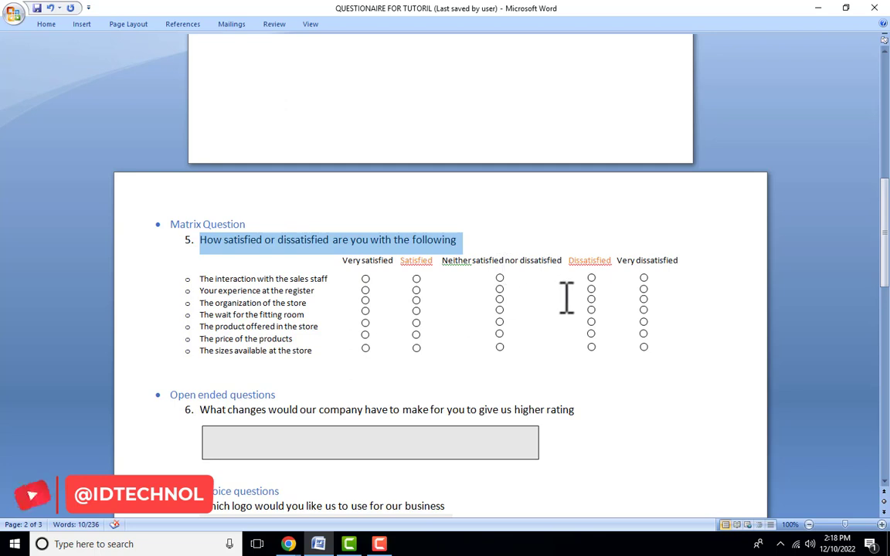
{"action": "left_click", "coordinate": [379, 316]}
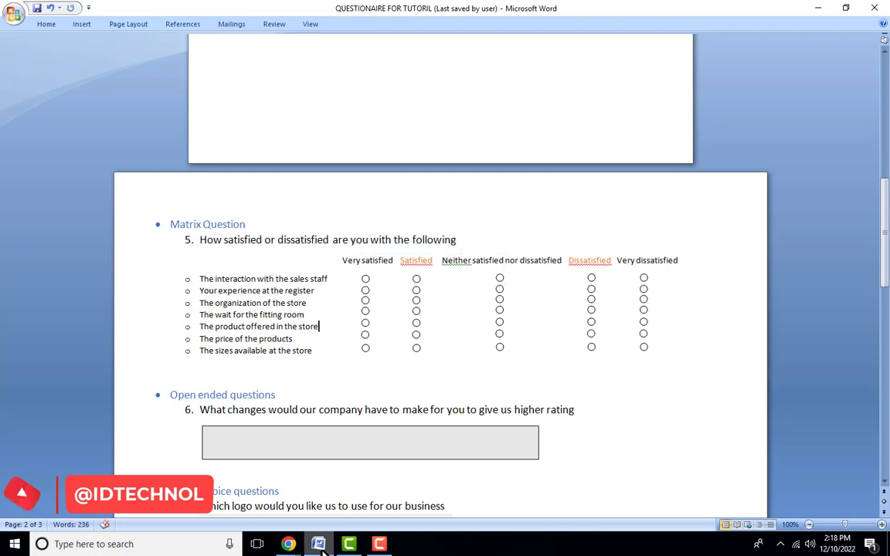
{"action": "left_click", "coordinate": [319, 544]}
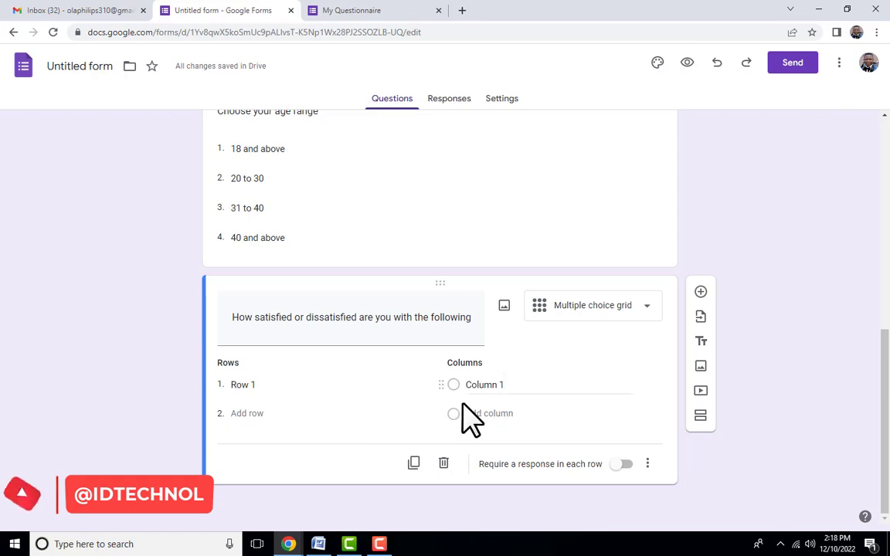
{"action": "left_click", "coordinate": [319, 544]}
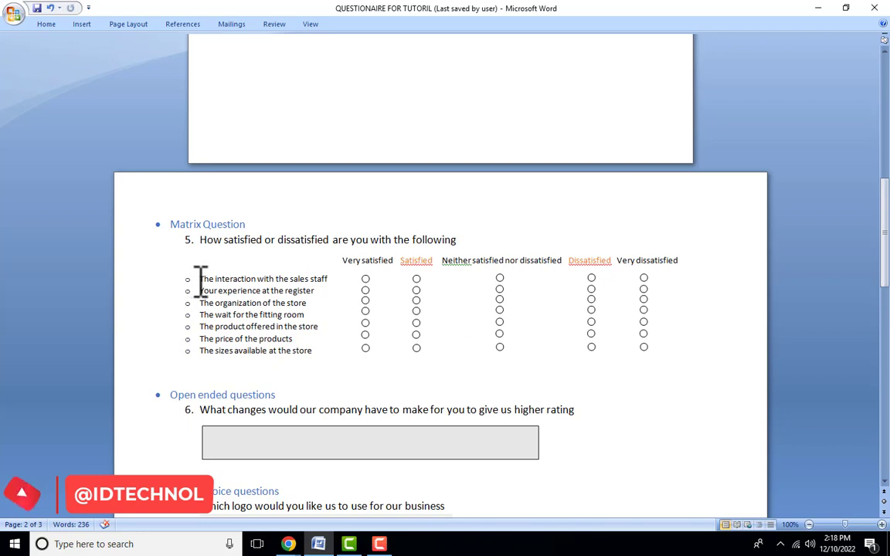
{"action": "mouse_move", "coordinate": [214, 278]}
{"action": "left_mouse_down"}
{"action": "mouse_move", "coordinate": [325, 279]}
{"action": "mouse_move", "coordinate": [209, 280]}
{"action": "left_mouse_up"}
{"action": "left_click", "coordinate": [337, 281]}
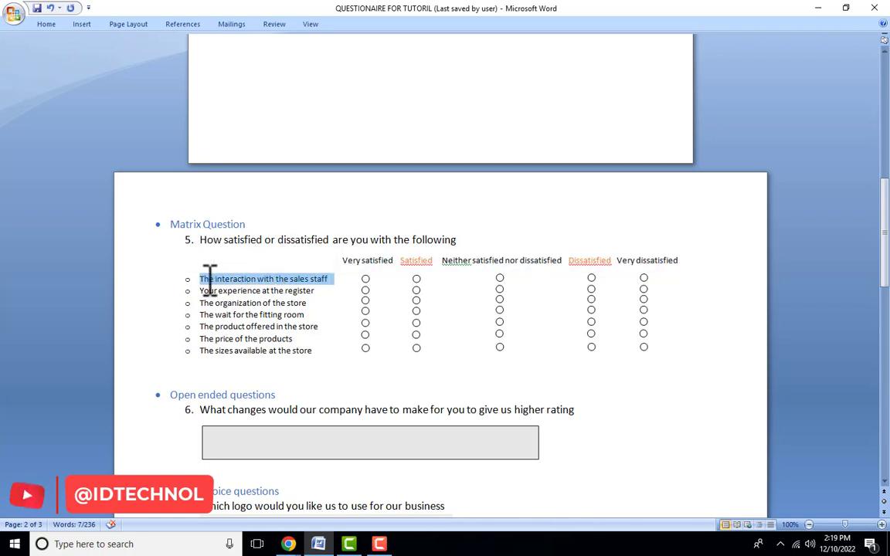
{"action": "left_click", "coordinate": [373, 259]}
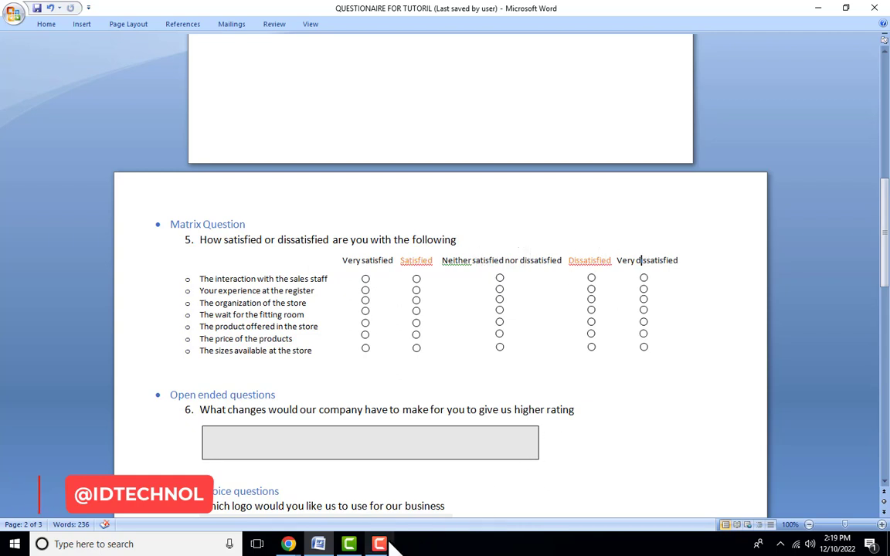
{"action": "left_click", "coordinate": [318, 543]}
{"action": "left_click", "coordinate": [251, 386]}
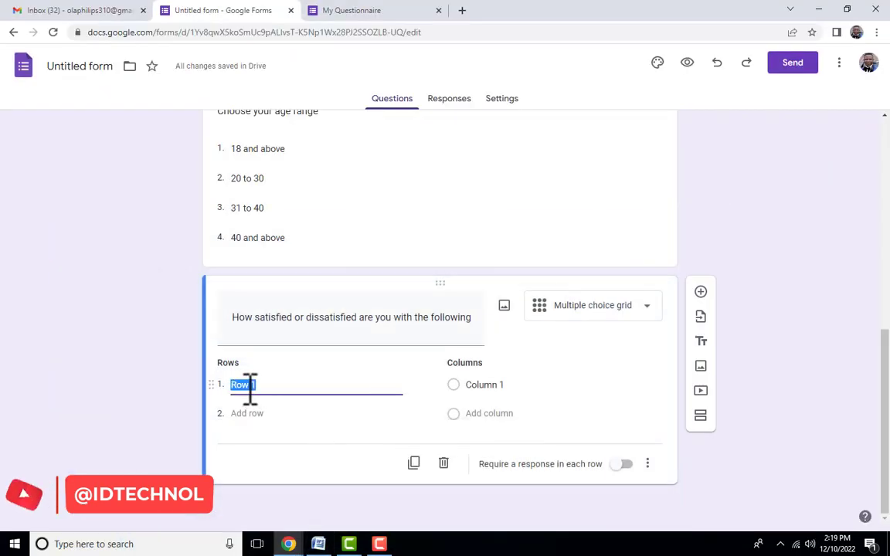
{"action": "type", "text": "o\tThe interaction with the sales staff"}
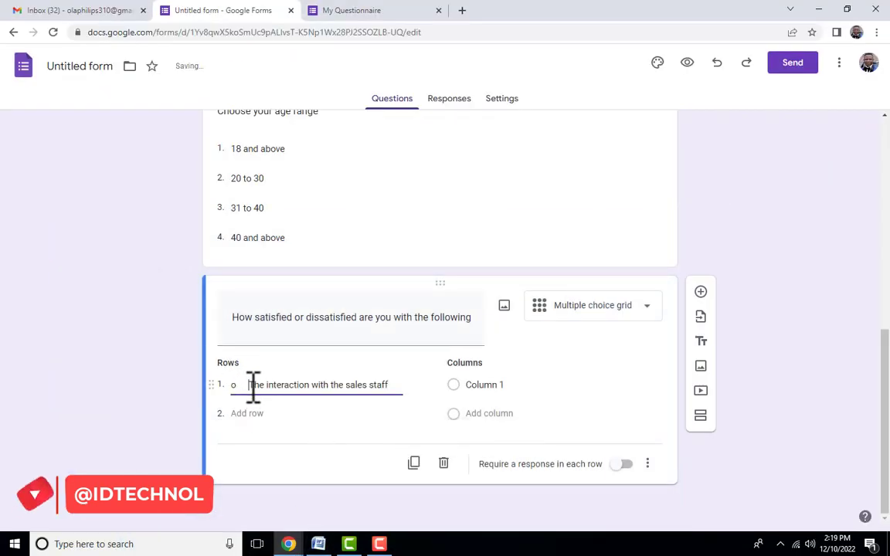
{"action": "key", "text": "BackSpace"}
{"action": "key", "text": "BackSpace"}
Step: Copy "Your experience at the register" from the Word questionnaire into a new second row of the satisfaction grid
{"action": "left_click", "coordinate": [319, 544]}
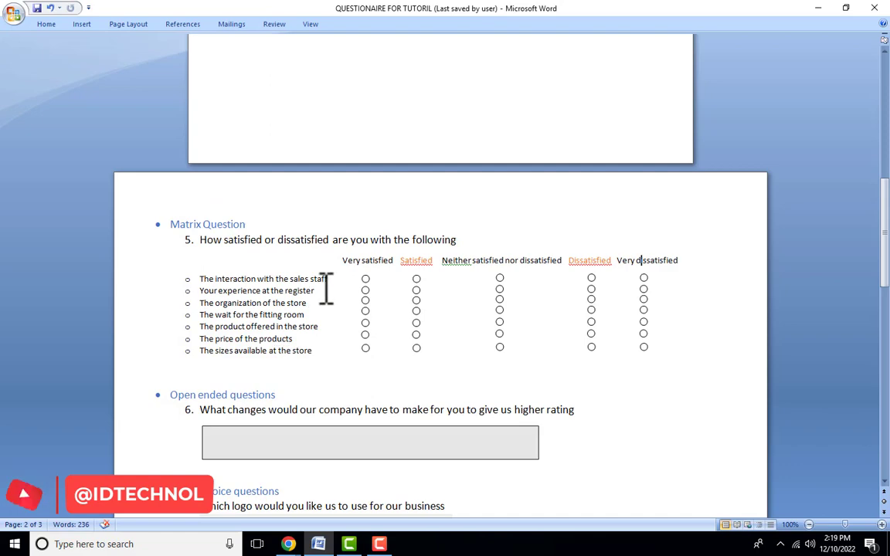
{"action": "left_click_drag", "start_coordinate": [325, 289], "coordinate": [199, 291]}
{"action": "key", "text": "ctrl+c"}
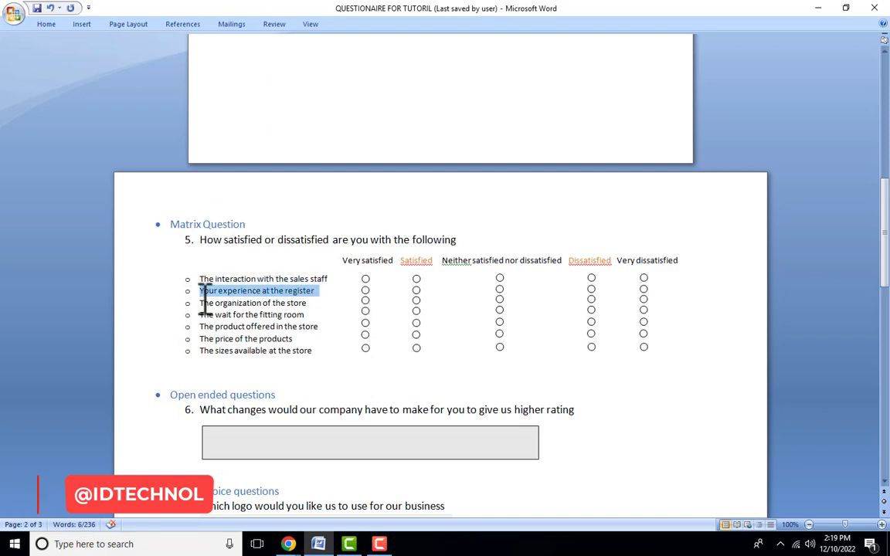
{"action": "left_click", "coordinate": [287, 544]}
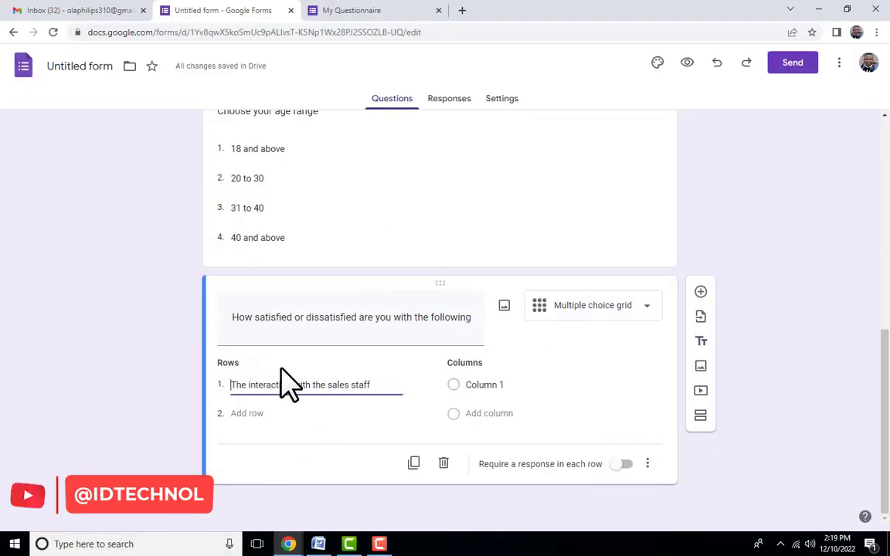
{"action": "left_click", "coordinate": [236, 414]}
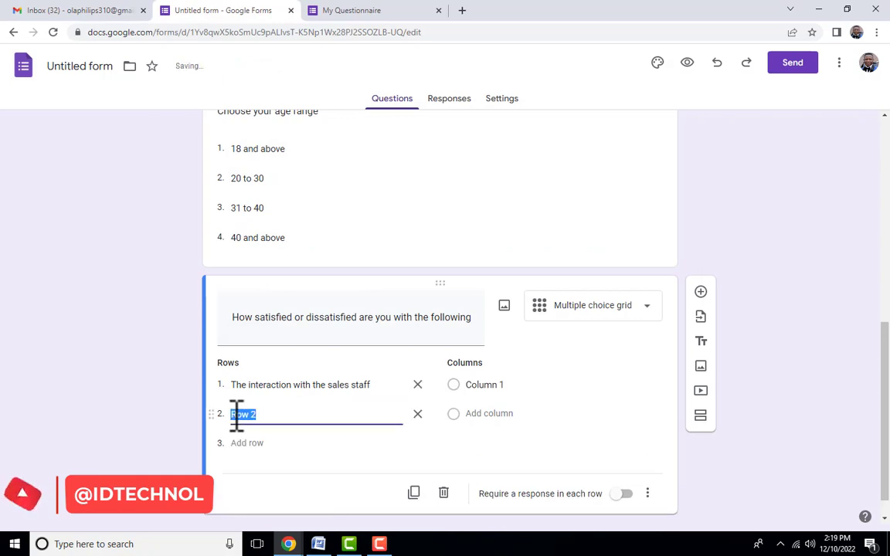
{"action": "key", "text": "ctrl+v"}
Step: Copy "The organization of the store" from Word into the grid's third row and remove its bullet character
{"action": "left_click", "coordinate": [319, 544]}
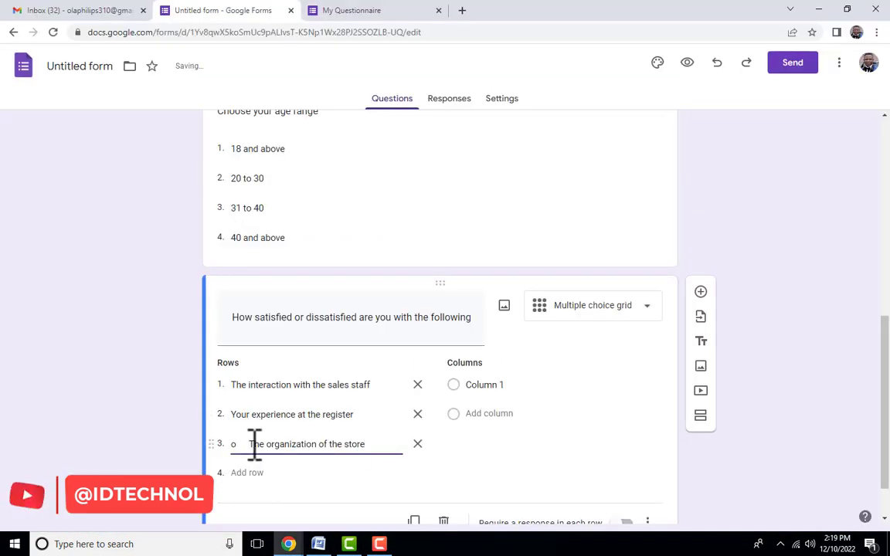
{"action": "left_click", "coordinate": [251, 445]}
{"action": "key", "text": "BackSpace"}
{"action": "key", "text": "BackSpace"}
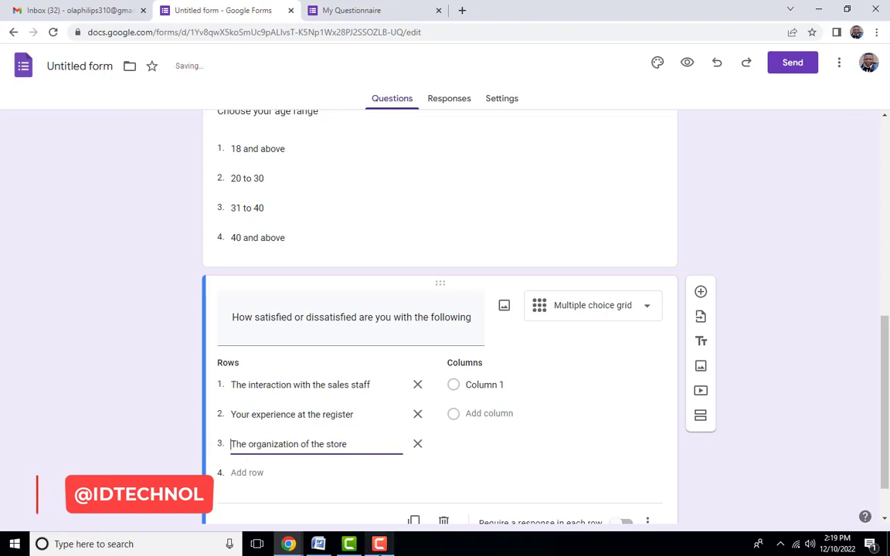
Step: Copy all the rating headings of the Matrix Question, Very satisfied through Very dissatisfied, from Word into the grid's first column entry
{"action": "left_click", "coordinate": [318, 544]}
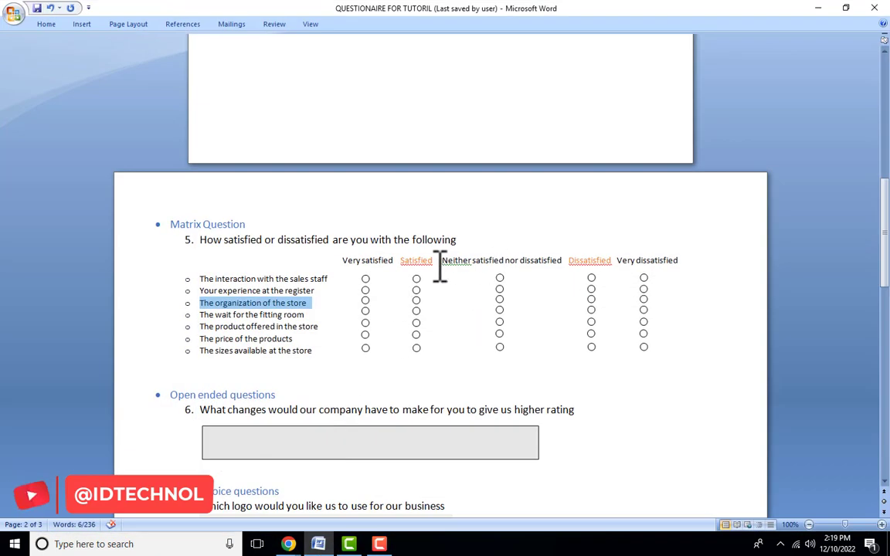
{"action": "left_click_drag", "start_coordinate": [395, 263], "coordinate": [354, 258]}
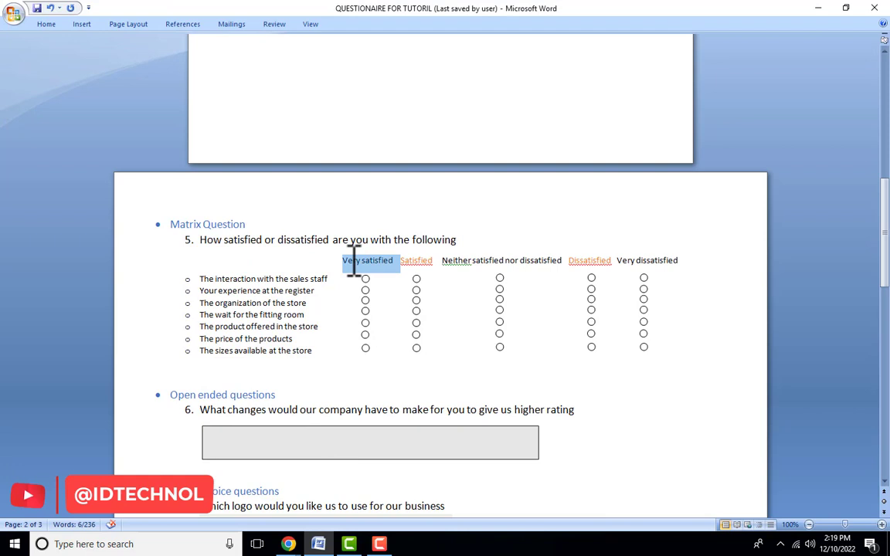
{"action": "left_click", "coordinate": [688, 266]}
{"action": "left_click_drag", "start_coordinate": [690, 266], "coordinate": [358, 268]}
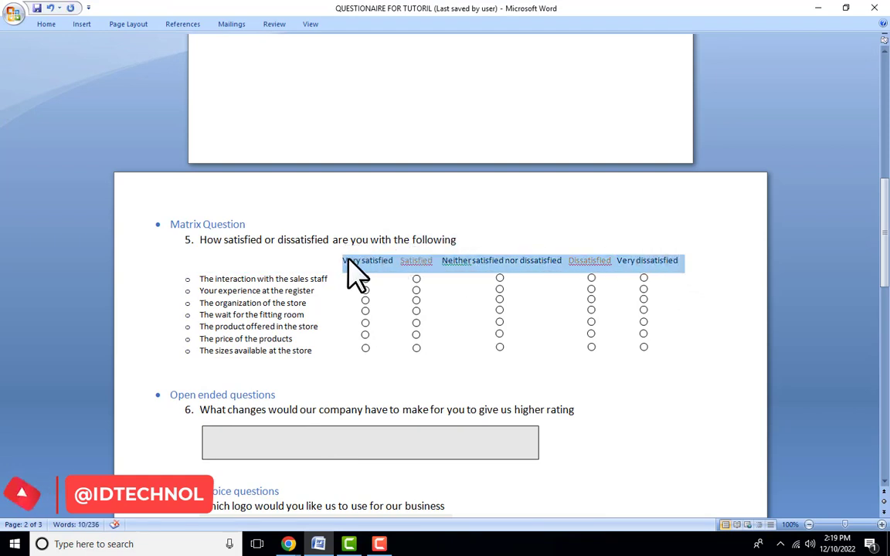
{"action": "left_click", "coordinate": [319, 546]}
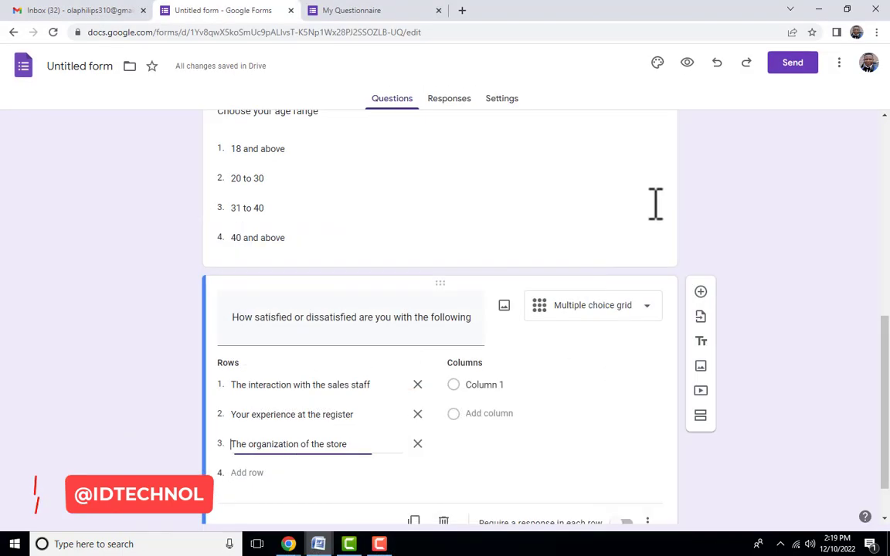
{"action": "left_click", "coordinate": [503, 384]}
{"action": "key", "text": "ctrl+v"}
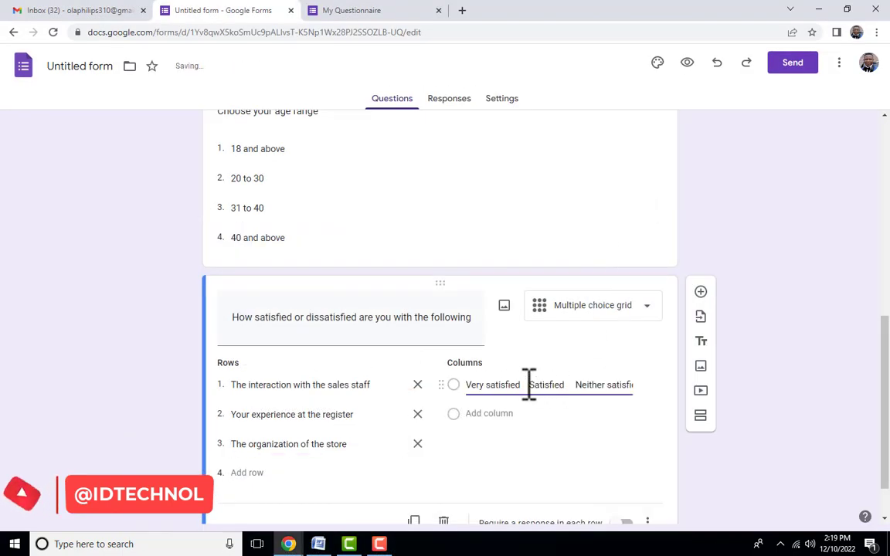
Step: Split the pasted headings so Very satisfied and Satisfied are separate columns, moving the remaining headings into a third column entry
{"action": "left_click_drag", "start_coordinate": [529, 384], "coordinate": [693, 383]}
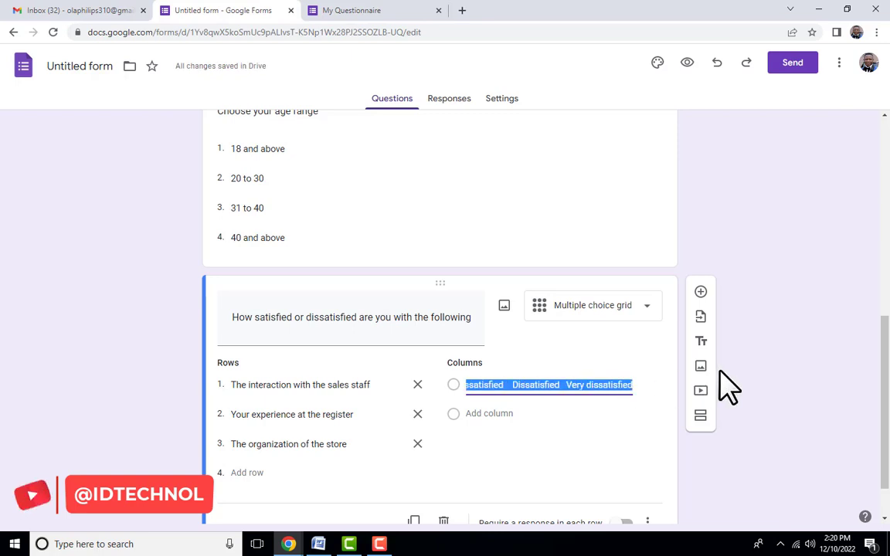
{"action": "key", "text": "ctrl+x"}
{"action": "left_click", "coordinate": [478, 414]}
{"action": "key", "text": "ctrl+v"}
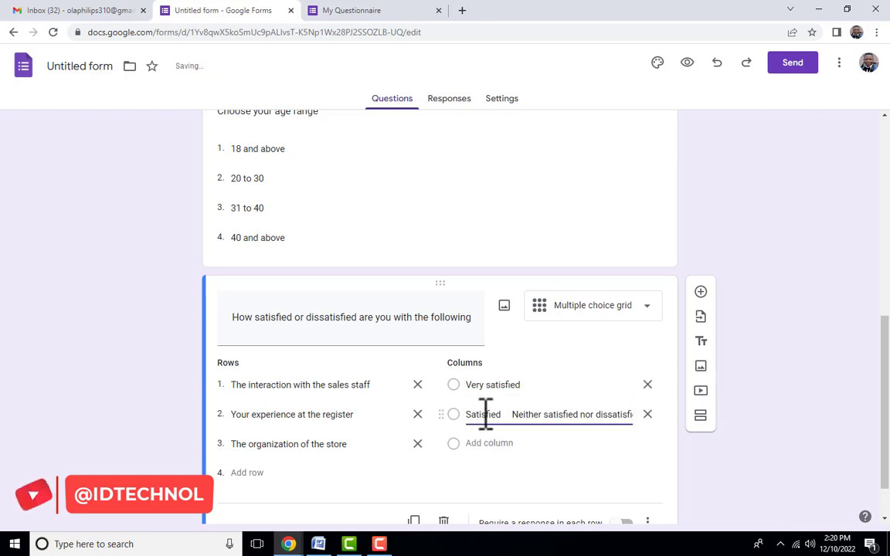
{"action": "left_click_drag", "start_coordinate": [513, 415], "coordinate": [742, 427]}
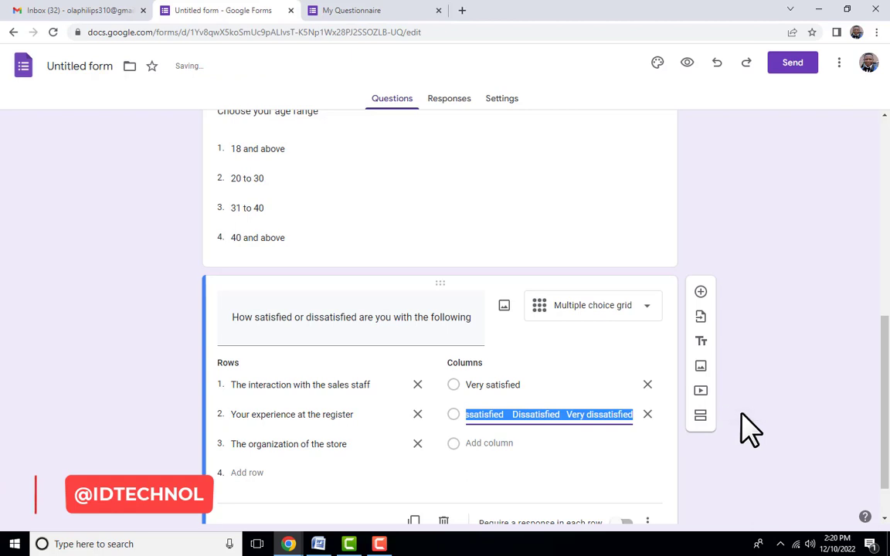
{"action": "key", "text": "ctrl+x"}
{"action": "left_click", "coordinate": [485, 443]}
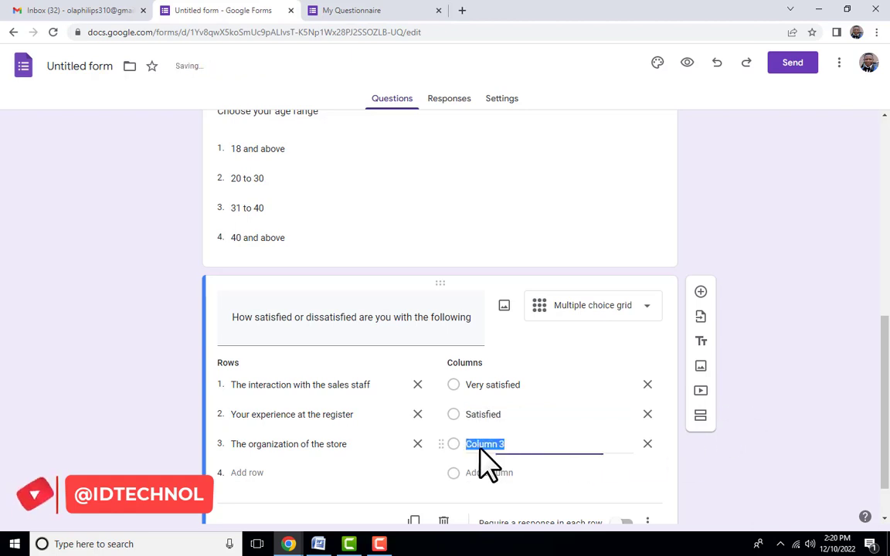
{"action": "key", "text": "ctrl+v"}
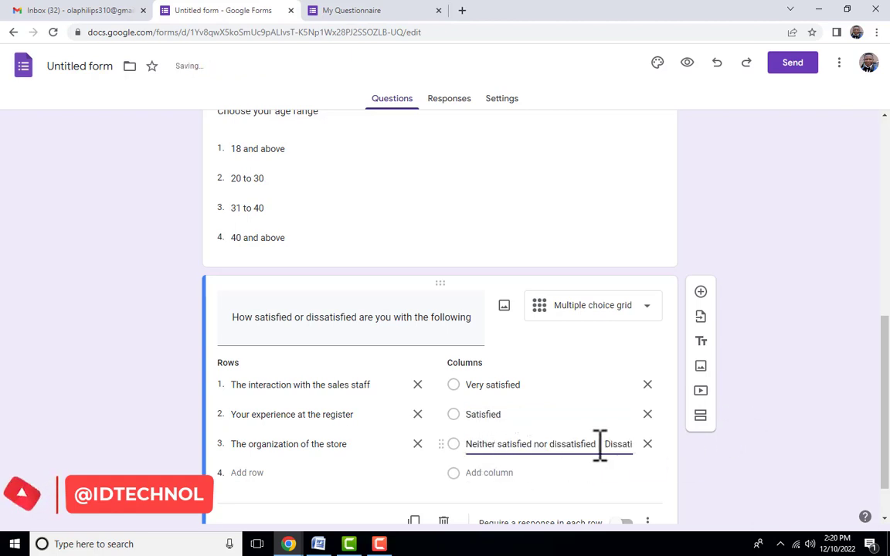
Step: Split the third column entry into separate columns for Neither satisfied nor dissatisfied, Dissatisfied and Very dissatisfied
{"action": "left_click_drag", "start_coordinate": [605, 444], "coordinate": [775, 472]}
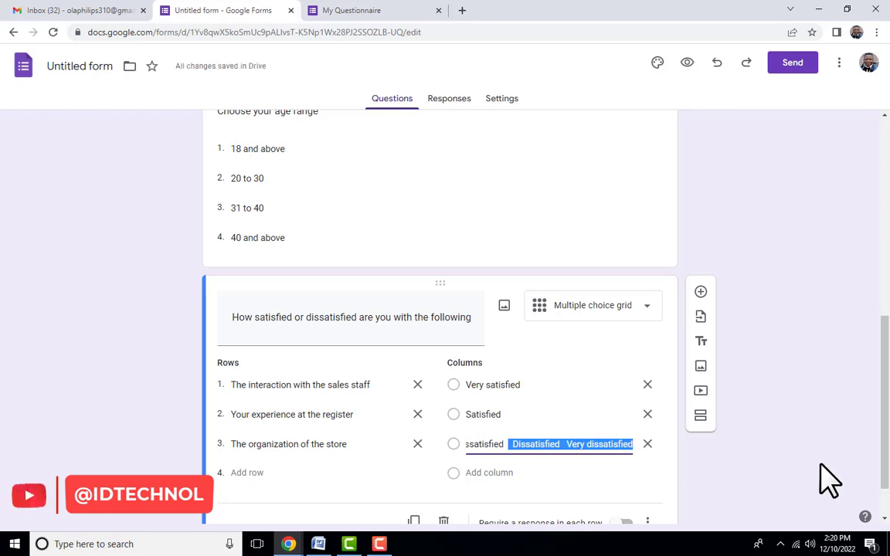
{"action": "key", "text": "ctrl+x"}
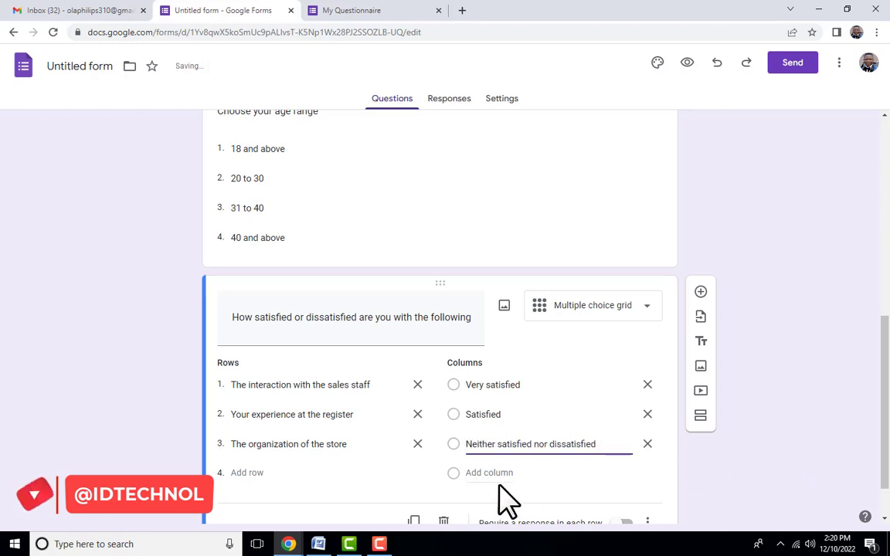
{"action": "left_click", "coordinate": [494, 472]}
{"action": "key", "text": "ctrl+v"}
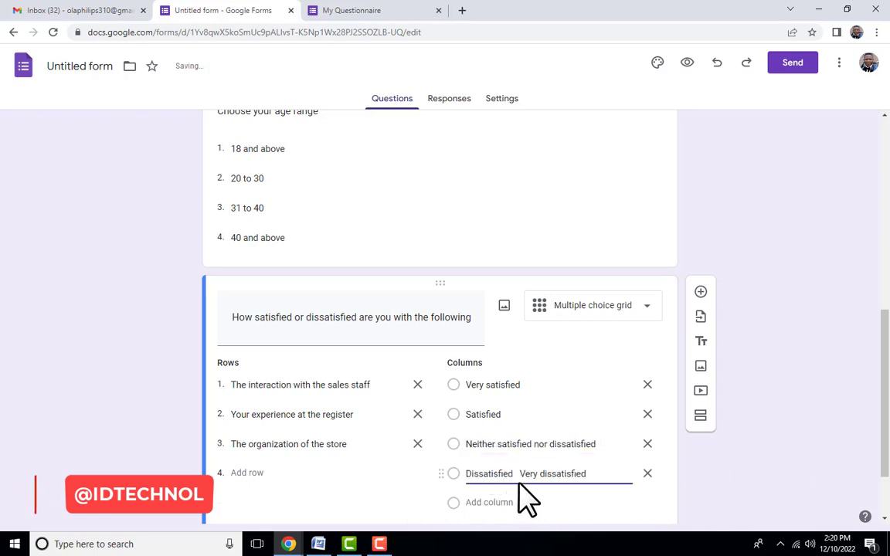
{"action": "left_click_drag", "start_coordinate": [553, 474], "coordinate": [610, 467]}
{"action": "key", "text": "ctrl+x"}
{"action": "left_click", "coordinate": [493, 503]}
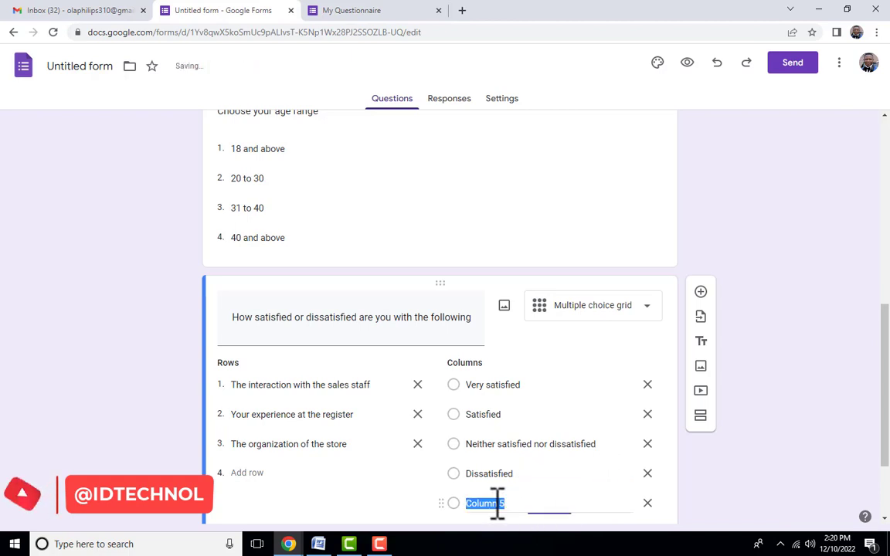
{"action": "key", "text": "ctrl+v"}
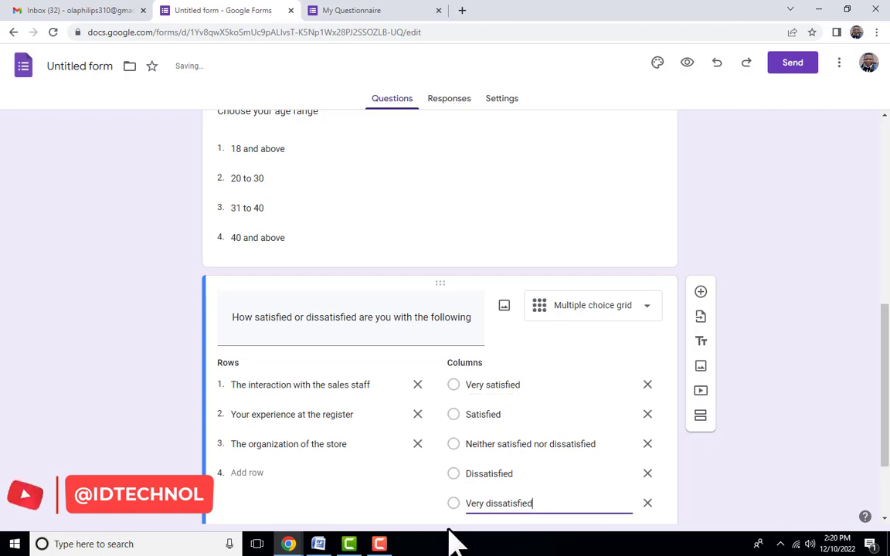
Step: Reload the My Questionnaire preview and test the satisfaction grid, answering its rows Satisfied, Dissatisfied and Very satisfied in order
{"action": "left_click", "coordinate": [317, 544]}
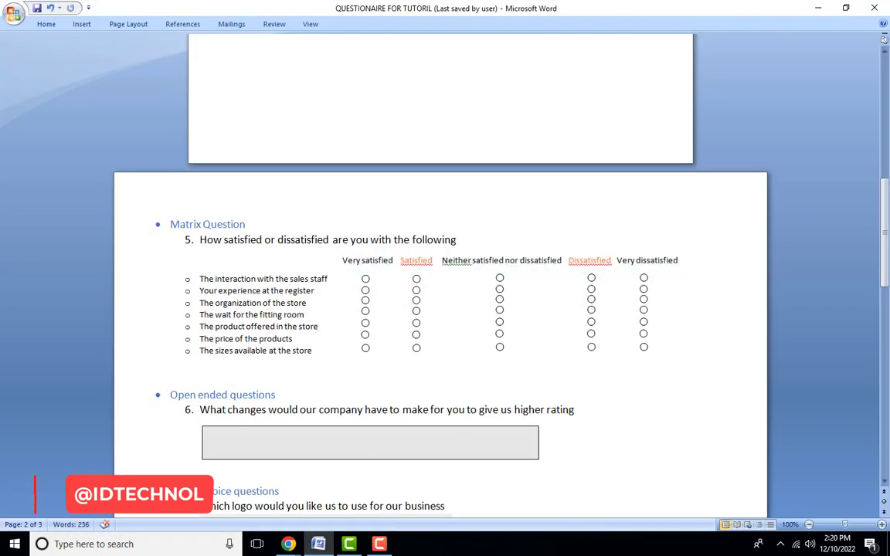
{"action": "left_click", "coordinate": [318, 543]}
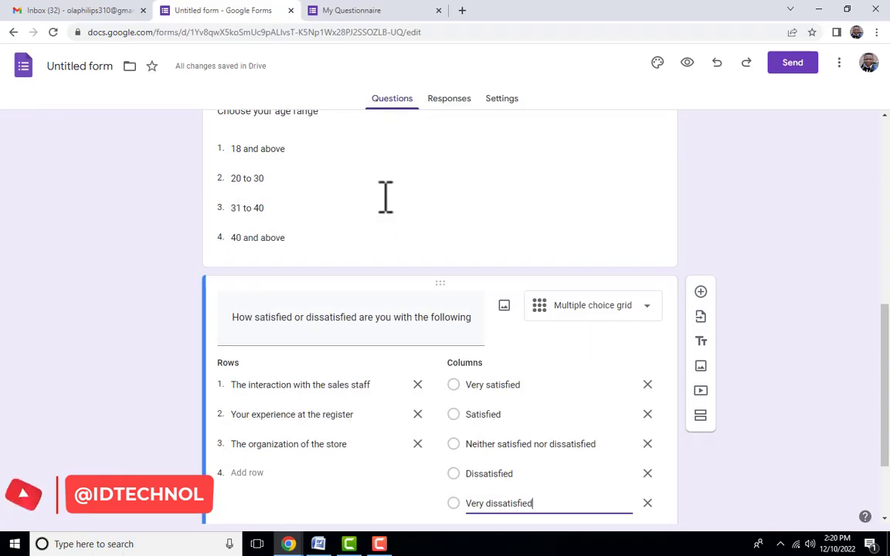
{"action": "left_click", "coordinate": [371, 11]}
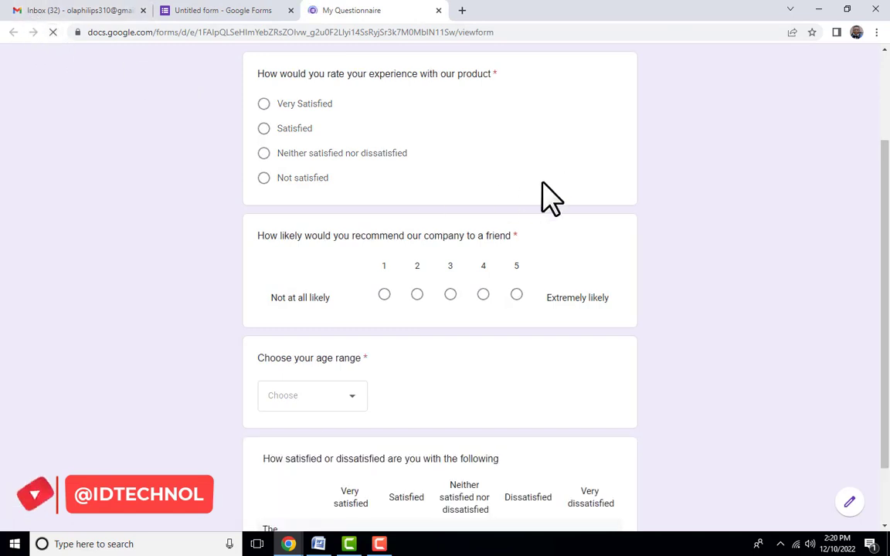
{"action": "scroll", "coordinate": [532, 298], "scroll_direction": "down", "scroll_amount": 4}
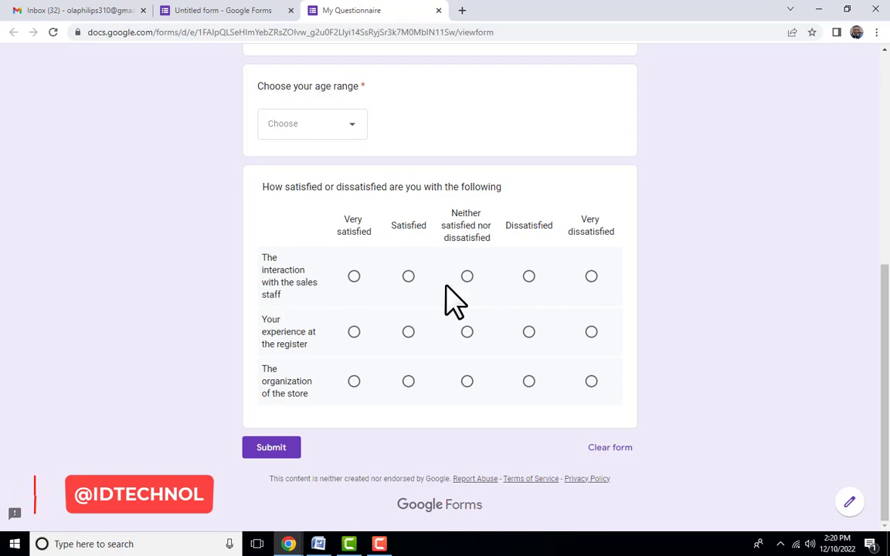
{"action": "left_click", "coordinate": [408, 275]}
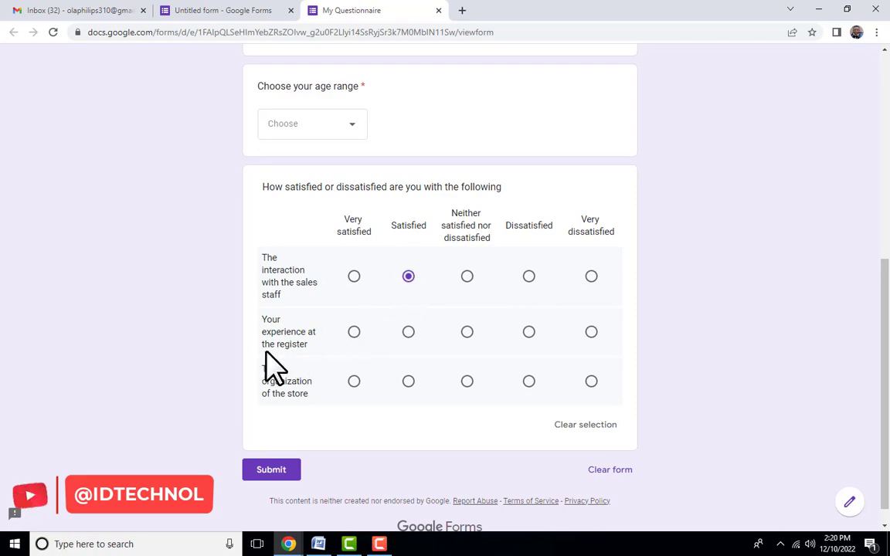
{"action": "left_click", "coordinate": [528, 332]}
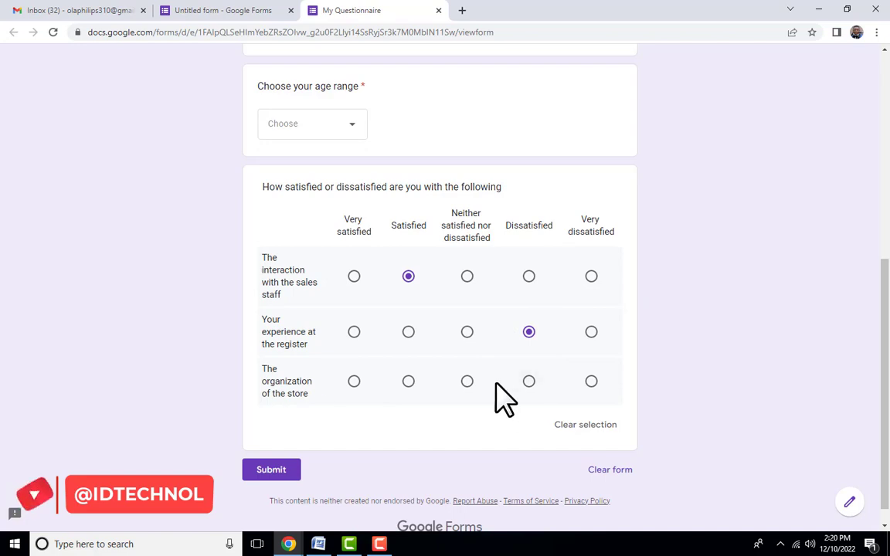
{"action": "left_click", "coordinate": [354, 383]}
Step: Require a response in each row of the satisfaction grid in the form editor, and switch back to the Word questionnaire
{"action": "left_click", "coordinate": [202, 11]}
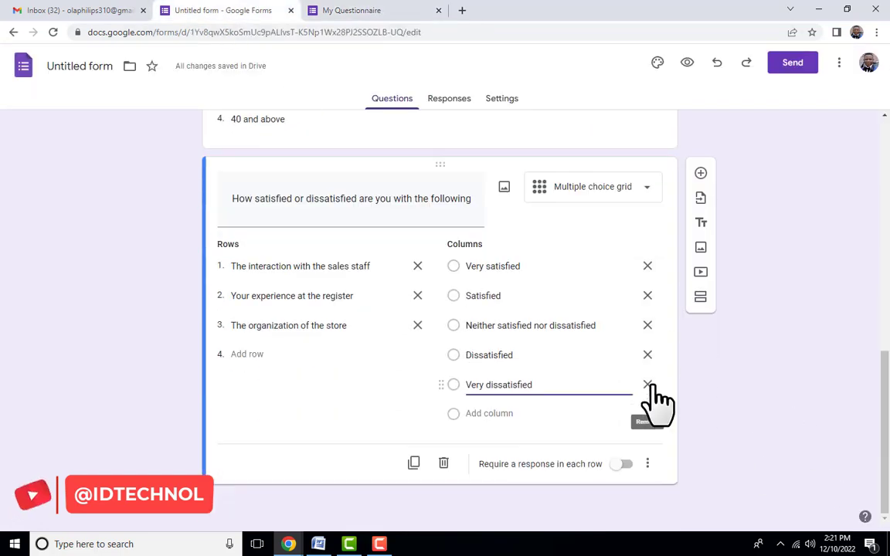
{"action": "left_click", "coordinate": [626, 464]}
{"action": "left_click", "coordinate": [324, 547]}
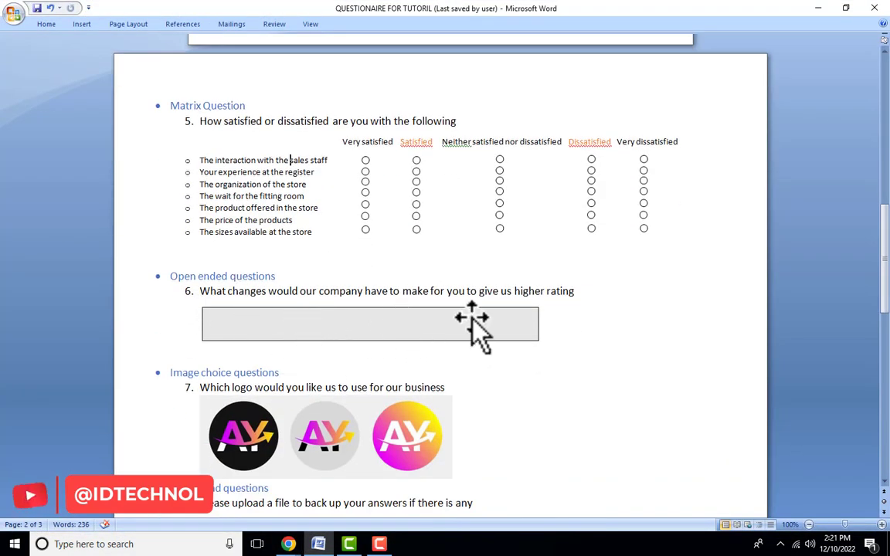
Step: Copy question 6 from the Word document into a new Paragraph question in Google Forms: "What changes would our company have to make for you to give us higher rating"
{"action": "left_click_drag", "start_coordinate": [587, 292], "coordinate": [212, 294]}
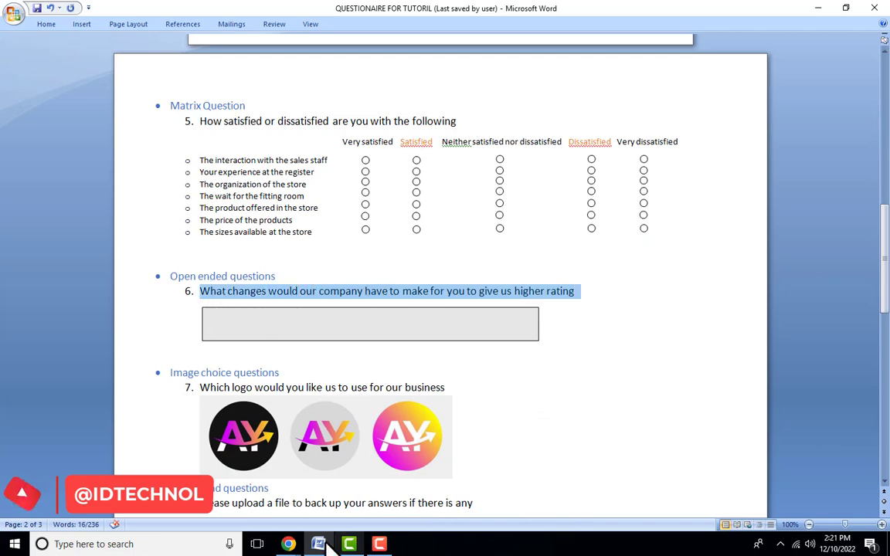
{"action": "left_click", "coordinate": [297, 544]}
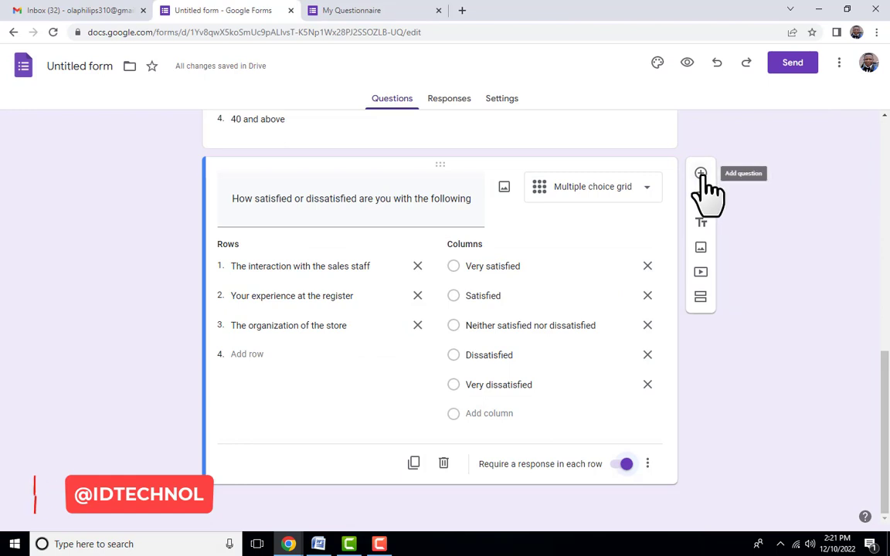
{"action": "left_click", "coordinate": [701, 175]}
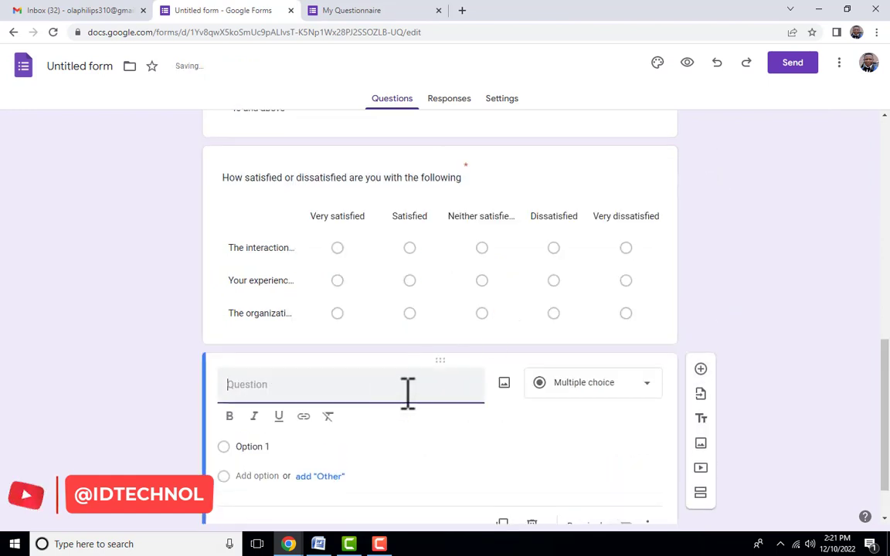
{"action": "type", "text": "1.\tWhat changes would our company have to make for you to give us higher rating"}
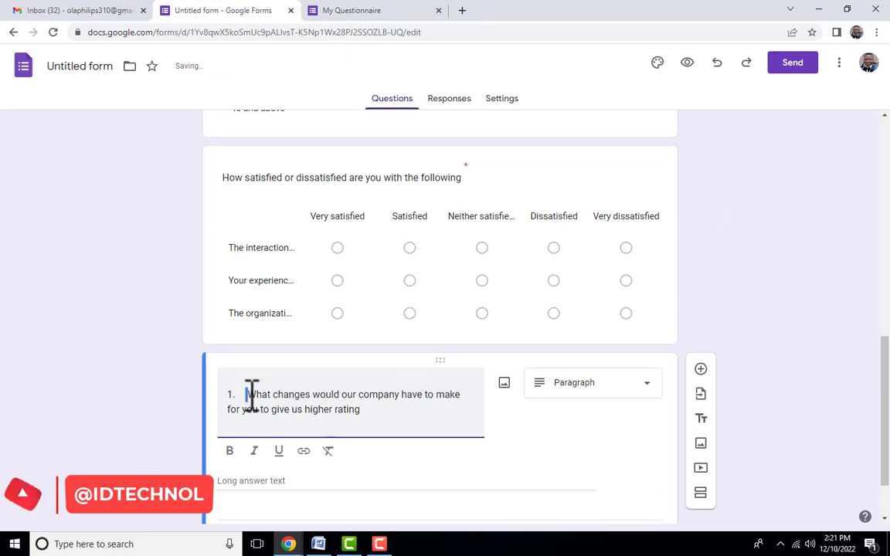
{"action": "left_click", "coordinate": [614, 385]}
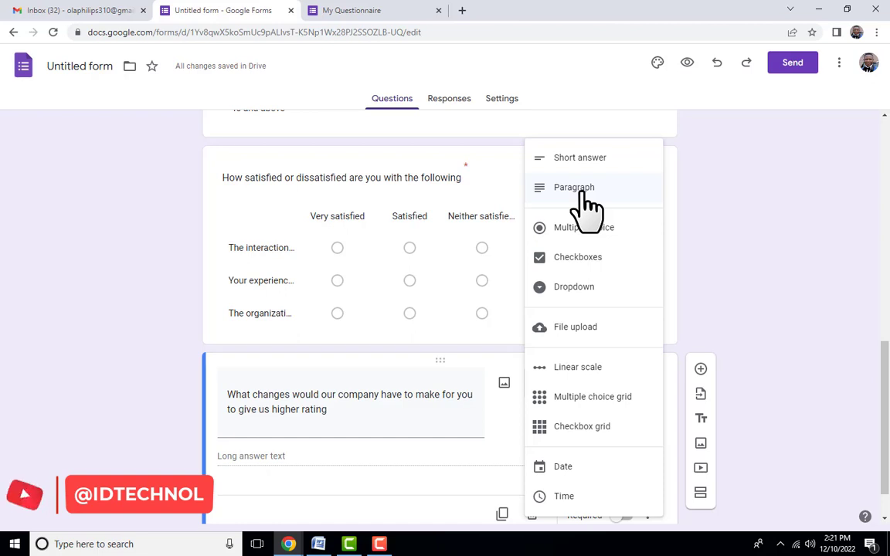
{"action": "left_click", "coordinate": [581, 193]}
{"action": "scroll", "coordinate": [325, 444], "scroll_direction": "down", "scroll_amount": 1}
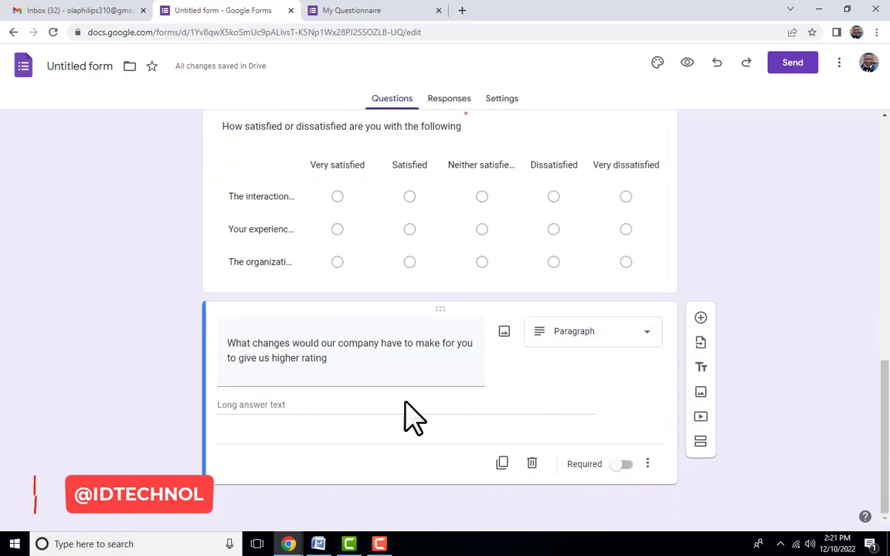
Step: Reload the My Questionnaire preview and check the answer field of the new higher rating question
{"action": "left_click", "coordinate": [403, 10]}
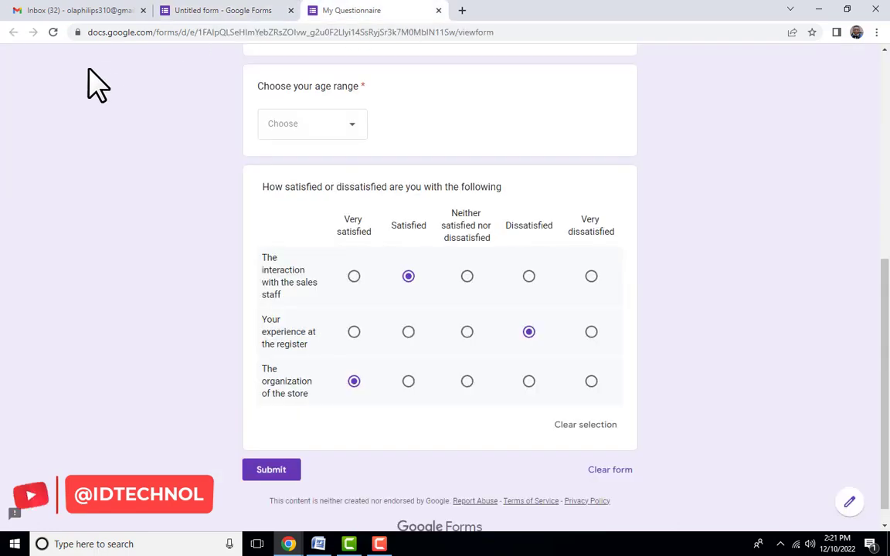
{"action": "left_click", "coordinate": [52, 31]}
{"action": "scroll", "coordinate": [512, 357], "scroll_direction": "down", "scroll_amount": 2}
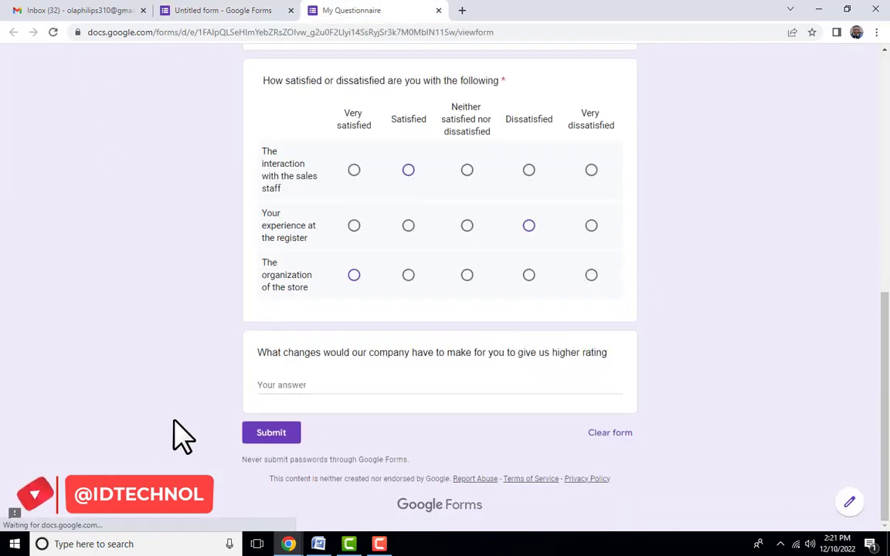
{"action": "left_click", "coordinate": [346, 384]}
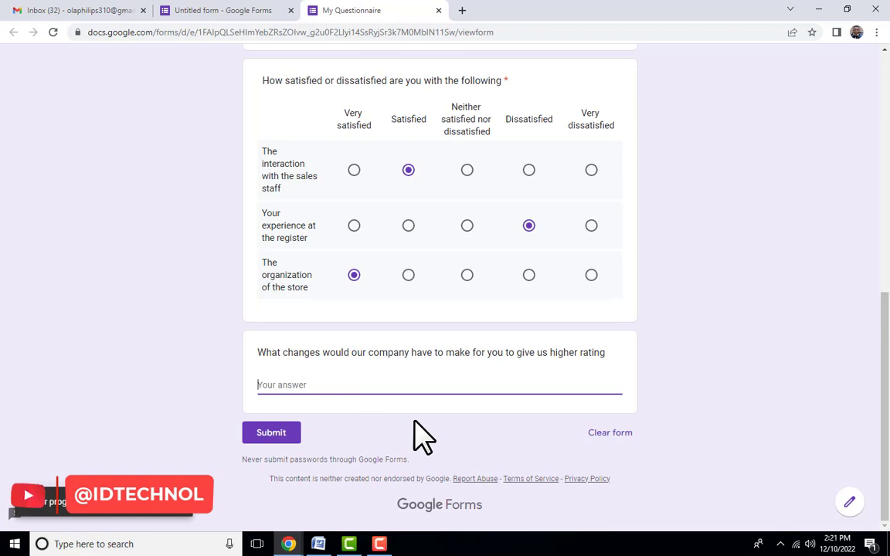
Step: Return to the form editor and make the higher rating question required
{"action": "left_click", "coordinate": [216, 10]}
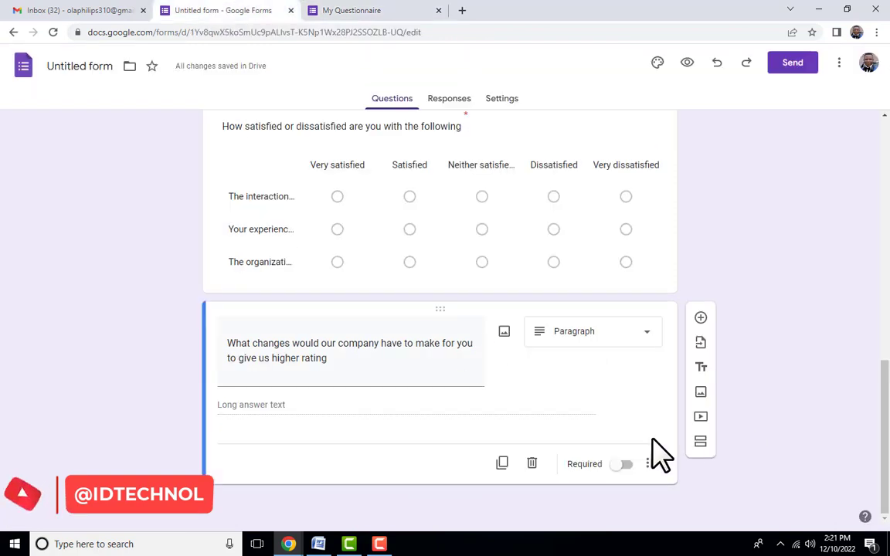
{"action": "left_click", "coordinate": [623, 464]}
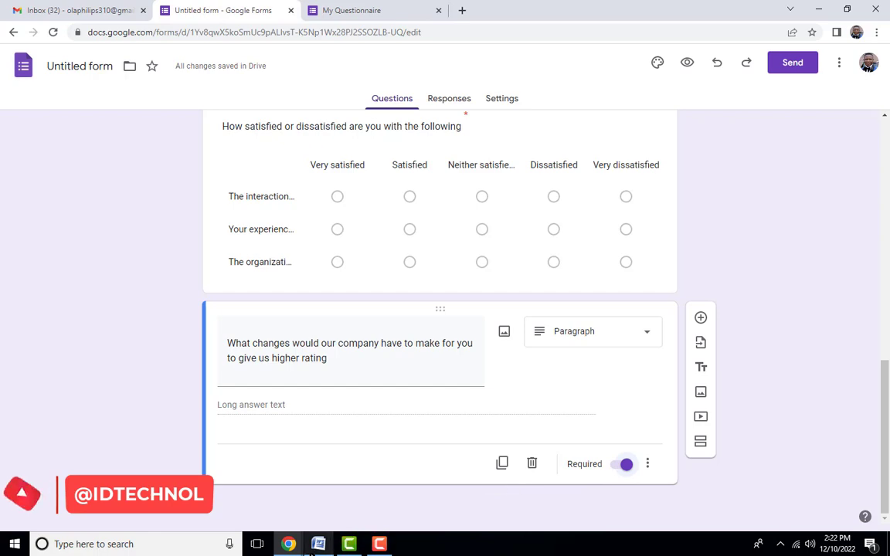
Step: Switch to the Word document and copy question 7, "Which logo would you like us to use for our business"
{"action": "left_click", "coordinate": [319, 544]}
{"action": "scroll", "coordinate": [555, 377], "scroll_direction": "down", "scroll_amount": 3}
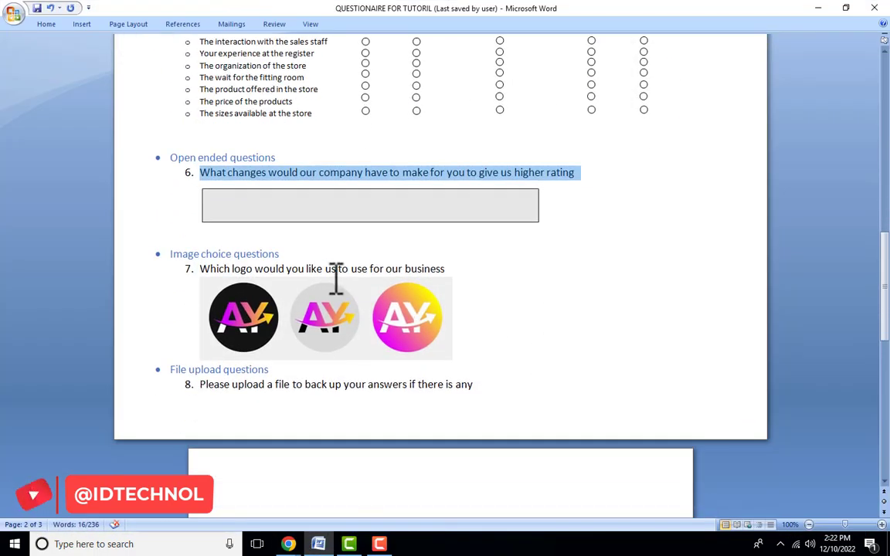
{"action": "triple_click", "coordinate": [198, 254]}
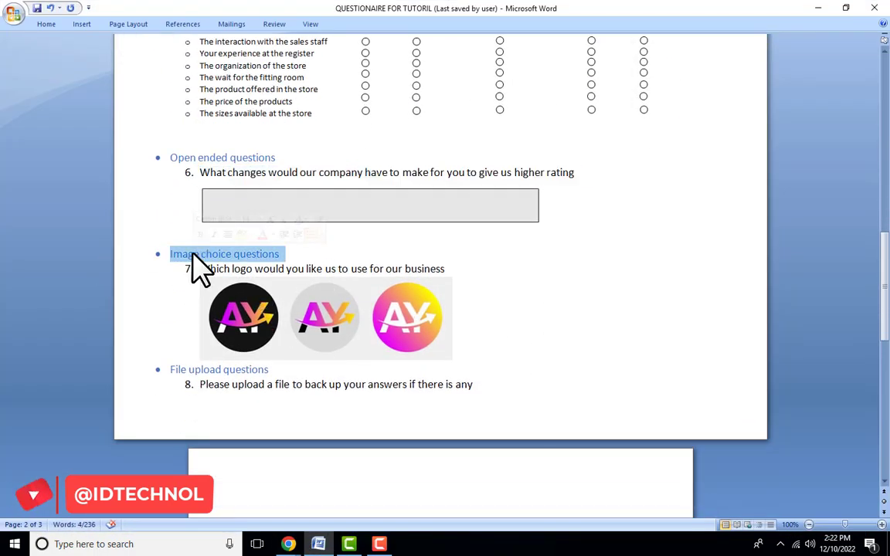
{"action": "left_click", "coordinate": [405, 258]}
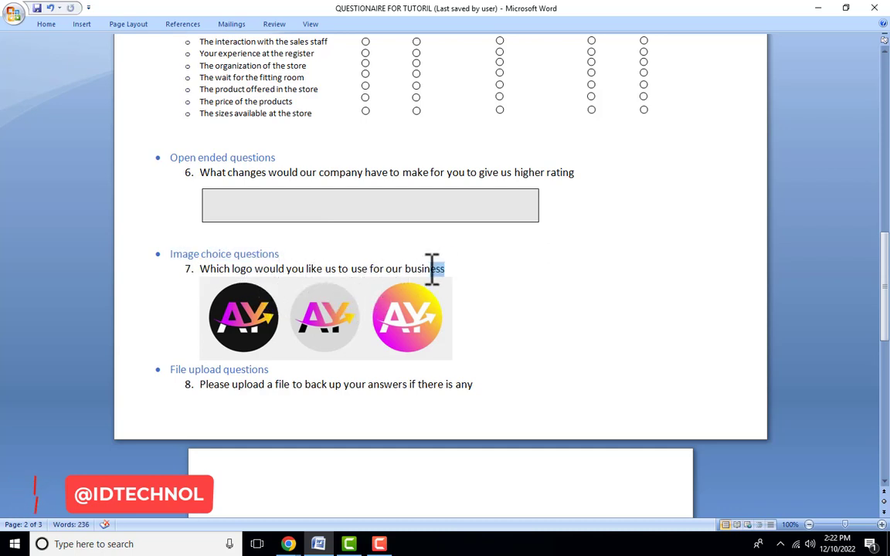
{"action": "left_click_drag", "start_coordinate": [433, 268], "coordinate": [217, 270]}
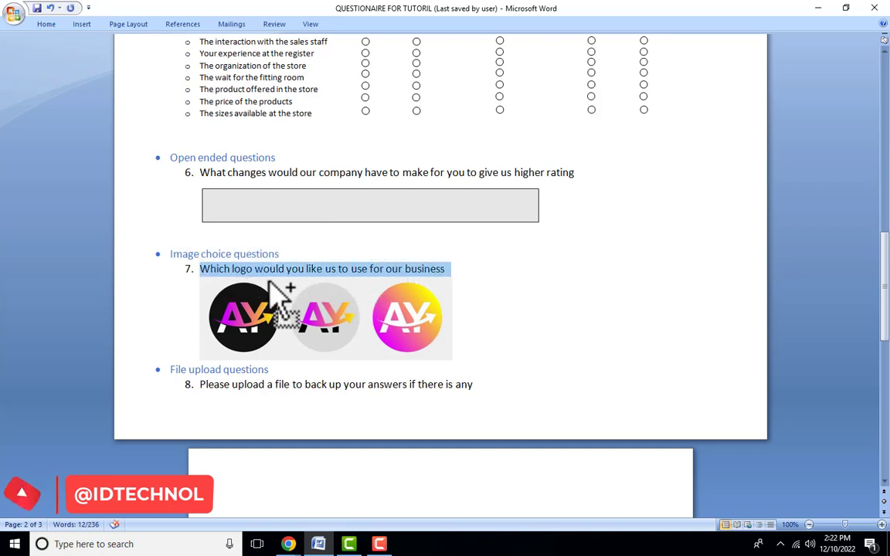
Step: Add a new question in Google Forms reading "Which logo would you like us to use for our business", without the list number
{"action": "left_click", "coordinate": [320, 547]}
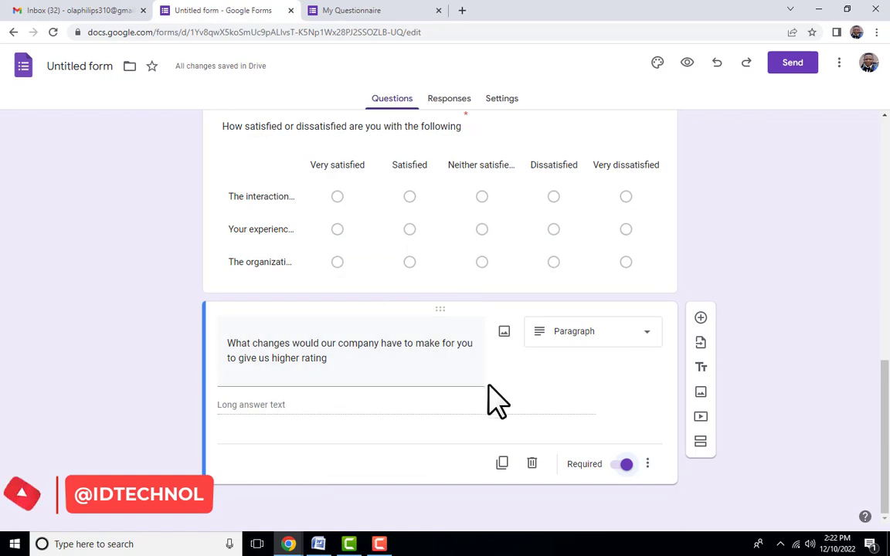
{"action": "left_click", "coordinate": [700, 319]}
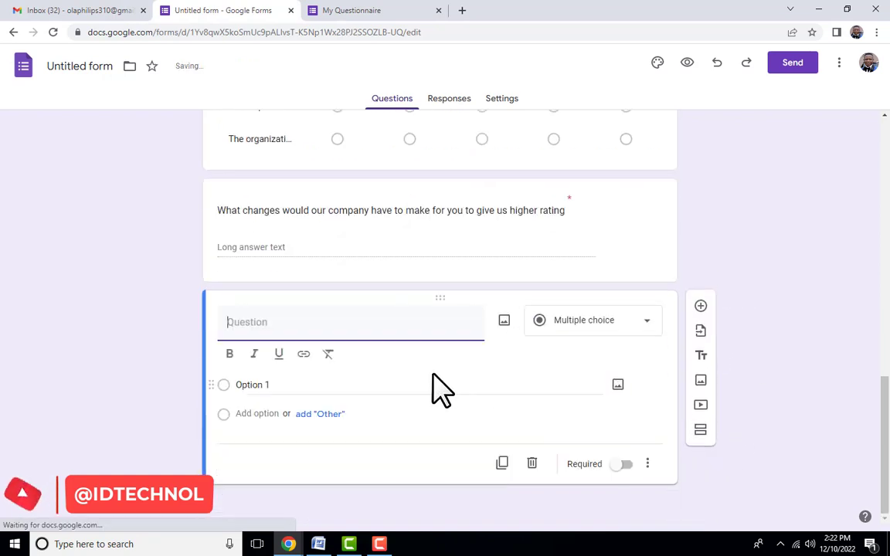
{"action": "type", "text": "1. Which logo would you like us to use for our business"}
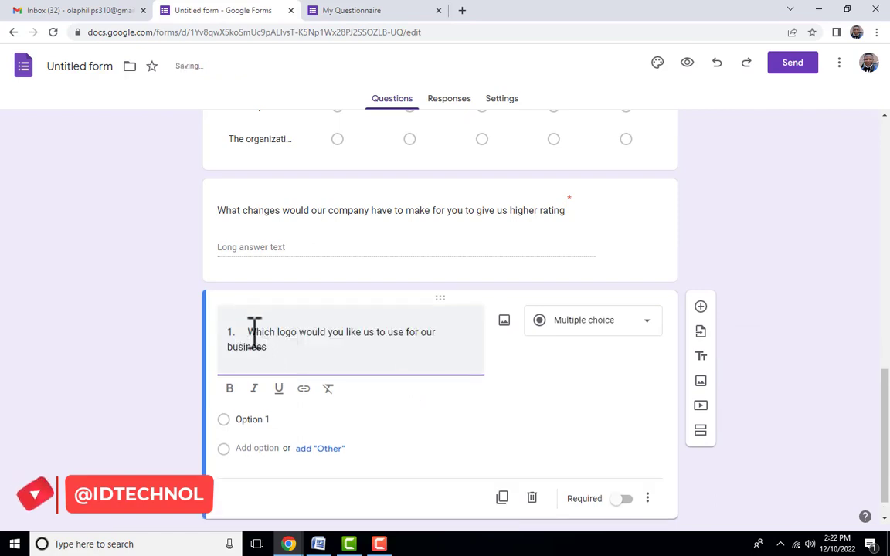
{"action": "key", "text": "BackSpace"}
{"action": "key", "text": "BackSpace"}
{"action": "key", "text": "BackSpace"}
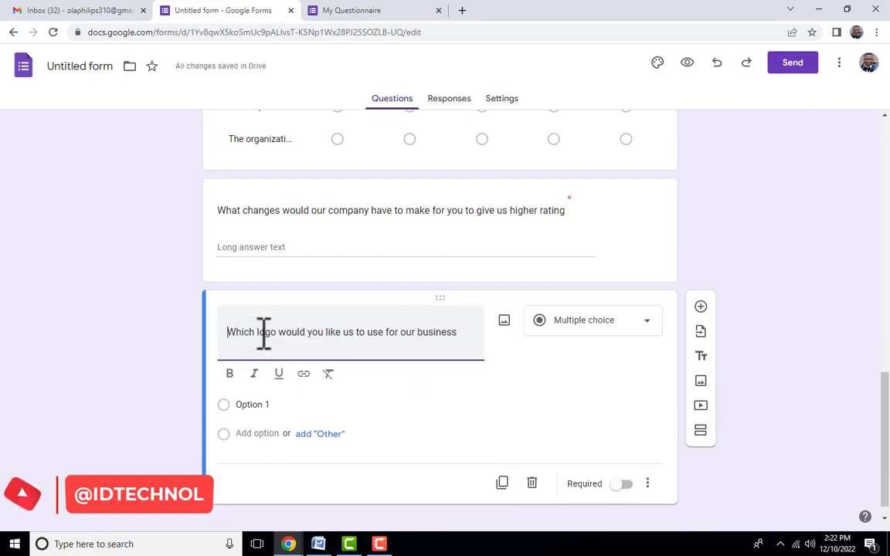
Step: Choose Multiple choice as the logo question's type and open image insertion for Option 1
{"action": "left_click", "coordinate": [642, 329]}
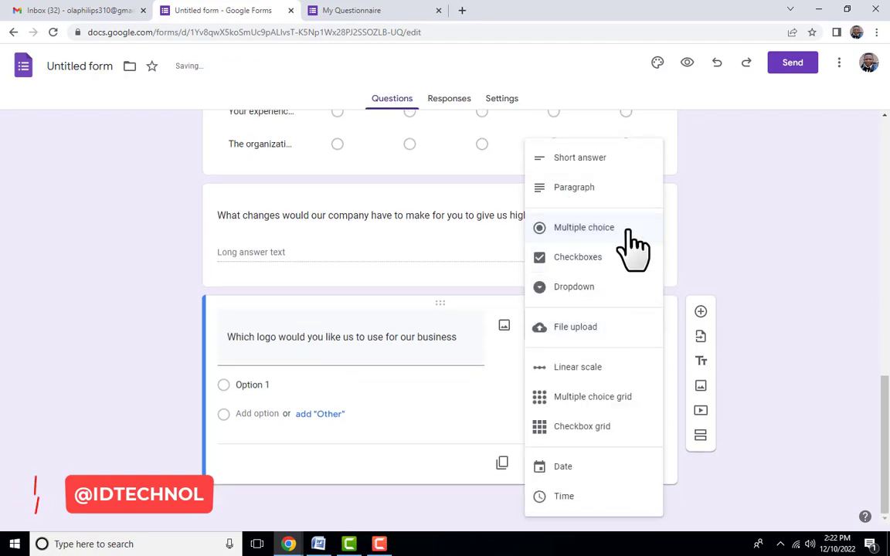
{"action": "left_click", "coordinate": [596, 234]}
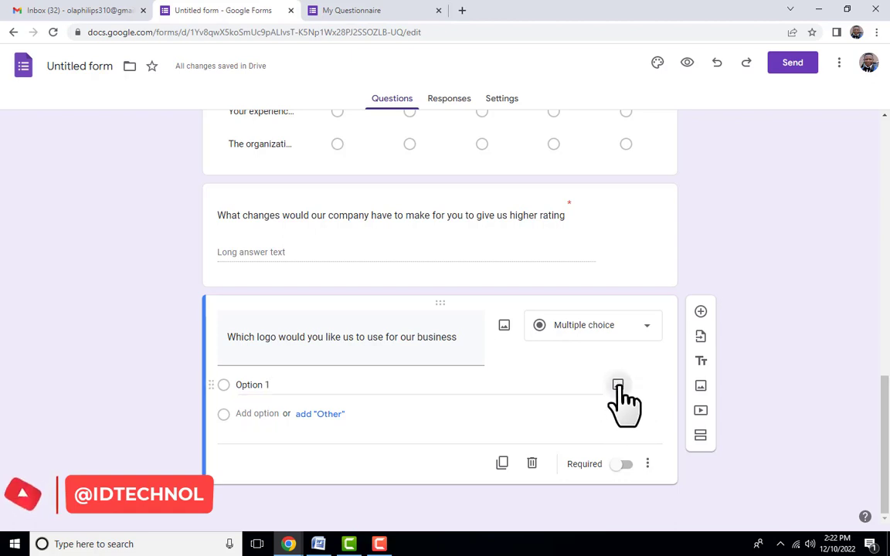
{"action": "left_click", "coordinate": [618, 386]}
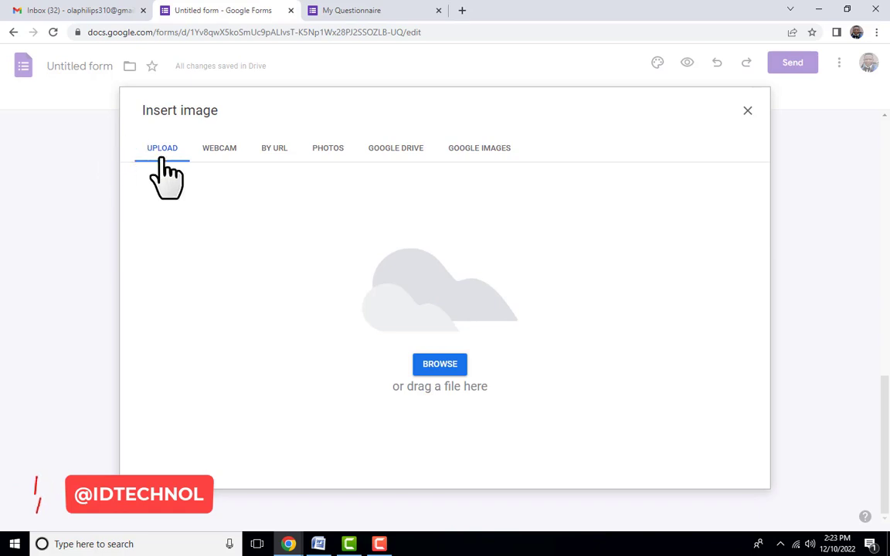
{"action": "left_click", "coordinate": [446, 370]}
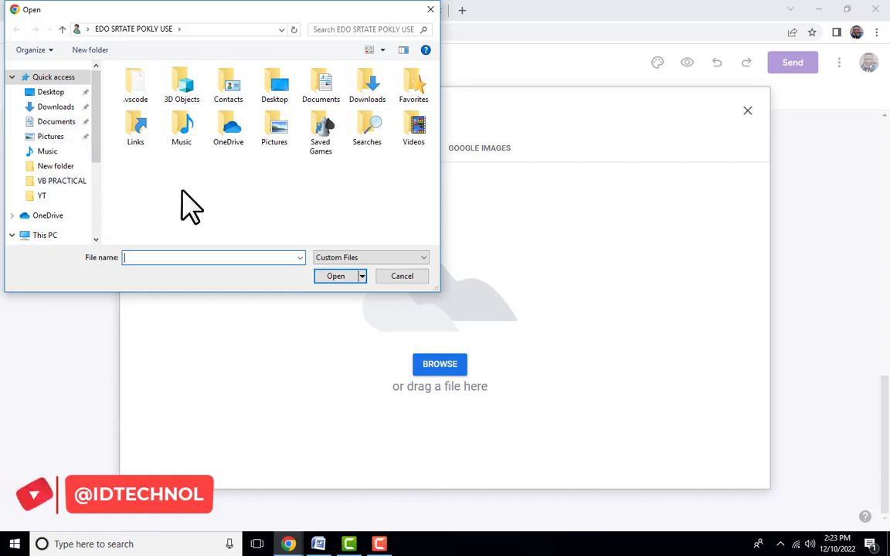
{"action": "left_click", "coordinate": [431, 11]}
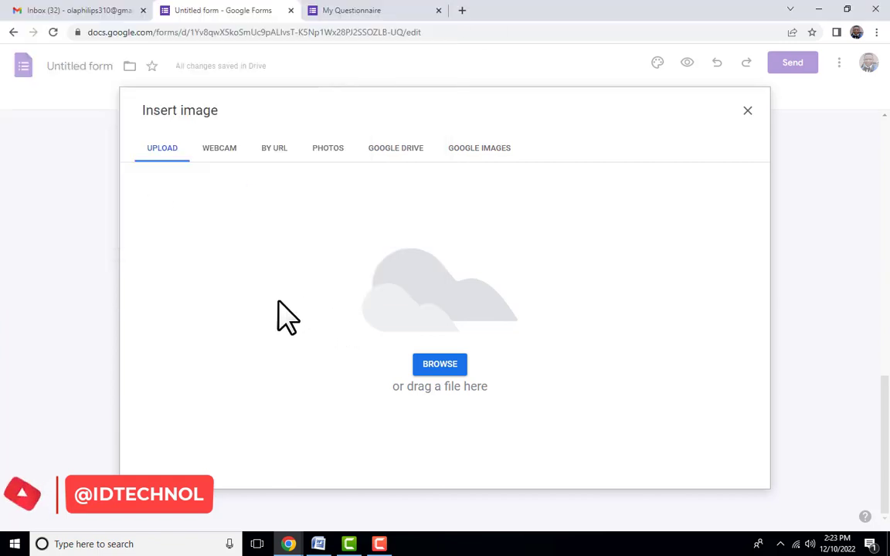
{"action": "left_click", "coordinate": [432, 368]}
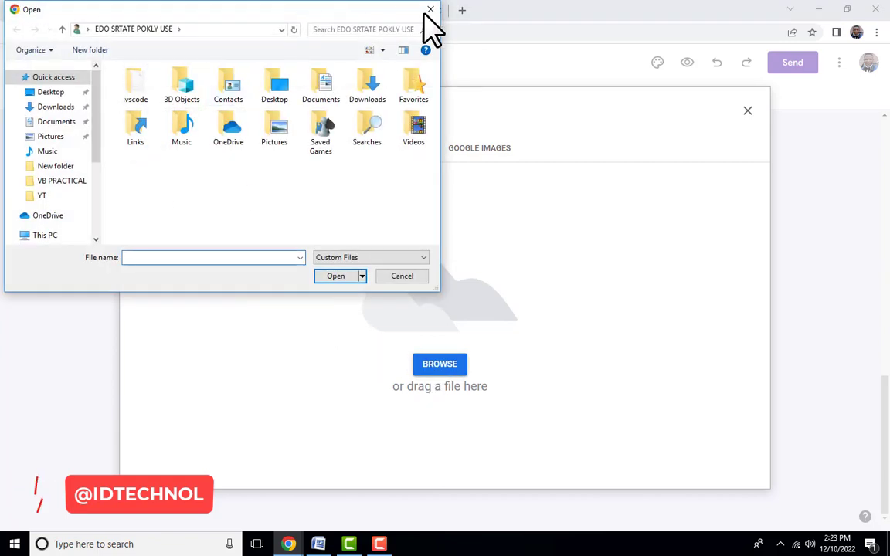
{"action": "left_click", "coordinate": [427, 10]}
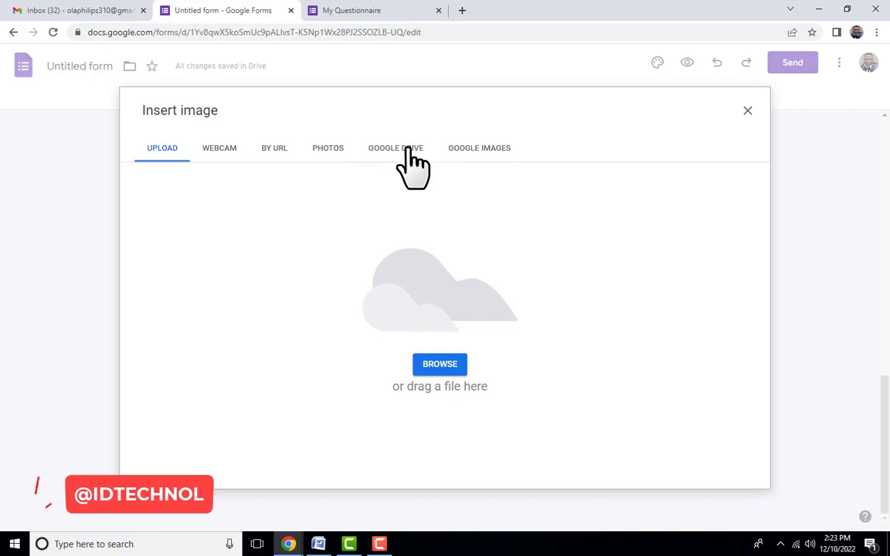
Step: Search Google Images for "logo design" and insert the blue-purple swirl star logo into Option 1
{"action": "left_click", "coordinate": [487, 151]}
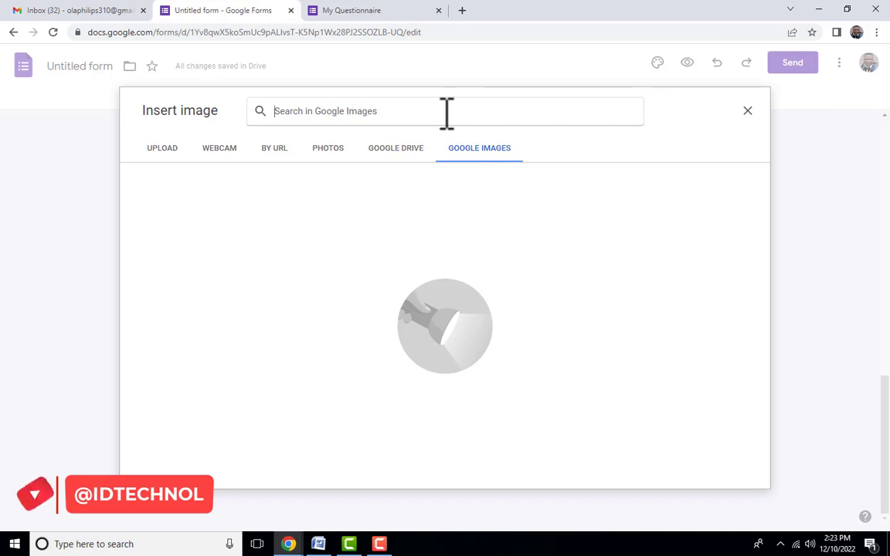
{"action": "type", "text": "logo"}
{"action": "left_click", "coordinate": [284, 141]}
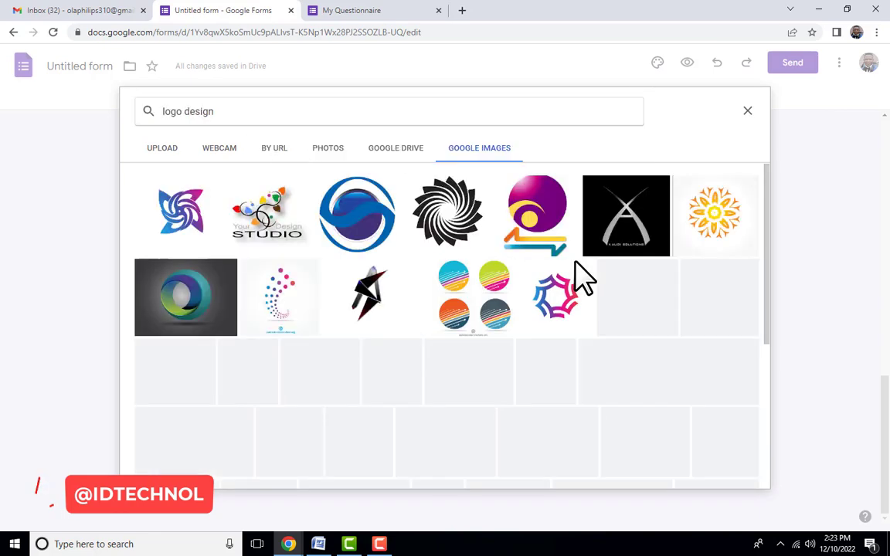
{"action": "left_click", "coordinate": [187, 214]}
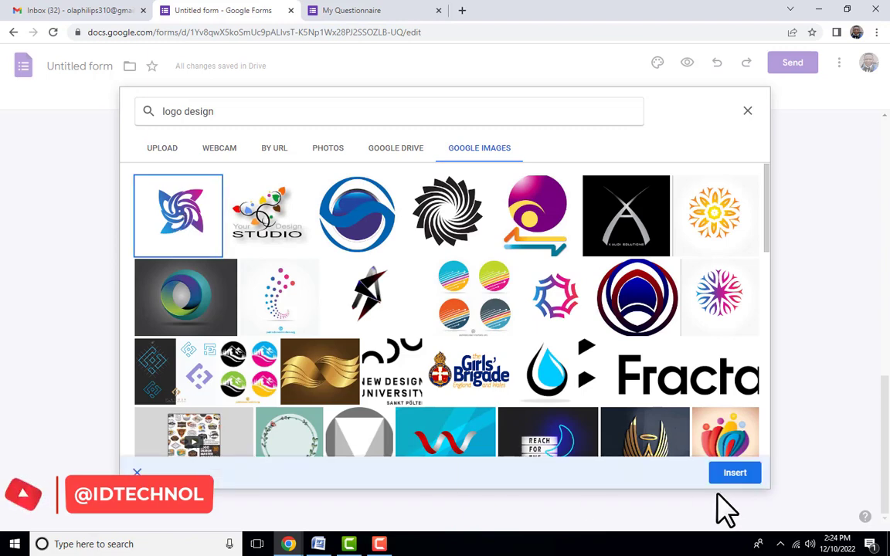
{"action": "left_click", "coordinate": [733, 474]}
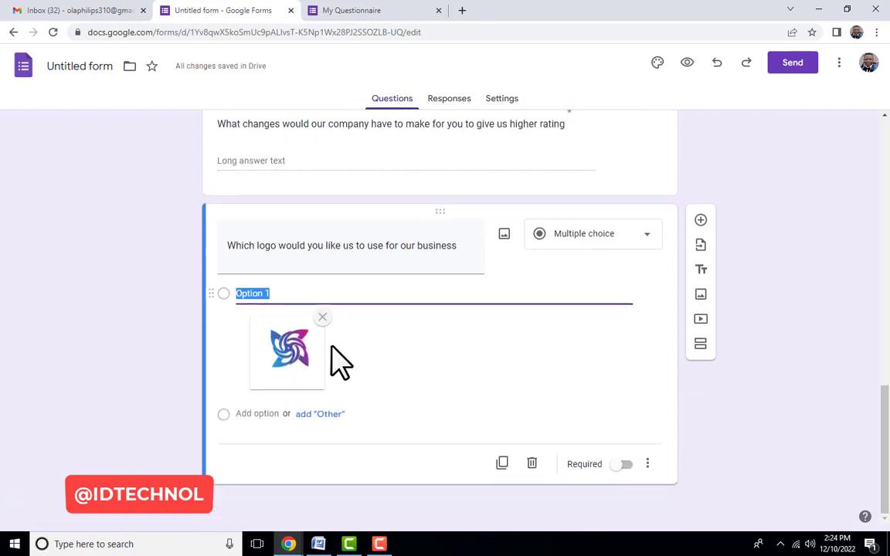
Step: Add Option 2 and insert the purple circle logo with orange and teal arrows from a Google Images search for "logo design"
{"action": "left_click", "coordinate": [261, 415]}
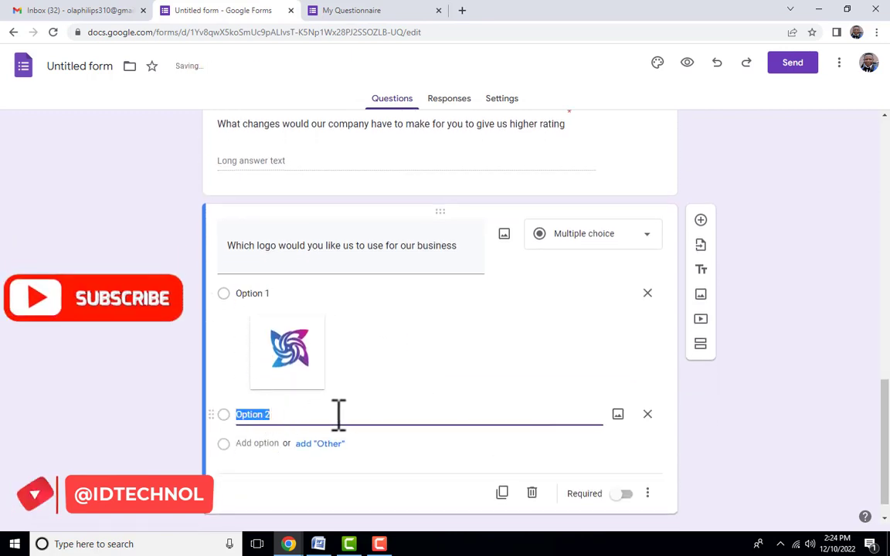
{"action": "left_click", "coordinate": [618, 416]}
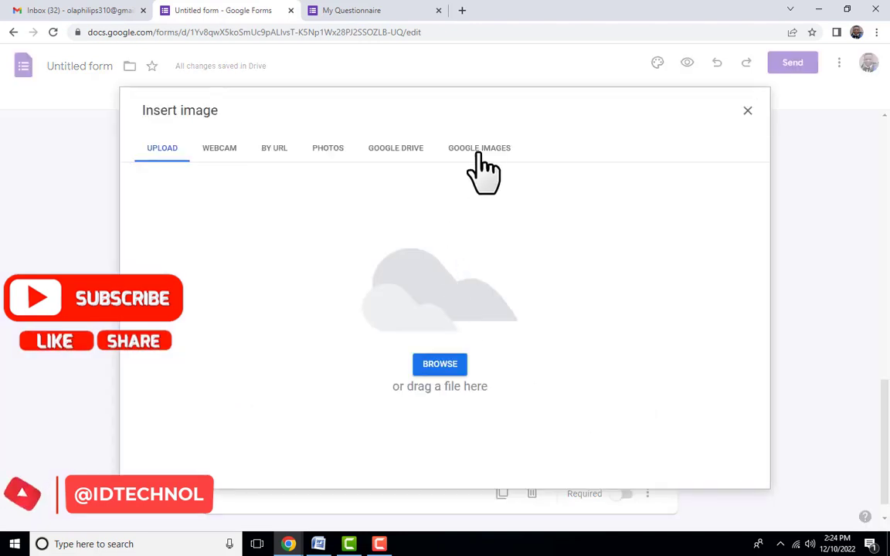
{"action": "left_click", "coordinate": [482, 149]}
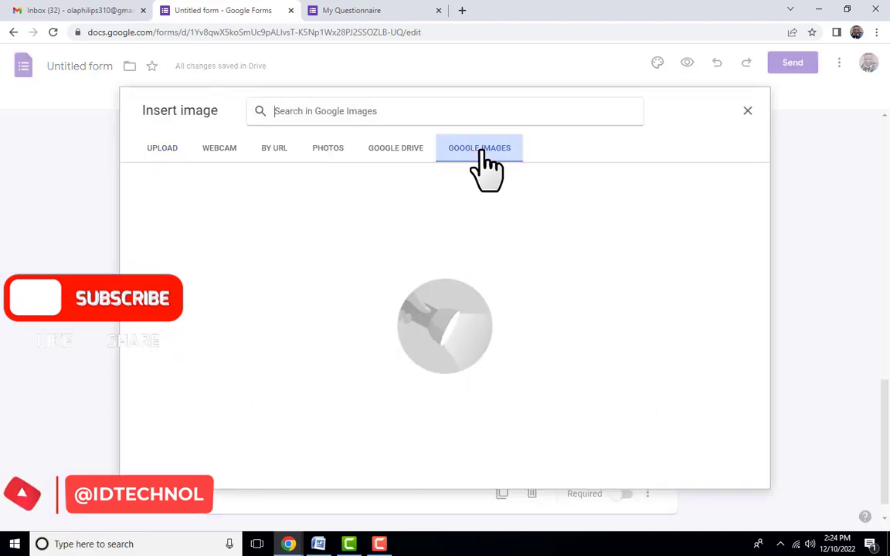
{"action": "left_click", "coordinate": [482, 110]}
{"action": "type", "text": "logo"}
{"action": "left_click", "coordinate": [350, 143]}
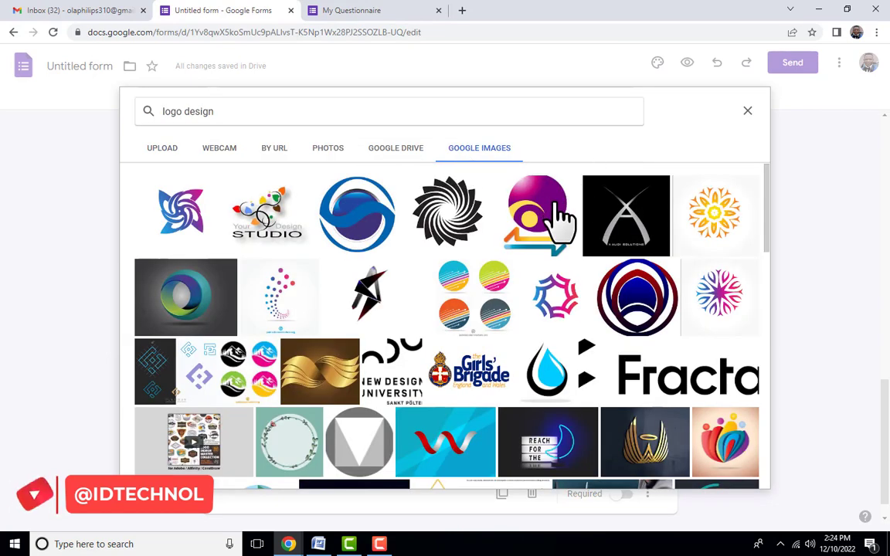
{"action": "left_click", "coordinate": [553, 207]}
{"action": "left_click", "coordinate": [735, 470]}
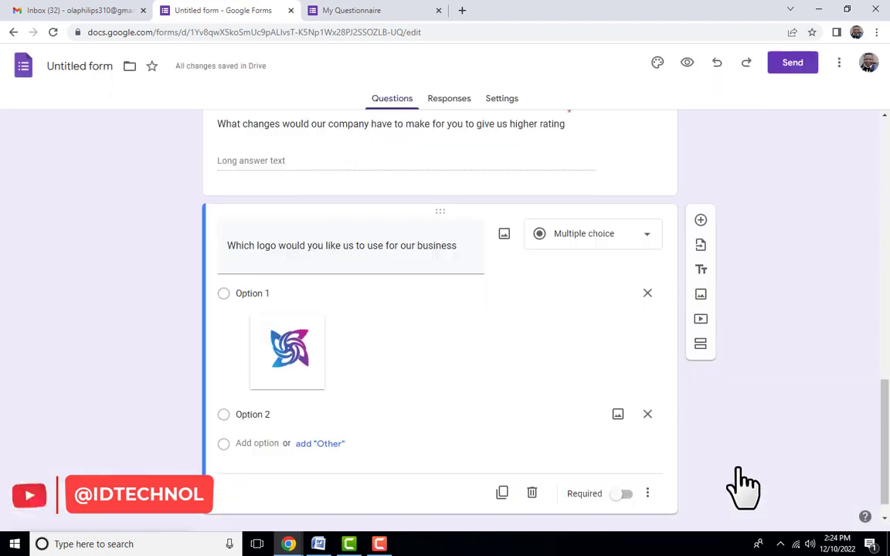
Step: Add Option 3 to the logo question and insert the orange floral logo from a Google Images search for "logo design"
{"action": "scroll", "coordinate": [417, 401], "scroll_direction": "down", "scroll_amount": 1}
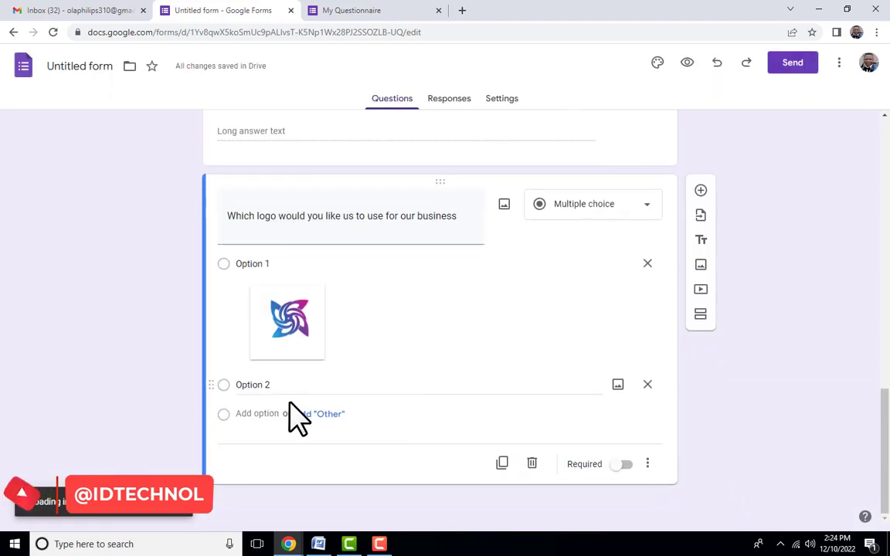
{"action": "scroll", "coordinate": [281, 466], "scroll_direction": "down", "scroll_amount": 2}
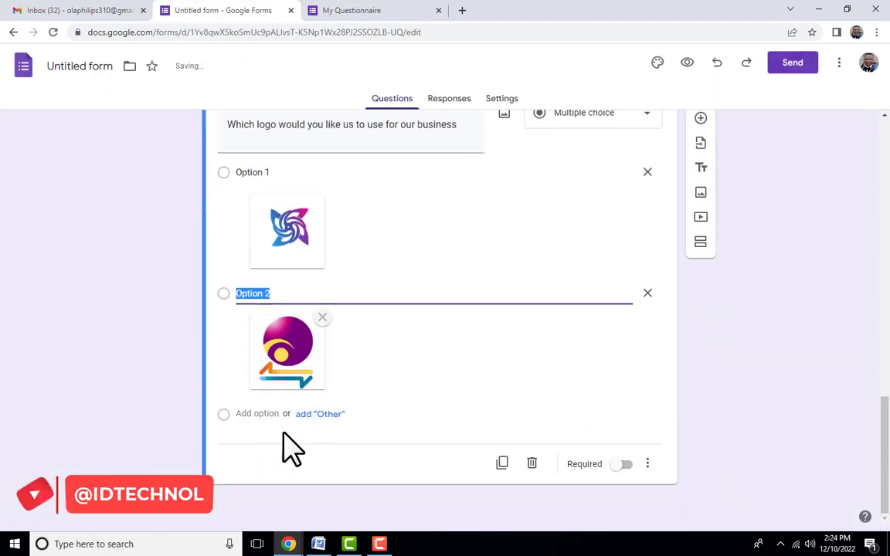
{"action": "left_click", "coordinate": [262, 413]}
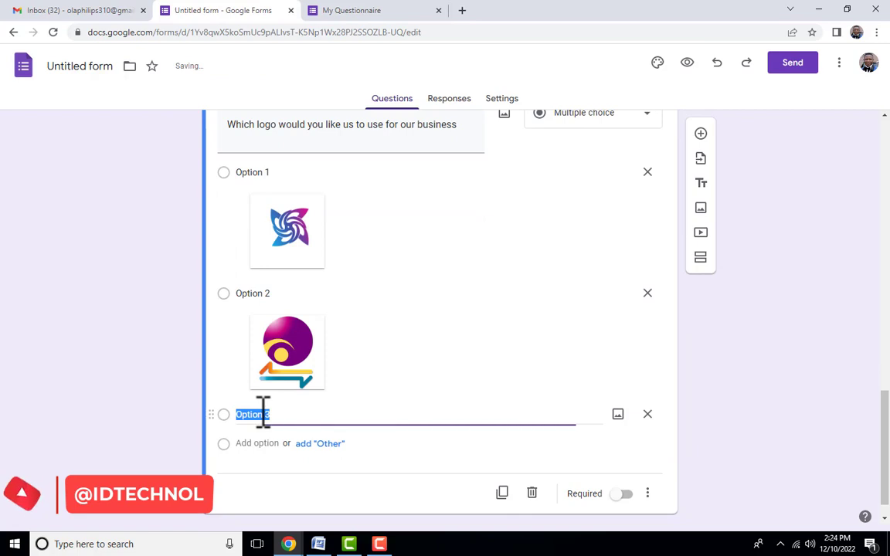
{"action": "left_click", "coordinate": [618, 416]}
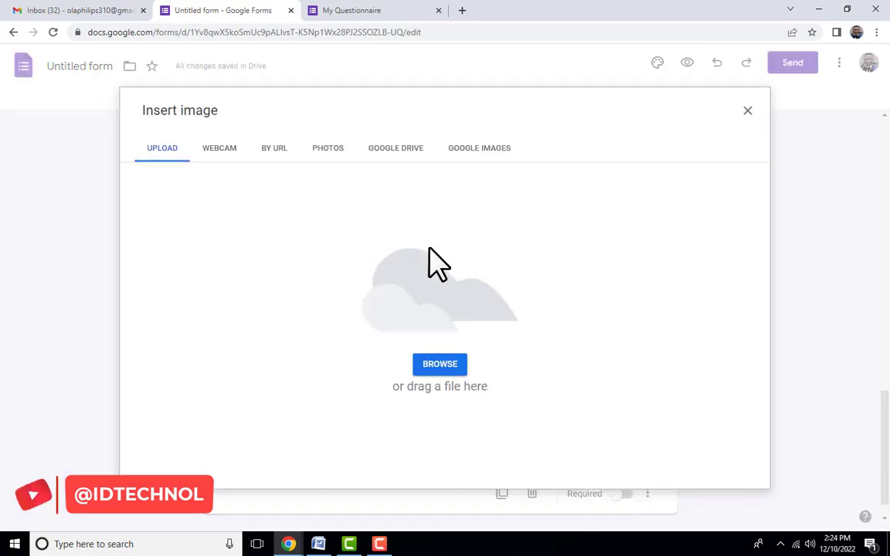
{"action": "left_click", "coordinate": [492, 153]}
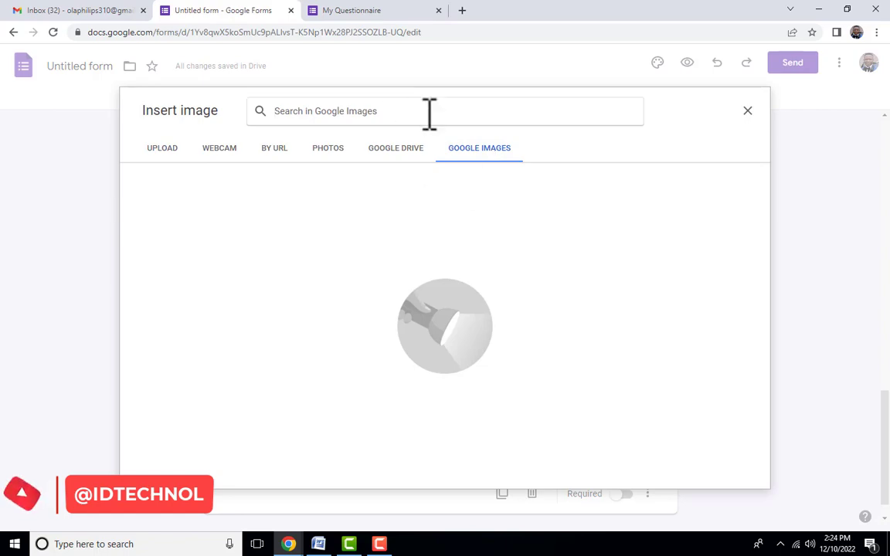
{"action": "type", "text": "logo"}
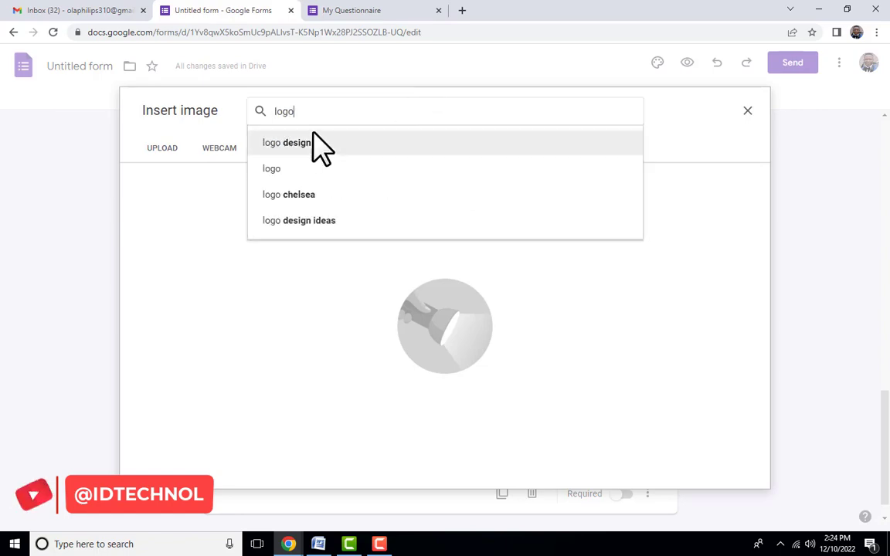
{"action": "left_click", "coordinate": [313, 140]}
{"action": "scroll", "coordinate": [509, 305], "scroll_direction": "up", "scroll_amount": 2}
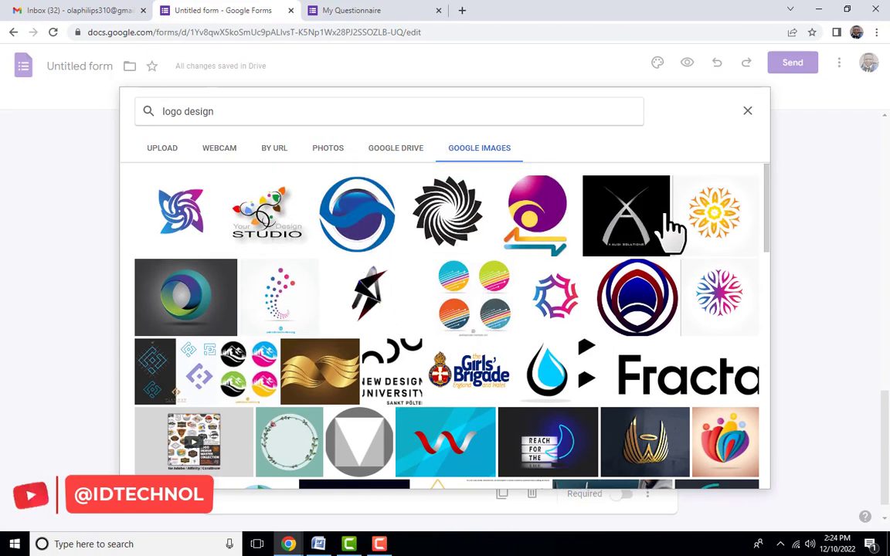
{"action": "left_click", "coordinate": [709, 222]}
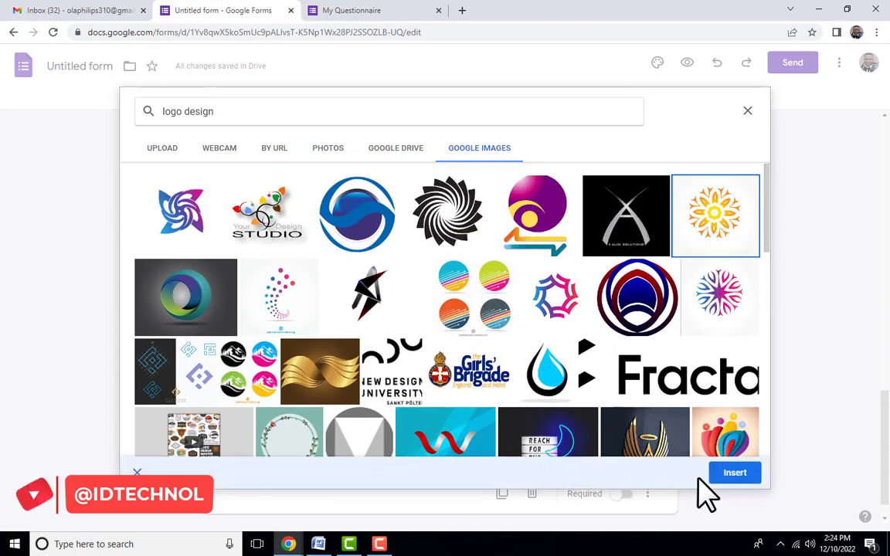
{"action": "left_click", "coordinate": [734, 486]}
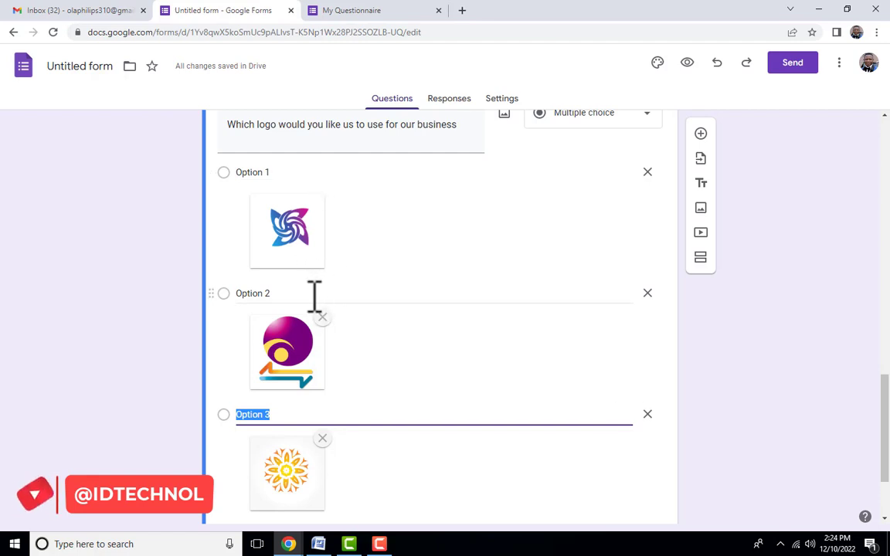
Step: Add Option 4 without an image and make the logo question required
{"action": "scroll", "coordinate": [398, 343], "scroll_direction": "down", "scroll_amount": 2}
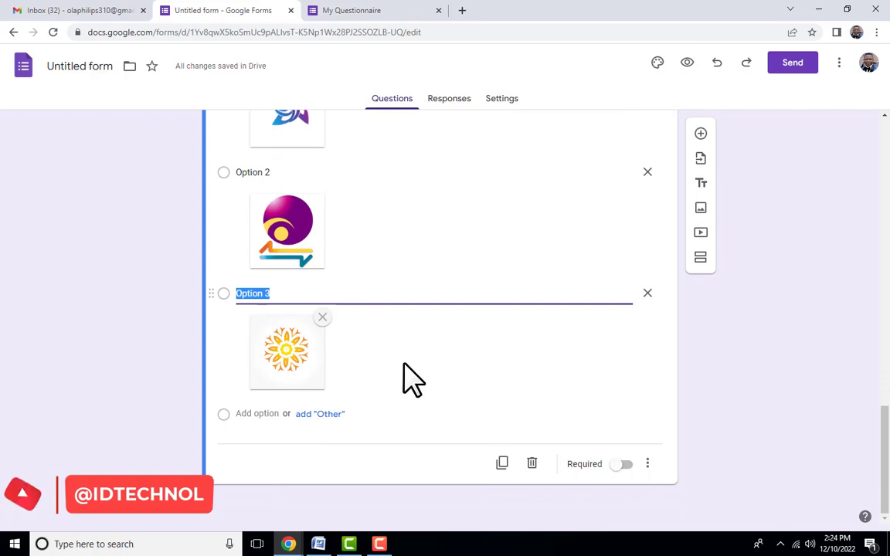
{"action": "left_click", "coordinate": [260, 414]}
{"action": "left_click", "coordinate": [620, 415]}
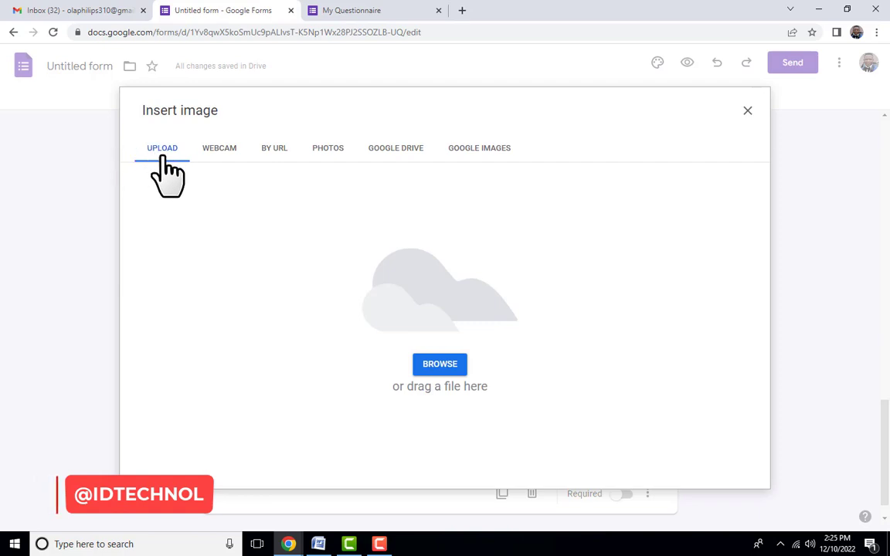
{"action": "left_click", "coordinate": [746, 110]}
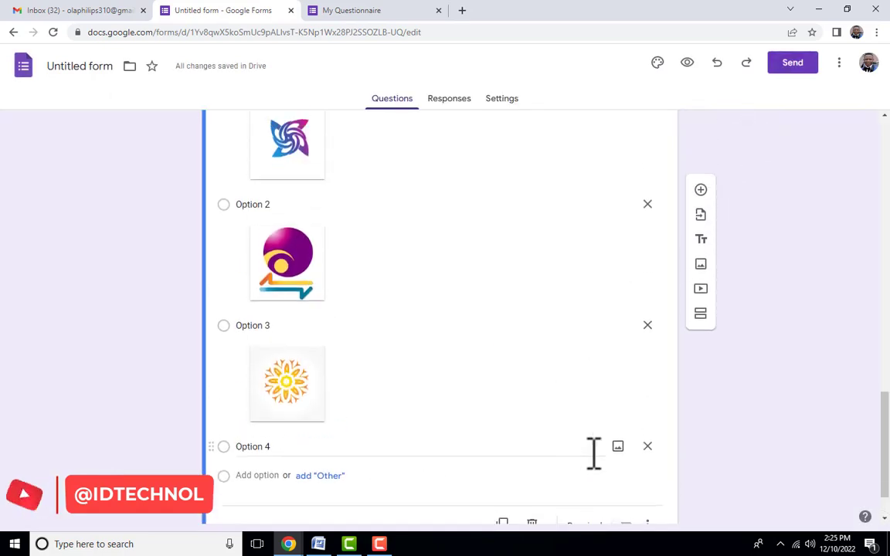
{"action": "scroll", "coordinate": [593, 454], "scroll_direction": "down", "scroll_amount": 1}
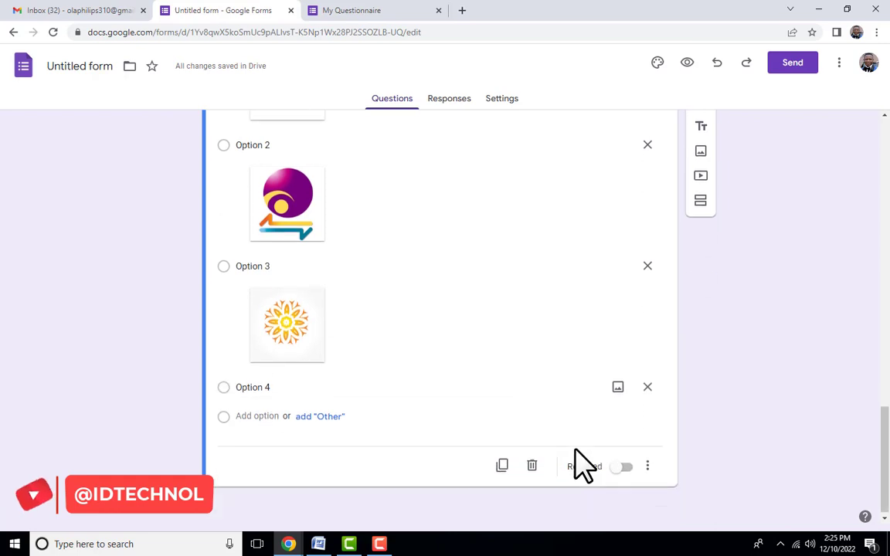
{"action": "left_click", "coordinate": [624, 465]}
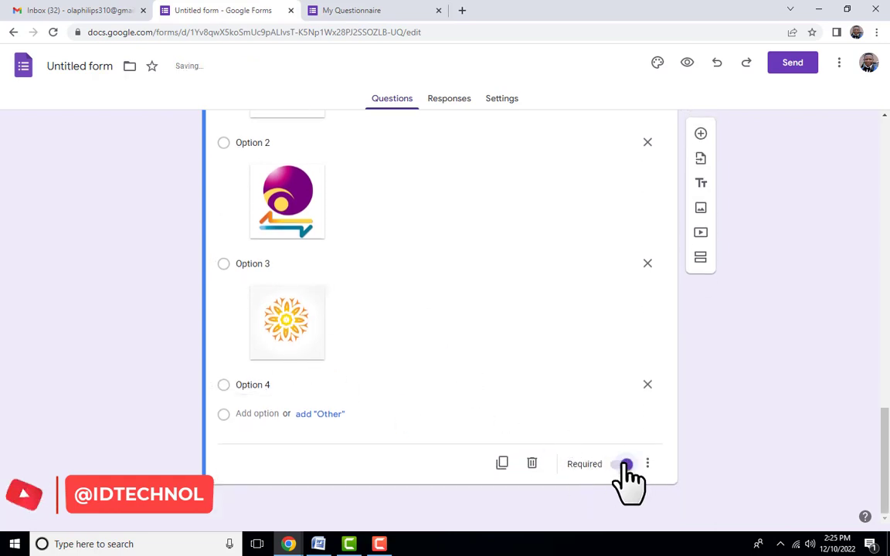
Step: Reload the My Questionnaire respondent view and test the logo question by selecting Option 1, Option 2 and Option 3 in turn
{"action": "left_click", "coordinate": [407, 15]}
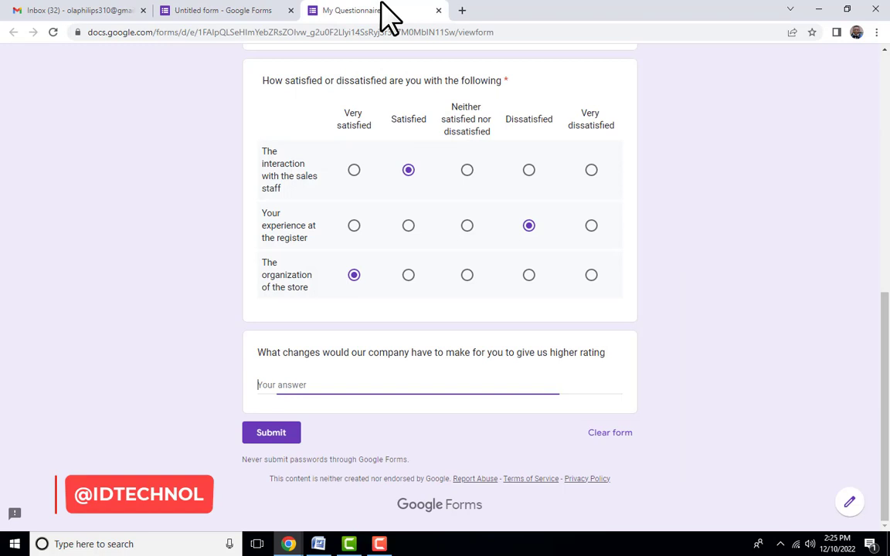
{"action": "left_click", "coordinate": [52, 33]}
{"action": "scroll", "coordinate": [663, 309], "scroll_direction": "down", "scroll_amount": 5}
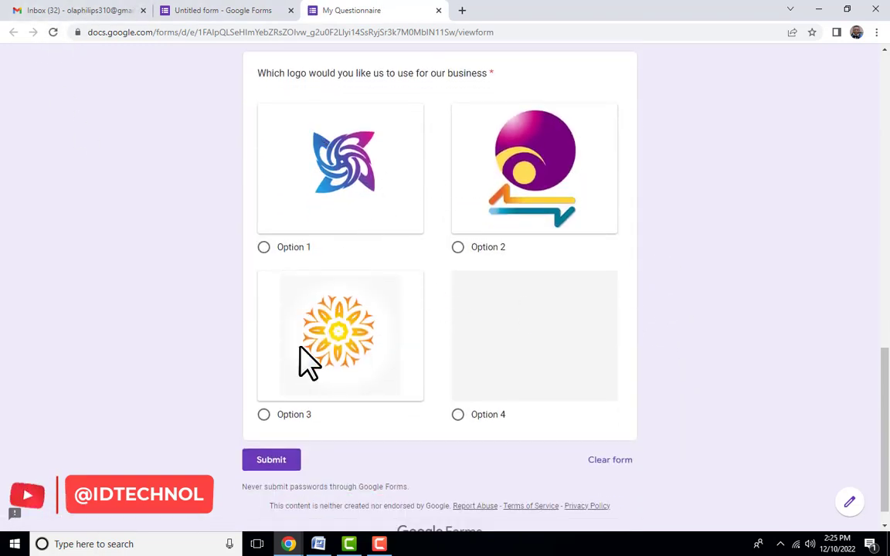
{"action": "left_click", "coordinate": [263, 247]}
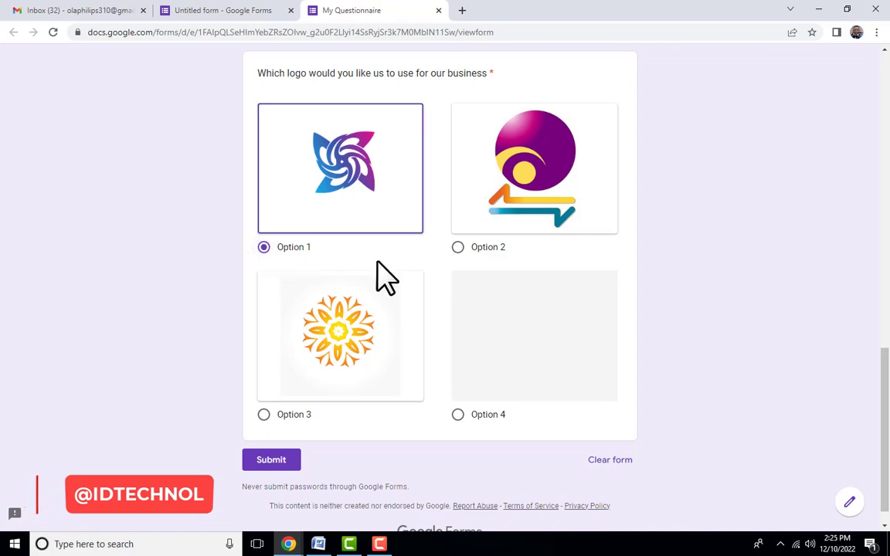
{"action": "left_click", "coordinate": [458, 247]}
{"action": "left_click", "coordinate": [264, 415]}
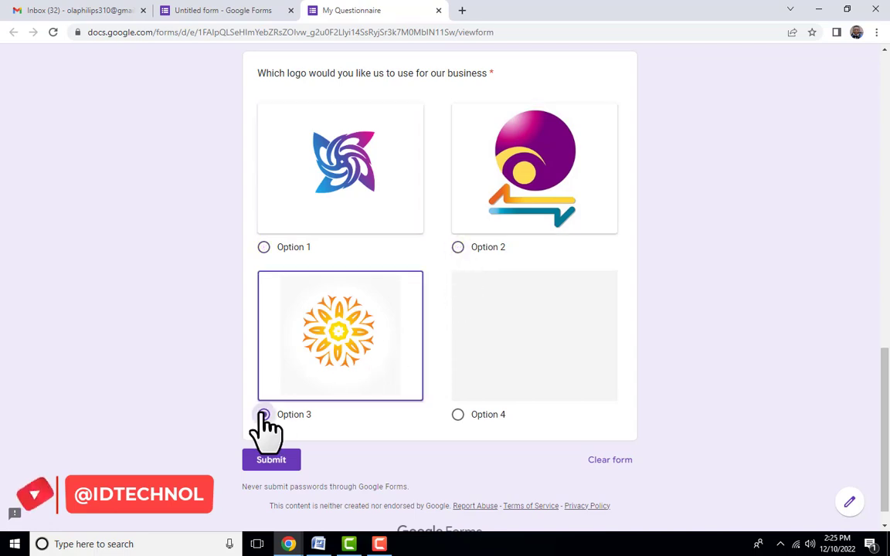
{"action": "scroll", "coordinate": [466, 372], "scroll_direction": "up", "scroll_amount": 4}
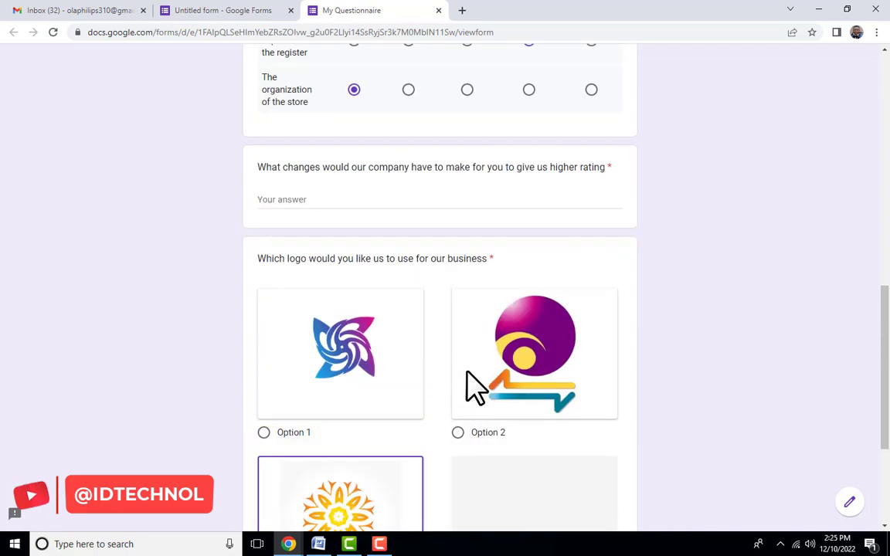
Step: Return to the form editor and add a new question below the logo question
{"action": "left_click", "coordinate": [133, 7]}
{"action": "left_click", "coordinate": [186, 6]}
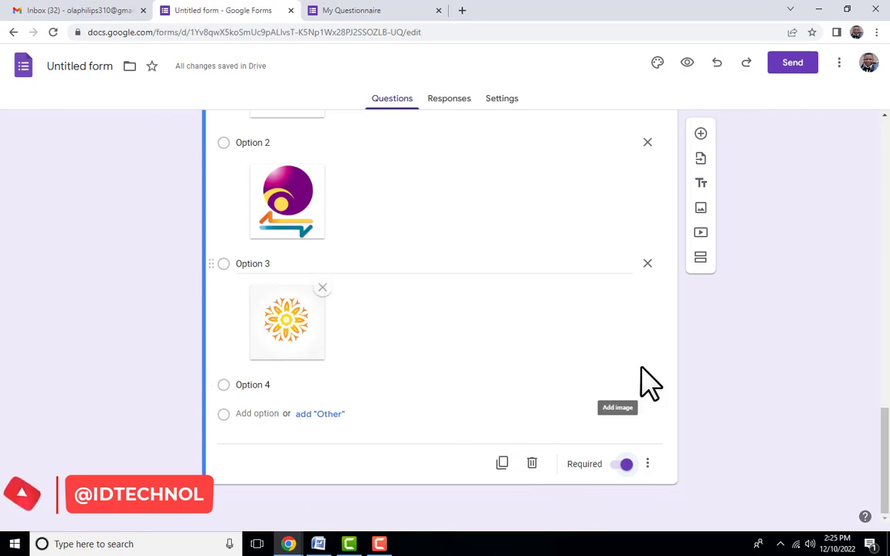
{"action": "scroll", "coordinate": [680, 360], "scroll_direction": "up", "scroll_amount": 3}
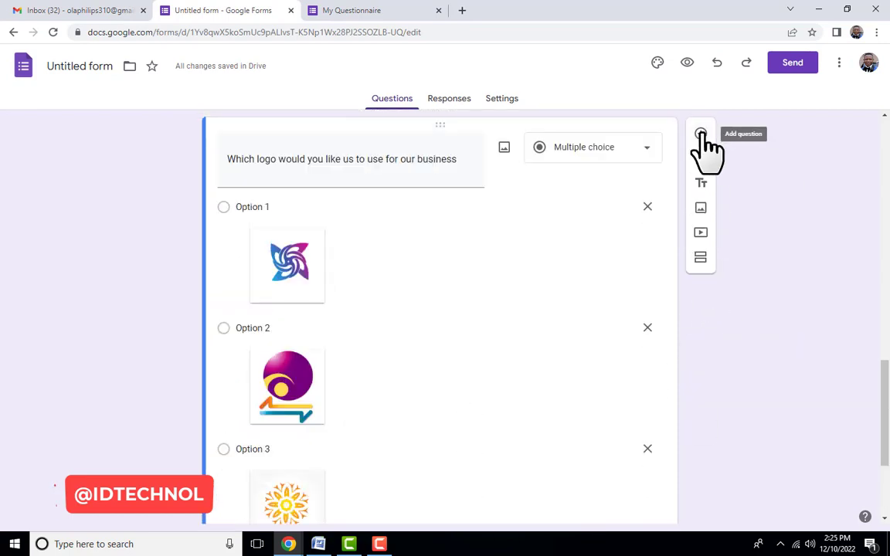
{"action": "left_click", "coordinate": [701, 135]}
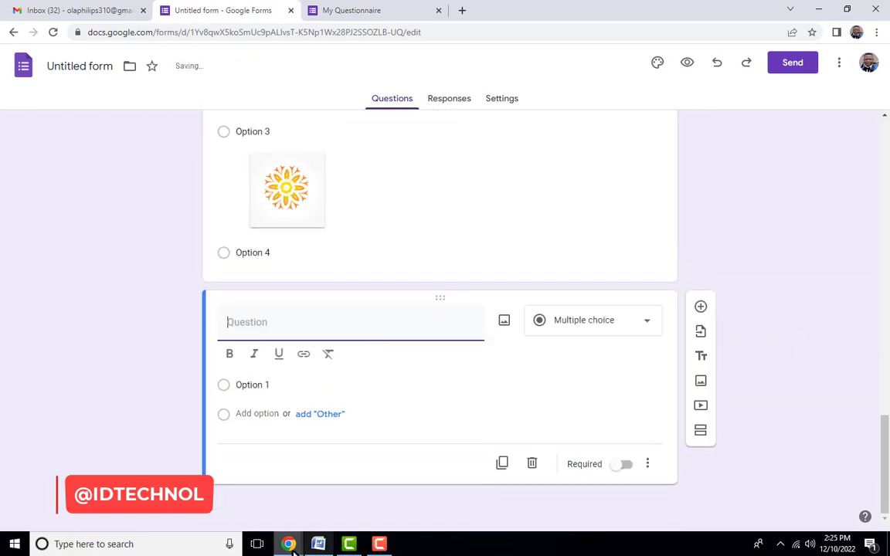
Step: Copy "Please upload a file to back up your answers if there is any" from the Word document into the new question, without the list number
{"action": "left_click", "coordinate": [318, 543]}
{"action": "left_click", "coordinate": [296, 227]}
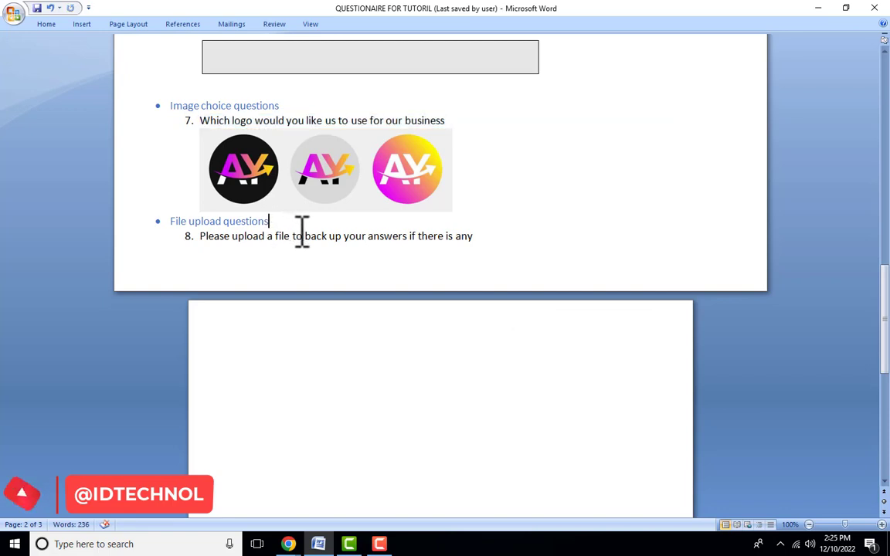
{"action": "triple_click", "coordinate": [479, 238]}
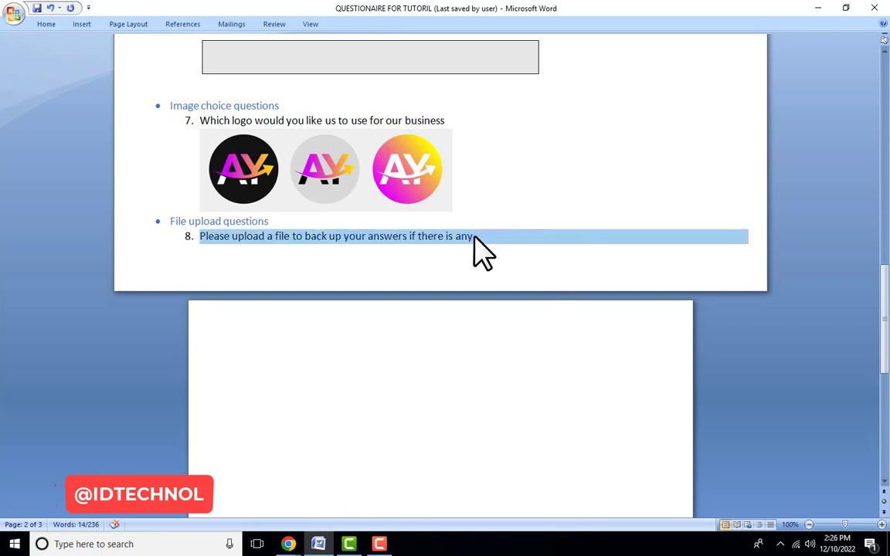
{"action": "left_click", "coordinate": [322, 547]}
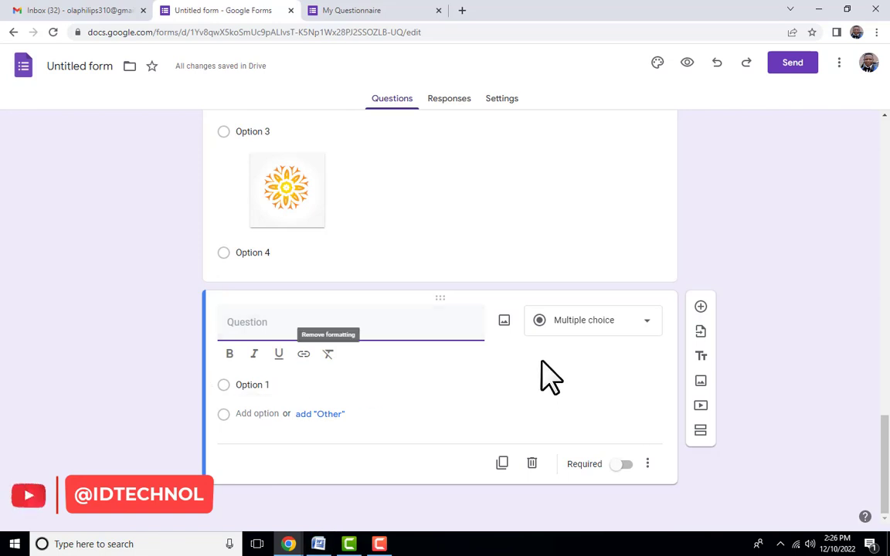
{"action": "type", "text": "1. Please upload a file to back up your answers if there is any"}
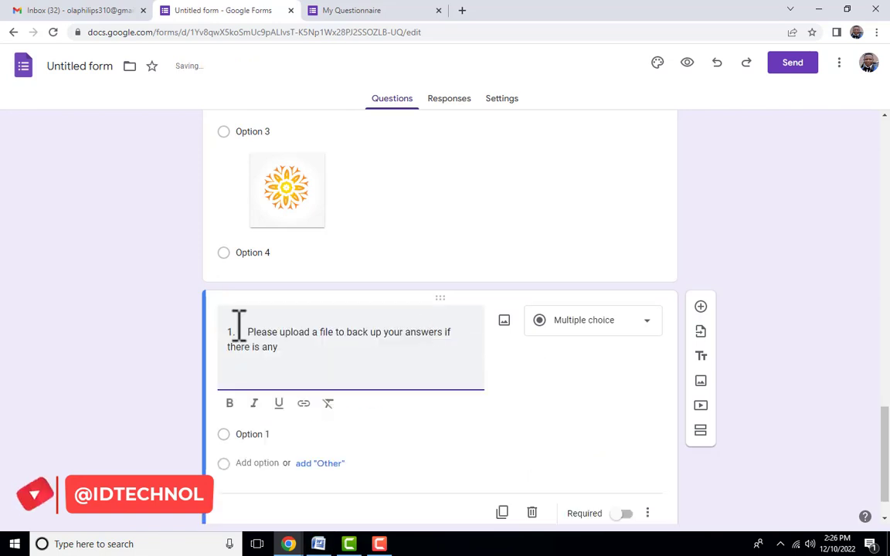
{"action": "left_click", "coordinate": [248, 332]}
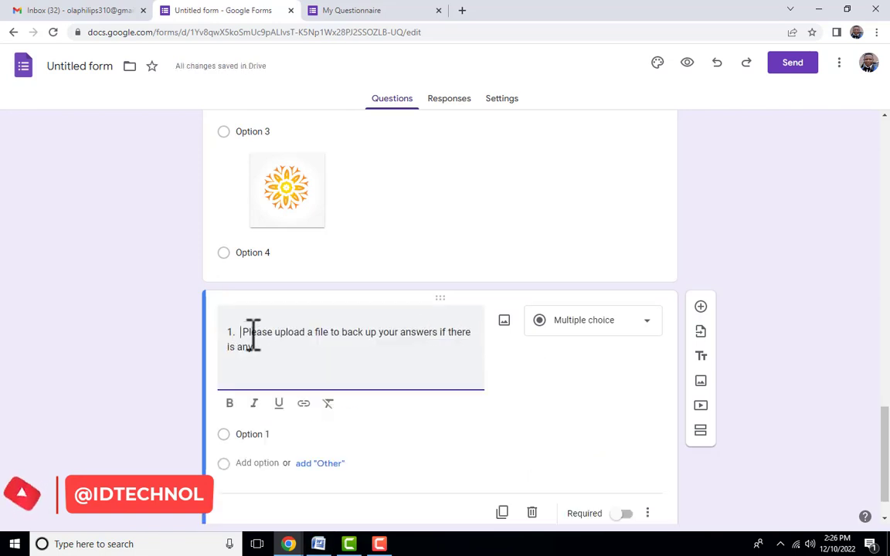
{"action": "key", "text": "BackSpace"}
{"action": "key", "text": "BackSpace"}
{"action": "key", "text": "BackSpace"}
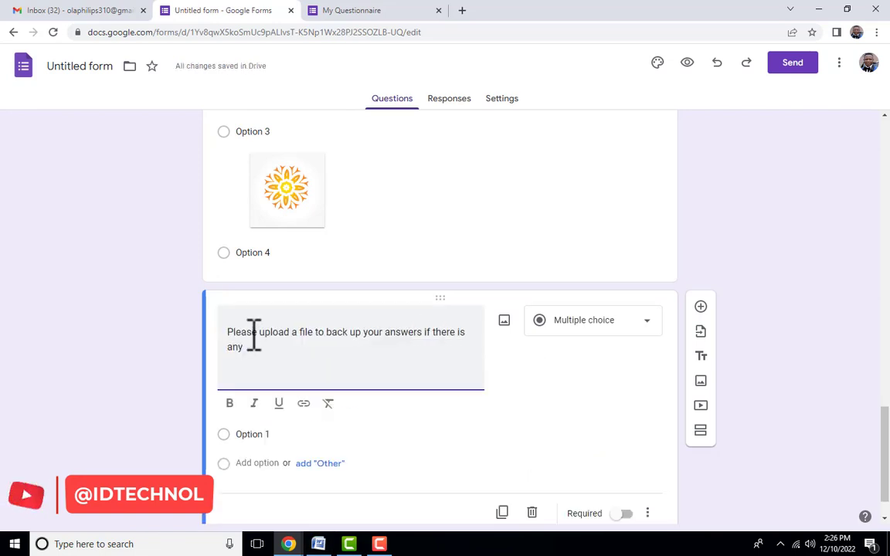
Step: Change the new question's type to File upload and accept letting respondents upload files to Drive
{"action": "left_click", "coordinate": [645, 323]}
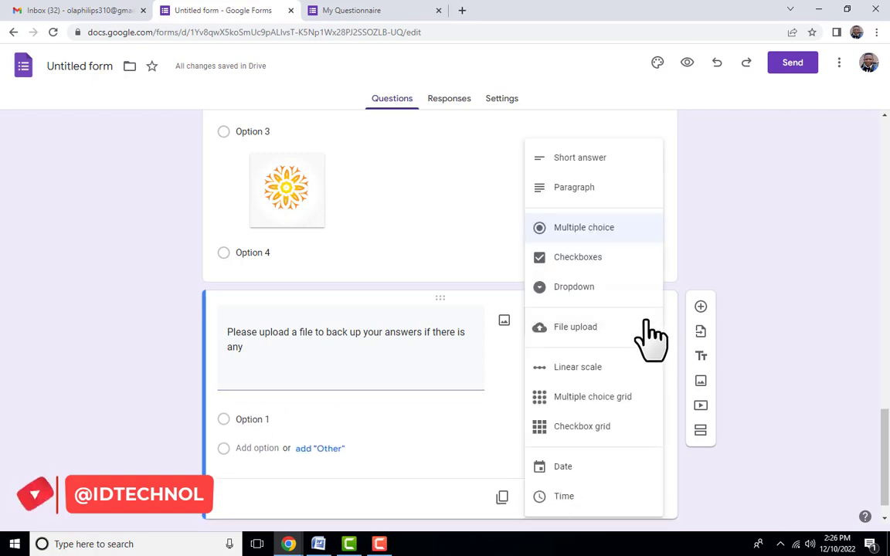
{"action": "left_click", "coordinate": [590, 340]}
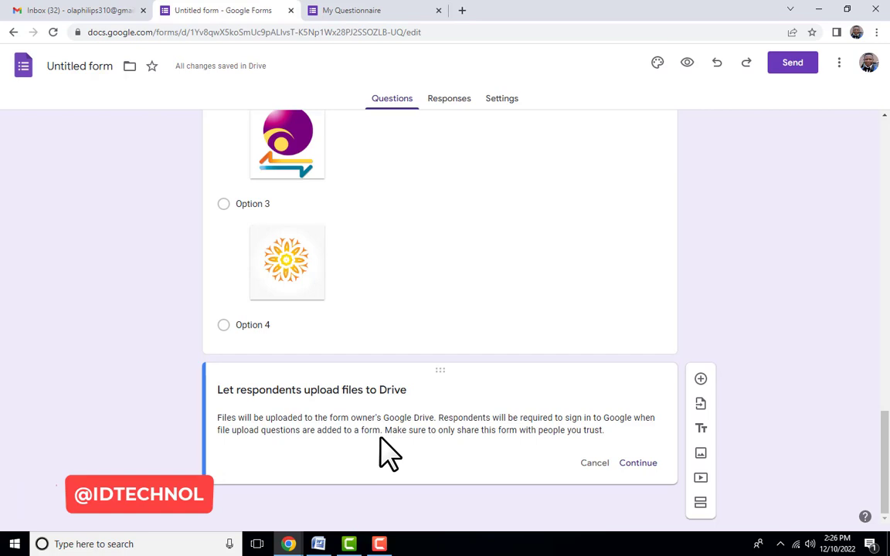
{"action": "left_click", "coordinate": [638, 463]}
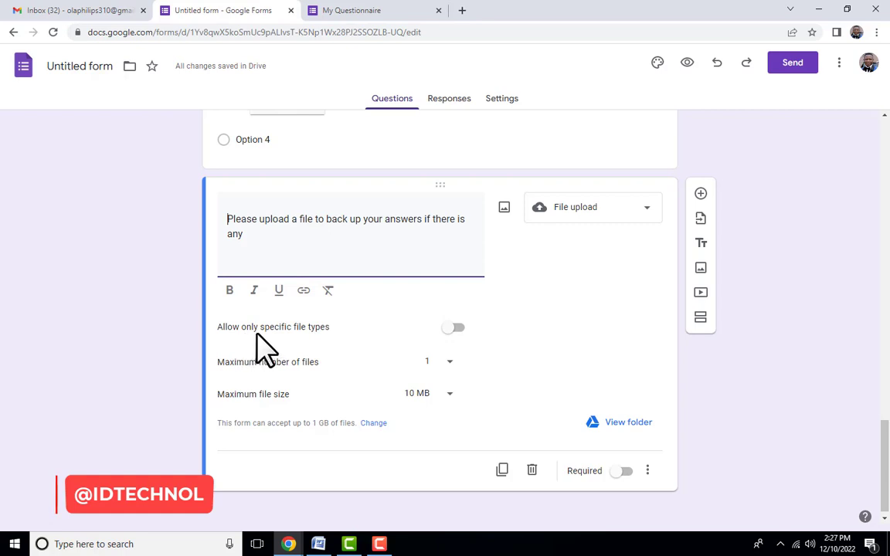
Step: Restrict the file upload question to specific file types, allowing PDF, Image and Document
{"action": "left_click", "coordinate": [453, 328]}
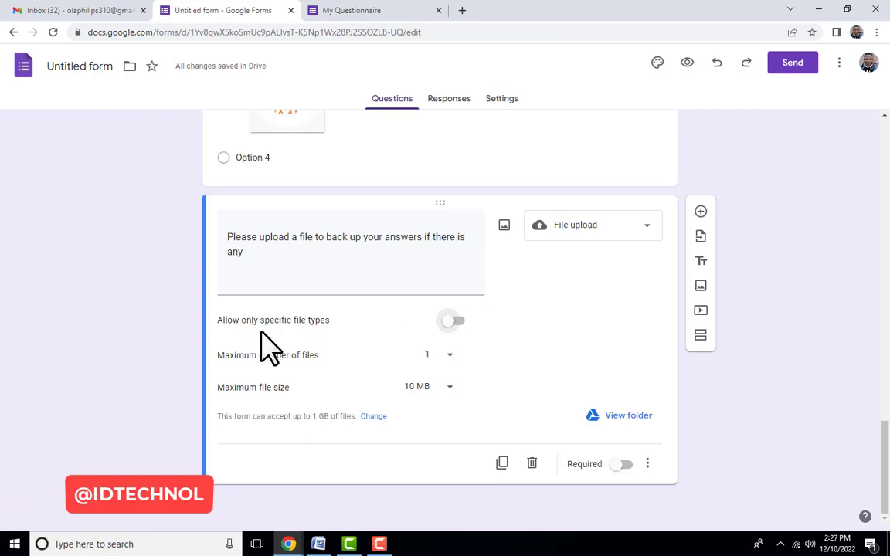
{"action": "left_click", "coordinate": [454, 320]}
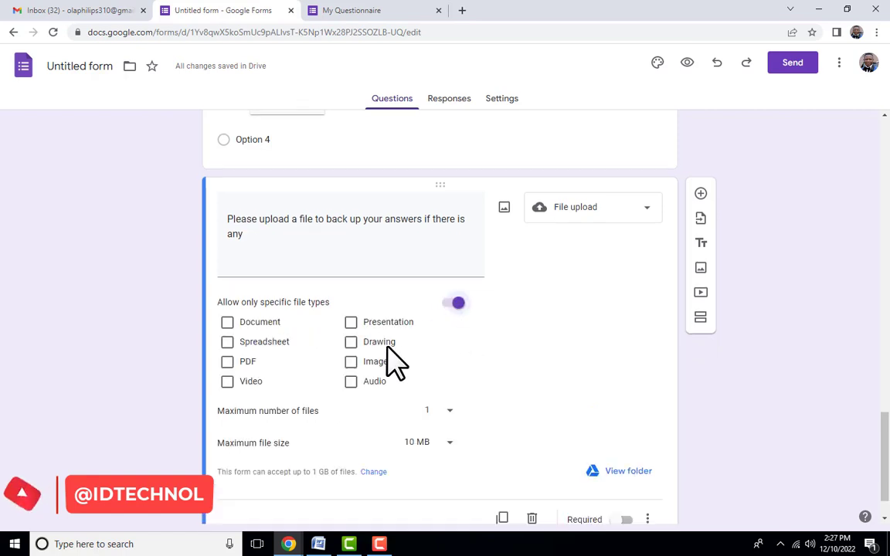
{"action": "left_click", "coordinate": [227, 361]}
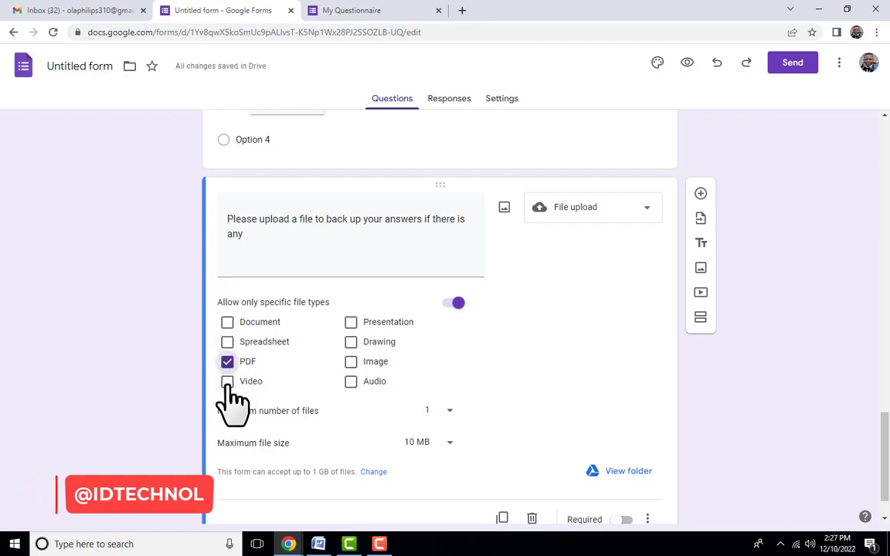
{"action": "left_click", "coordinate": [351, 362]}
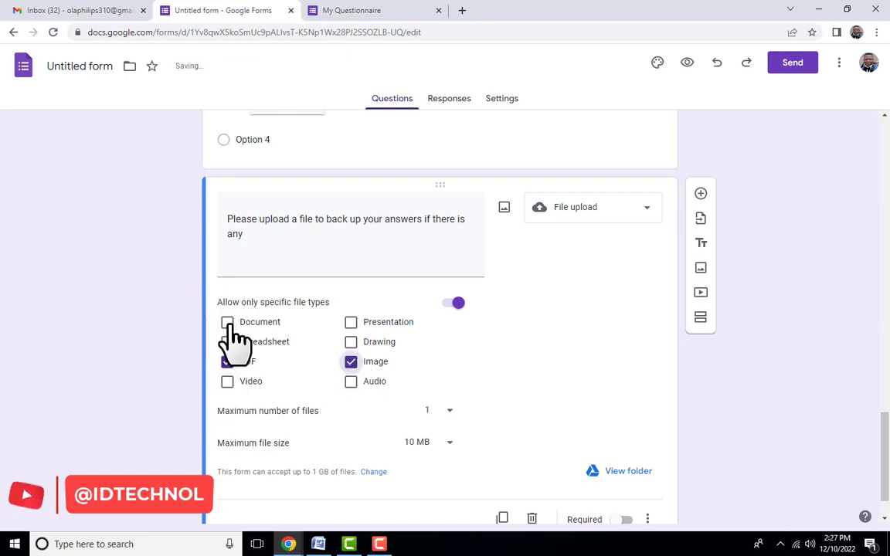
{"action": "left_click", "coordinate": [229, 323]}
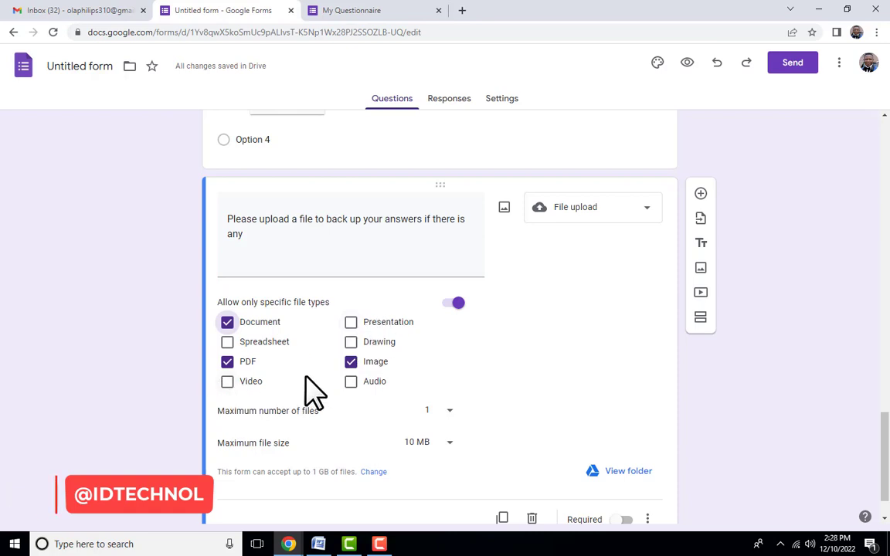
Step: Limit the file upload question to 1 file with a maximum size of 1 MB and make it required
{"action": "scroll", "coordinate": [484, 376], "scroll_direction": "down", "scroll_amount": 1}
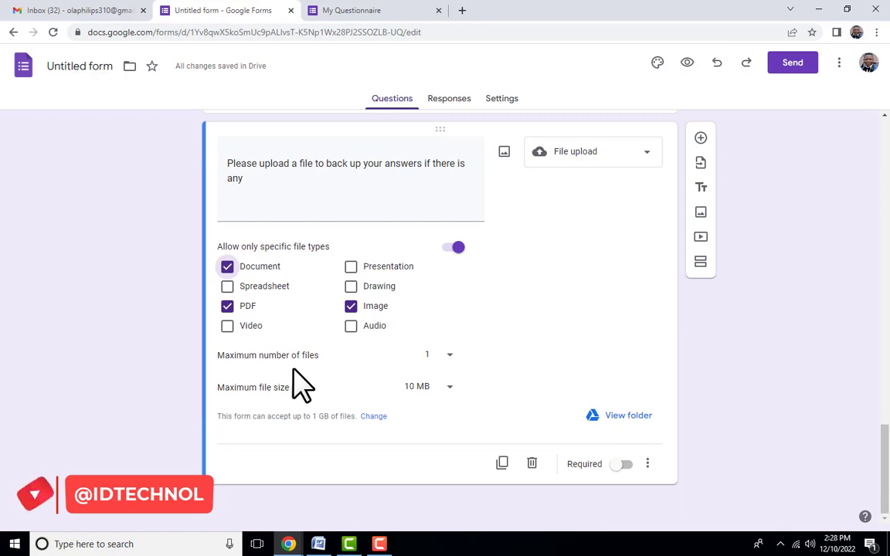
{"action": "left_click", "coordinate": [444, 356]}
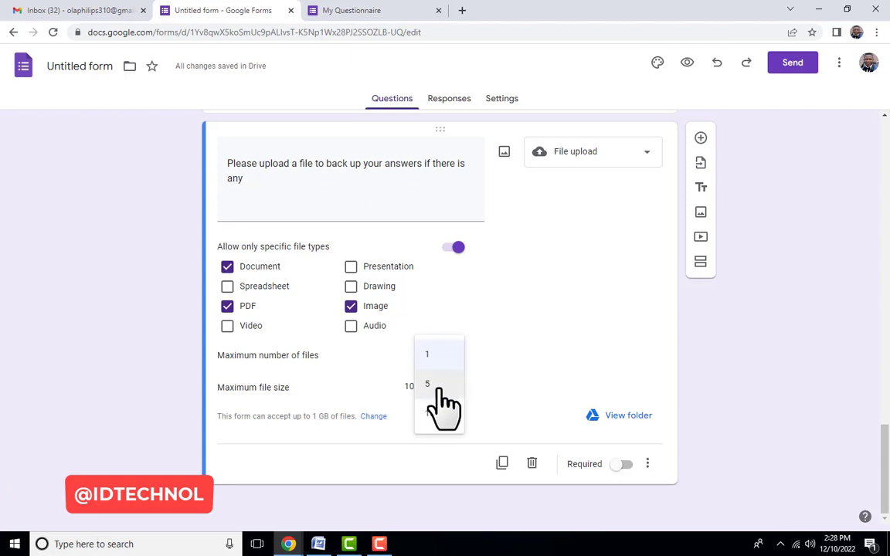
{"action": "left_click", "coordinate": [432, 354]}
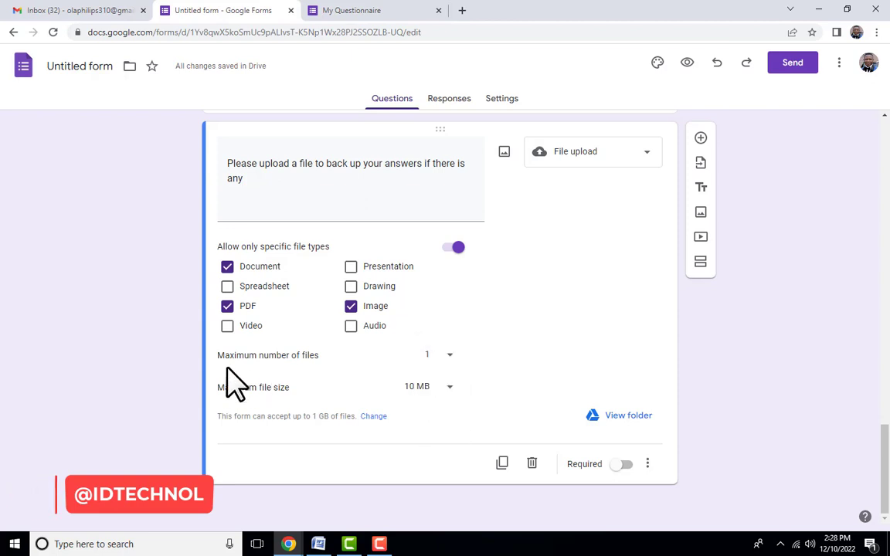
{"action": "left_click", "coordinate": [448, 388]}
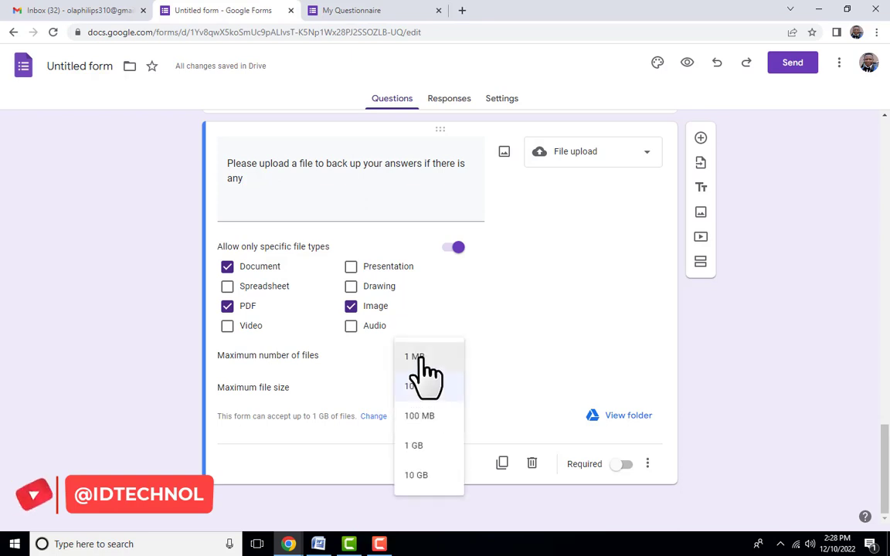
{"action": "left_click", "coordinate": [417, 361]}
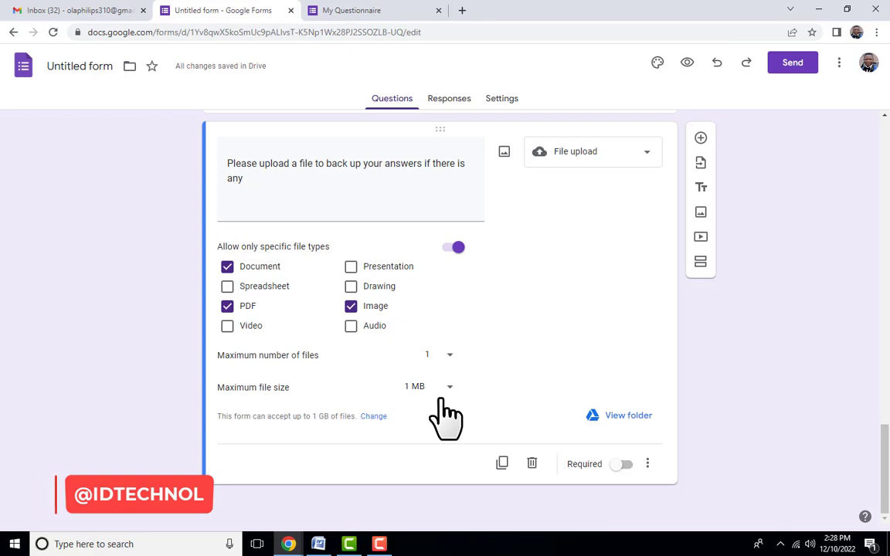
{"action": "left_click", "coordinate": [619, 465]}
Step: Review the form's questions and compare them with the question list in the Word document
{"action": "scroll", "coordinate": [512, 417], "scroll_direction": "up", "scroll_amount": 12}
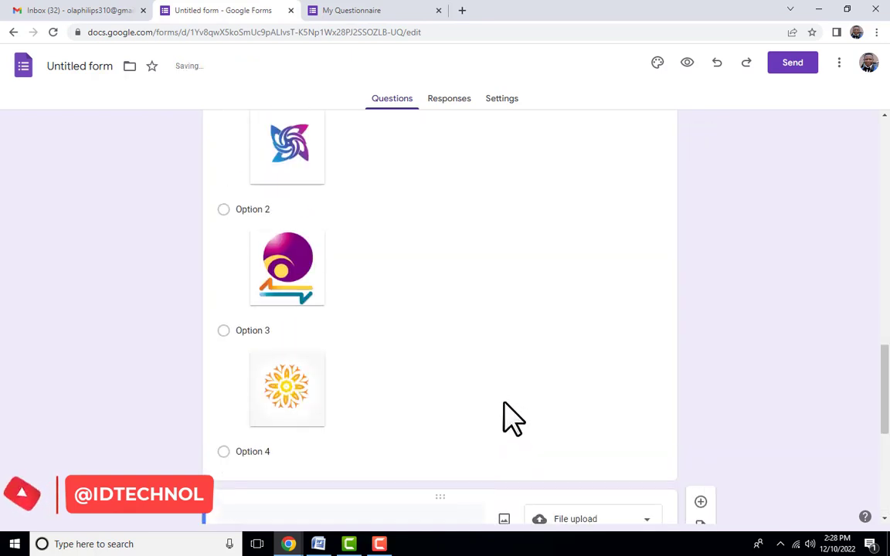
{"action": "scroll", "coordinate": [486, 421], "scroll_direction": "up", "scroll_amount": 5}
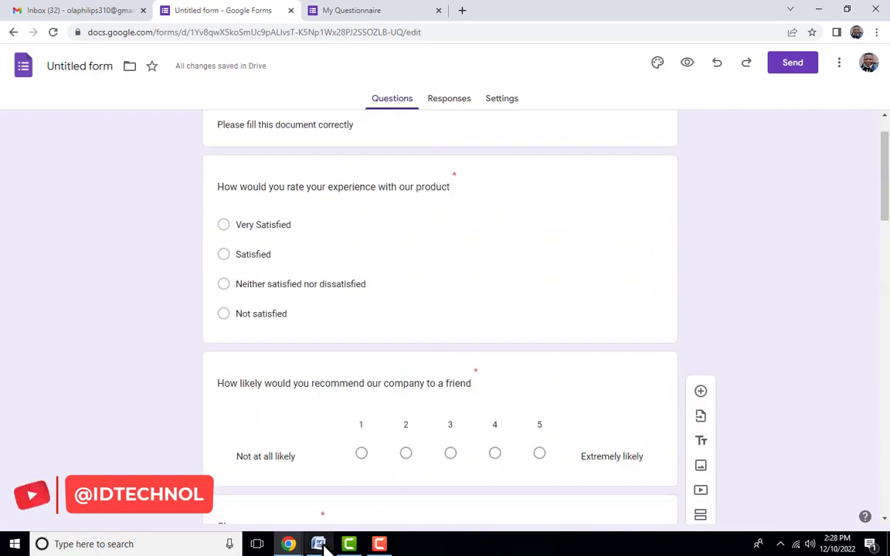
{"action": "key", "text": "alt+Tab"}
{"action": "scroll", "coordinate": [450, 271], "scroll_direction": "up", "scroll_amount": 18}
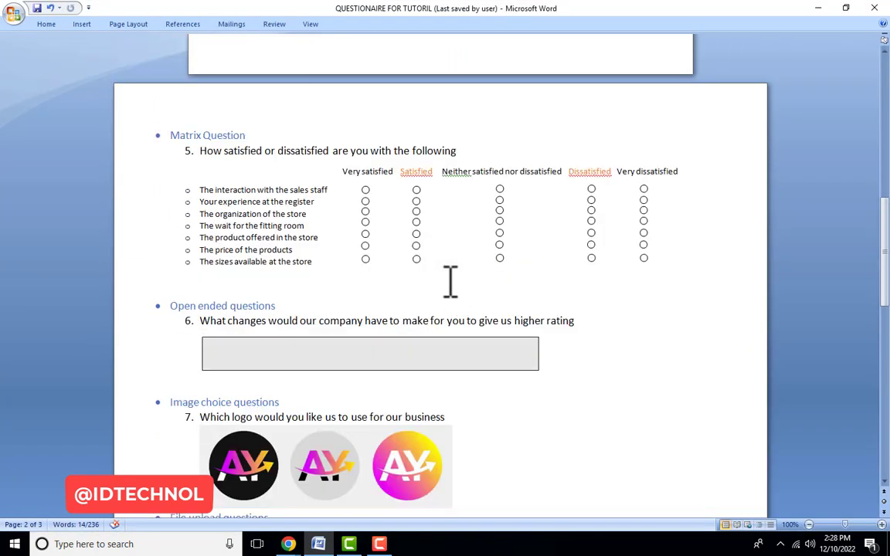
{"action": "scroll", "coordinate": [450, 283], "scroll_direction": "up", "scroll_amount": 3}
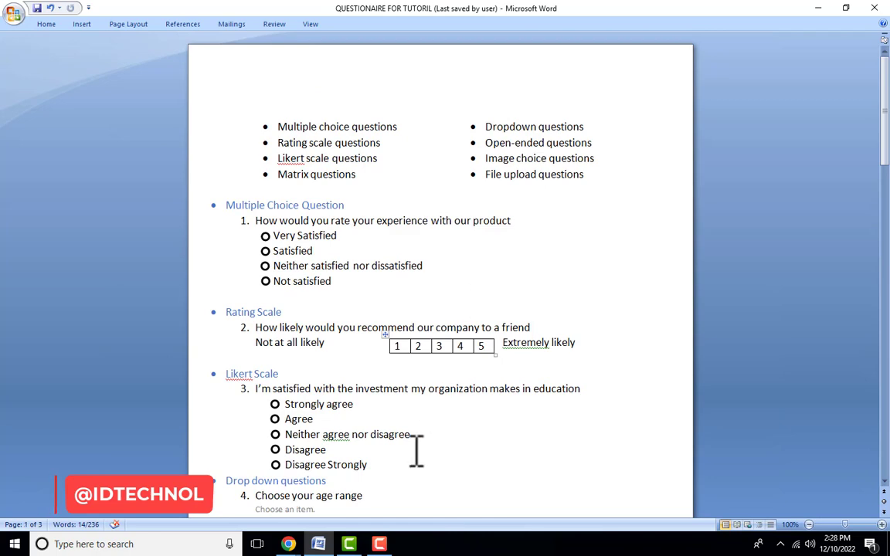
Step: Check the file upload question in the My Questionnaire respondent view by opening and closing its Insert file dialog
{"action": "mouse_move", "coordinate": [288, 543]}
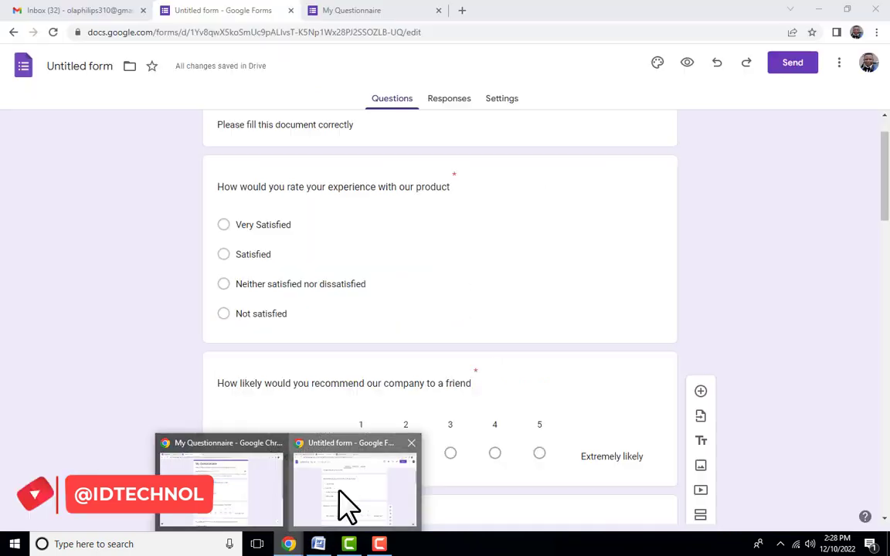
{"action": "left_click", "coordinate": [346, 506]}
{"action": "left_click", "coordinate": [378, 14]}
{"action": "scroll", "coordinate": [557, 338], "scroll_direction": "up", "scroll_amount": 10}
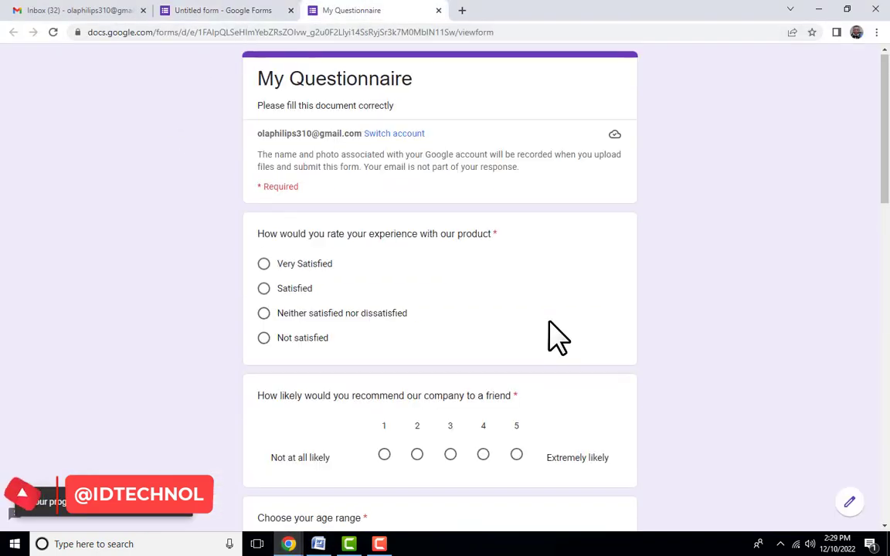
{"action": "scroll", "coordinate": [558, 337], "scroll_direction": "down", "scroll_amount": 8}
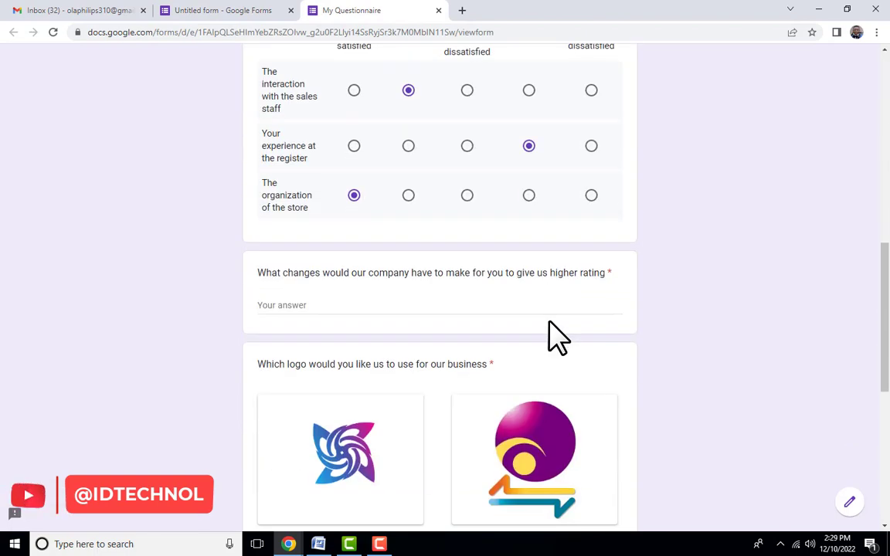
{"action": "scroll", "coordinate": [557, 337], "scroll_direction": "down", "scroll_amount": 10}
{"action": "left_click", "coordinate": [302, 390]}
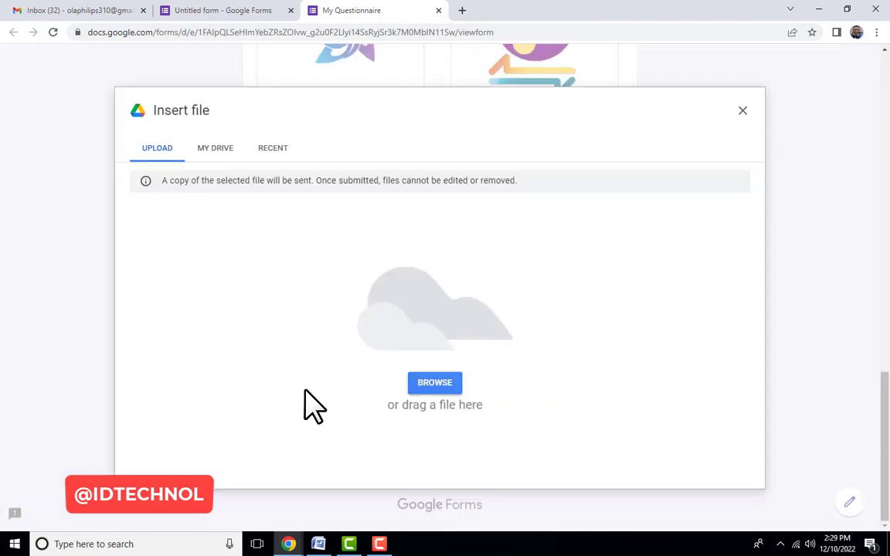
{"action": "left_click", "coordinate": [742, 110]}
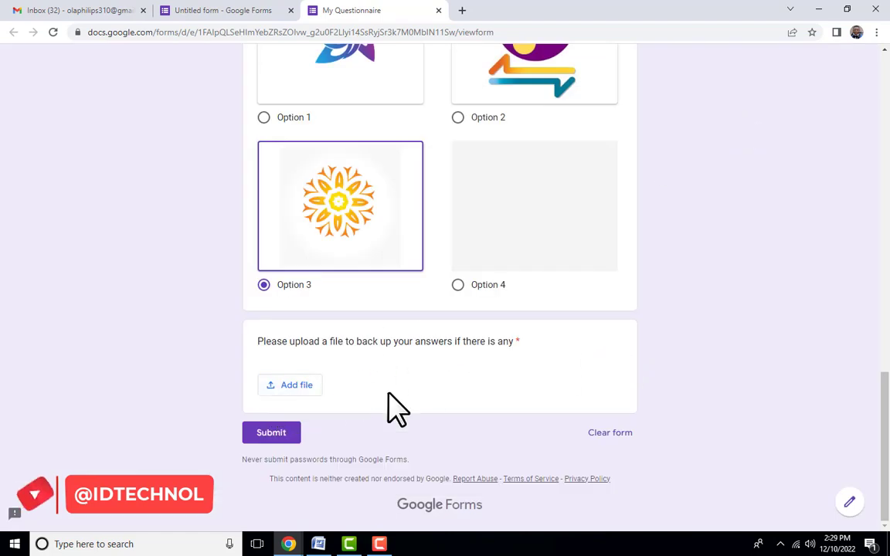
Step: Examine the whole questionnaire in the respondent view, from the title to the file upload question
{"action": "scroll", "coordinate": [344, 401], "scroll_direction": "up", "scroll_amount": 5}
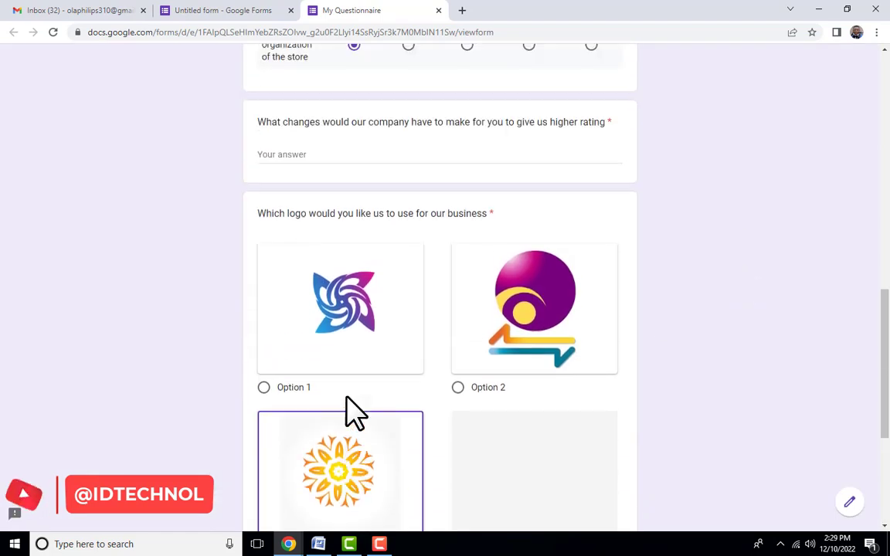
{"action": "scroll", "coordinate": [352, 413], "scroll_direction": "down", "scroll_amount": 4}
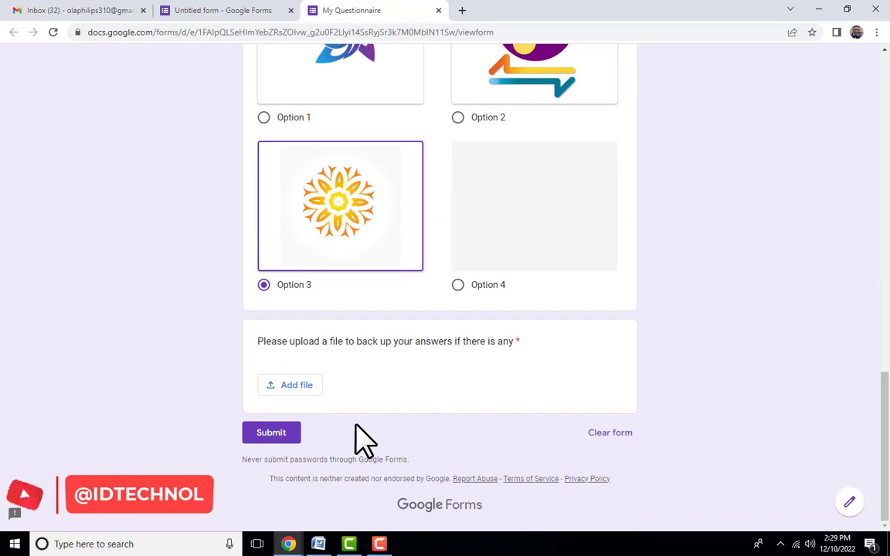
{"action": "scroll", "coordinate": [533, 378], "scroll_direction": "up", "scroll_amount": 15}
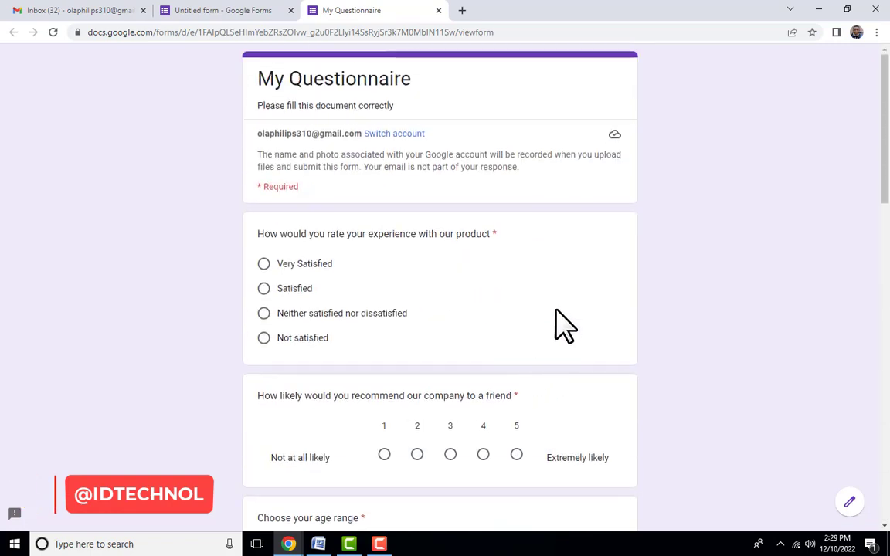
{"action": "scroll", "coordinate": [564, 324], "scroll_direction": "down", "scroll_amount": 12}
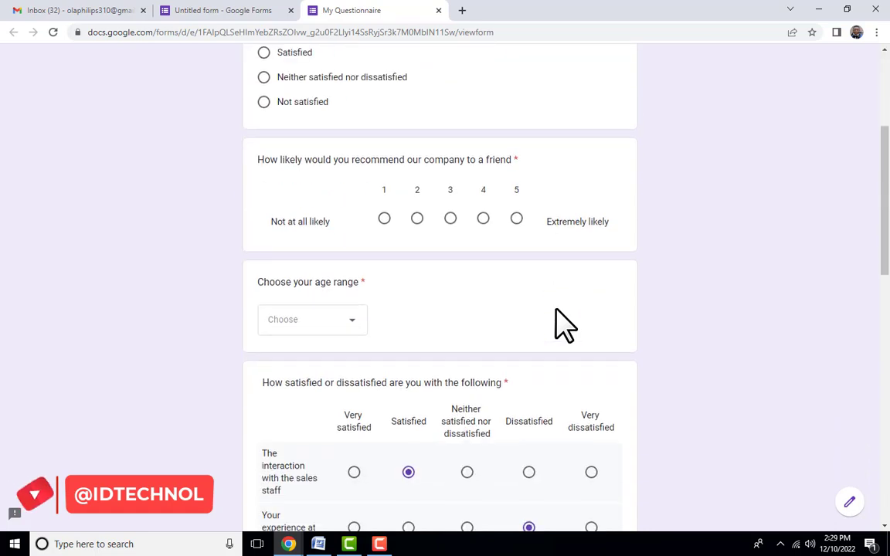
{"action": "scroll", "coordinate": [563, 329], "scroll_direction": "down", "scroll_amount": 2}
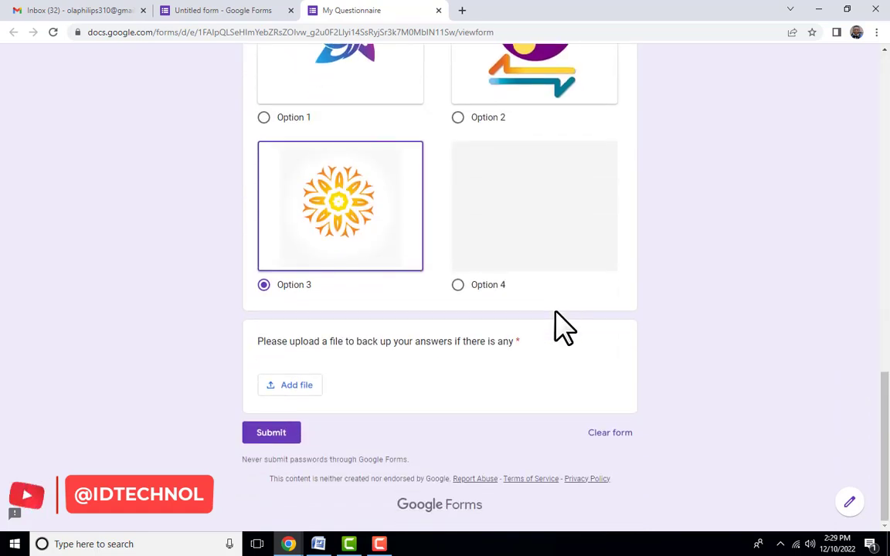
{"action": "scroll", "coordinate": [564, 329], "scroll_direction": "up", "scroll_amount": 9}
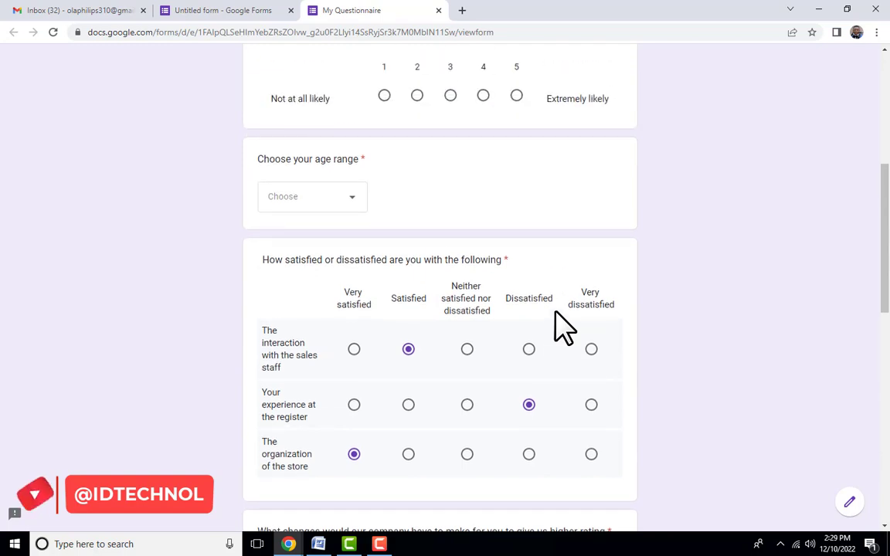
{"action": "scroll", "coordinate": [564, 329], "scroll_direction": "up", "scroll_amount": 5}
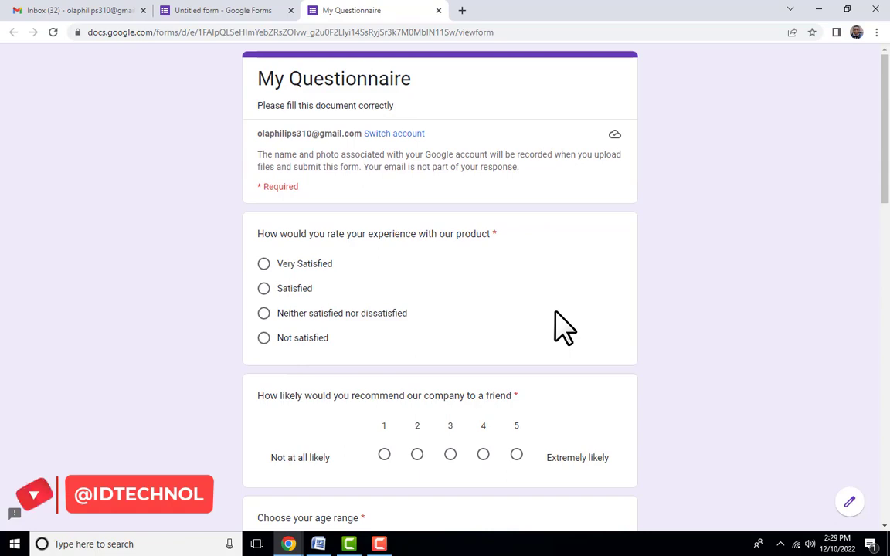
{"action": "scroll", "coordinate": [564, 328], "scroll_direction": "down", "scroll_amount": 8}
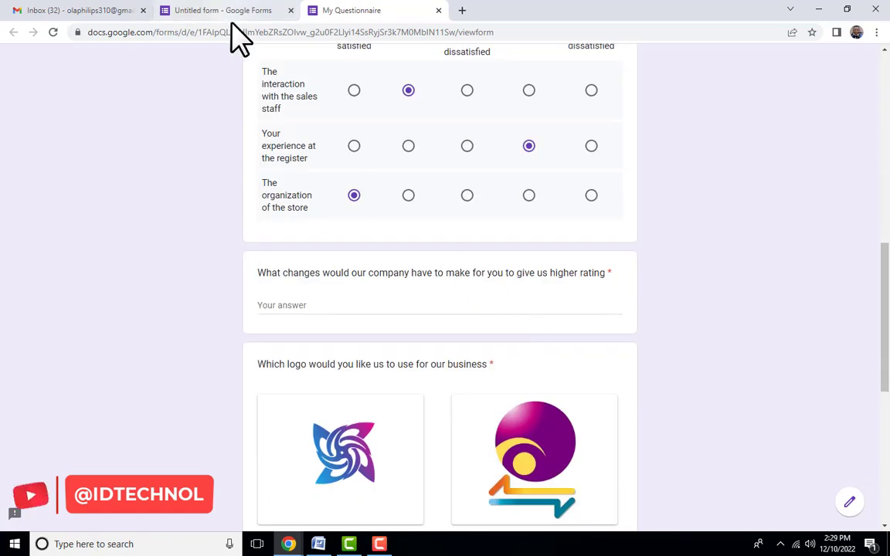
Step: Return to the form editor and add a new section after the file upload question
{"action": "left_click", "coordinate": [224, 10]}
{"action": "scroll", "coordinate": [773, 417], "scroll_direction": "down", "scroll_amount": 3}
{"action": "scroll", "coordinate": [714, 471], "scroll_direction": "down", "scroll_amount": 2}
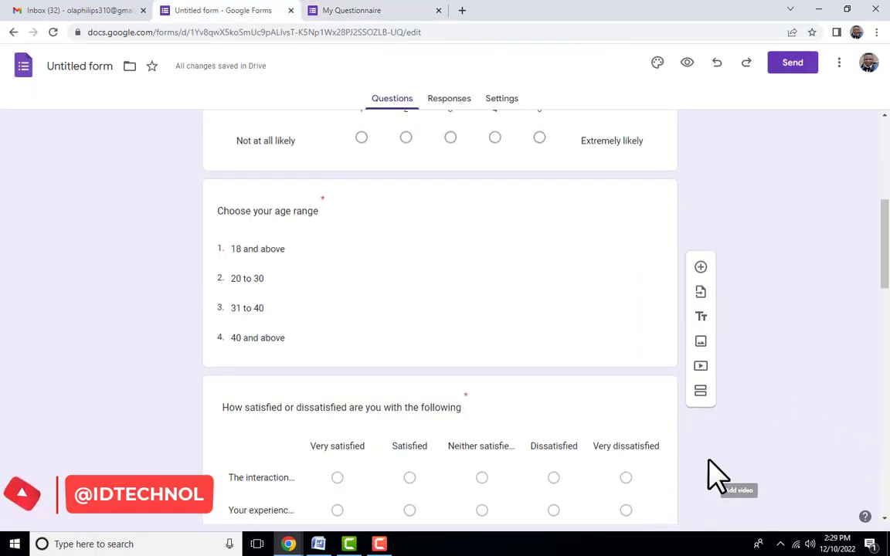
{"action": "scroll", "coordinate": [717, 475], "scroll_direction": "down", "scroll_amount": 1}
{"action": "scroll", "coordinate": [699, 262], "scroll_direction": "up", "scroll_amount": 4}
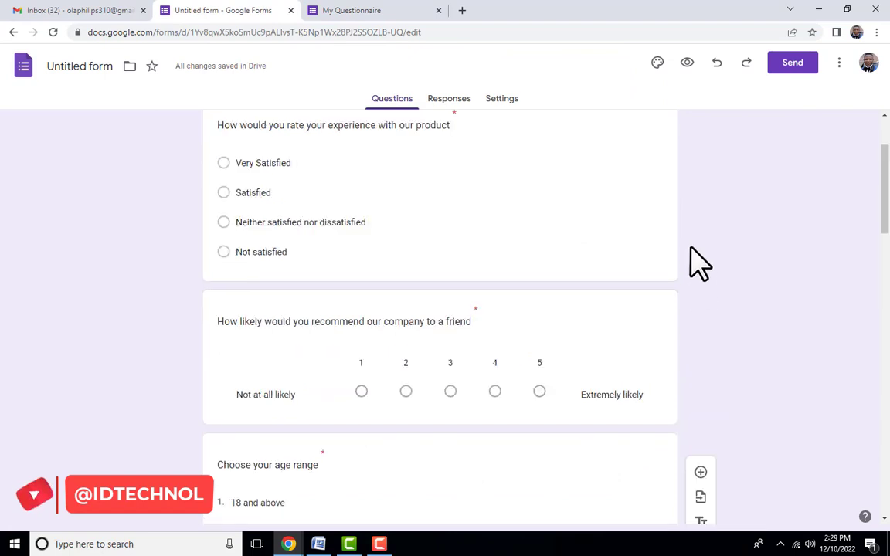
{"action": "scroll", "coordinate": [701, 255], "scroll_direction": "up", "scroll_amount": 2}
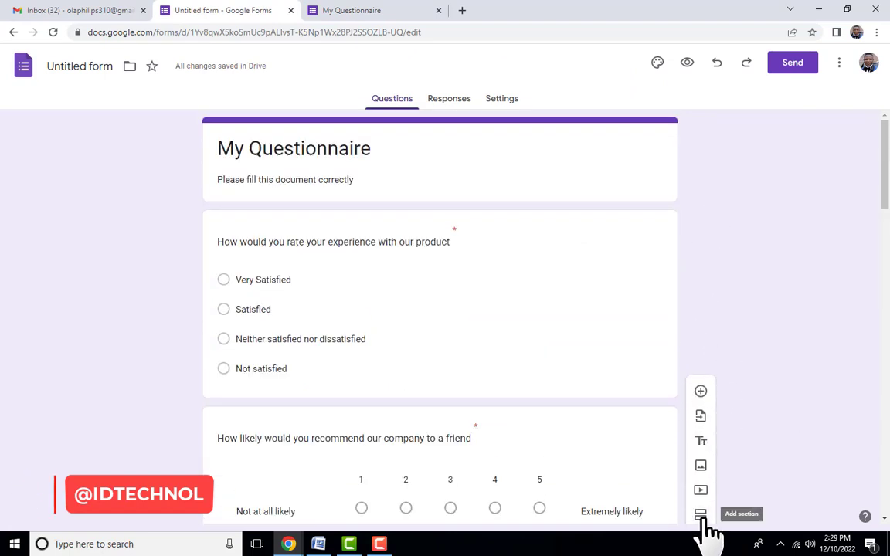
{"action": "left_click", "coordinate": [701, 516]}
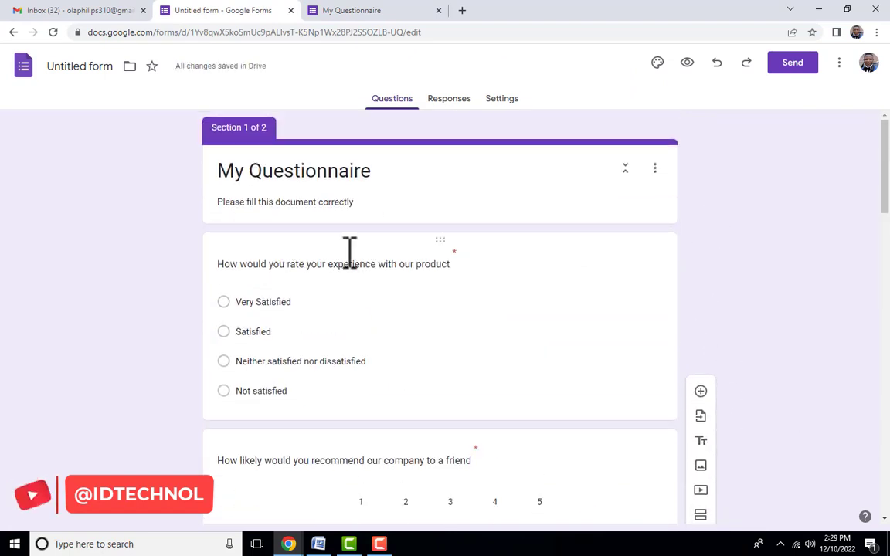
{"action": "scroll", "coordinate": [178, 115], "scroll_direction": "down", "scroll_amount": 4}
{"action": "scroll", "coordinate": [248, 163], "scroll_direction": "up", "scroll_amount": 4}
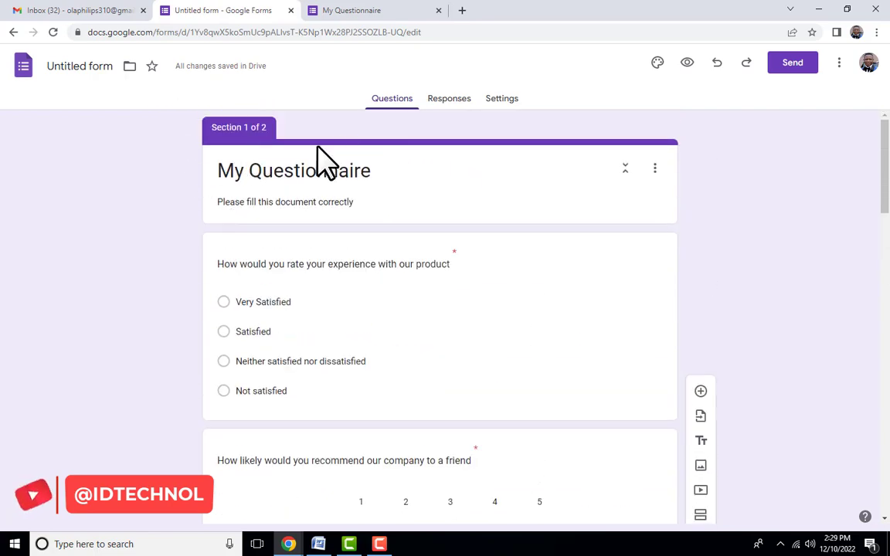
Step: Reload the My Questionnaire respondent view and try to continue to the second section
{"action": "scroll", "coordinate": [436, 259], "scroll_direction": "down", "scroll_amount": 15}
{"action": "scroll", "coordinate": [436, 259], "scroll_direction": "down", "scroll_amount": 4}
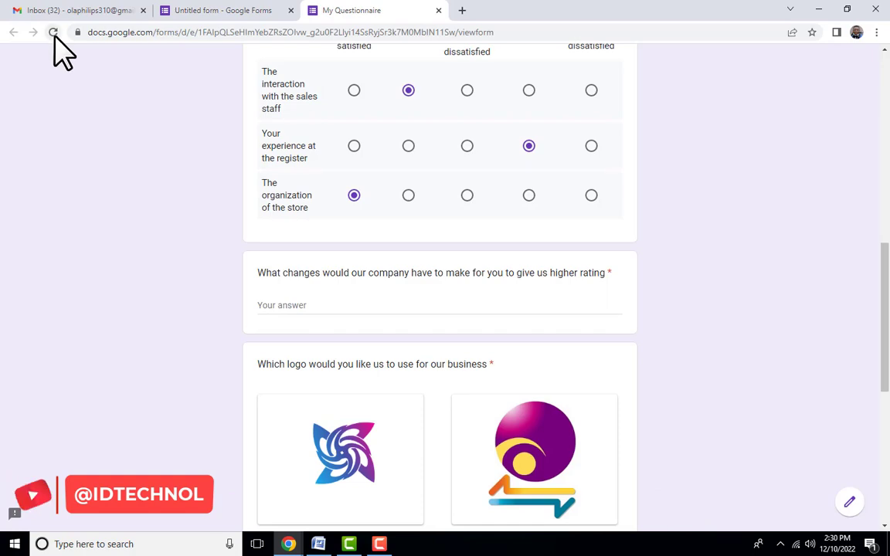
{"action": "scroll", "coordinate": [518, 249], "scroll_direction": "down", "scroll_amount": 5}
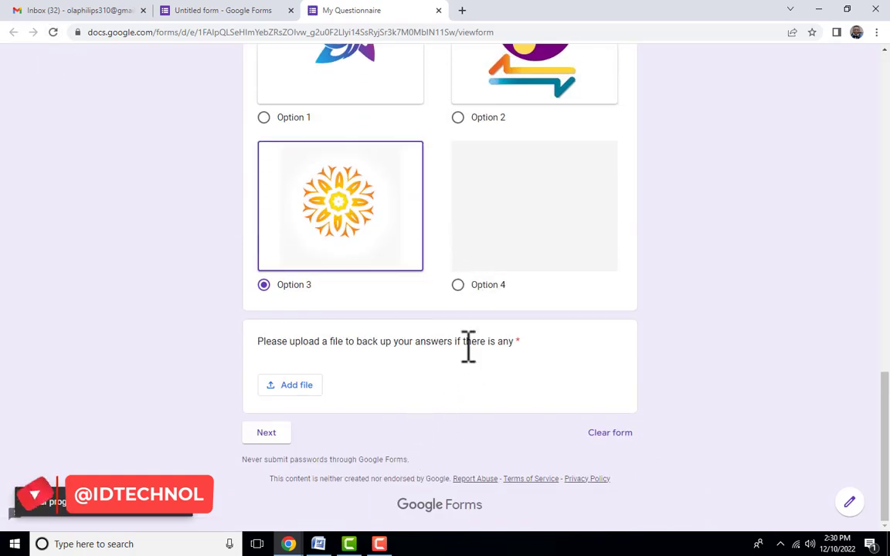
{"action": "left_click", "coordinate": [270, 435]}
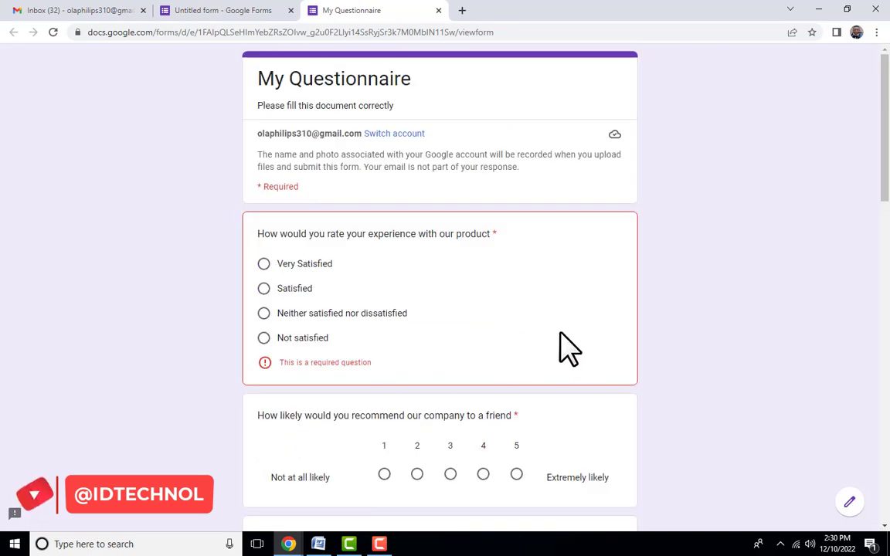
Step: Return to the form editor and make the product experience and company recommendation questions optional
{"action": "scroll", "coordinate": [570, 349], "scroll_direction": "down", "scroll_amount": 15}
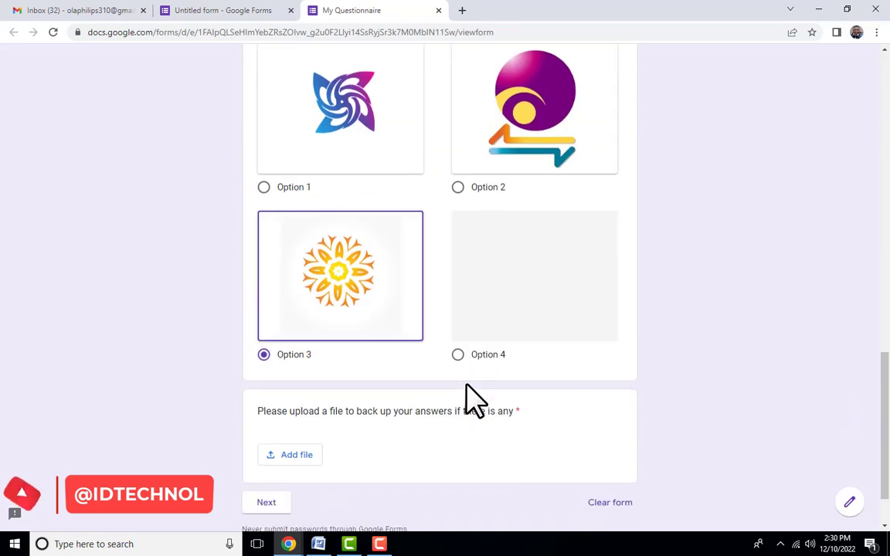
{"action": "scroll", "coordinate": [467, 397], "scroll_direction": "up", "scroll_amount": 12}
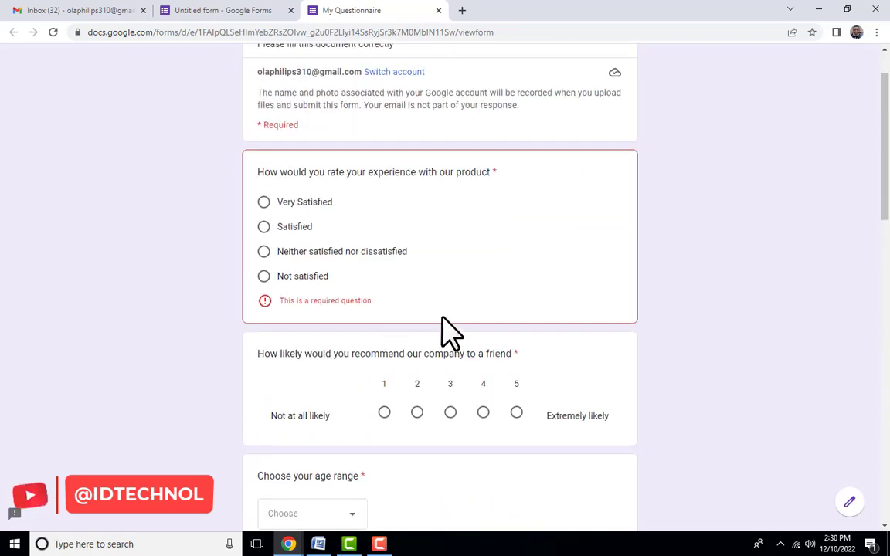
{"action": "scroll", "coordinate": [451, 332], "scroll_direction": "up", "scroll_amount": 3}
{"action": "key", "text": "ctrl+shift+Tab"}
{"action": "scroll", "coordinate": [655, 338], "scroll_direction": "up", "scroll_amount": 10}
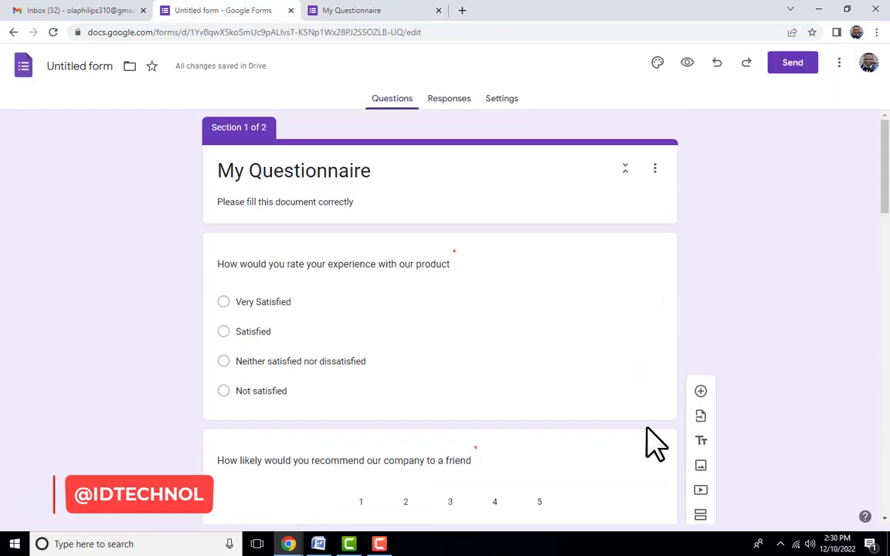
{"action": "left_click", "coordinate": [477, 297]}
{"action": "left_click", "coordinate": [625, 491]}
{"action": "scroll", "coordinate": [610, 371], "scroll_direction": "down", "scroll_amount": 4}
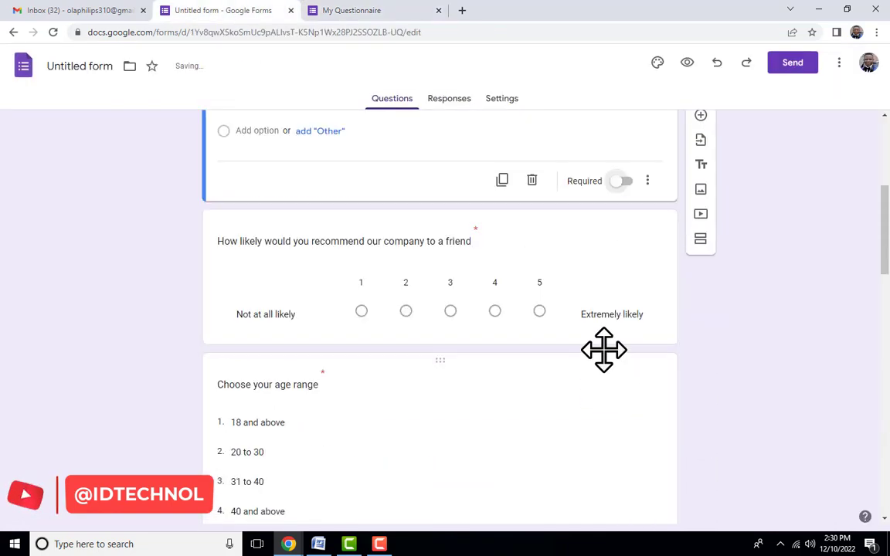
{"action": "left_click", "coordinate": [610, 278]}
{"action": "left_click", "coordinate": [627, 376]}
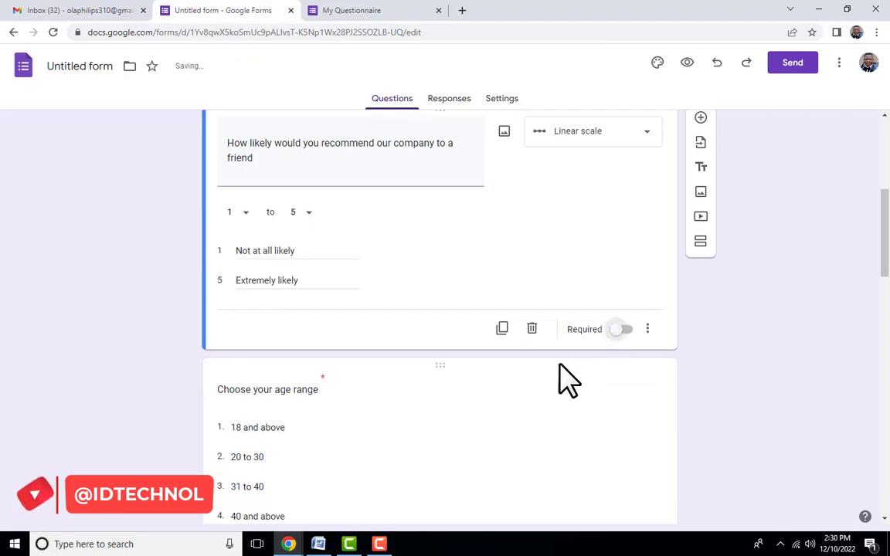
Step: Make the age range question and all remaining questions, down to the file upload question, optional
{"action": "scroll", "coordinate": [572, 324], "scroll_direction": "down", "scroll_amount": 5}
{"action": "left_click", "coordinate": [576, 139]}
{"action": "left_click", "coordinate": [624, 272]}
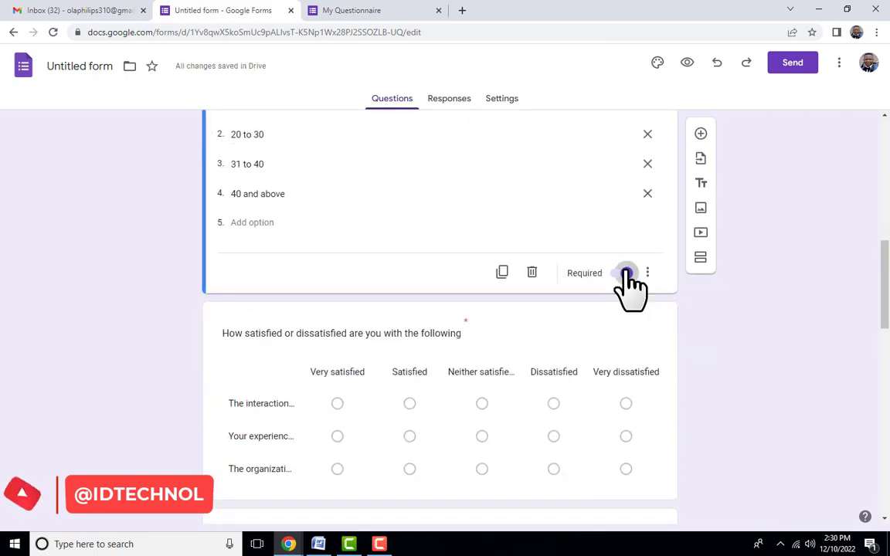
{"action": "scroll", "coordinate": [530, 352], "scroll_direction": "down", "scroll_amount": 2}
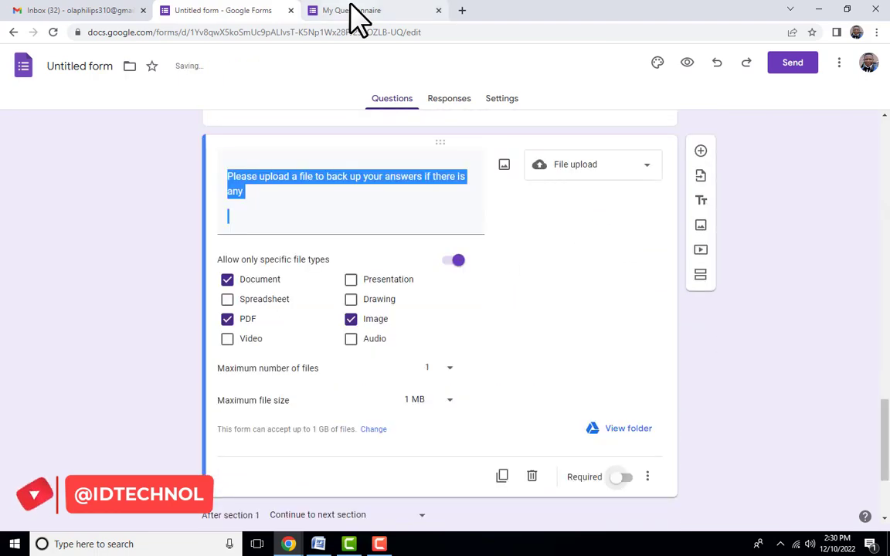
Step: Reload the My Questionnaire respondent view, continue to the second section and go back to the first one
{"action": "left_click", "coordinate": [358, 14]}
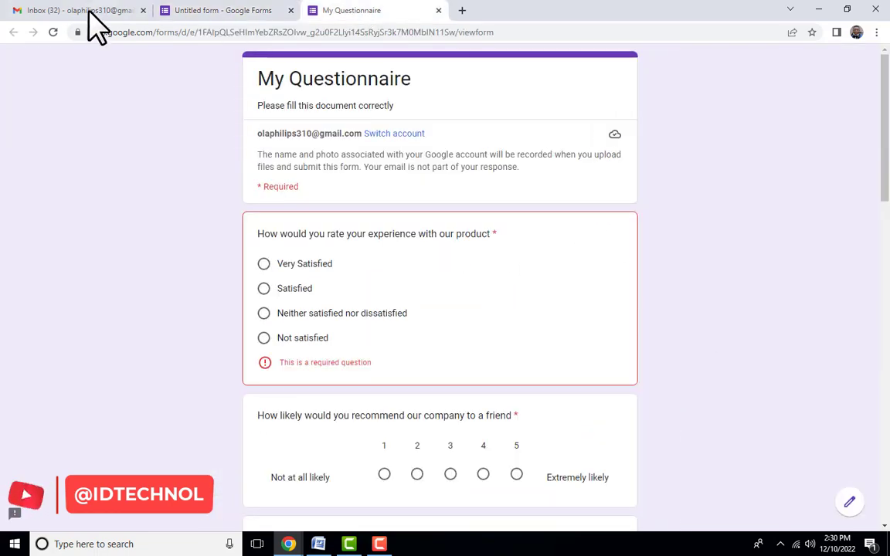
{"action": "left_click", "coordinate": [52, 32]}
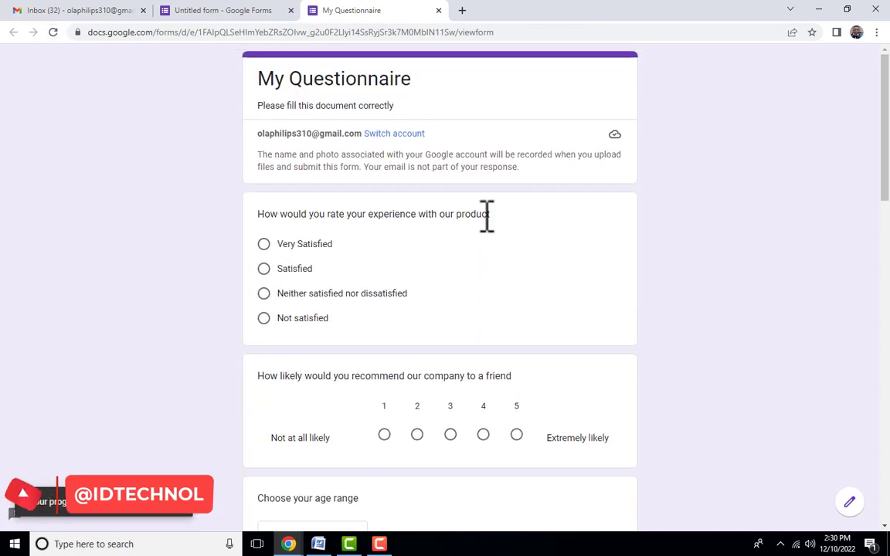
{"action": "scroll", "coordinate": [487, 220], "scroll_direction": "down", "scroll_amount": 15}
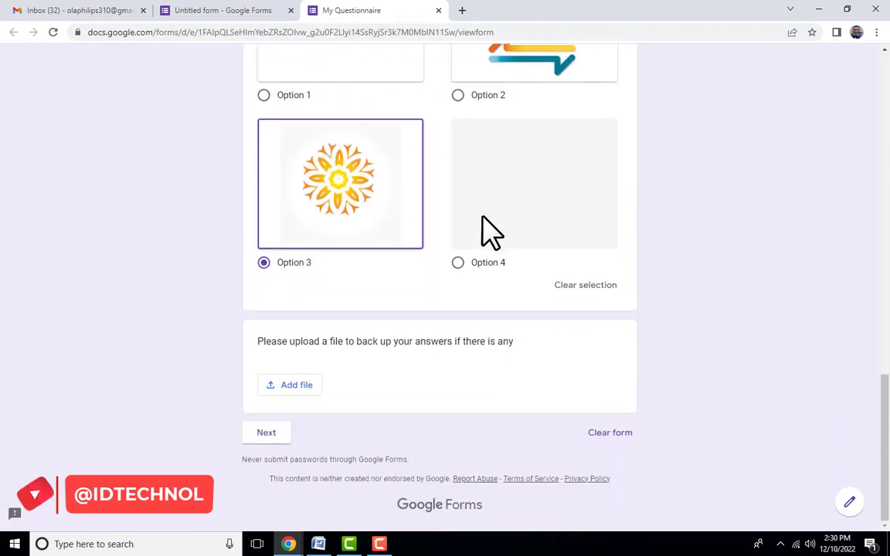
{"action": "left_click", "coordinate": [279, 438]}
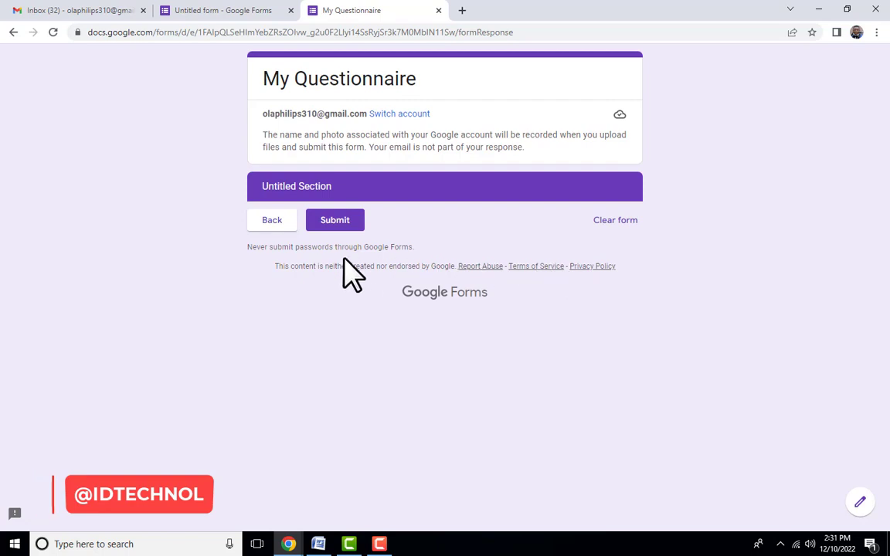
{"action": "left_click", "coordinate": [272, 222]}
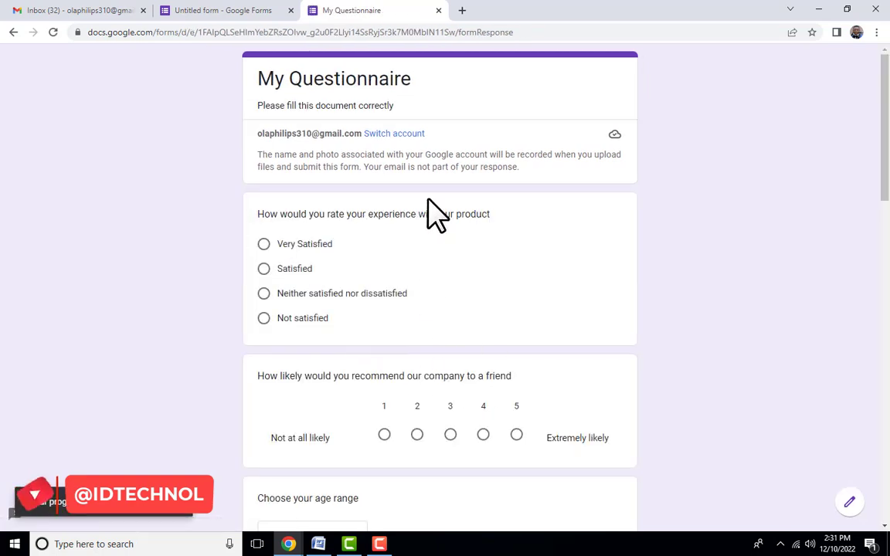
{"action": "scroll", "coordinate": [533, 324], "scroll_direction": "down", "scroll_amount": 10}
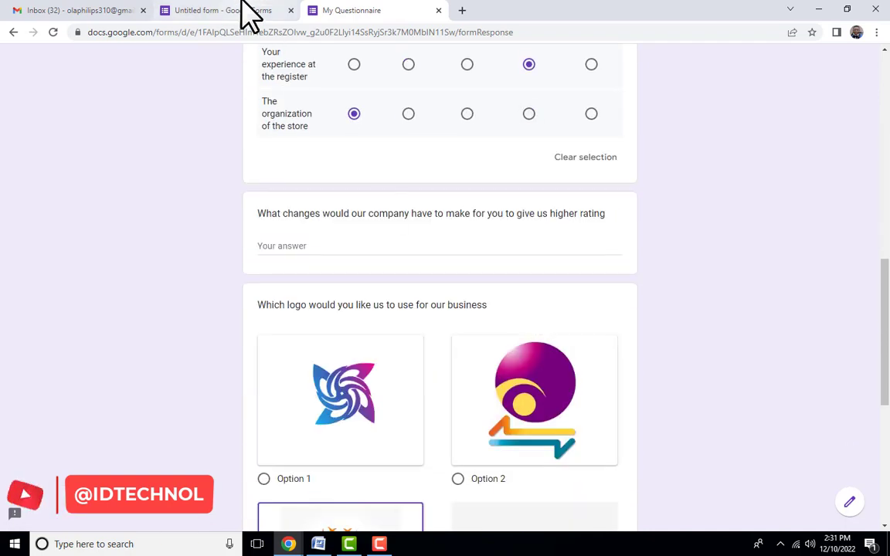
Step: Return to the form editor and move the file upload question into section 2
{"action": "left_click", "coordinate": [242, 9]}
{"action": "scroll", "coordinate": [512, 391], "scroll_direction": "down", "scroll_amount": 3}
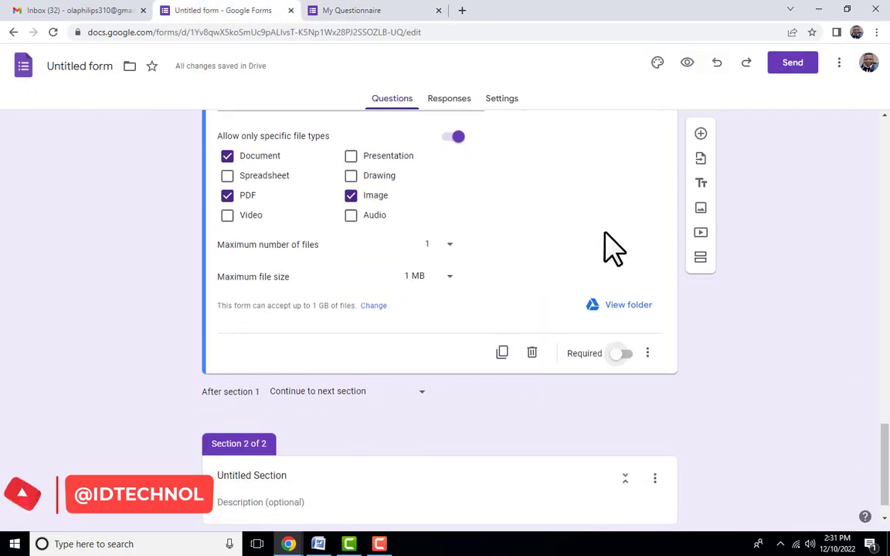
{"action": "scroll", "coordinate": [571, 247], "scroll_direction": "up", "scroll_amount": 3}
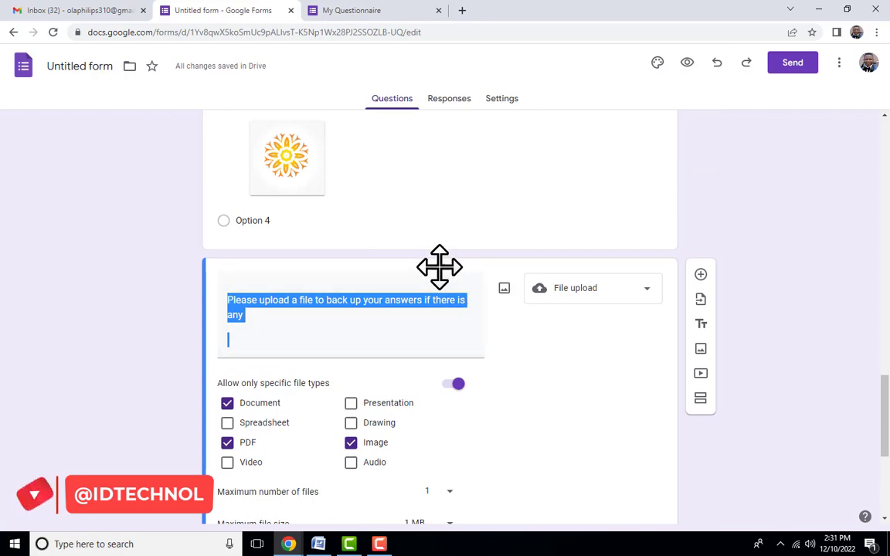
{"action": "scroll", "coordinate": [500, 270], "scroll_direction": "down", "scroll_amount": 3}
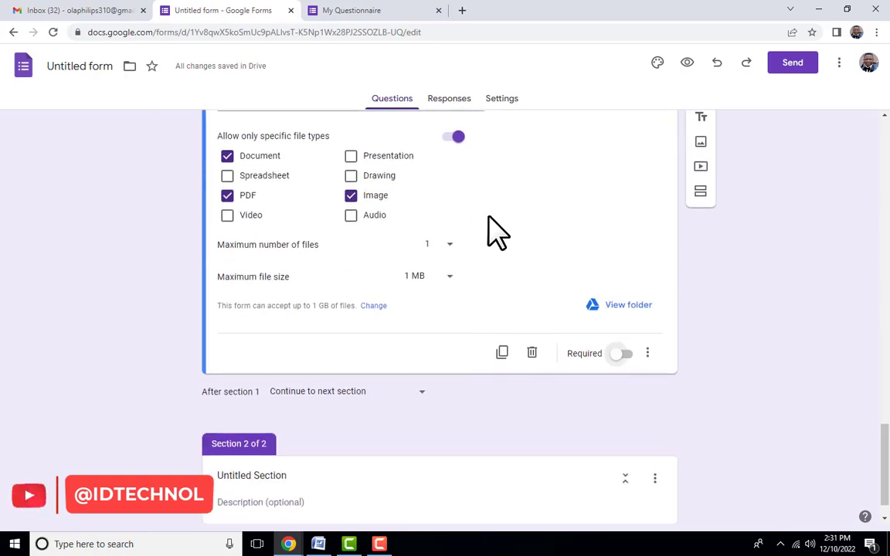
{"action": "scroll", "coordinate": [487, 233], "scroll_direction": "up", "scroll_amount": 1}
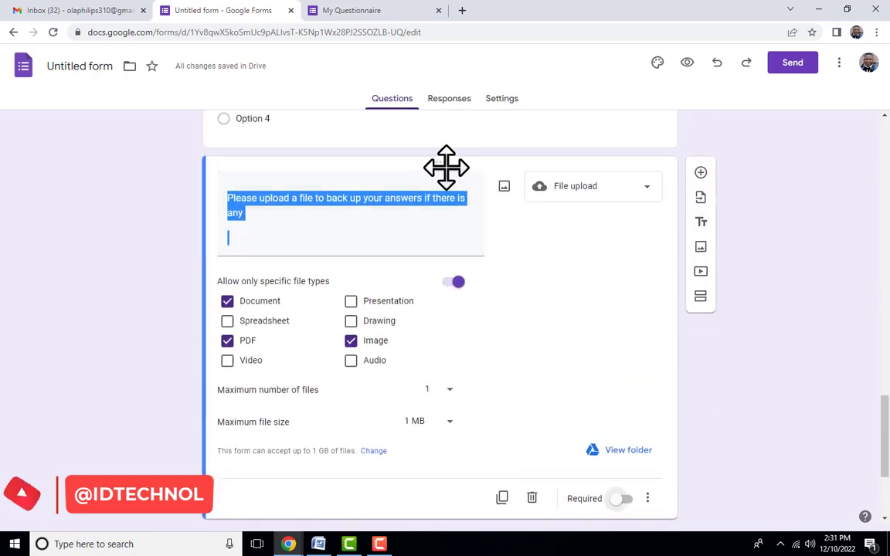
{"action": "left_click_drag", "start_coordinate": [440, 162], "coordinate": [445, 288]}
Step: Move the question about which logo to use for the business into section 2, above the file upload question
{"action": "scroll", "coordinate": [461, 283], "scroll_direction": "up", "scroll_amount": 6}
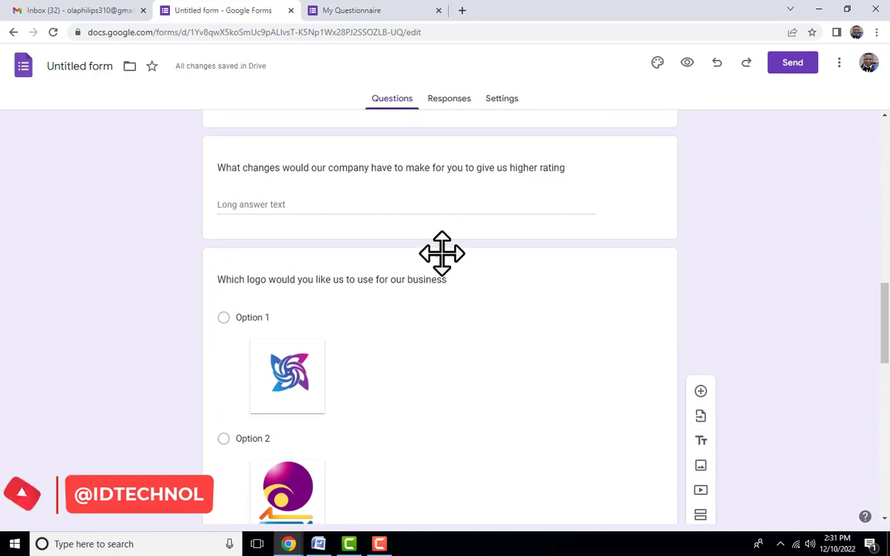
{"action": "left_click_drag", "start_coordinate": [441, 253], "coordinate": [455, 323]}
{"action": "scroll", "coordinate": [496, 298], "scroll_direction": "up", "scroll_amount": 5}
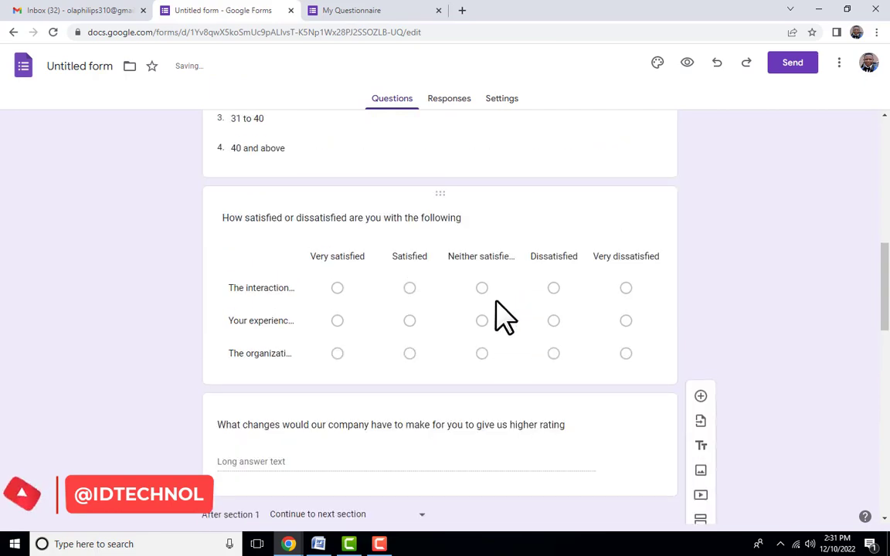
{"action": "scroll", "coordinate": [510, 316], "scroll_direction": "up", "scroll_amount": 4}
{"action": "scroll", "coordinate": [513, 324], "scroll_direction": "down", "scroll_amount": 5}
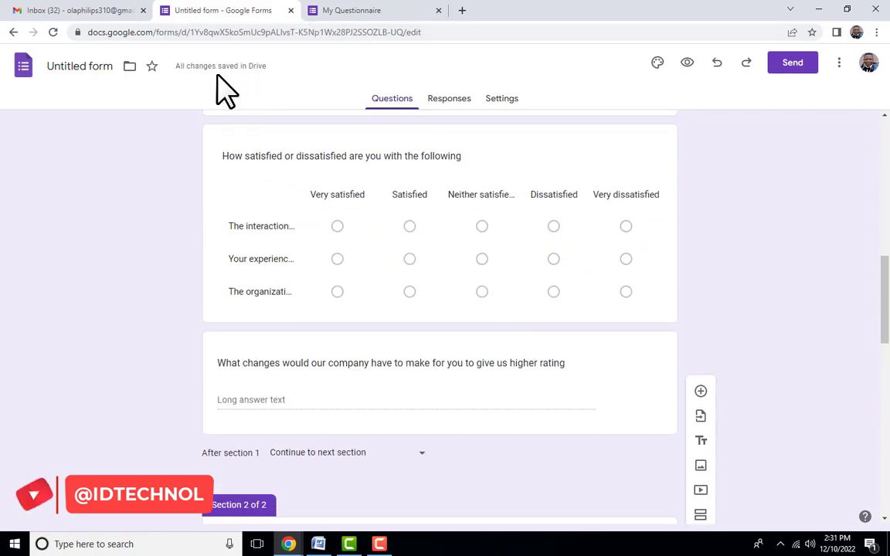
Step: Reload the My Questionnaire respondent view and examine the questions in its first section
{"action": "left_click", "coordinate": [356, 11]}
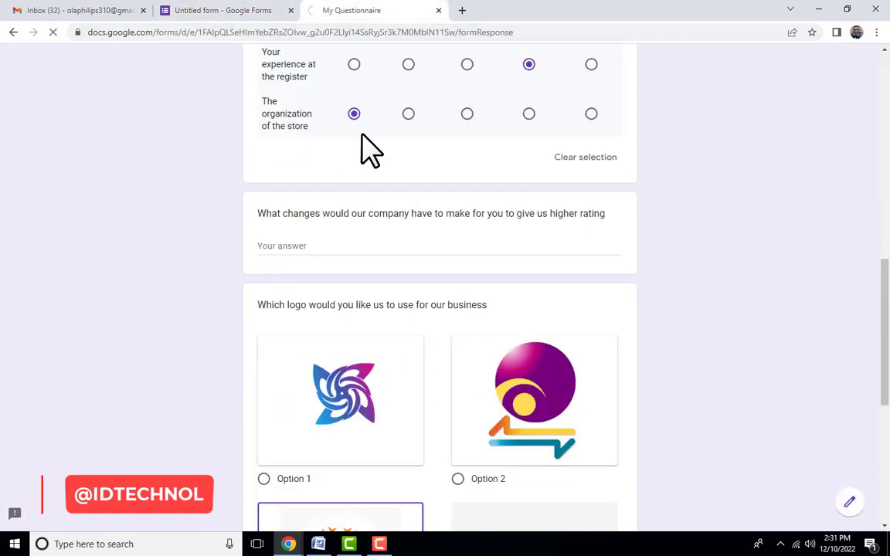
{"action": "scroll", "coordinate": [478, 155], "scroll_direction": "down", "scroll_amount": 4}
{"action": "scroll", "coordinate": [479, 139], "scroll_direction": "down", "scroll_amount": 3}
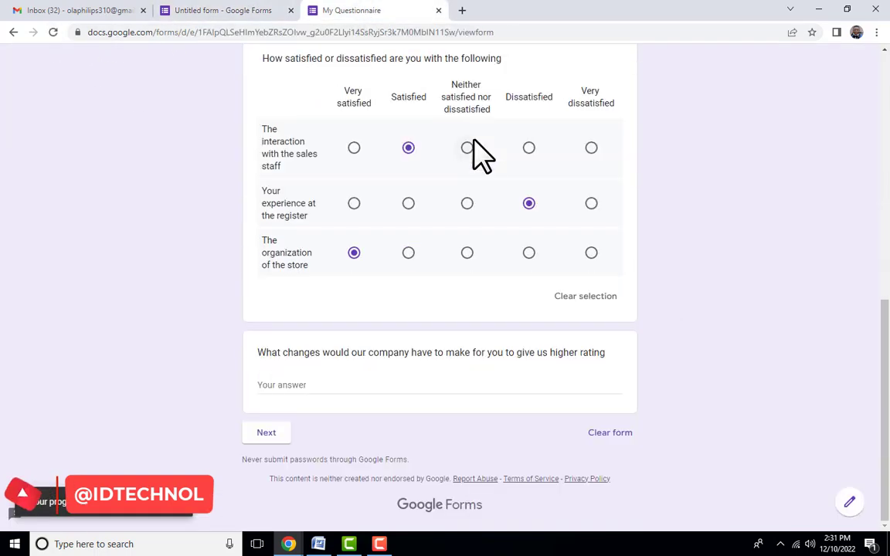
{"action": "scroll", "coordinate": [482, 154], "scroll_direction": "up", "scroll_amount": 7}
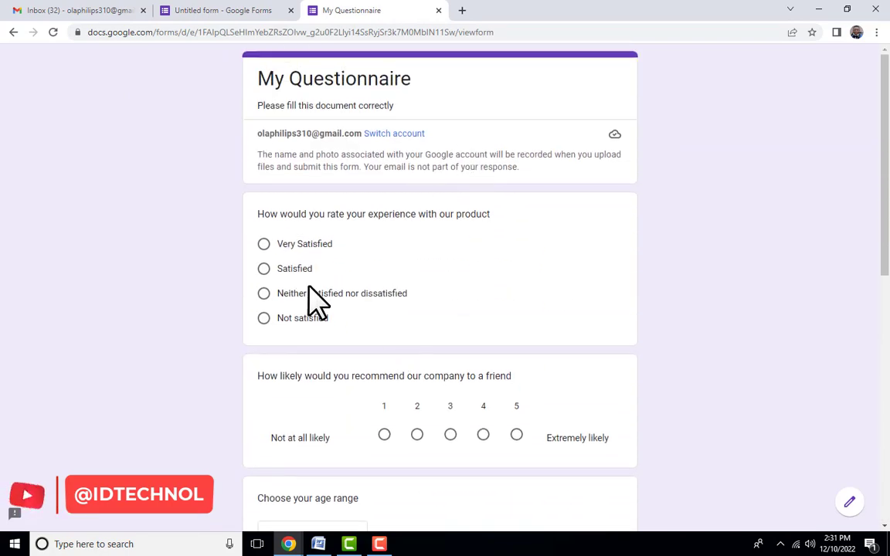
{"action": "scroll", "coordinate": [389, 264], "scroll_direction": "down", "scroll_amount": 3}
{"action": "scroll", "coordinate": [347, 341], "scroll_direction": "down", "scroll_amount": 4}
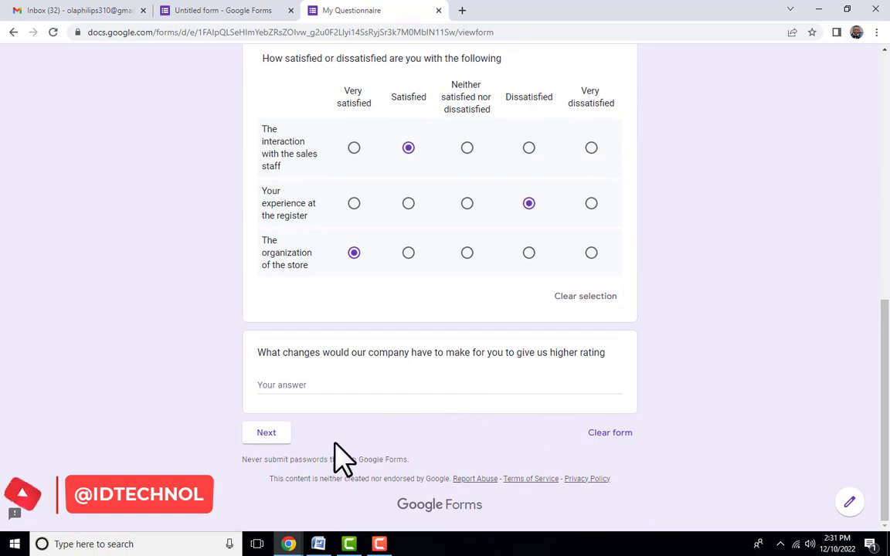
Step: Continue to the second section of the respondent view and examine its logo and file upload questions
{"action": "left_click", "coordinate": [267, 434]}
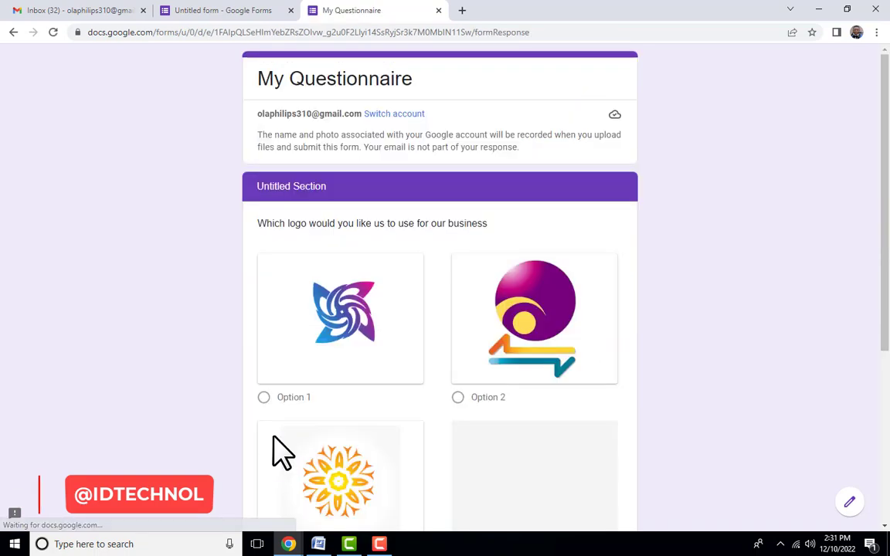
{"action": "scroll", "coordinate": [538, 330], "scroll_direction": "down", "scroll_amount": 2}
{"action": "scroll", "coordinate": [463, 321], "scroll_direction": "up", "scroll_amount": 2}
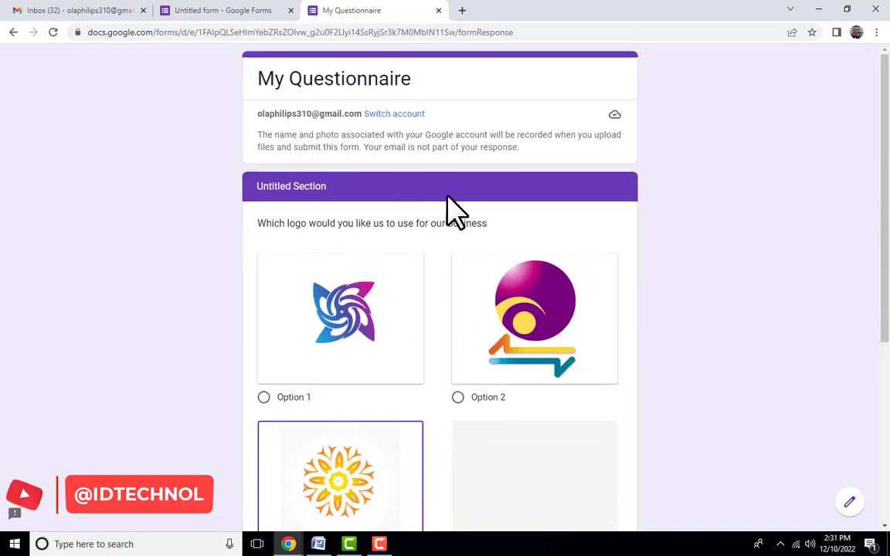
{"action": "scroll", "coordinate": [338, 302], "scroll_direction": "down", "scroll_amount": 4}
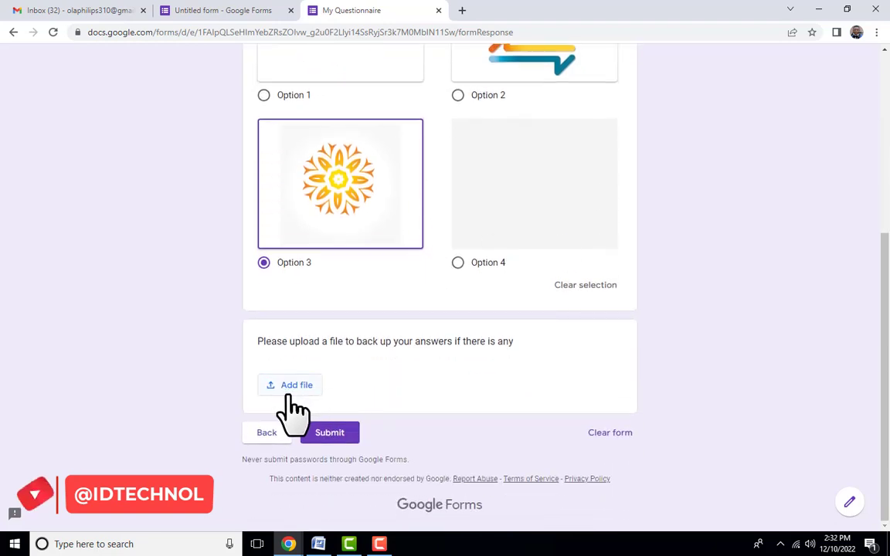
Step: Return to the form editor and move the question about changes needed for a higher rating to the start of section 2
{"action": "left_click", "coordinate": [202, 9]}
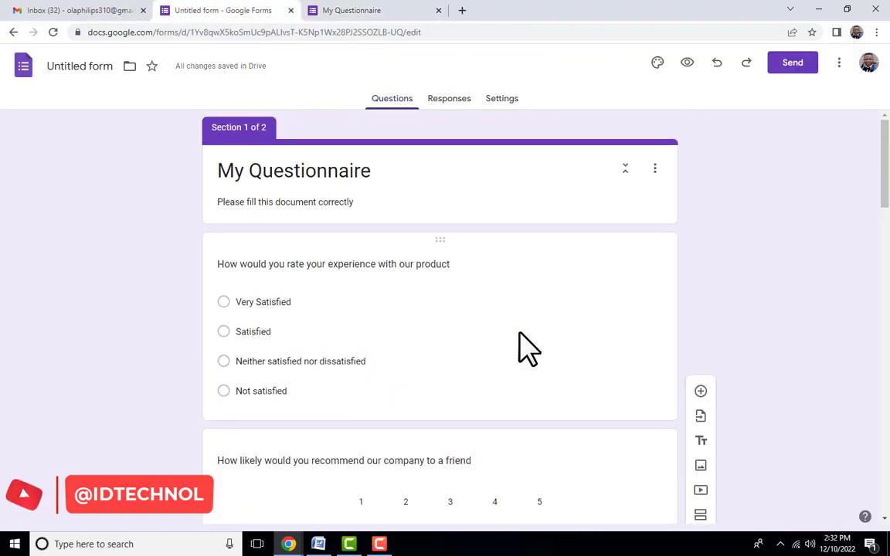
{"action": "scroll", "coordinate": [510, 347], "scroll_direction": "down", "scroll_amount": 9}
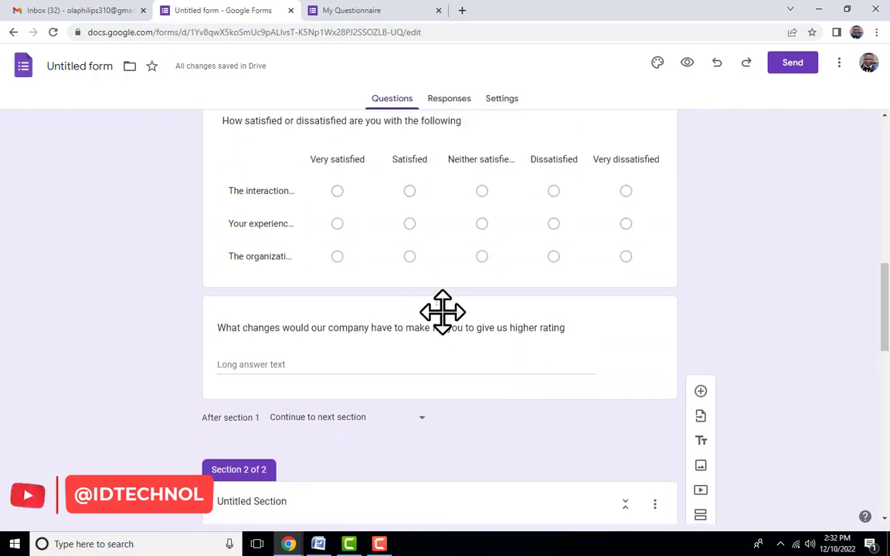
{"action": "left_click_drag", "start_coordinate": [442, 304], "coordinate": [439, 400]}
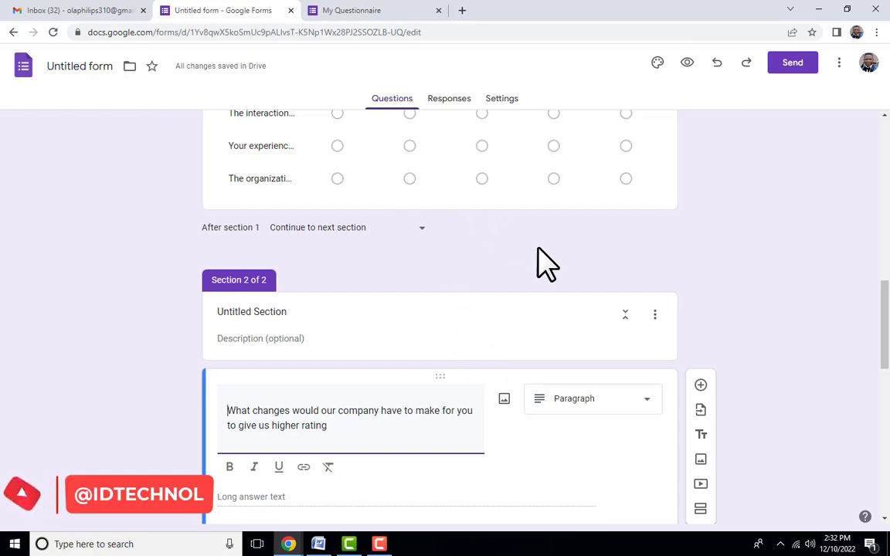
Step: Switch to the My Questionnaire respondent view and go back from the second section to the first
{"action": "left_click", "coordinate": [386, 16]}
{"action": "scroll", "coordinate": [483, 274], "scroll_direction": "up", "scroll_amount": 1}
{"action": "scroll", "coordinate": [302, 457], "scroll_direction": "down", "scroll_amount": 1}
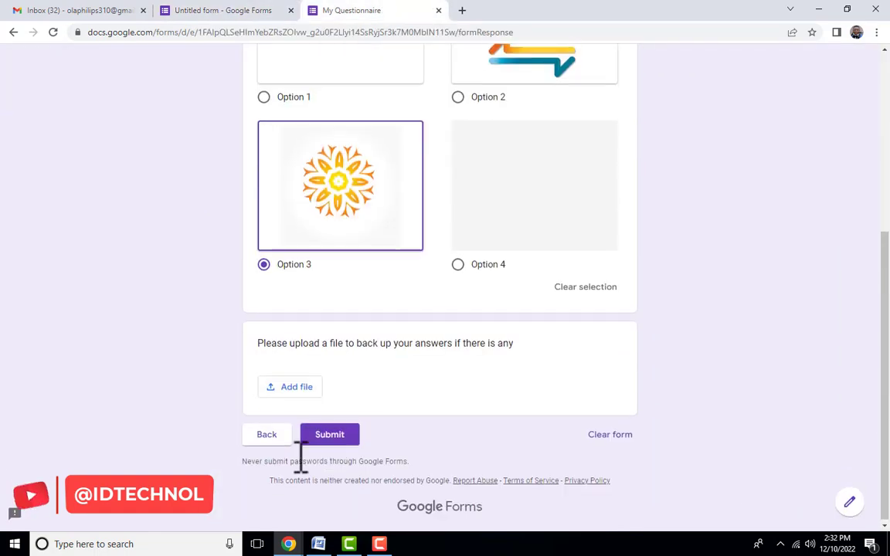
{"action": "left_click", "coordinate": [265, 434]}
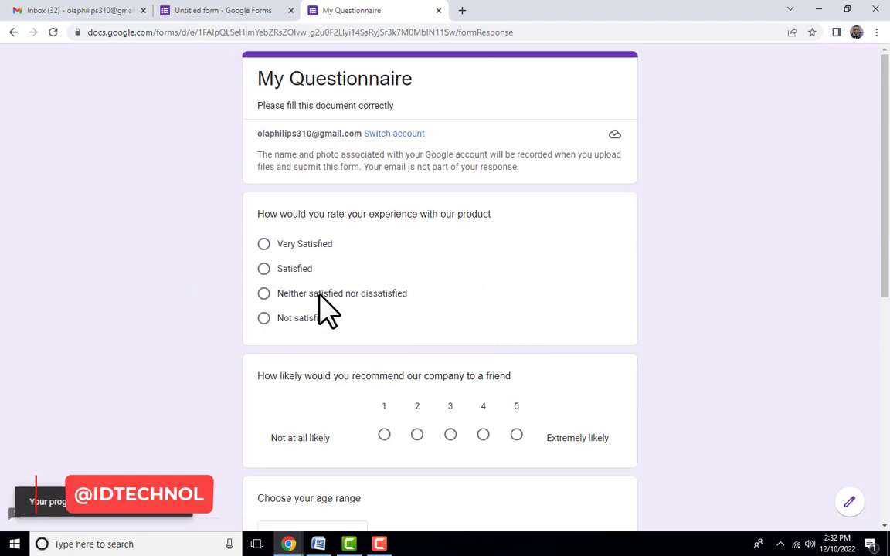
Step: Answer the first section with Satisfied for product experience, 4 for recommending the company, and 20 to 30 for age range
{"action": "left_click", "coordinate": [264, 268]}
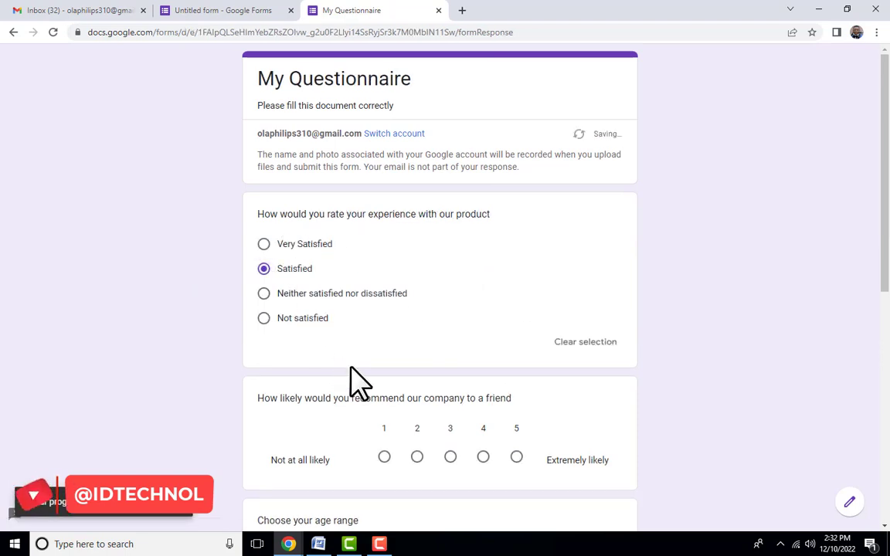
{"action": "left_click", "coordinate": [482, 457]}
{"action": "scroll", "coordinate": [546, 275], "scroll_direction": "down", "scroll_amount": 2}
{"action": "scroll", "coordinate": [546, 276], "scroll_direction": "down", "scroll_amount": 2}
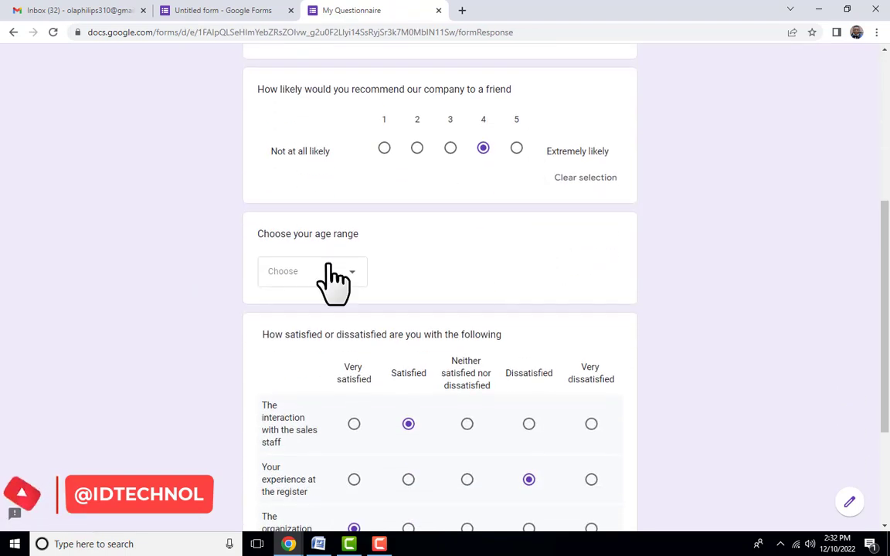
{"action": "left_click", "coordinate": [336, 274]}
{"action": "left_click", "coordinate": [309, 340]}
{"action": "scroll", "coordinate": [566, 378], "scroll_direction": "down", "scroll_amount": 3}
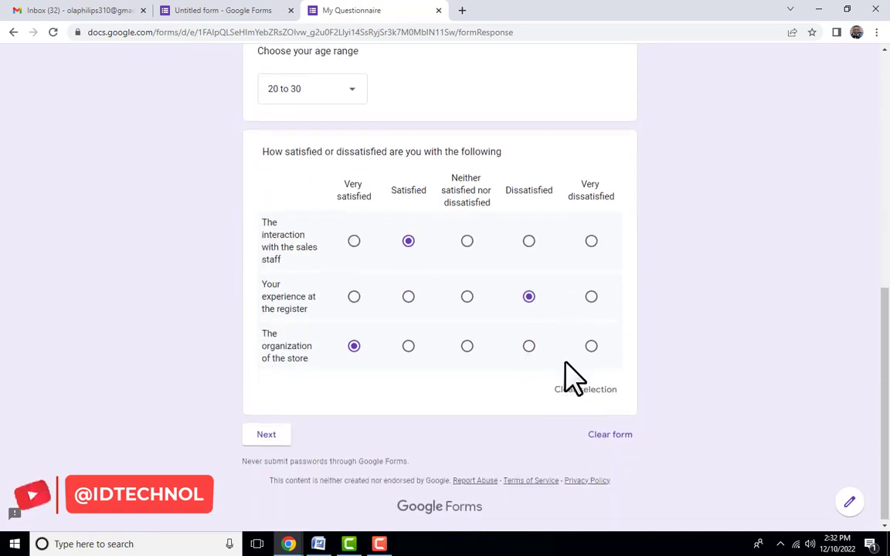
Step: Continue to the second section of the questionnaire and choose Option 2 as the preferred business logo
{"action": "left_click", "coordinate": [272, 435]}
{"action": "scroll", "coordinate": [262, 446], "scroll_direction": "down", "scroll_amount": 4}
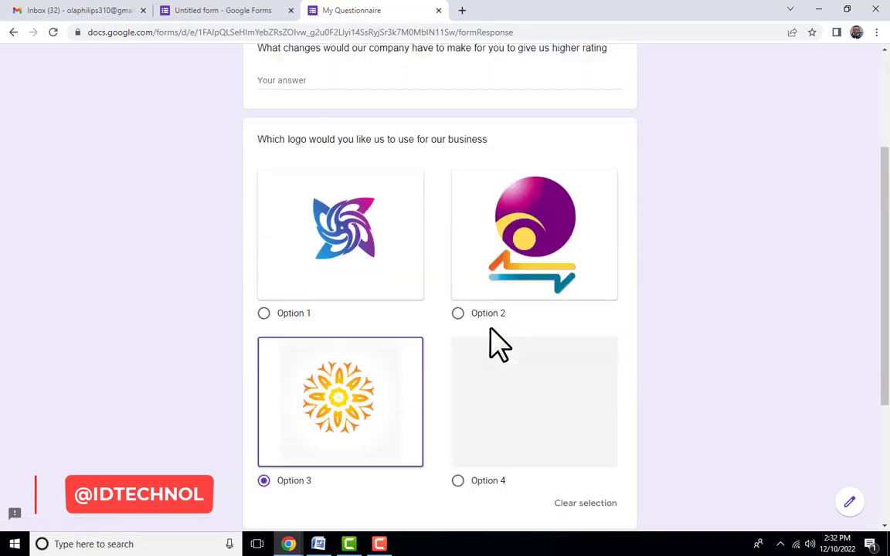
{"action": "left_click", "coordinate": [457, 308]}
{"action": "scroll", "coordinate": [599, 363], "scroll_direction": "down", "scroll_amount": 3}
{"action": "scroll", "coordinate": [596, 363], "scroll_direction": "down", "scroll_amount": 2}
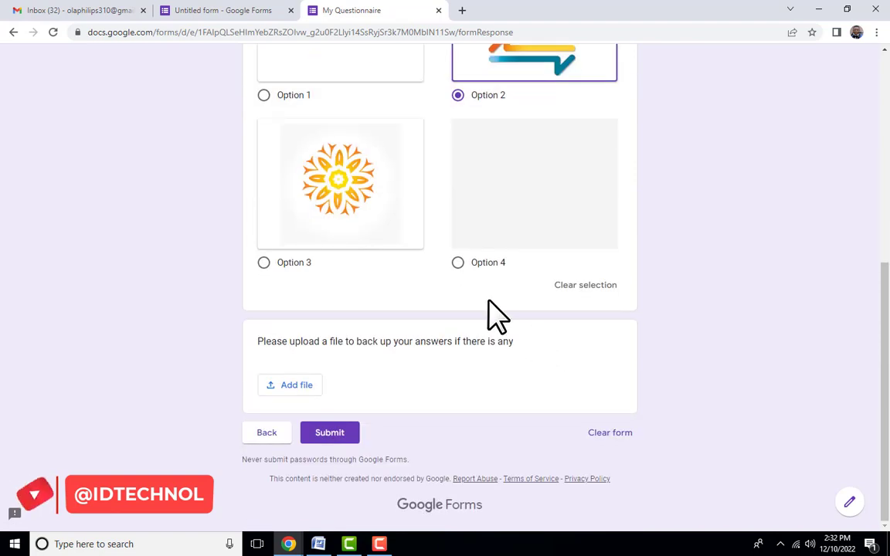
Step: Look at the file upload dialog without adding a file, and submit the questionnaire response
{"action": "left_click", "coordinate": [295, 385]}
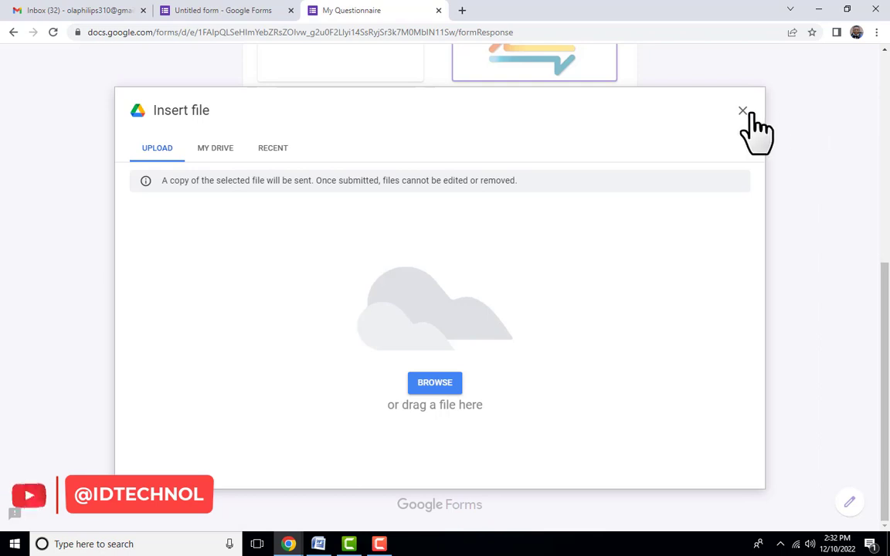
{"action": "left_click", "coordinate": [742, 113]}
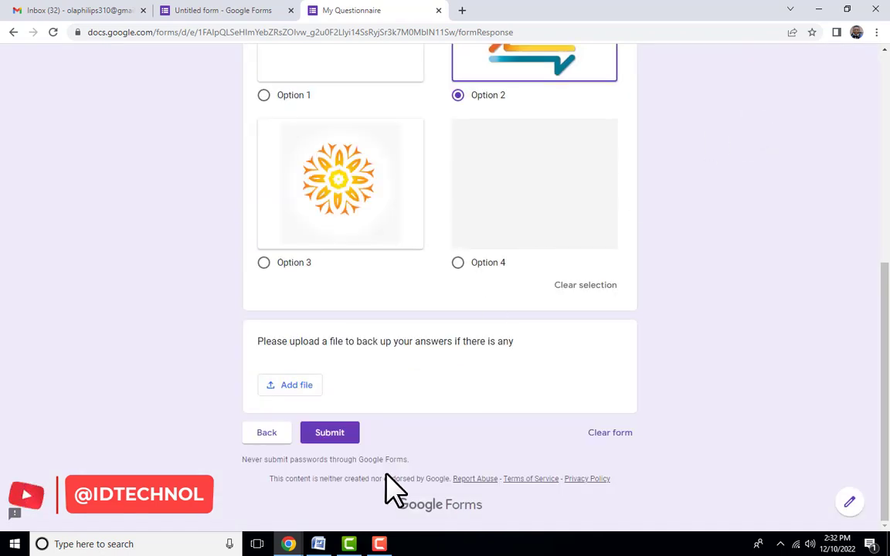
{"action": "left_click", "coordinate": [338, 436]}
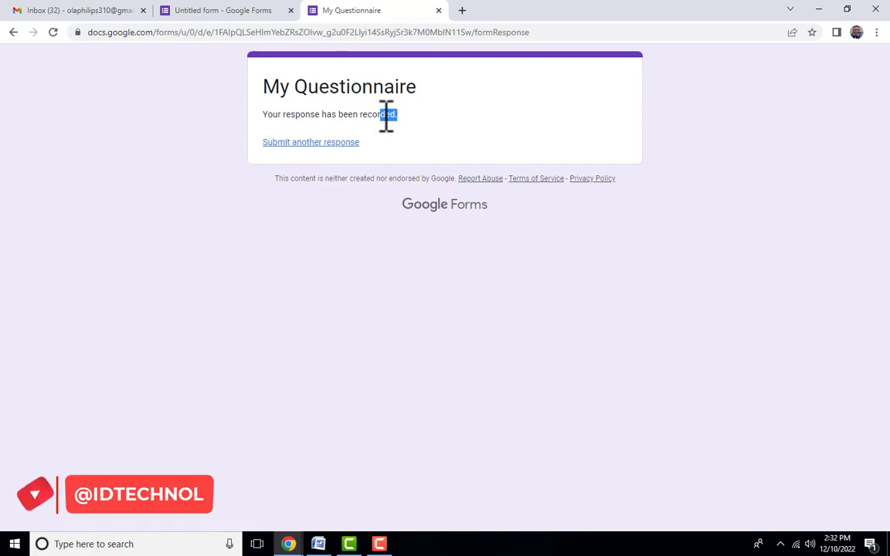
{"action": "left_click_drag", "start_coordinate": [387, 116], "coordinate": [280, 117]}
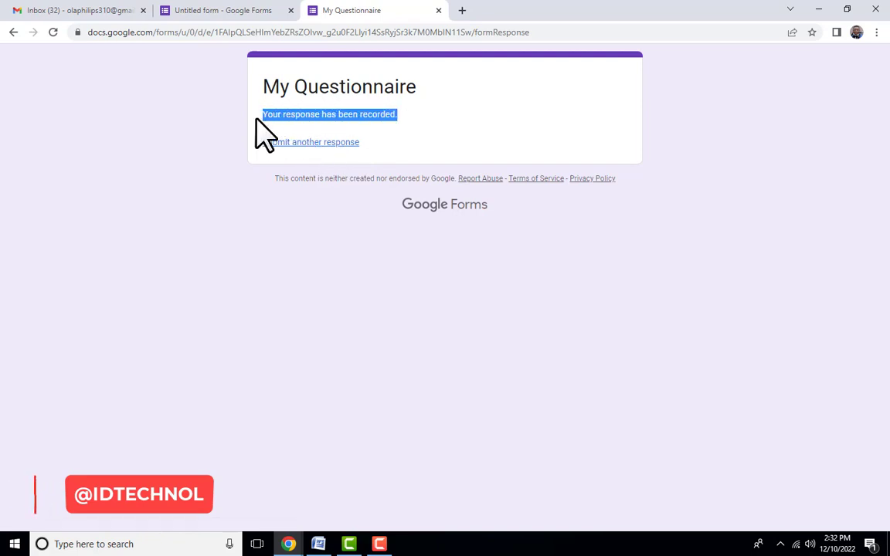
{"action": "left_click_drag", "start_coordinate": [428, 128], "coordinate": [309, 116]}
{"action": "left_click", "coordinate": [312, 100]}
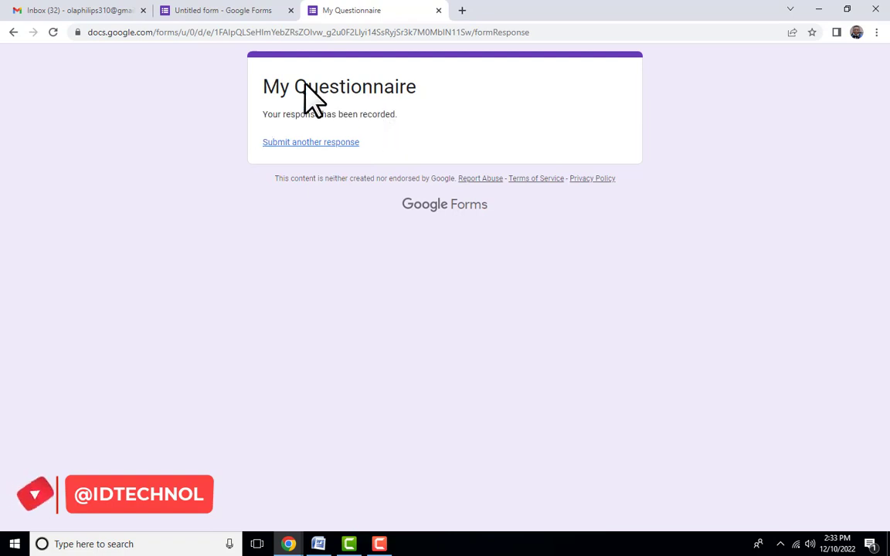
Step: Return to the form editor and examine the submitted response in the summary charts and the individual view
{"action": "left_click", "coordinate": [237, 9]}
{"action": "scroll", "coordinate": [416, 312], "scroll_direction": "up", "scroll_amount": 15}
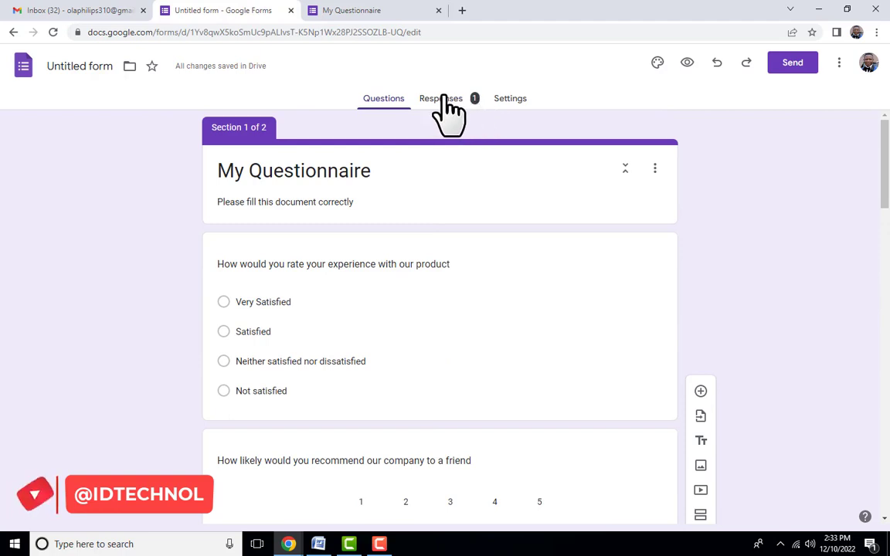
{"action": "left_click", "coordinate": [458, 99]}
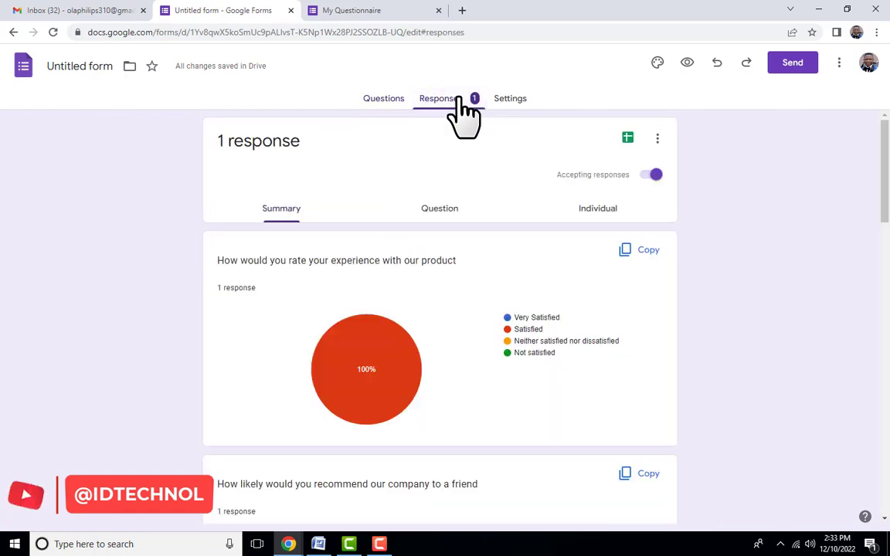
{"action": "scroll", "coordinate": [533, 309], "scroll_direction": "down", "scroll_amount": 2}
{"action": "scroll", "coordinate": [541, 325], "scroll_direction": "down", "scroll_amount": 10}
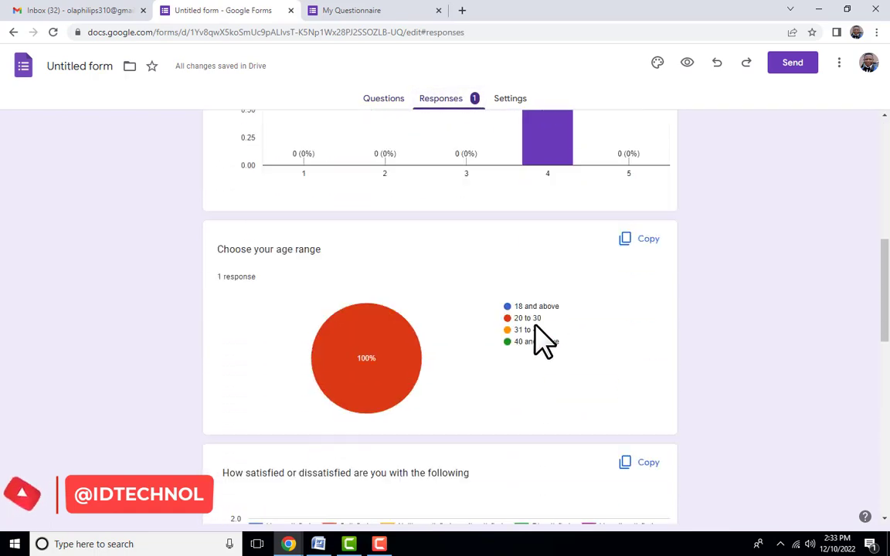
{"action": "scroll", "coordinate": [502, 390], "scroll_direction": "down", "scroll_amount": 3}
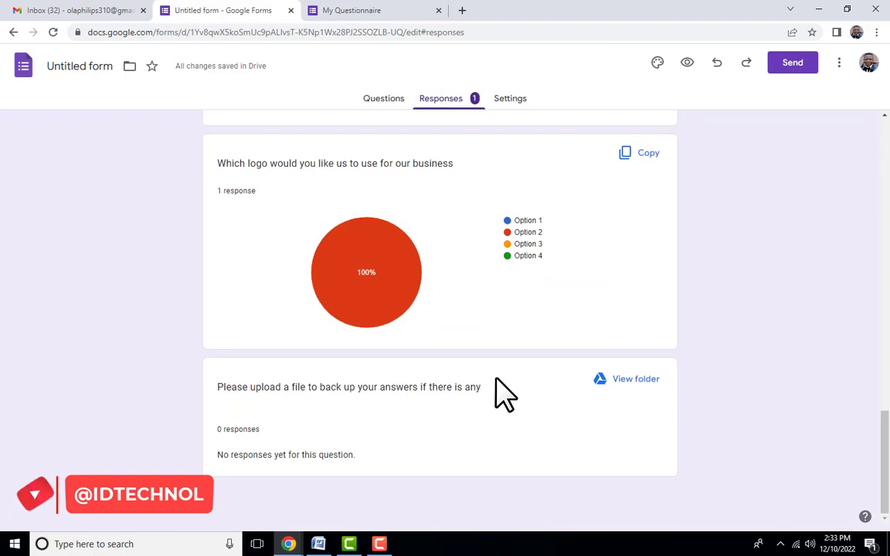
{"action": "scroll", "coordinate": [500, 390], "scroll_direction": "up", "scroll_amount": 1}
{"action": "scroll", "coordinate": [348, 301], "scroll_direction": "up", "scroll_amount": 4}
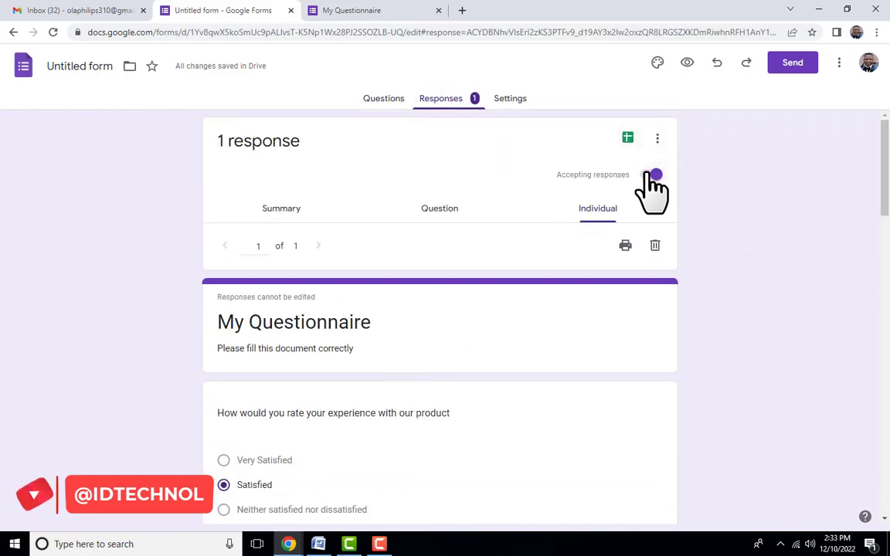
Step: Create a new spreadsheet named Untitled form (Responses) as the destination for the form's responses
{"action": "left_click", "coordinate": [626, 139]}
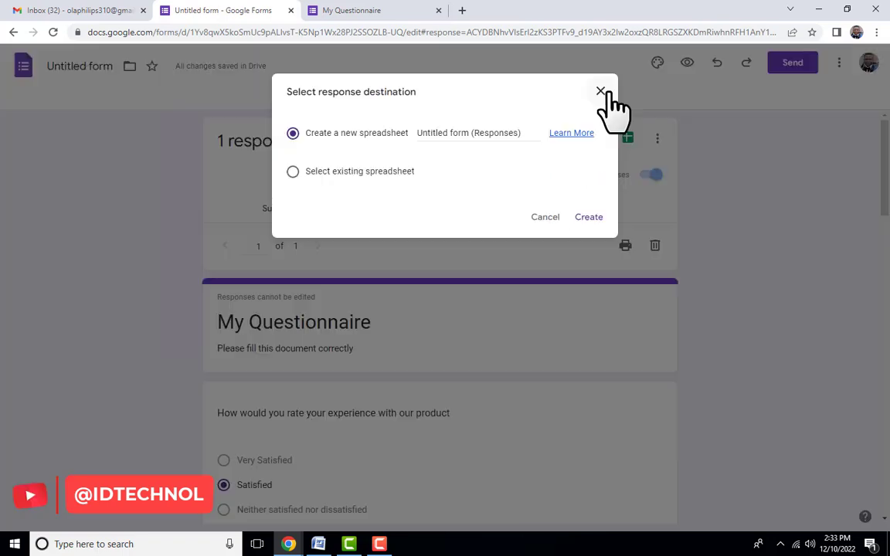
{"action": "left_click", "coordinate": [601, 90]}
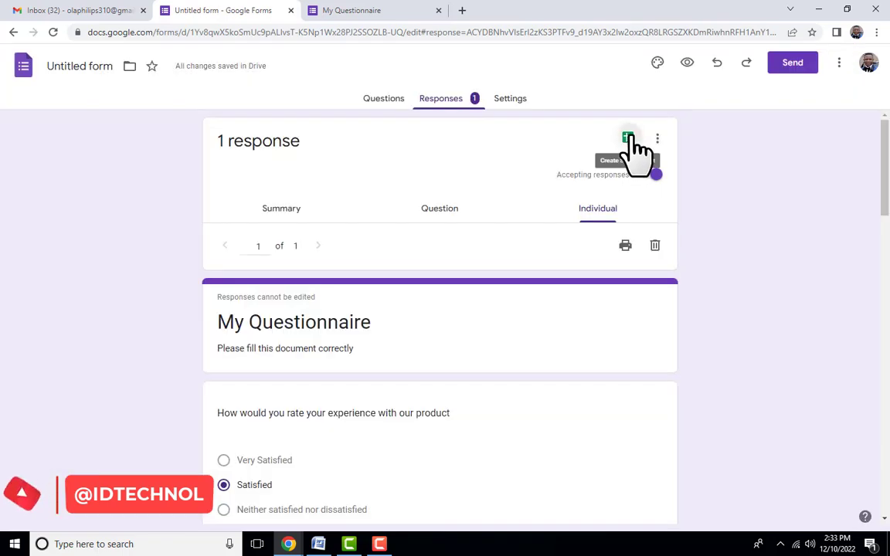
{"action": "left_click", "coordinate": [628, 140]}
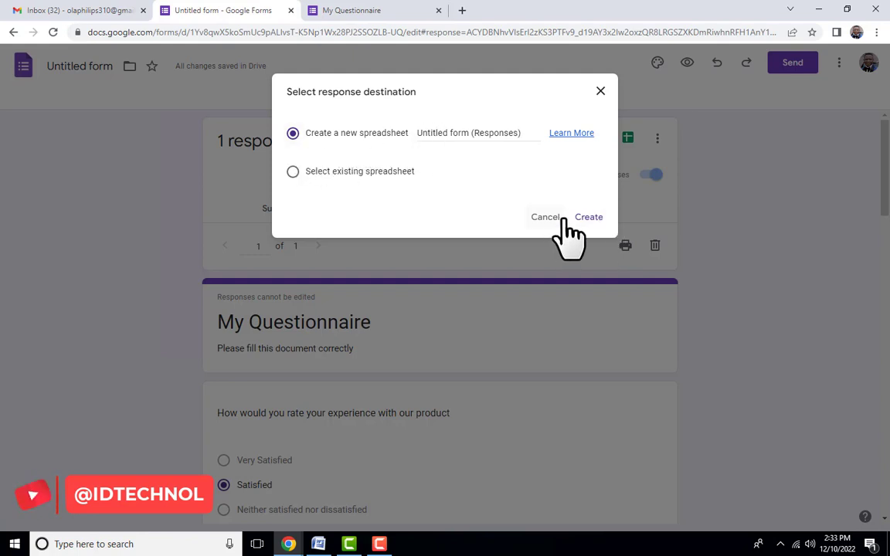
{"action": "left_click", "coordinate": [588, 218]}
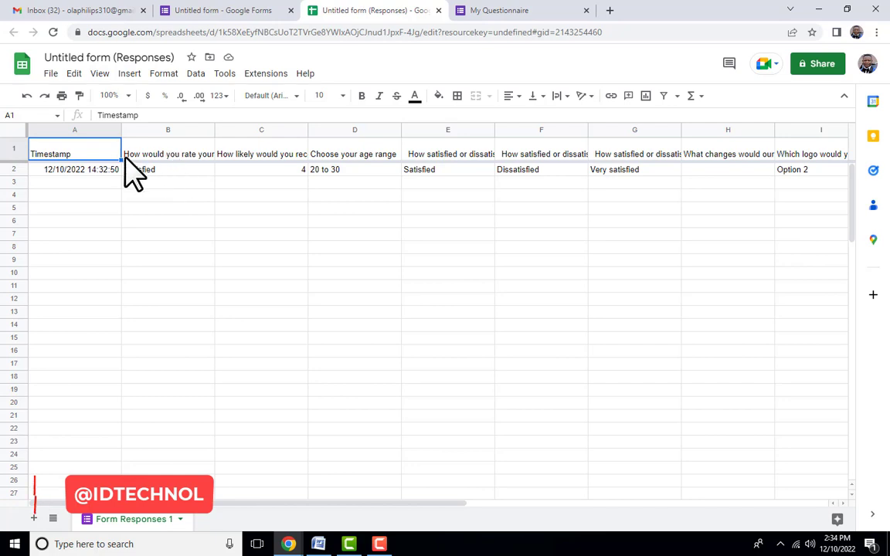
Step: Fit column B to its question text and review the answers in row 2 before closing the responses spreadsheet
{"action": "left_click", "coordinate": [208, 154]}
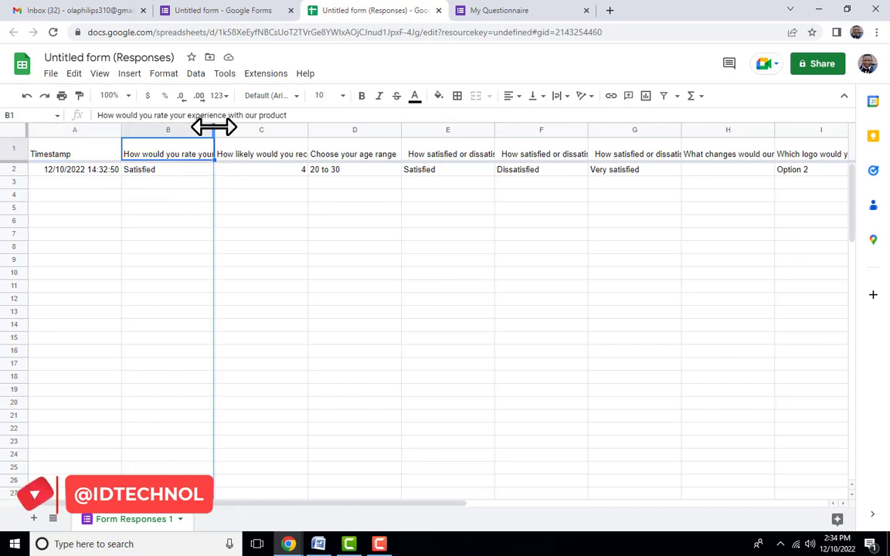
{"action": "double_click", "coordinate": [214, 127]}
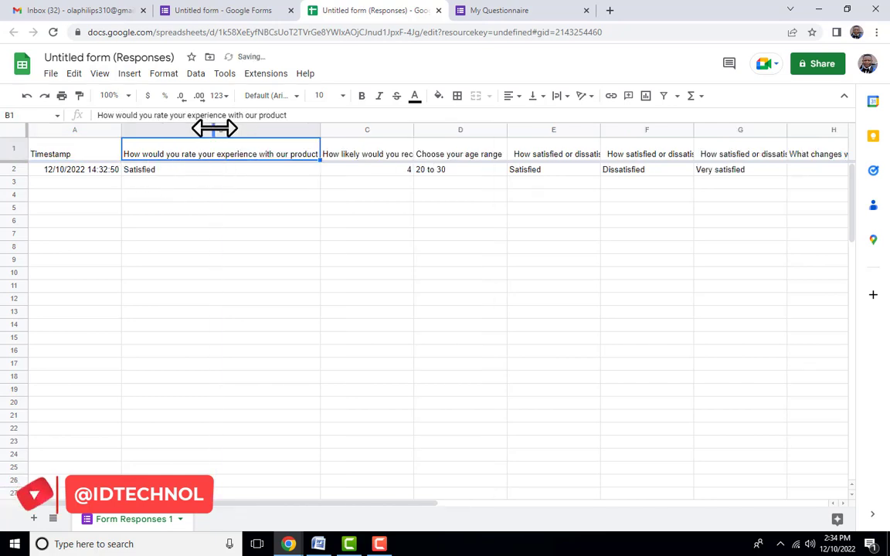
{"action": "left_click", "coordinate": [255, 171]}
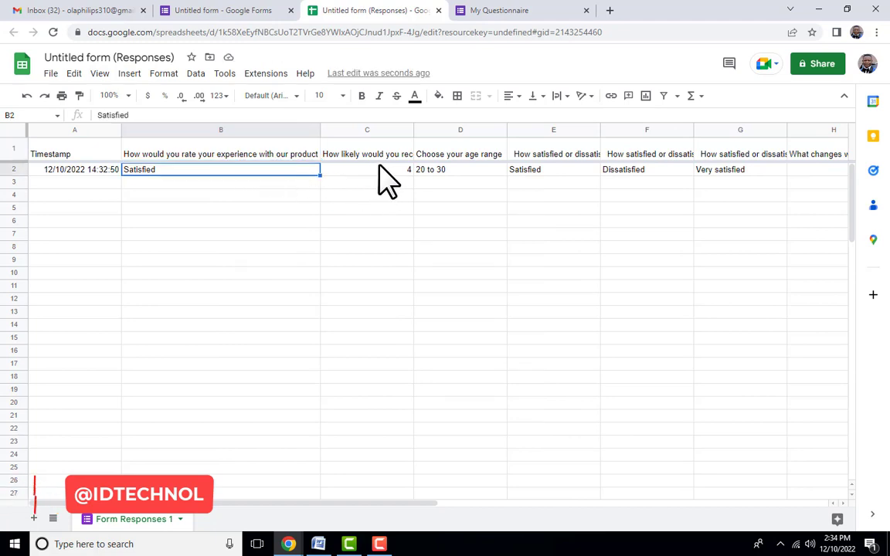
{"action": "left_click", "coordinate": [390, 171]}
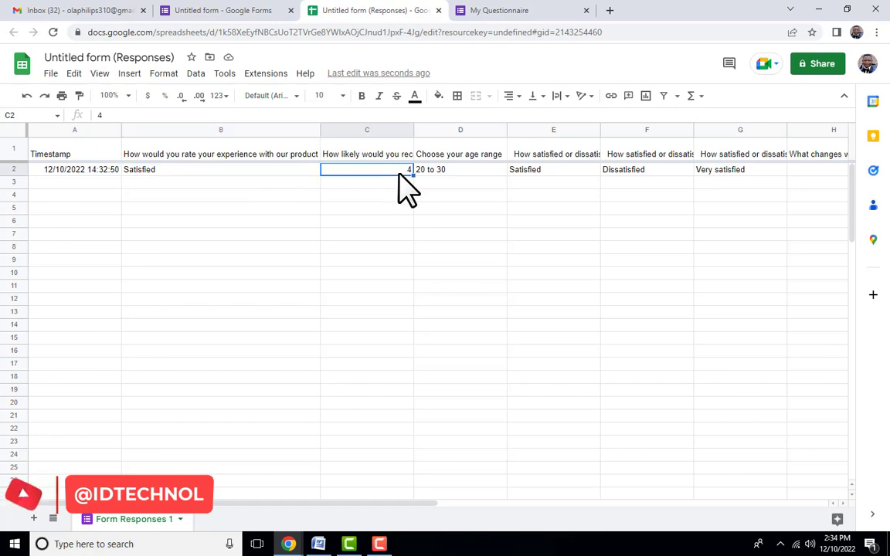
{"action": "left_click", "coordinate": [462, 173]}
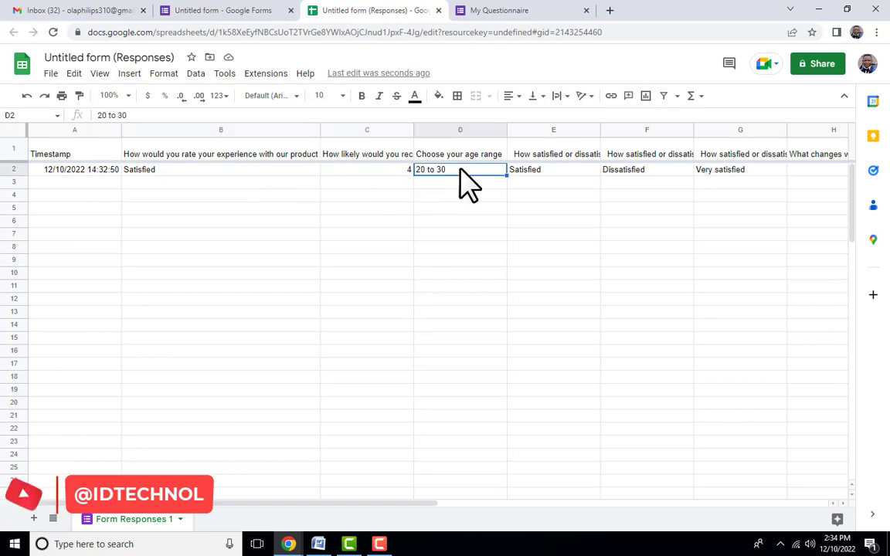
{"action": "left_click", "coordinate": [569, 171]}
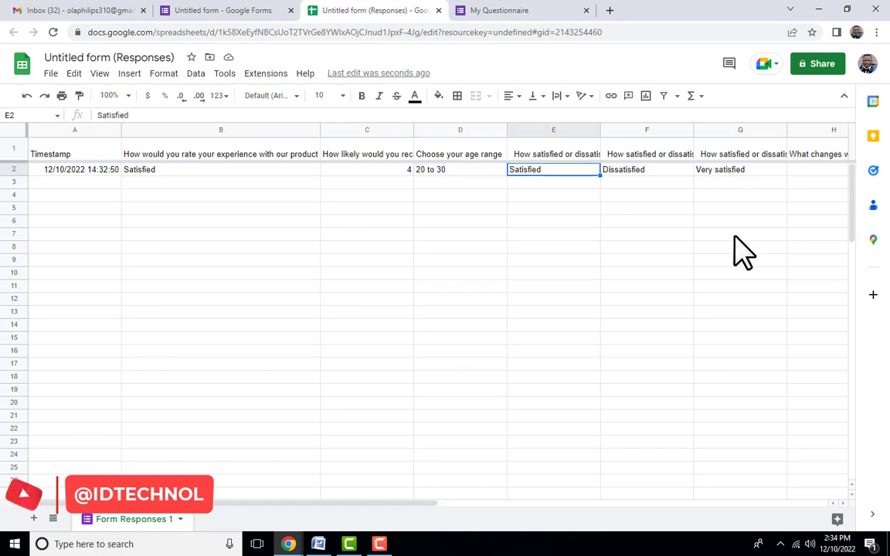
{"action": "left_click", "coordinate": [439, 11]}
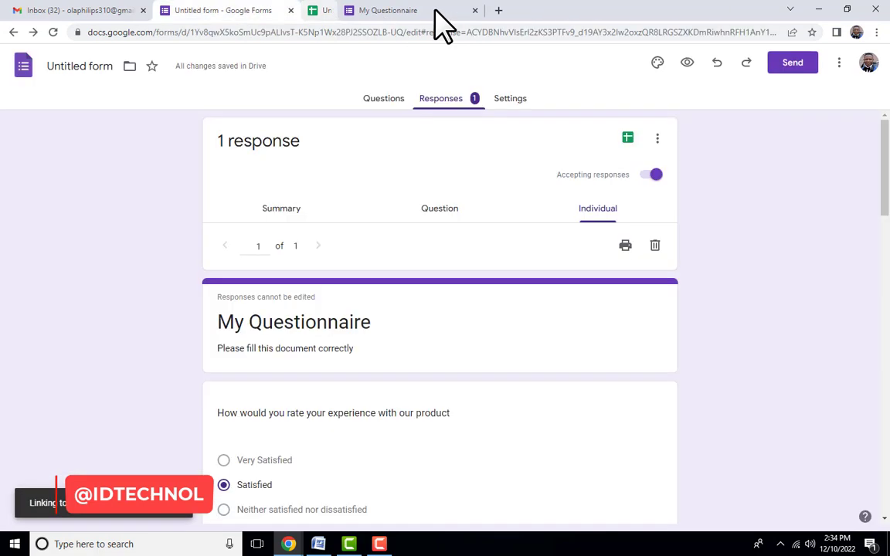
Step: Expand the response options in the form settings and turn on collecting email addresses
{"action": "left_click", "coordinate": [513, 102]}
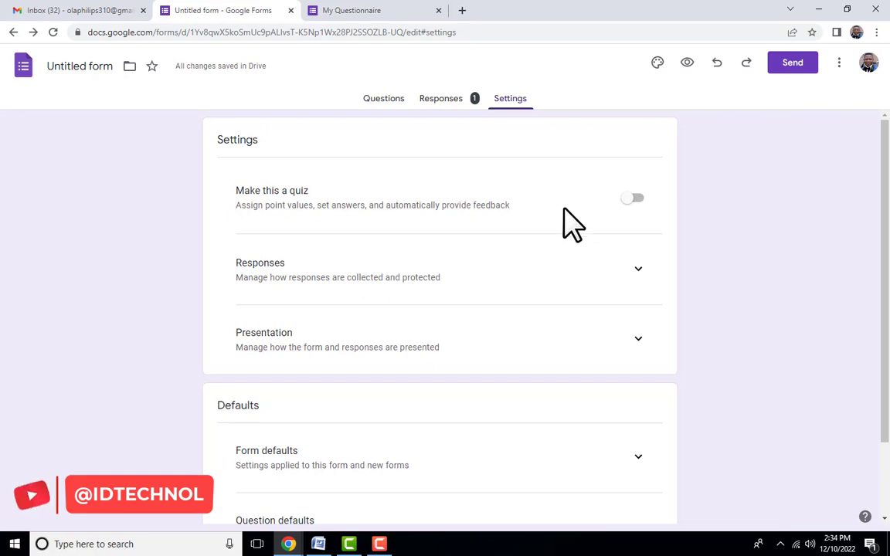
{"action": "scroll", "coordinate": [568, 232], "scroll_direction": "down", "scroll_amount": 1}
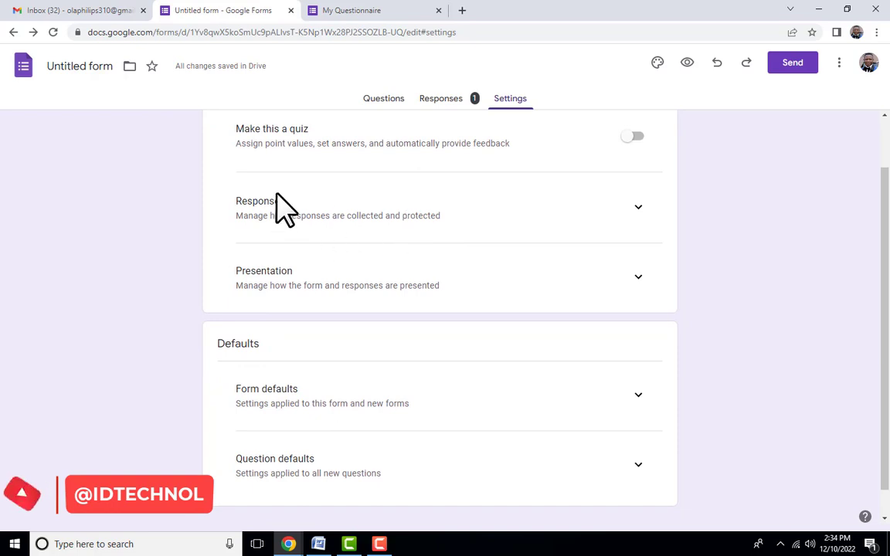
{"action": "left_click", "coordinate": [638, 207]}
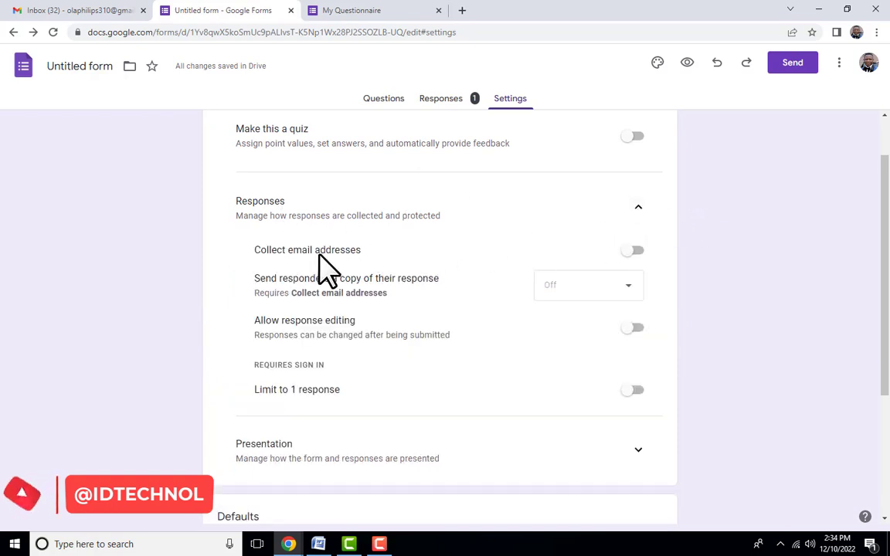
{"action": "left_click", "coordinate": [635, 252]}
Step: Start another response in the respondent view to check for an email question, and return to the form settings
{"action": "left_click", "coordinate": [398, 11]}
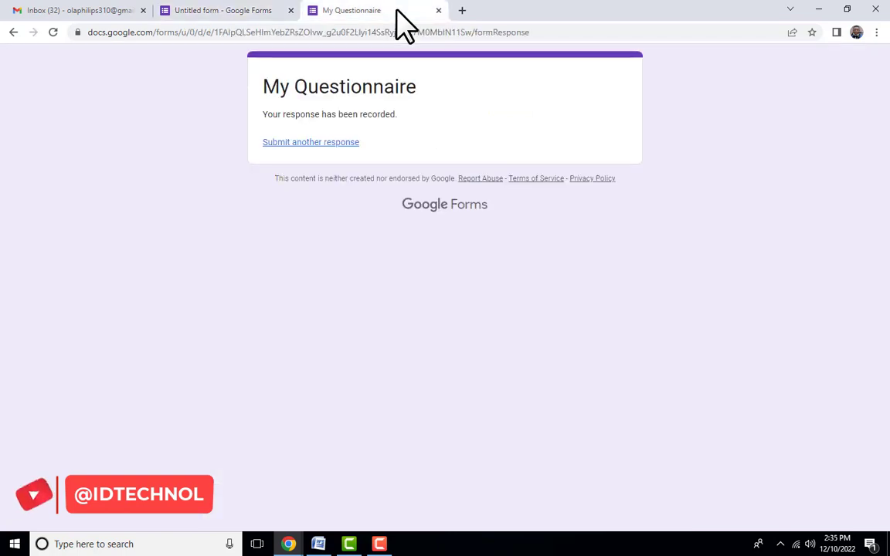
{"action": "left_click", "coordinate": [322, 145]}
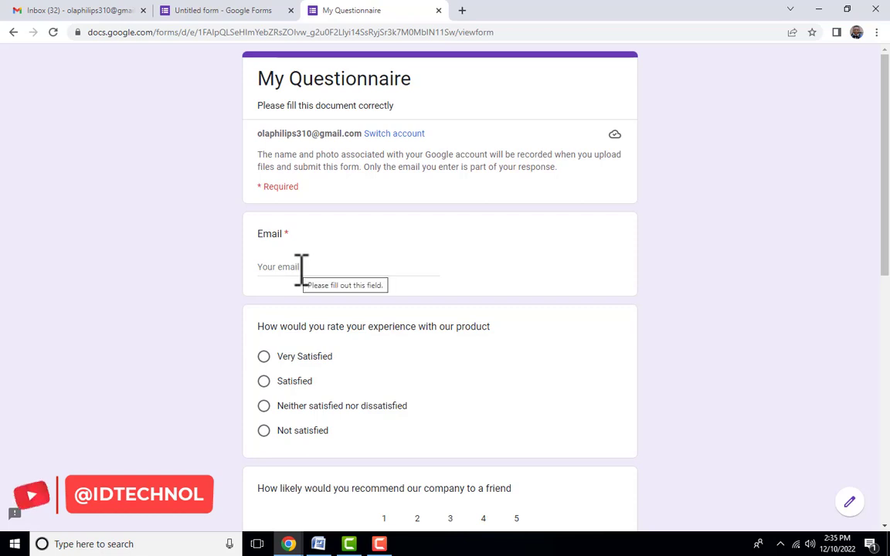
{"action": "left_click", "coordinate": [205, 10]}
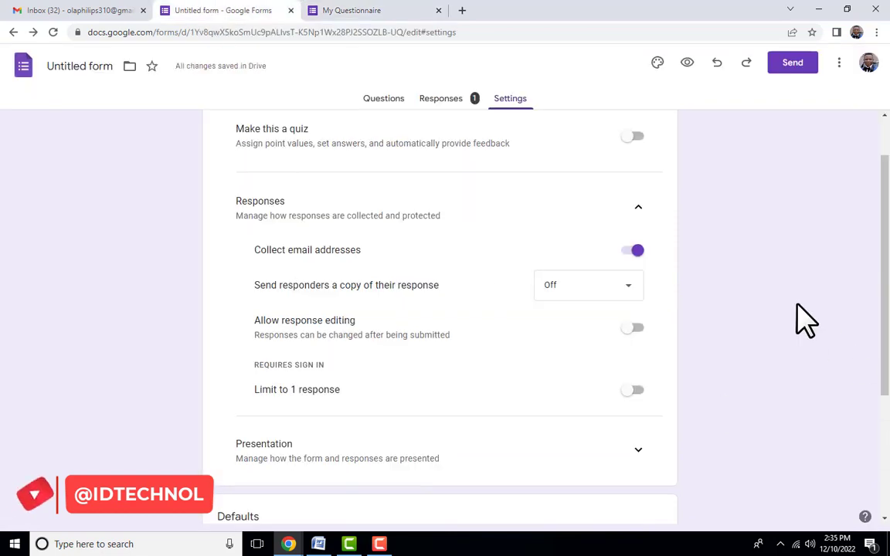
Step: Turn email address collection off and back on, checking the respondent view in between
{"action": "left_click", "coordinate": [632, 251]}
{"action": "left_click", "coordinate": [324, 10]}
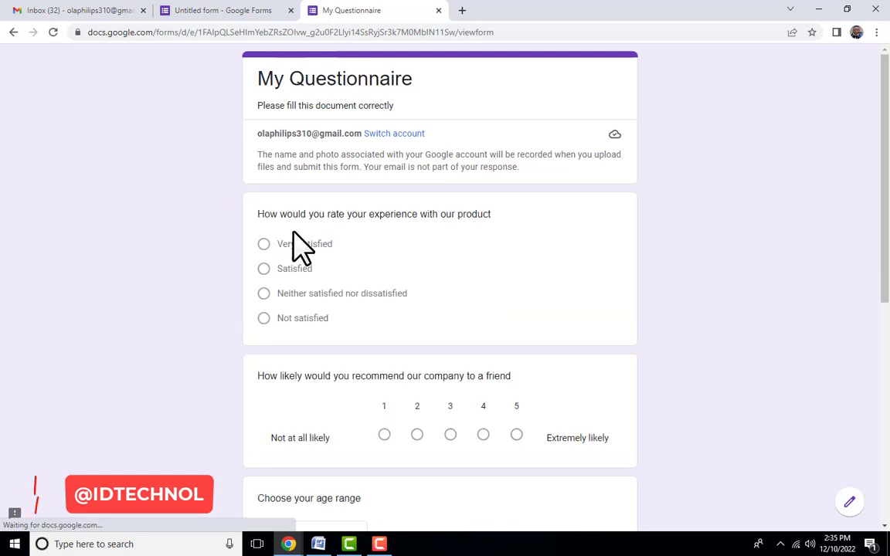
{"action": "left_click", "coordinate": [221, 10]}
{"action": "left_click", "coordinate": [630, 251]}
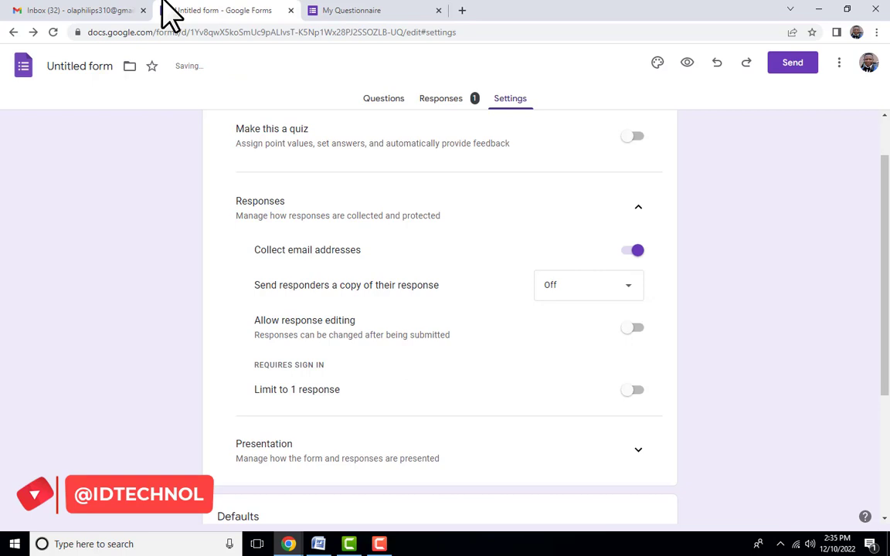
Step: Reload the respondent view to check for the email question, and return to the form's response settings
{"action": "left_click", "coordinate": [337, 10]}
{"action": "left_click", "coordinate": [52, 32]}
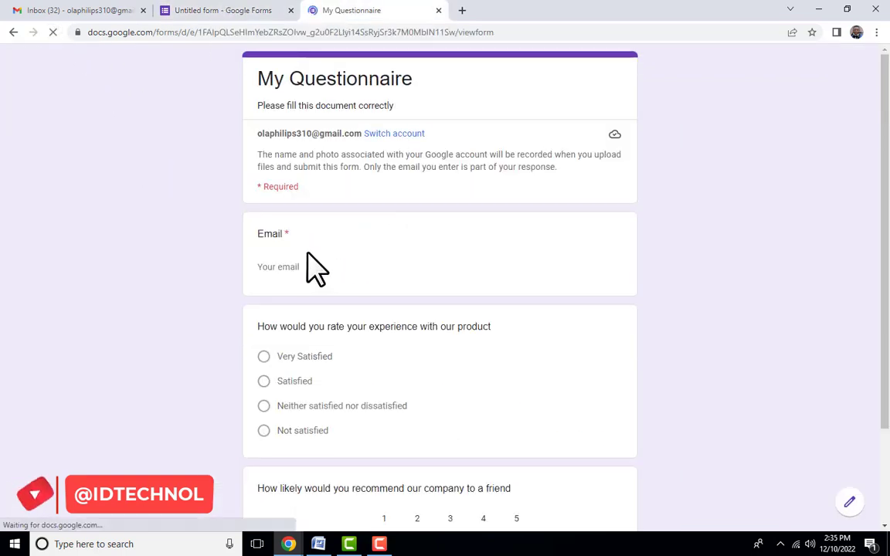
{"action": "left_click", "coordinate": [225, 11]}
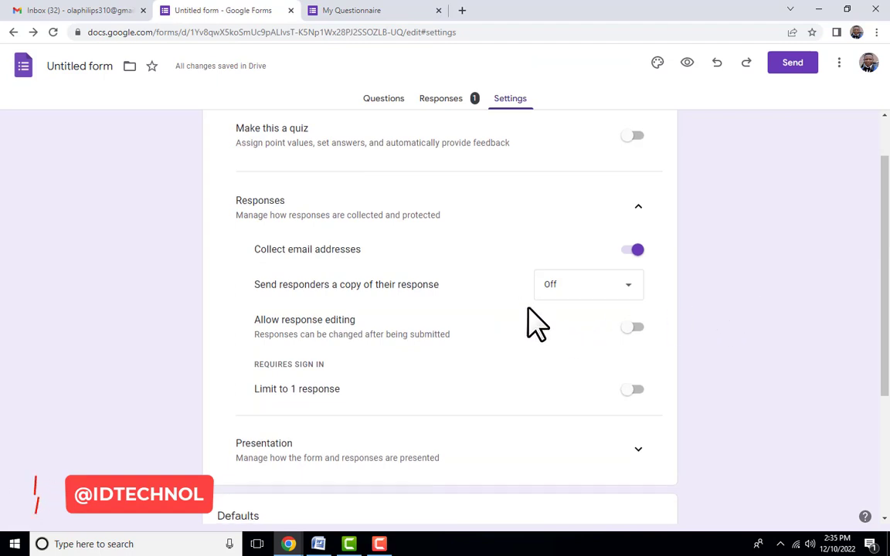
{"action": "scroll", "coordinate": [463, 286], "scroll_direction": "down", "scroll_amount": 1}
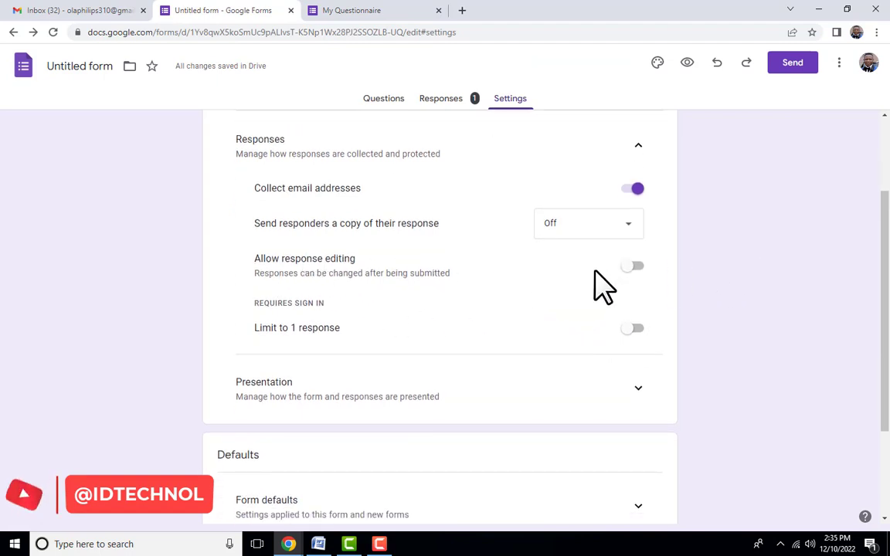
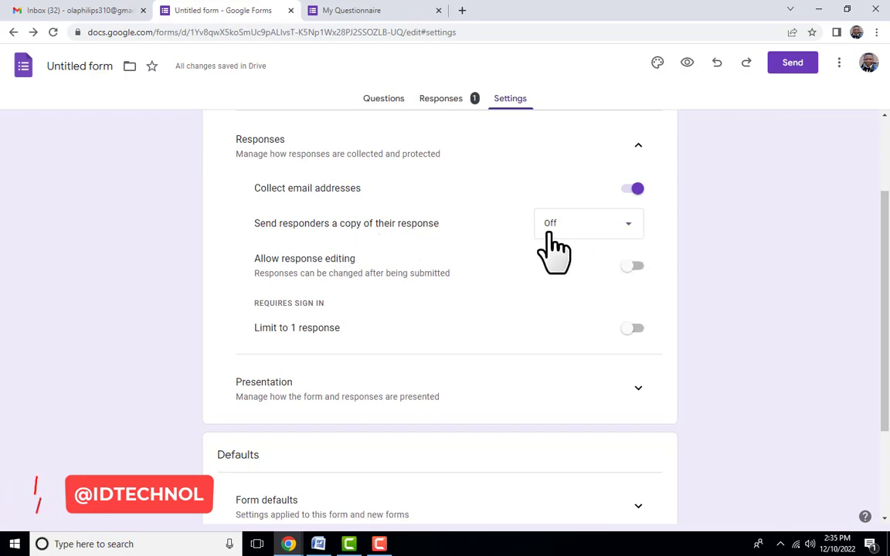
Step: Set the form to always send responders a copy of their response, and limit respondents to 1 response
{"action": "left_click", "coordinate": [627, 232]}
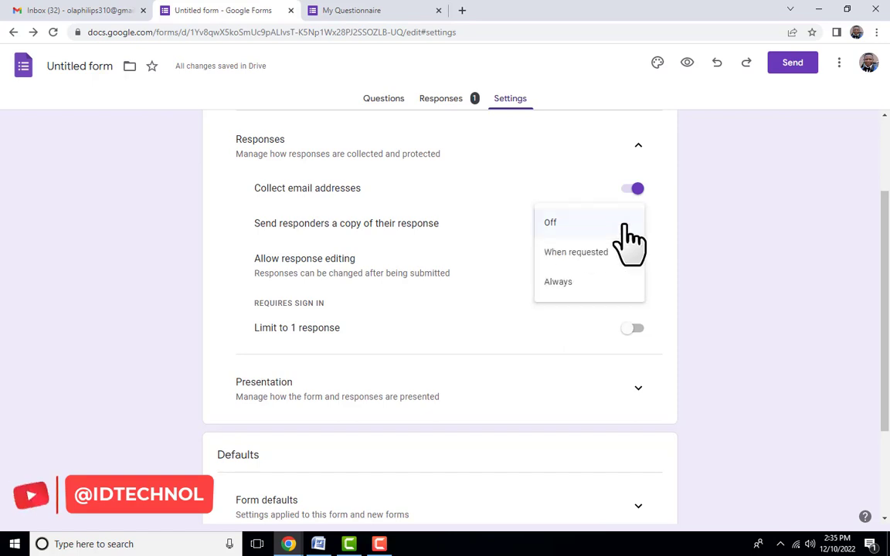
{"action": "left_click", "coordinate": [562, 282]}
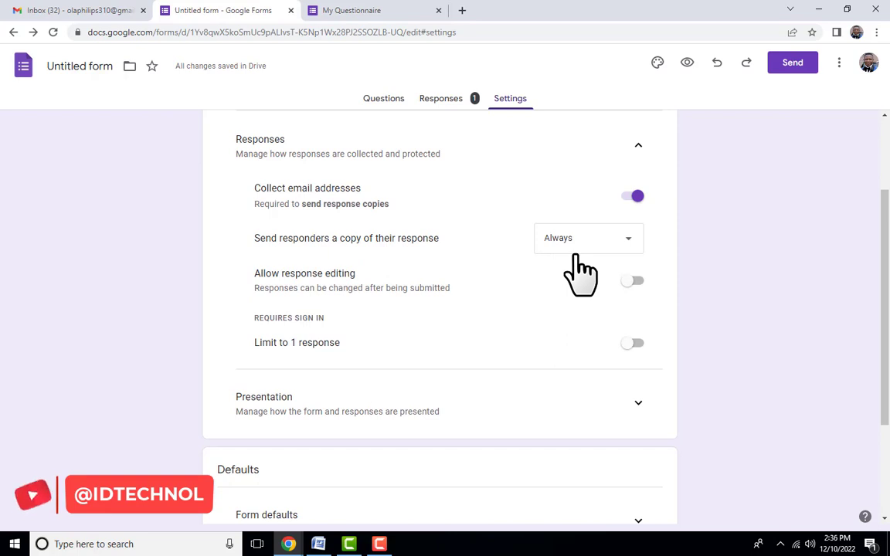
{"action": "scroll", "coordinate": [578, 266], "scroll_direction": "down", "scroll_amount": 3}
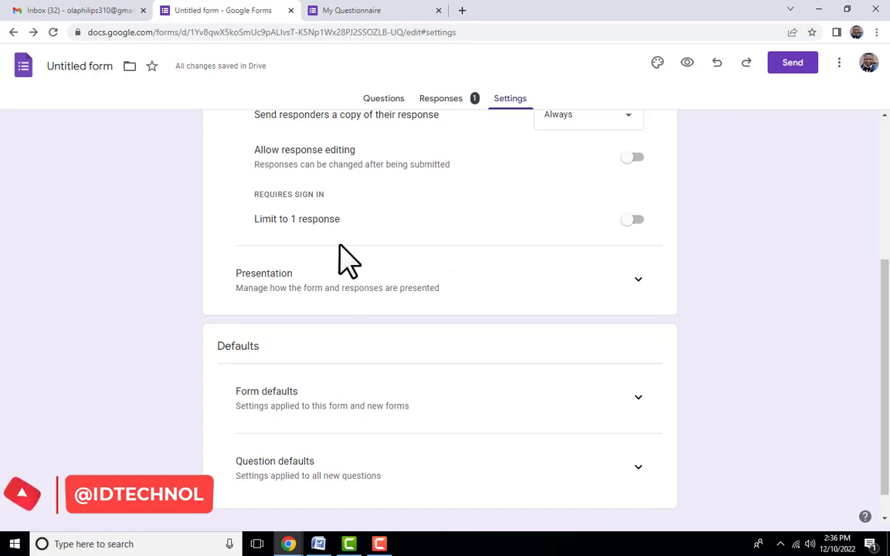
{"action": "left_click", "coordinate": [632, 224]}
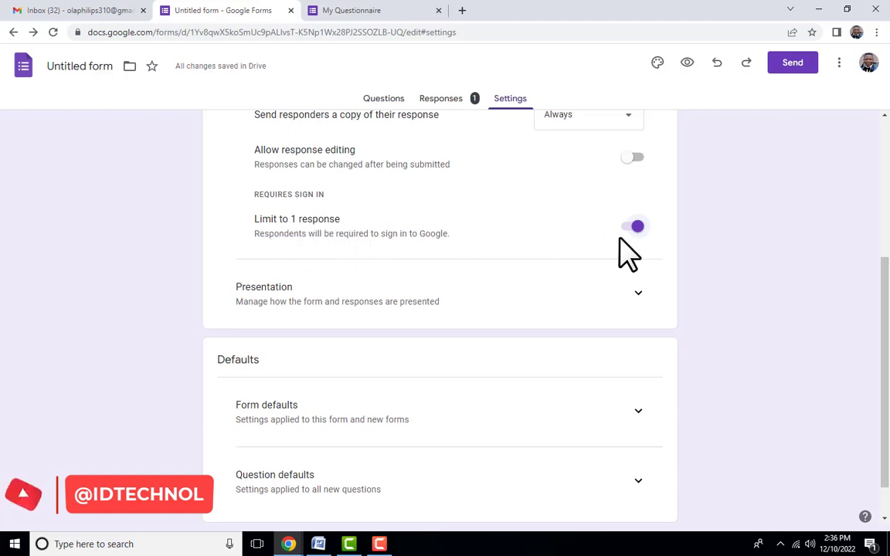
Step: Expand the presentation settings, look through the first page of the respondent view, and turn on the progress bar
{"action": "scroll", "coordinate": [520, 272], "scroll_direction": "down", "scroll_amount": 1}
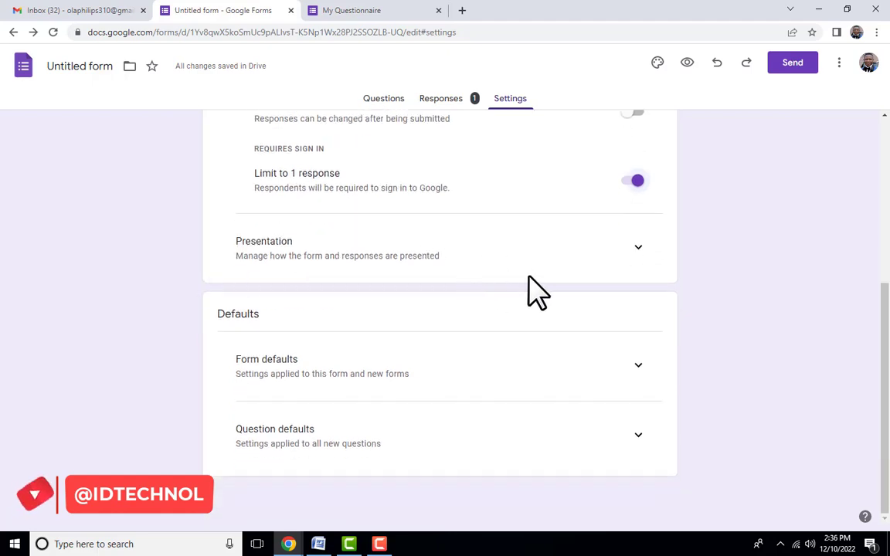
{"action": "left_click", "coordinate": [529, 276]}
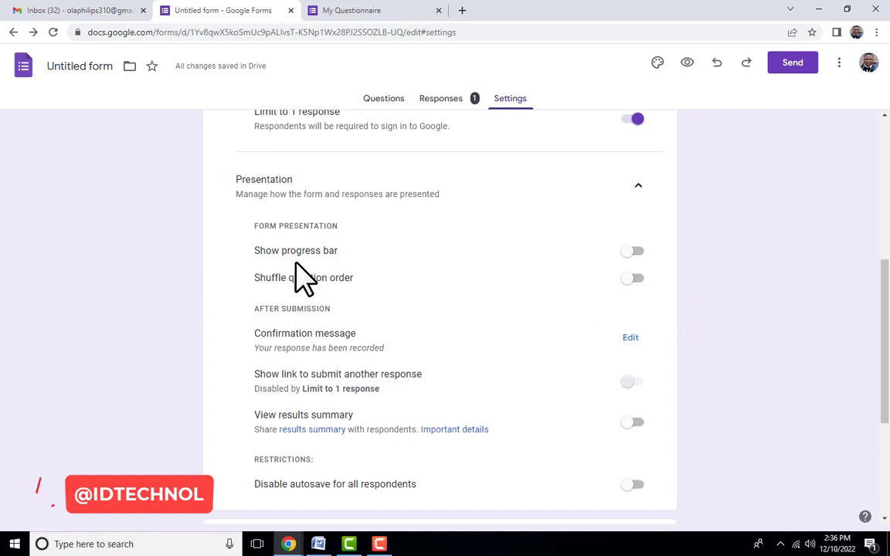
{"action": "left_click", "coordinate": [384, 14]}
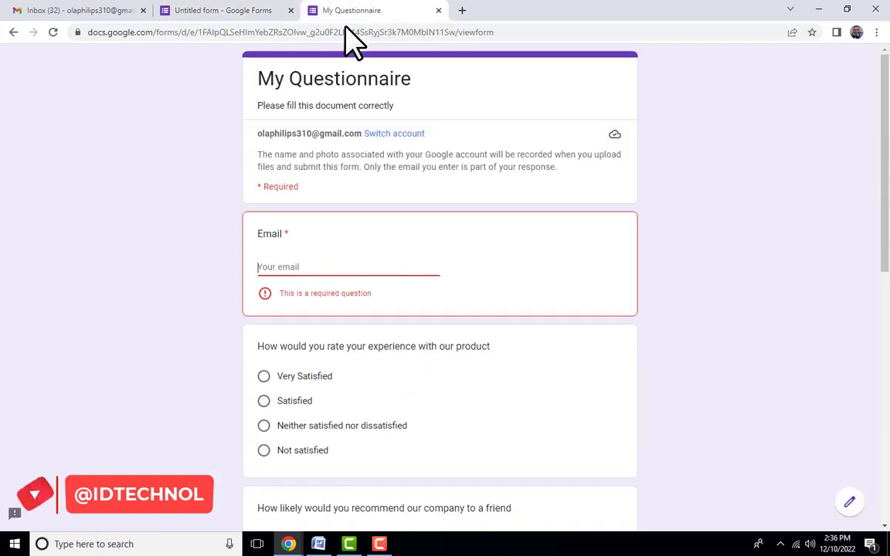
{"action": "scroll", "coordinate": [469, 261], "scroll_direction": "down", "scroll_amount": 6}
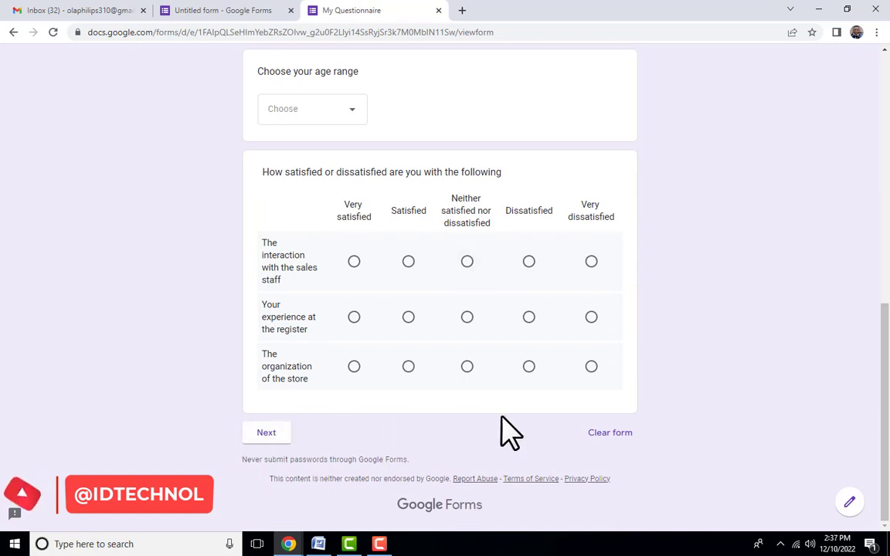
{"action": "left_click", "coordinate": [232, 11]}
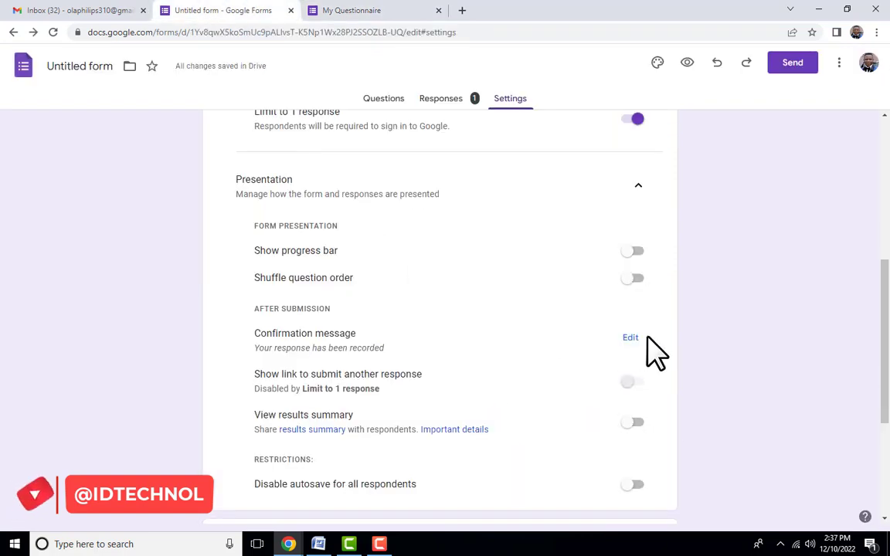
{"action": "left_click", "coordinate": [634, 251]}
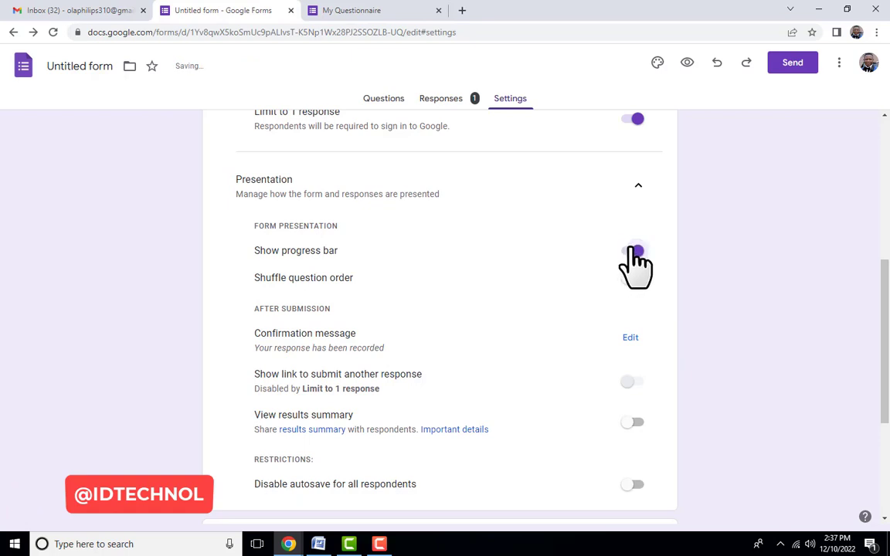
Step: Reload the respondent view to check the progress bar at the end of the page, and return to the form's presentation settings
{"action": "left_click", "coordinate": [369, 8]}
{"action": "left_click", "coordinate": [52, 32]}
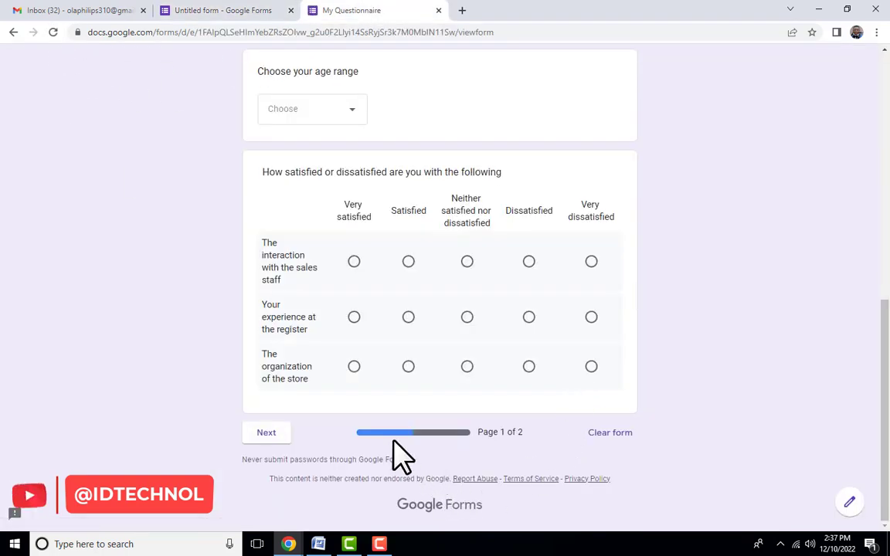
{"action": "mouse_move", "coordinate": [353, 434]}
{"action": "left_mouse_down"}
{"action": "mouse_move", "coordinate": [509, 437]}
{"action": "mouse_move", "coordinate": [363, 445]}
{"action": "left_mouse_up"}
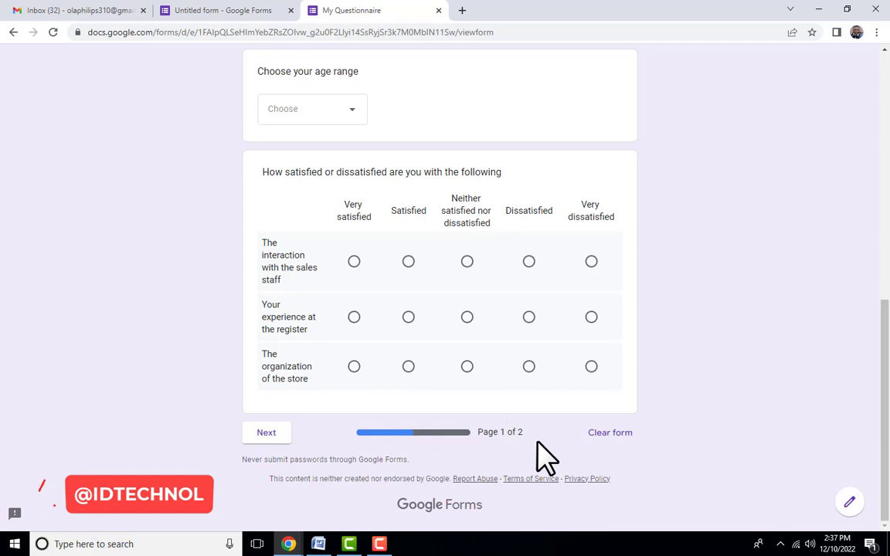
{"action": "left_click", "coordinate": [228, 10]}
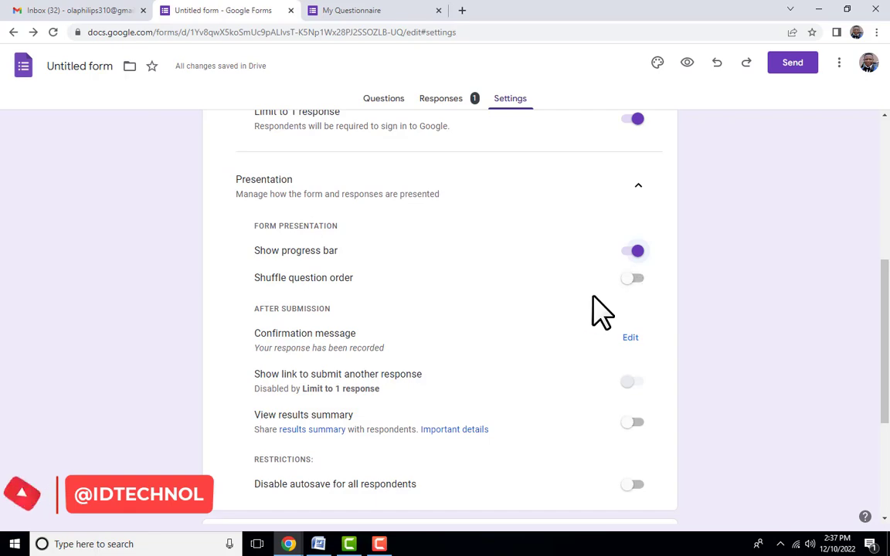
{"action": "left_click", "coordinate": [369, 10]}
{"action": "scroll", "coordinate": [469, 312], "scroll_direction": "up", "scroll_amount": 7}
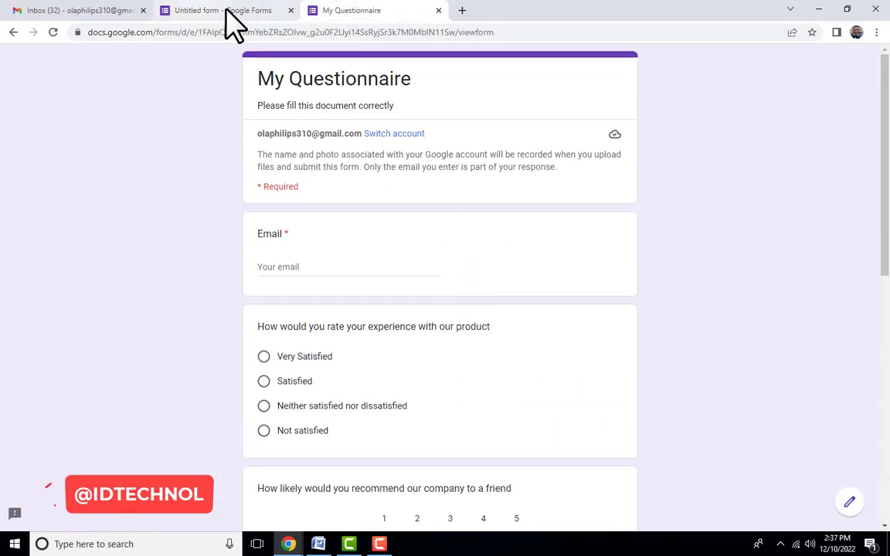
{"action": "left_click", "coordinate": [265, 11]}
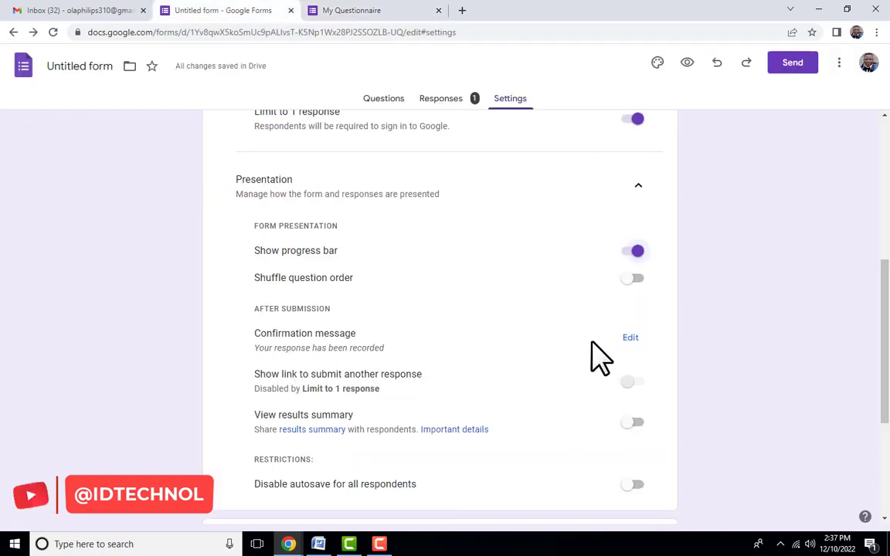
Step: Open the confirmation message for editing, and try to advance to the questionnaire's second page without filling in the email question
{"action": "scroll", "coordinate": [587, 367], "scroll_direction": "down", "scroll_amount": 3}
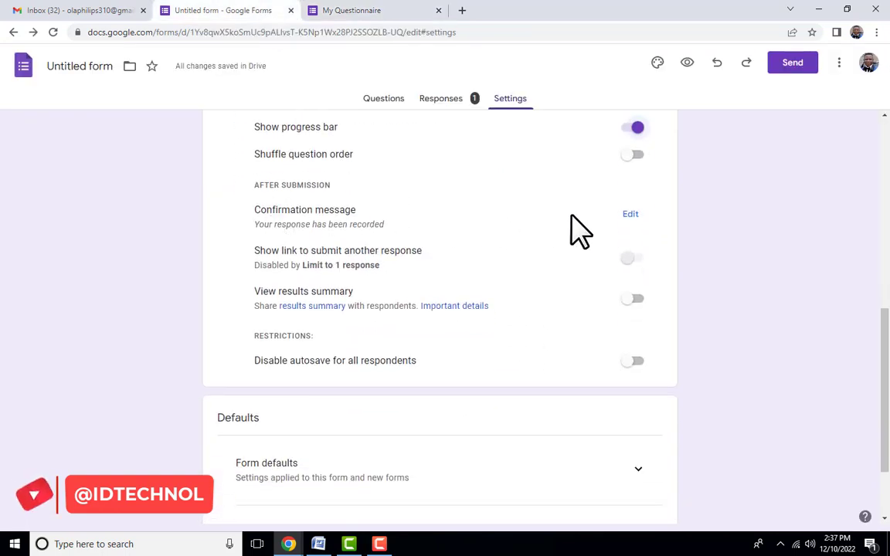
{"action": "left_click", "coordinate": [630, 216]}
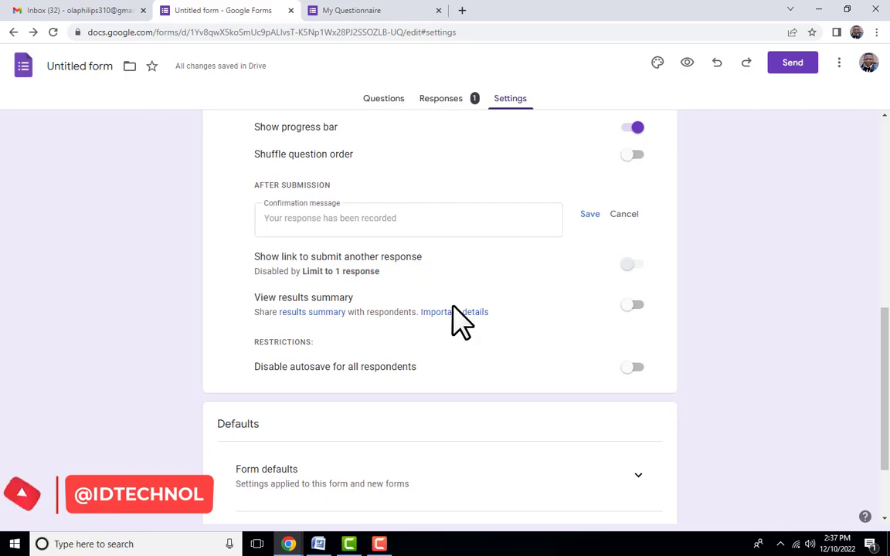
{"action": "left_click", "coordinate": [363, 14]}
{"action": "scroll", "coordinate": [457, 298], "scroll_direction": "down", "scroll_amount": 10}
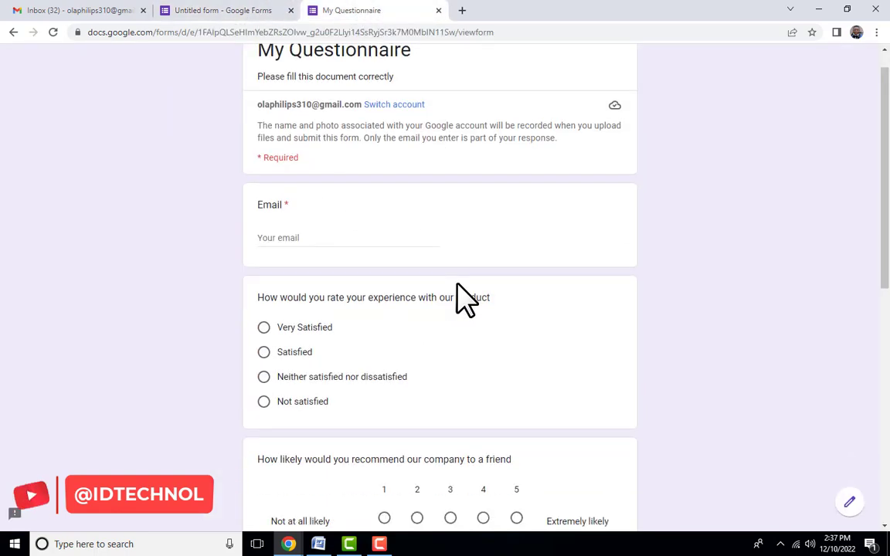
{"action": "left_click", "coordinate": [265, 432]}
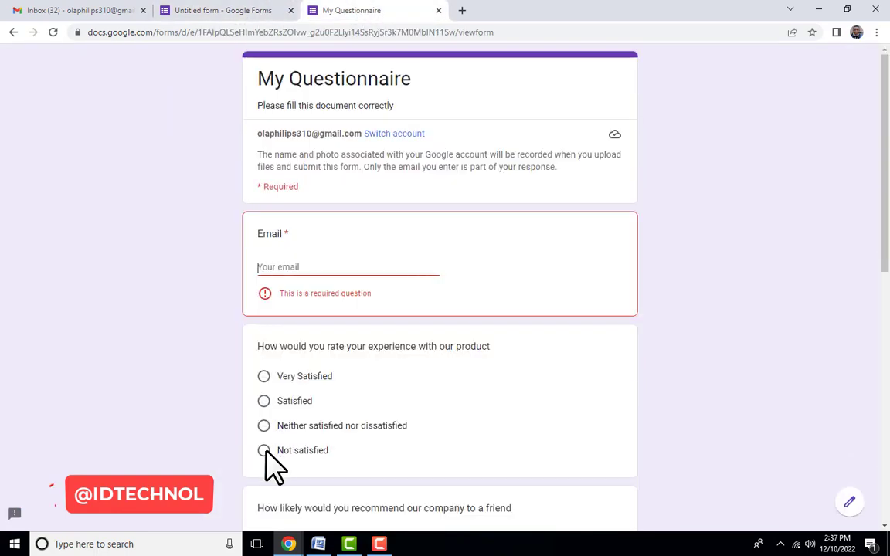
Step: Turn off collecting email addresses in the form's response settings and reload the respondent view
{"action": "left_click", "coordinate": [251, 8]}
{"action": "scroll", "coordinate": [541, 309], "scroll_direction": "up", "scroll_amount": 3}
{"action": "scroll", "coordinate": [442, 329], "scroll_direction": "up", "scroll_amount": 2}
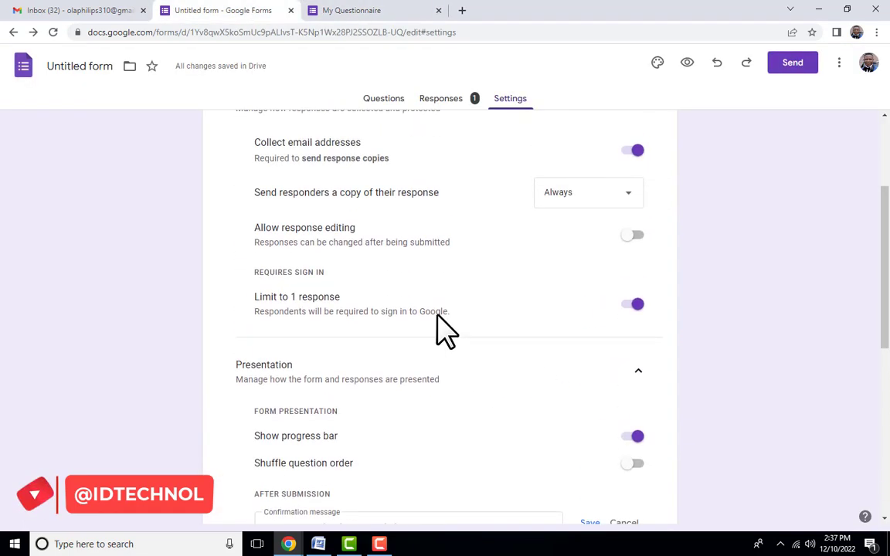
{"action": "scroll", "coordinate": [440, 316], "scroll_direction": "up", "scroll_amount": 1}
{"action": "left_click", "coordinate": [632, 205]}
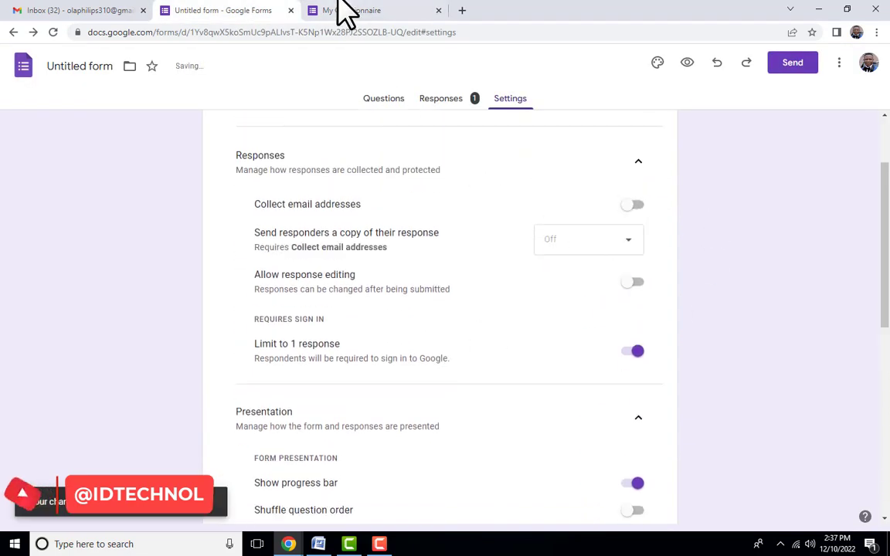
{"action": "left_click", "coordinate": [345, 10]}
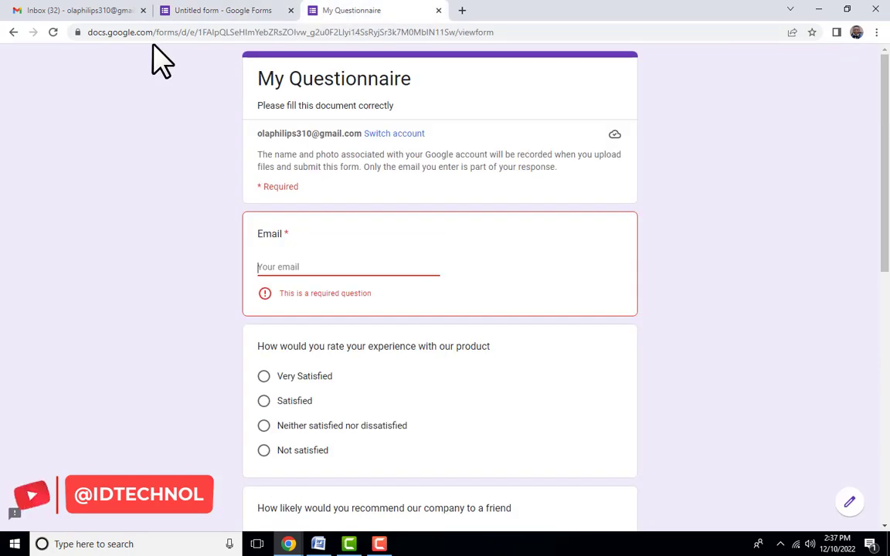
{"action": "left_click", "coordinate": [51, 32]}
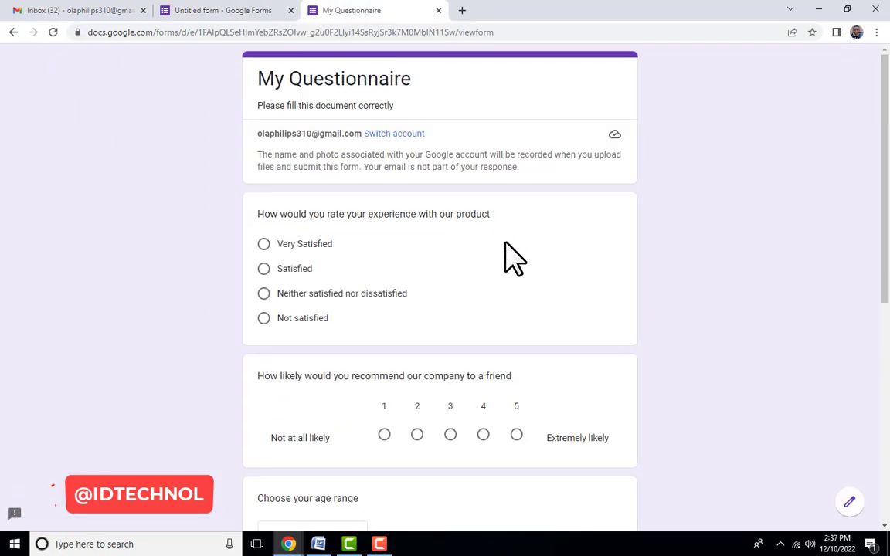
Step: Go through both pages of the questionnaire, submit a blank response, and examine the default confirmation message
{"action": "scroll", "coordinate": [540, 231], "scroll_direction": "down", "scroll_amount": 5}
{"action": "left_click", "coordinate": [263, 431]}
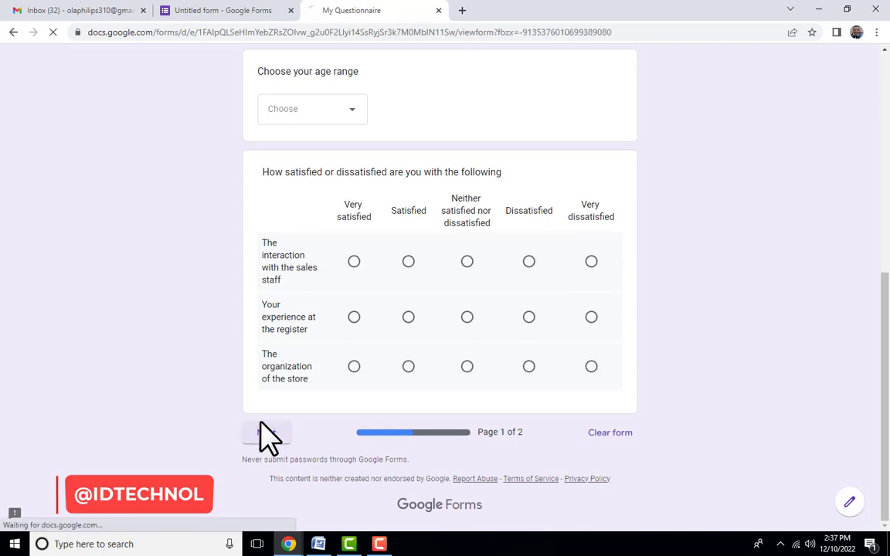
{"action": "scroll", "coordinate": [464, 308], "scroll_direction": "down", "scroll_amount": 4}
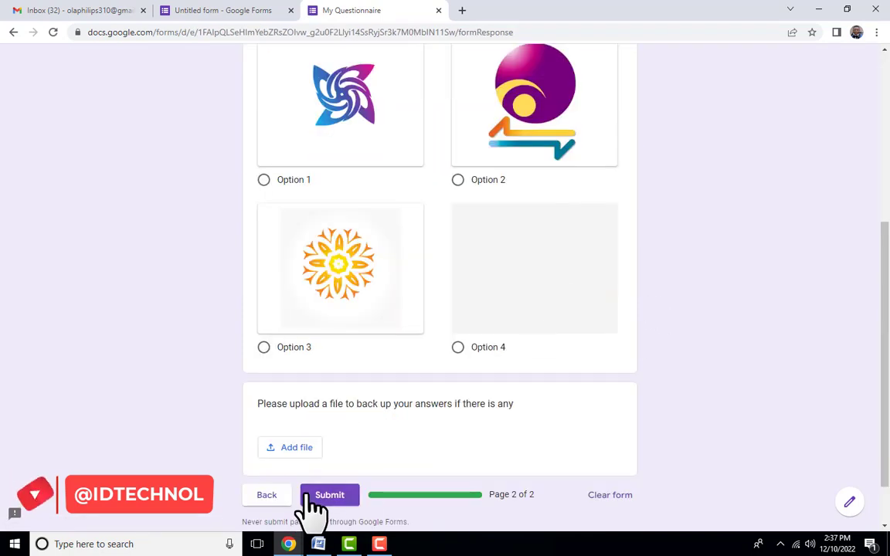
{"action": "left_click", "coordinate": [335, 498]}
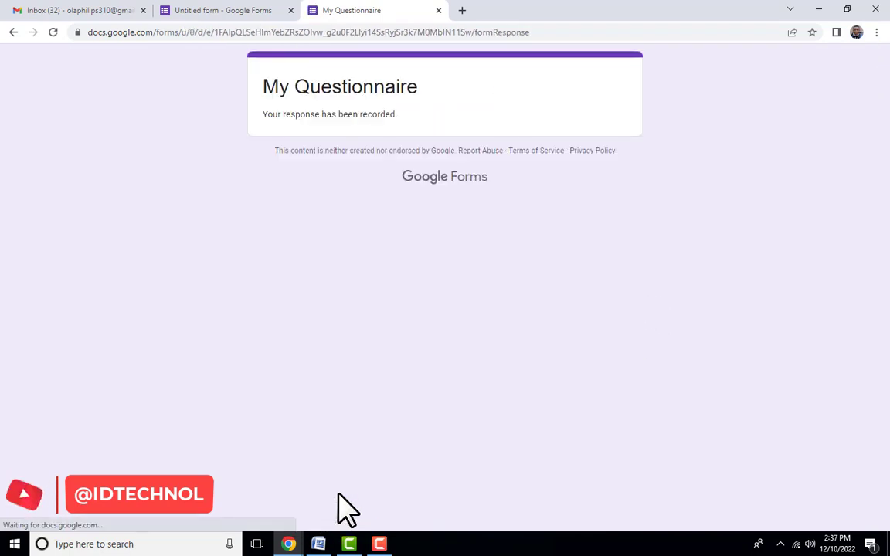
{"action": "left_click_drag", "start_coordinate": [402, 124], "coordinate": [249, 124]}
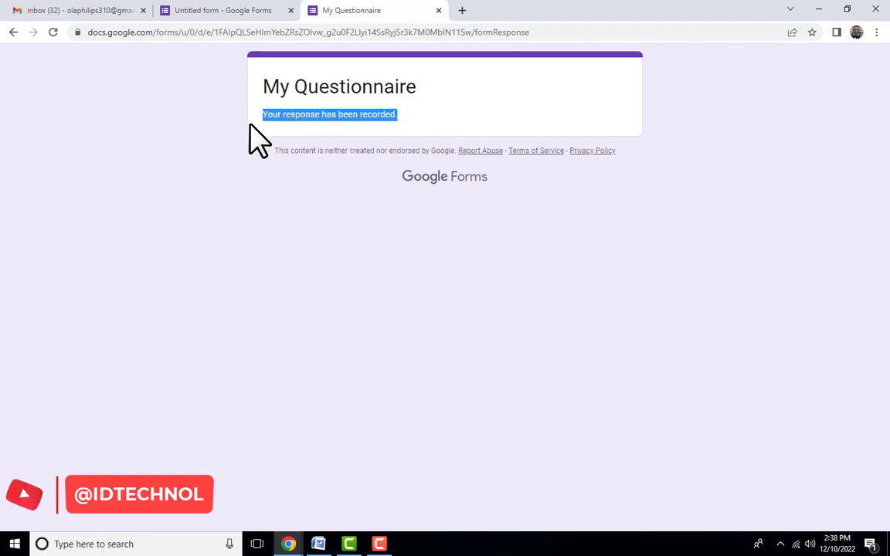
Step: Change the form's confirmation message to "Thank you for your response" and save it
{"action": "left_click", "coordinate": [246, 15]}
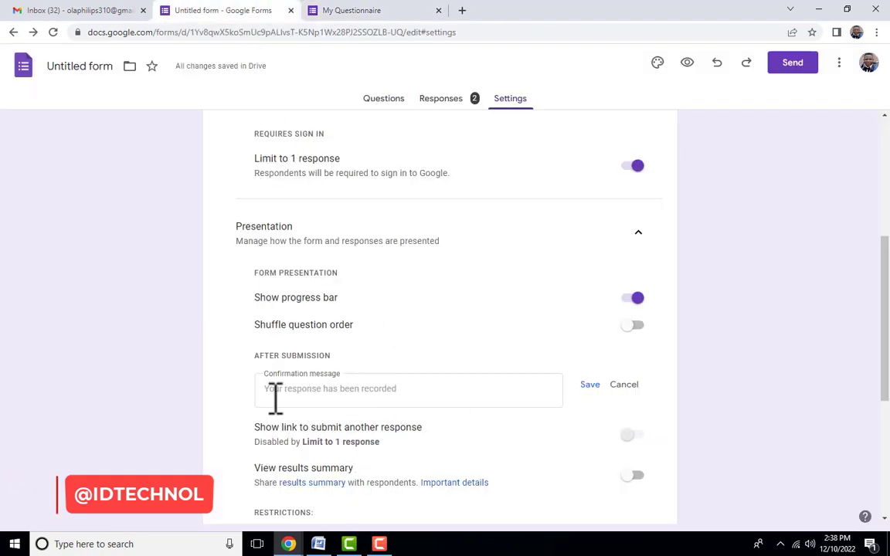
{"action": "left_click", "coordinate": [381, 392]}
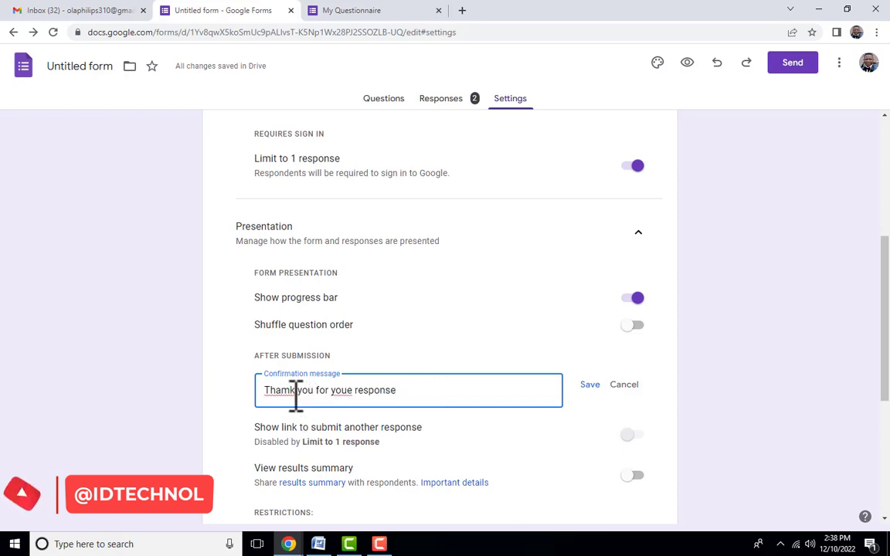
{"action": "key", "text": "BackSpace"}
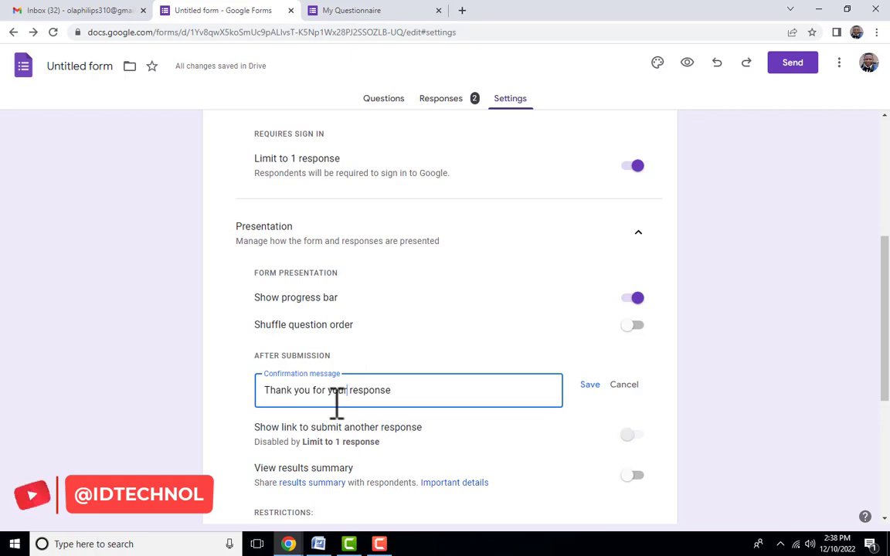
{"action": "left_click", "coordinate": [590, 385]}
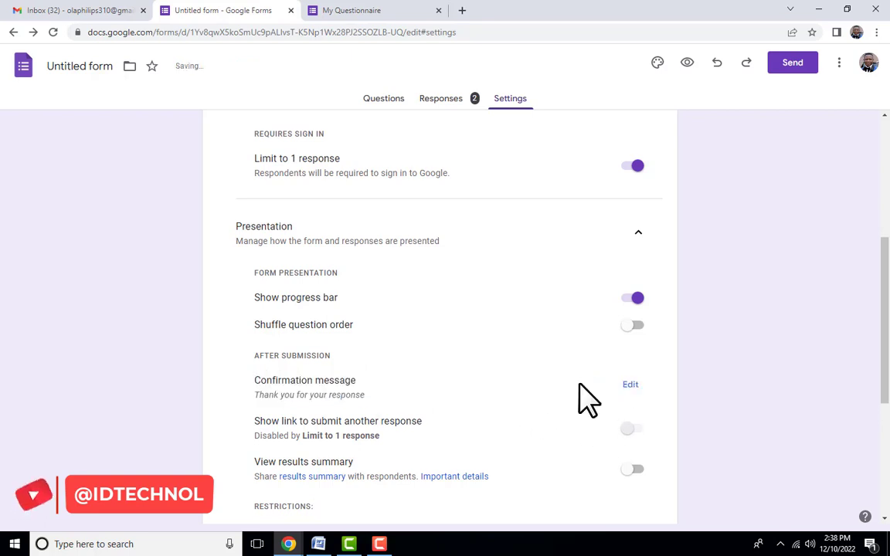
Step: Reload the respondent view to check the wording of the new confirmation message
{"action": "left_click", "coordinate": [391, 9]}
{"action": "left_click", "coordinate": [53, 33]}
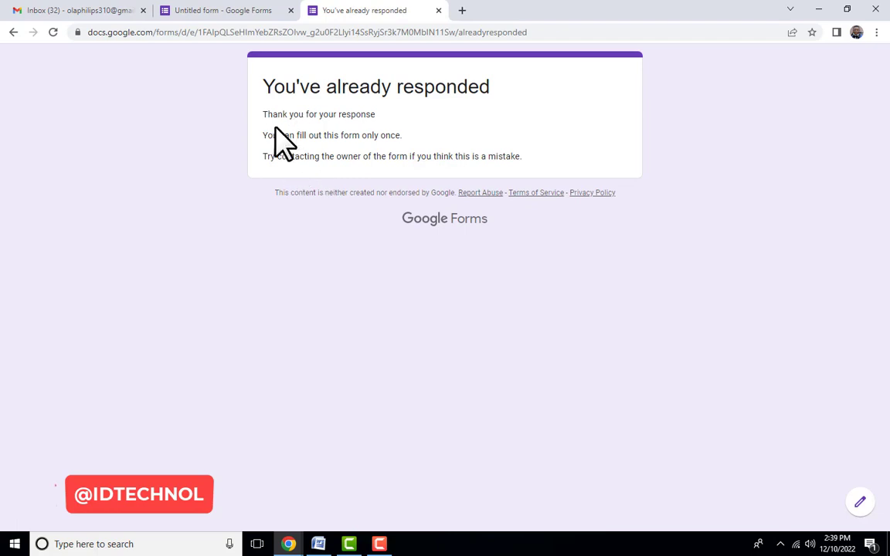
{"action": "left_click_drag", "start_coordinate": [376, 114], "coordinate": [252, 112]}
{"action": "left_click", "coordinate": [256, 112]}
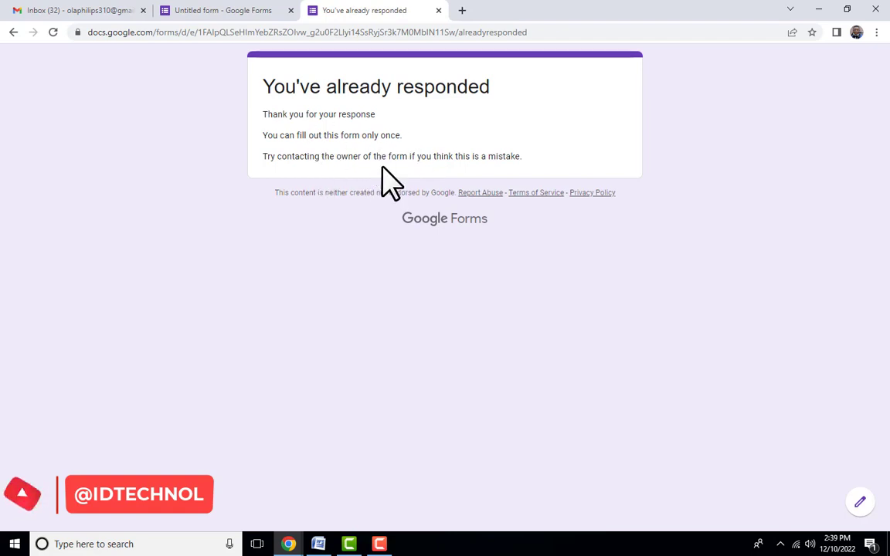
Step: Return to the form's response settings and turn off the limit of 1 response
{"action": "left_click", "coordinate": [246, 8]}
{"action": "scroll", "coordinate": [464, 278], "scroll_direction": "up", "scroll_amount": 2}
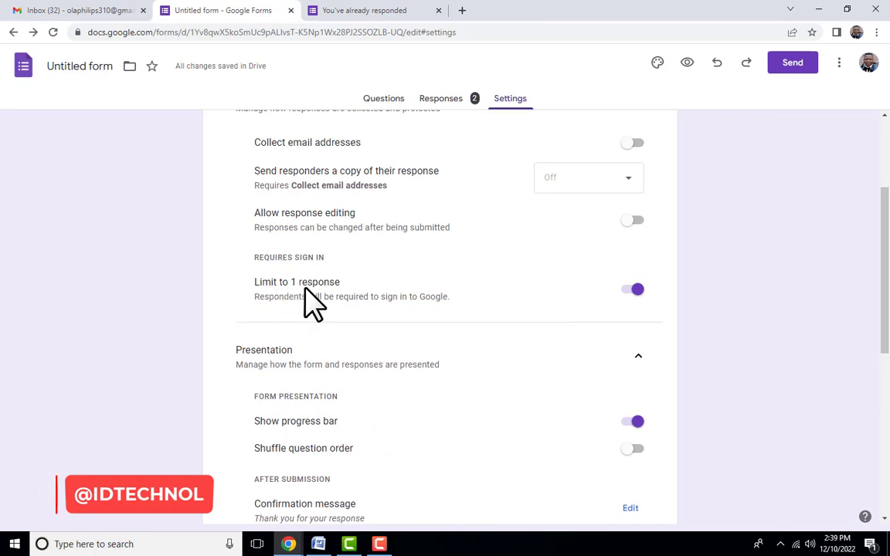
{"action": "left_click", "coordinate": [638, 291]}
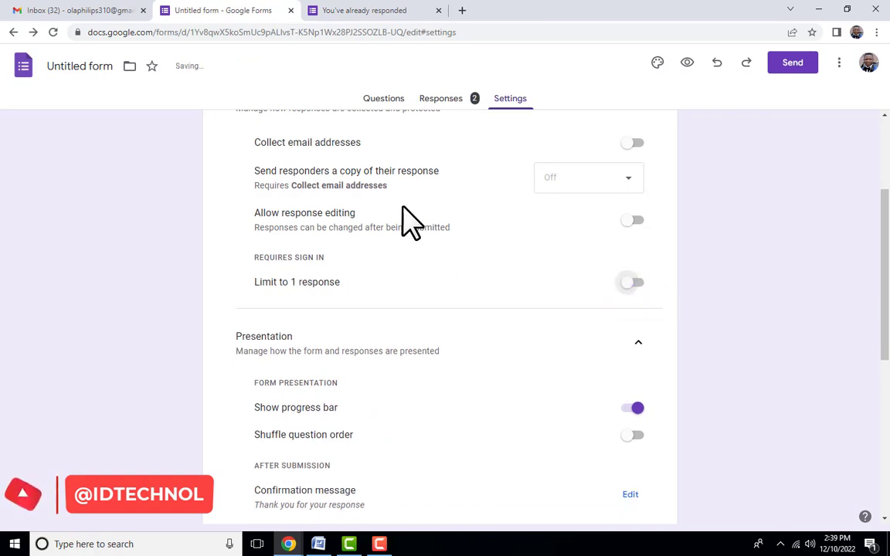
Step: Reopen the questionnaire in the respondent view, go through both pages, and submit another blank response
{"action": "left_click", "coordinate": [380, 9]}
{"action": "left_click", "coordinate": [53, 32]}
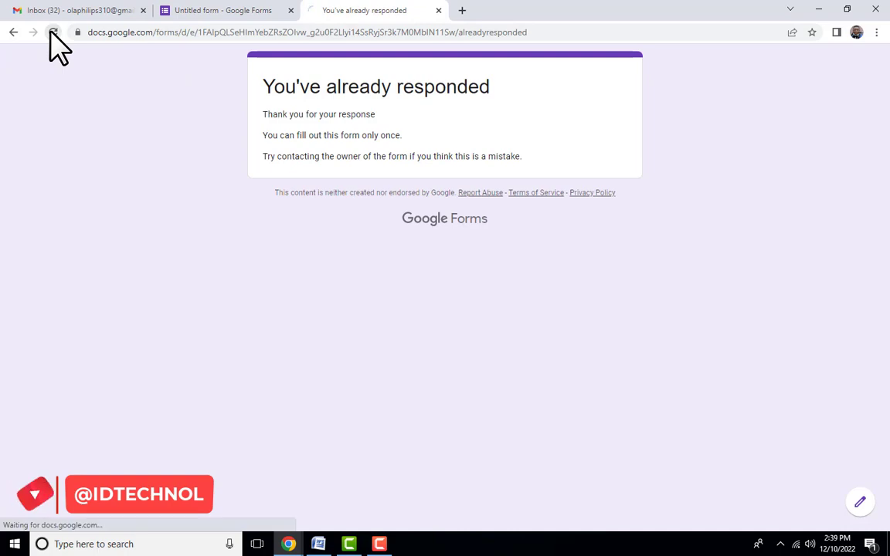
{"action": "left_click", "coordinate": [11, 32]}
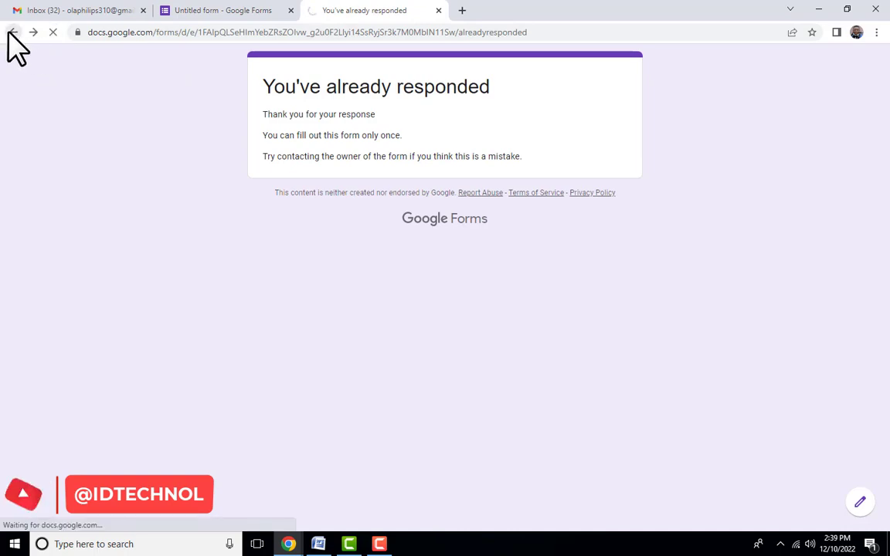
{"action": "scroll", "coordinate": [532, 313], "scroll_direction": "down", "scroll_amount": 6}
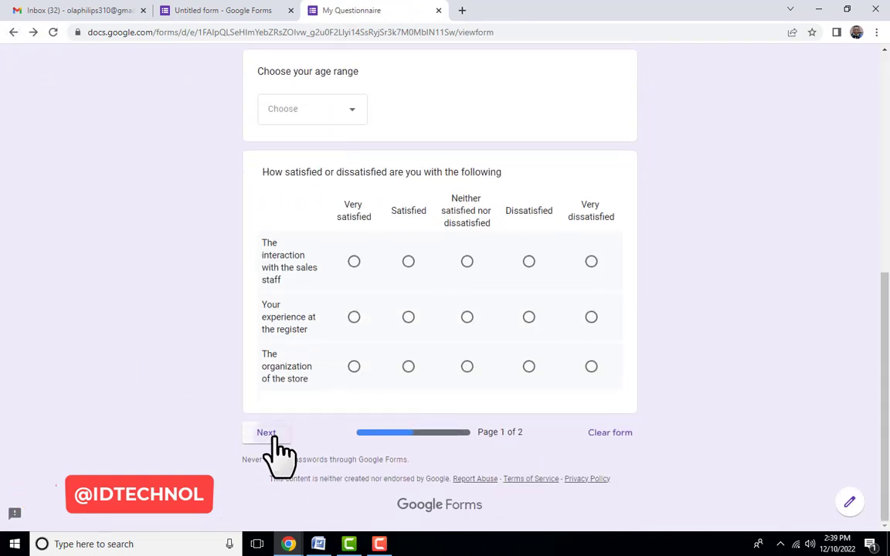
{"action": "left_click", "coordinate": [271, 434]}
{"action": "scroll", "coordinate": [437, 411], "scroll_direction": "down", "scroll_amount": 10}
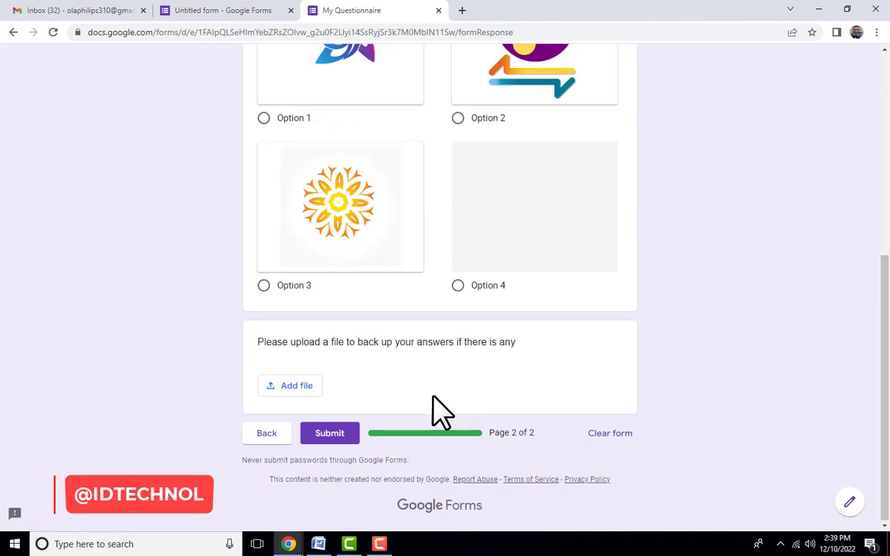
{"action": "left_click", "coordinate": [326, 444]}
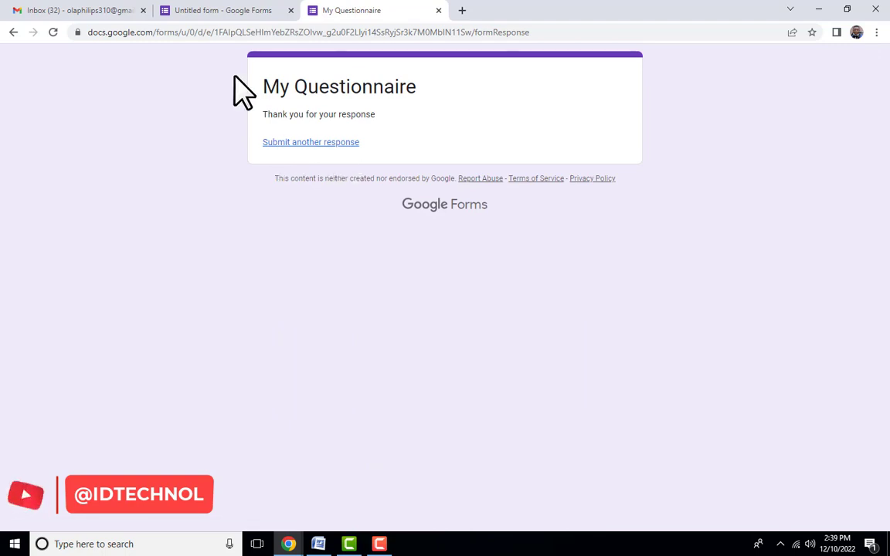
Step: Return to the form's settings and expand the form defaults and question defaults to examine their options
{"action": "left_click", "coordinate": [242, 12]}
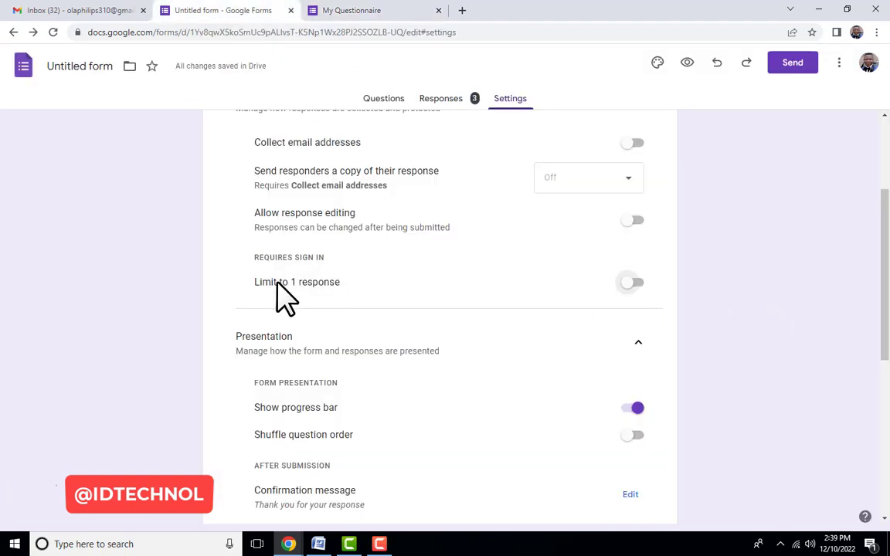
{"action": "scroll", "coordinate": [610, 301], "scroll_direction": "down", "scroll_amount": 3}
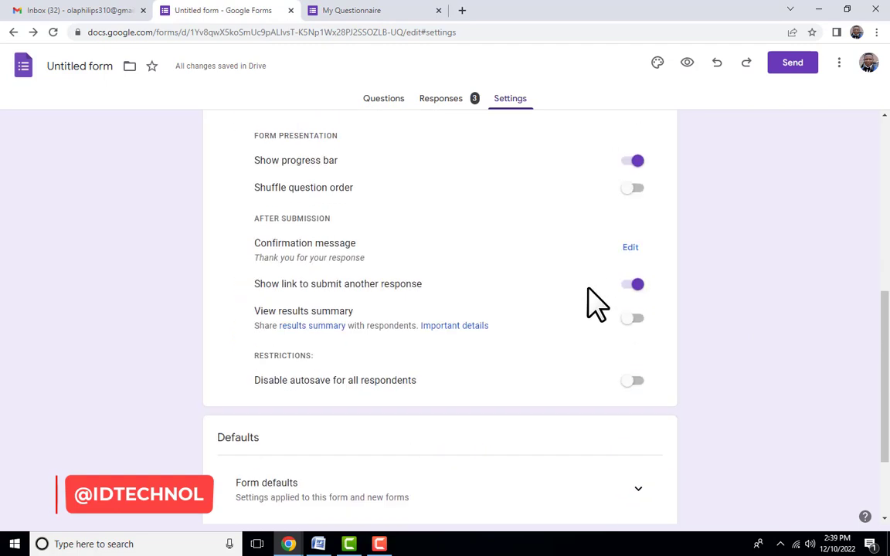
{"action": "left_click", "coordinate": [447, 489]}
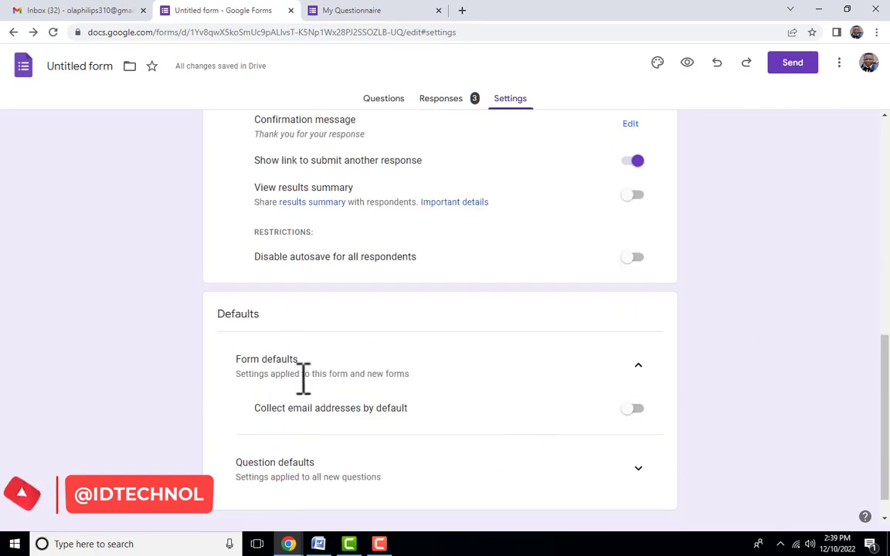
{"action": "left_click_drag", "start_coordinate": [301, 316], "coordinate": [198, 317]}
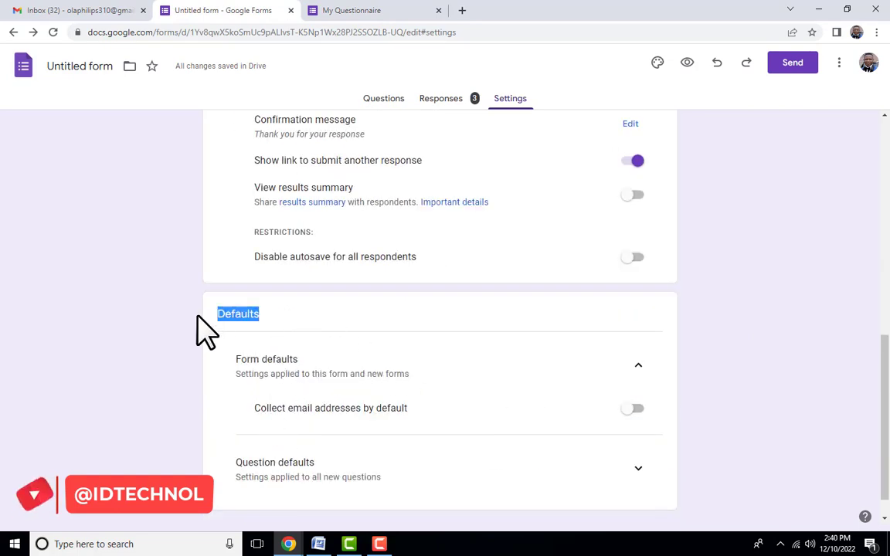
{"action": "left_click", "coordinate": [209, 317]}
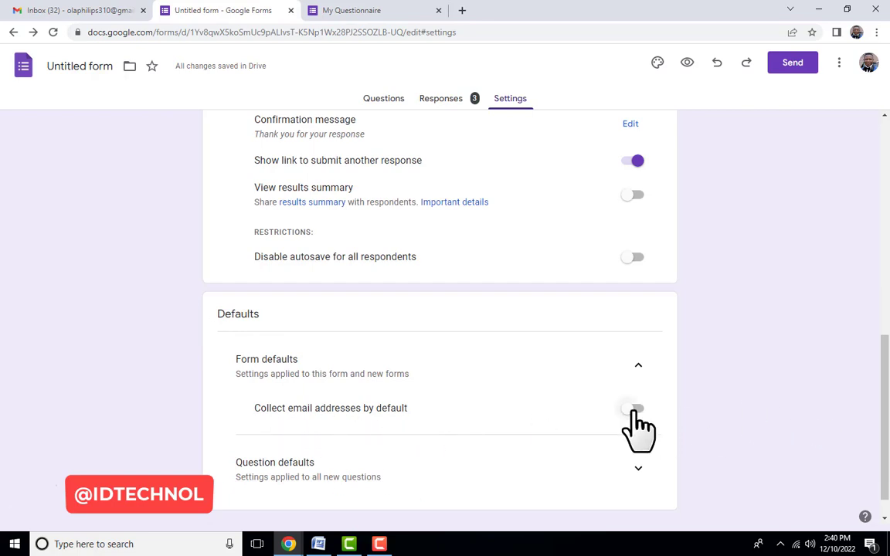
{"action": "left_click", "coordinate": [637, 468]}
{"action": "scroll", "coordinate": [479, 448], "scroll_direction": "down", "scroll_amount": 1}
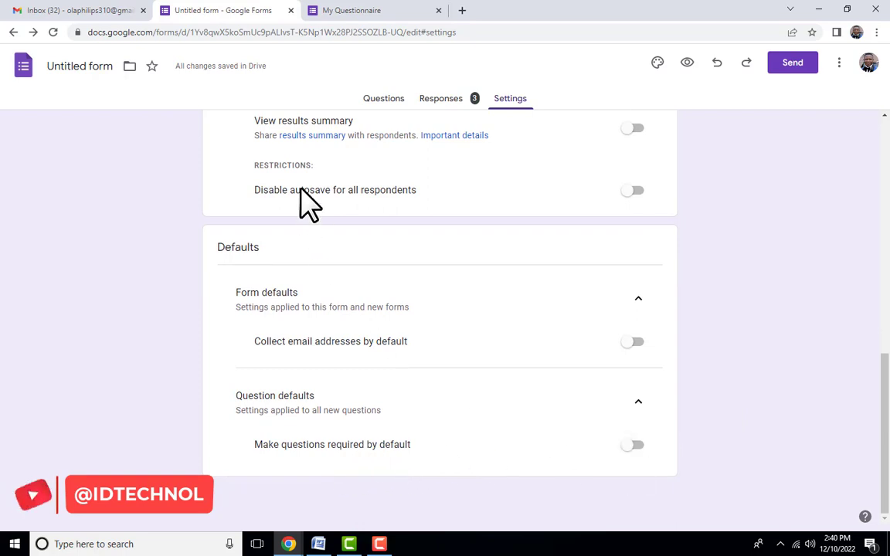
Step: Look through the questions in both sections, and review the form's settings again down to the defaults
{"action": "scroll", "coordinate": [433, 364], "scroll_direction": "up", "scroll_amount": 4}
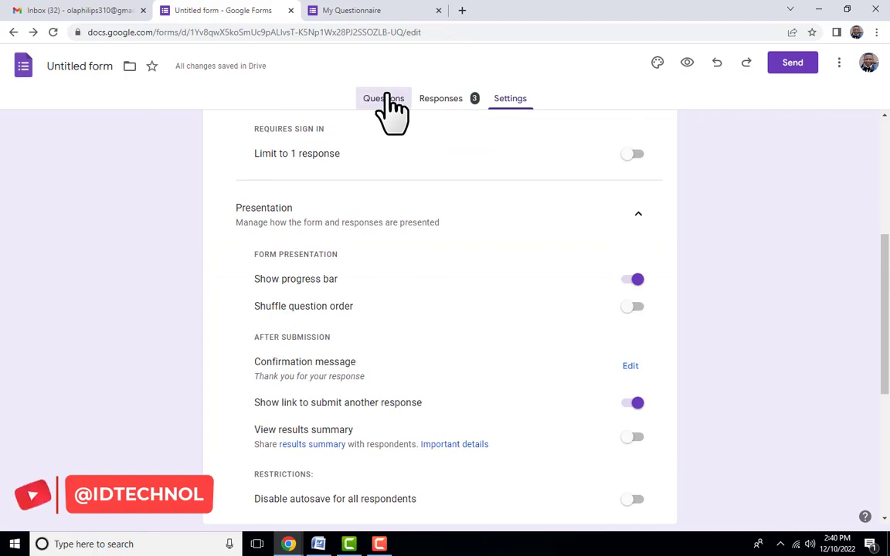
{"action": "left_click", "coordinate": [383, 98]}
{"action": "scroll", "coordinate": [435, 277], "scroll_direction": "down", "scroll_amount": 2}
{"action": "scroll", "coordinate": [541, 448], "scroll_direction": "down", "scroll_amount": 6}
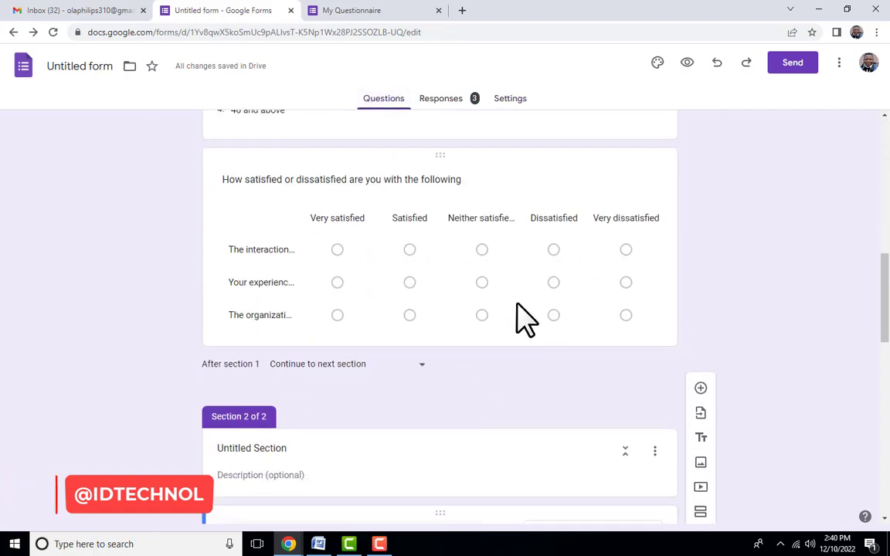
{"action": "scroll", "coordinate": [522, 317], "scroll_direction": "down", "scroll_amount": 4}
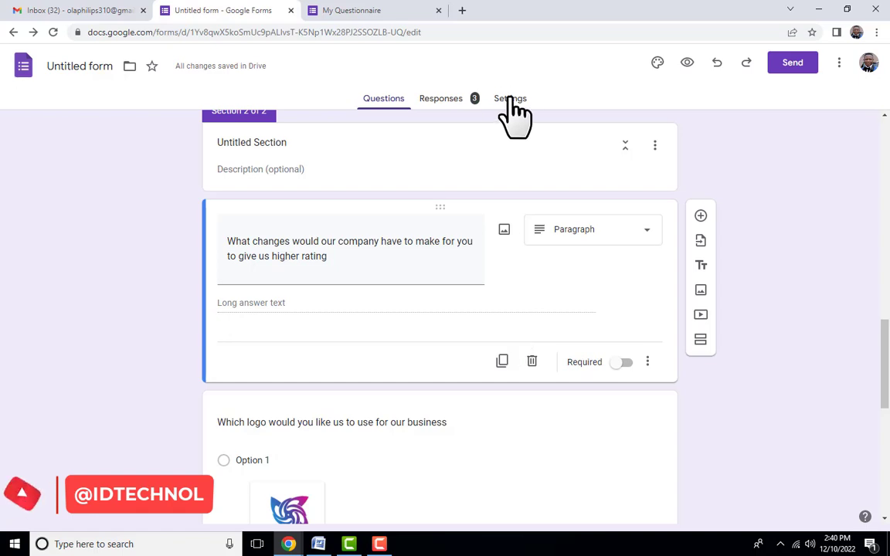
{"action": "left_click", "coordinate": [510, 100]}
{"action": "scroll", "coordinate": [559, 383], "scroll_direction": "down", "scroll_amount": 2}
{"action": "scroll", "coordinate": [559, 383], "scroll_direction": "down", "scroll_amount": 10}
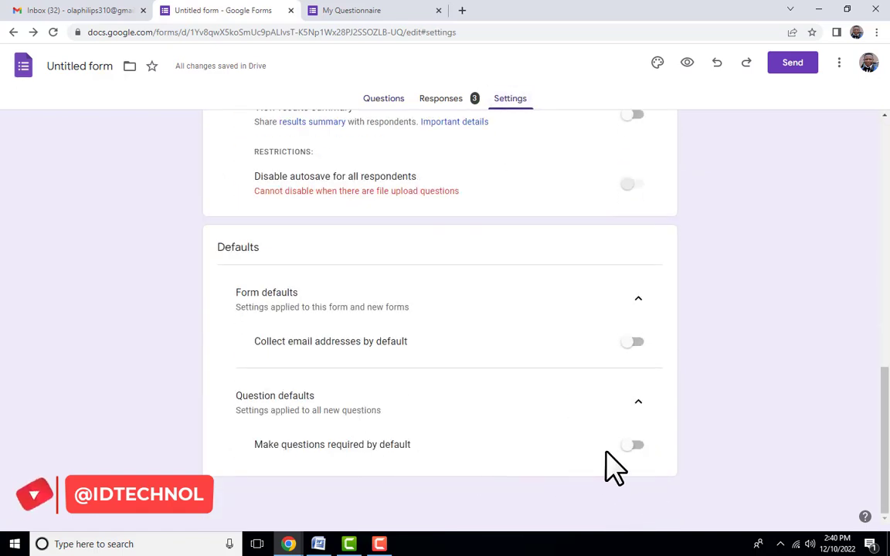
{"action": "scroll", "coordinate": [492, 359], "scroll_direction": "up", "scroll_amount": 10}
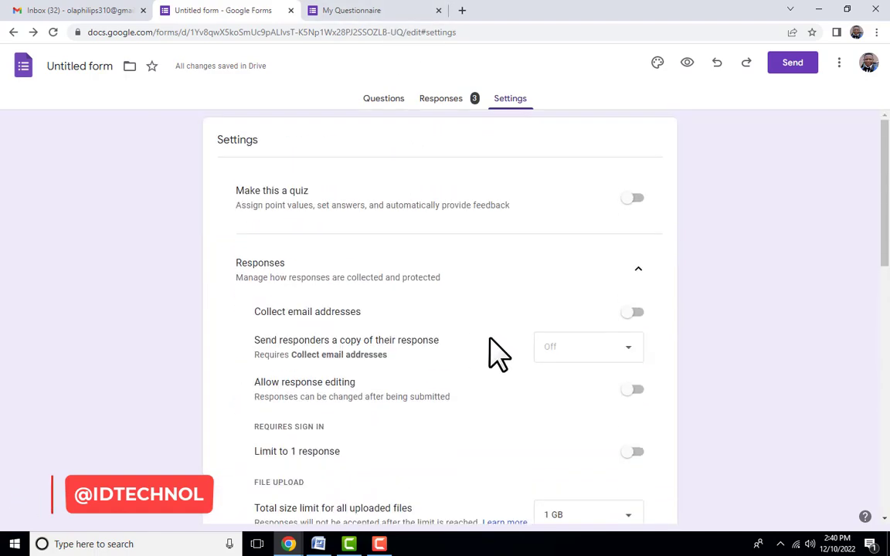
Step: Start another response from the confirmation page and look through the questionnaire's first page
{"action": "left_click", "coordinate": [386, 12]}
{"action": "left_click", "coordinate": [337, 144]}
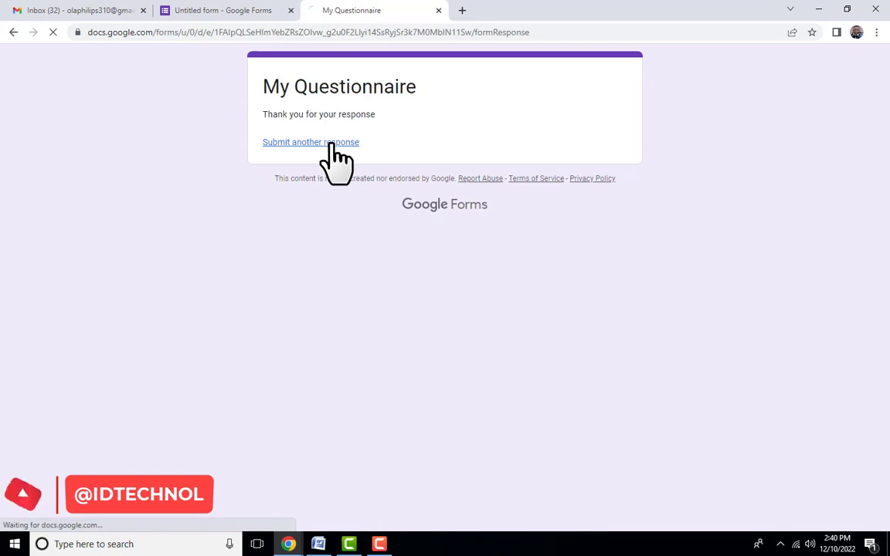
{"action": "scroll", "coordinate": [491, 325], "scroll_direction": "down", "scroll_amount": 5}
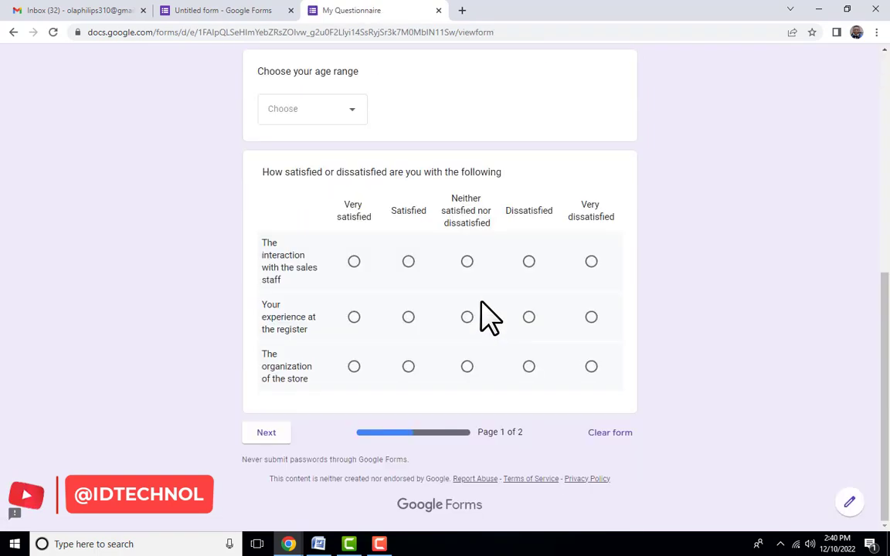
{"action": "scroll", "coordinate": [487, 318], "scroll_direction": "up", "scroll_amount": 4}
{"action": "scroll", "coordinate": [484, 317], "scroll_direction": "up", "scroll_amount": 3}
Step: Open the form's sending options from the form editor and examine the fields for sending it by email
{"action": "left_click", "coordinate": [248, 10]}
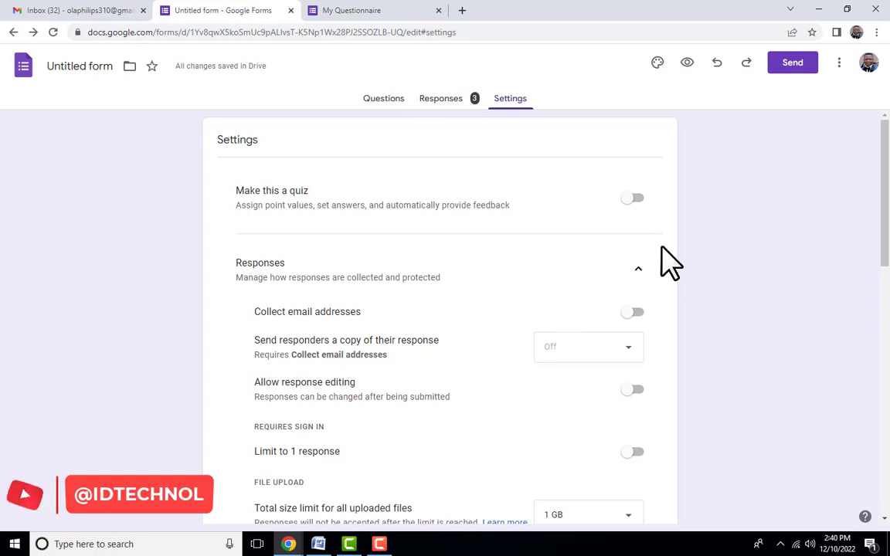
{"action": "left_click", "coordinate": [803, 73]}
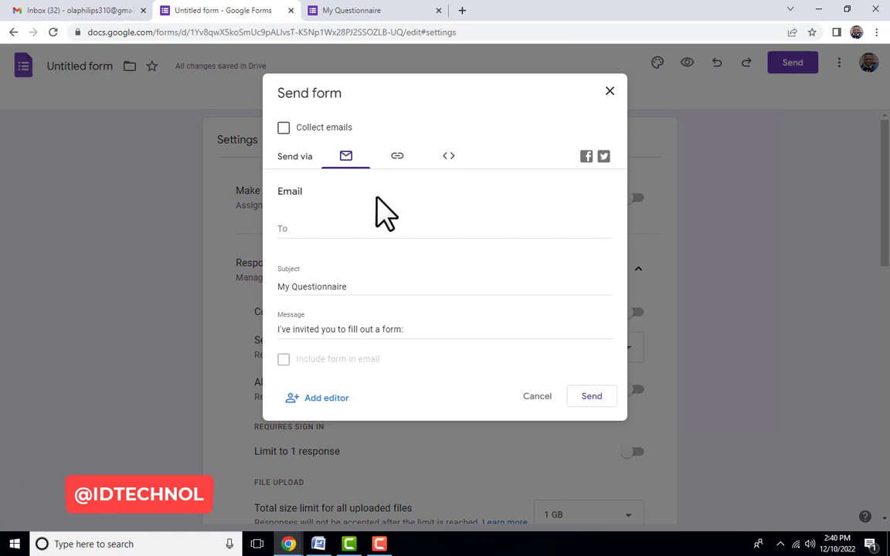
{"action": "left_click", "coordinate": [329, 229]}
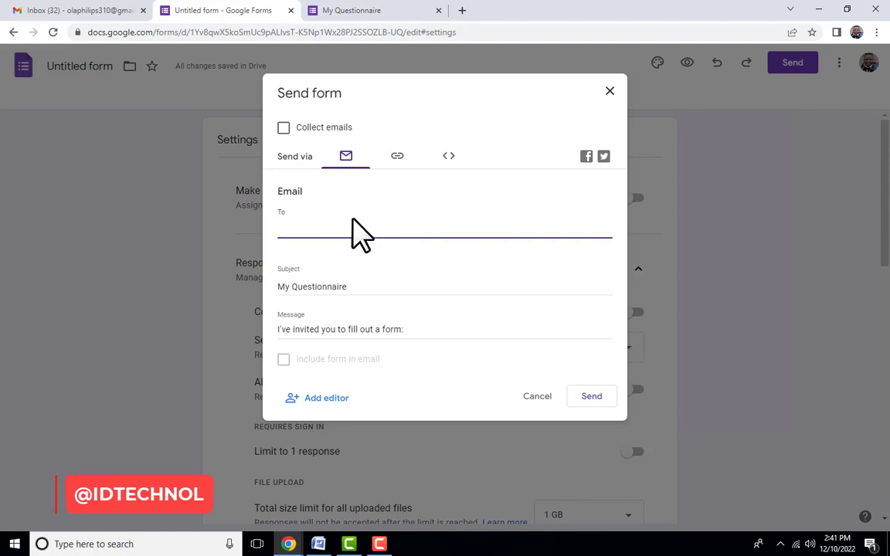
Step: Choose to send the form by link, shorten the URL, and copy the shortened link
{"action": "left_click", "coordinate": [397, 157]}
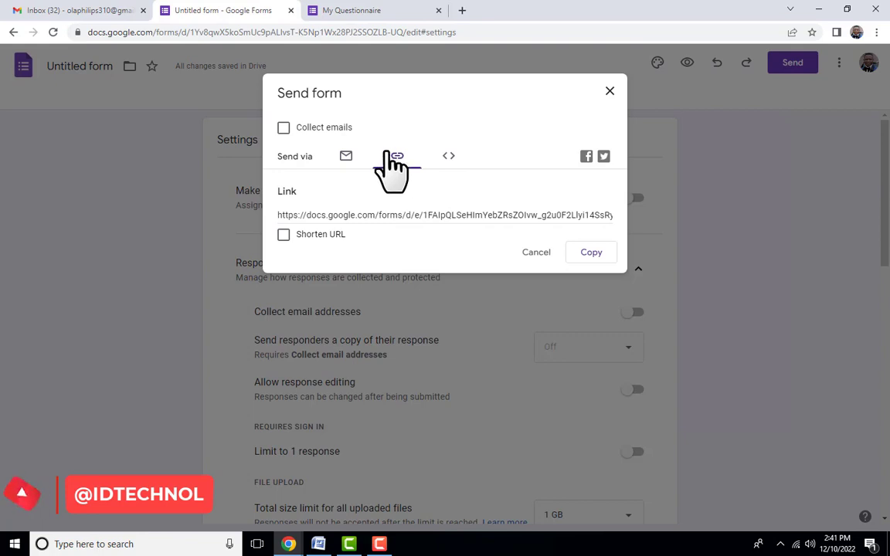
{"action": "left_click", "coordinate": [283, 235]}
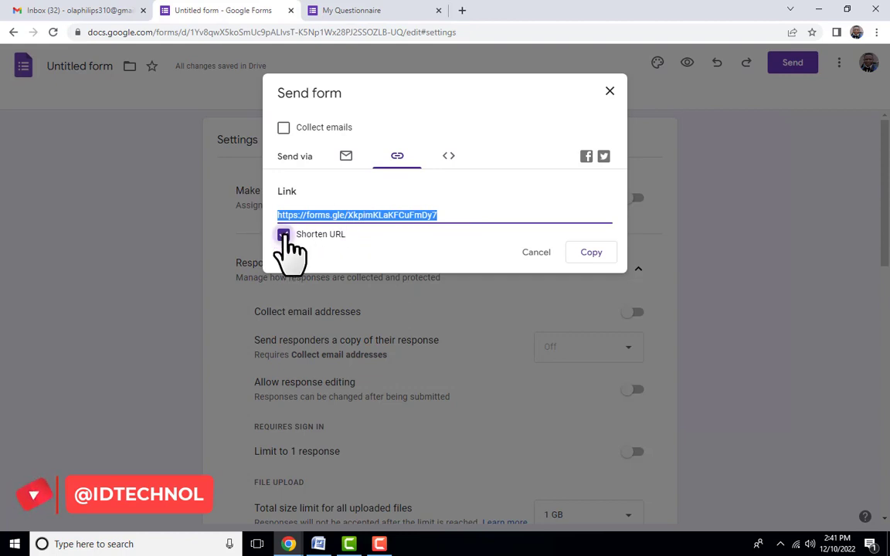
{"action": "left_click", "coordinate": [283, 236]}
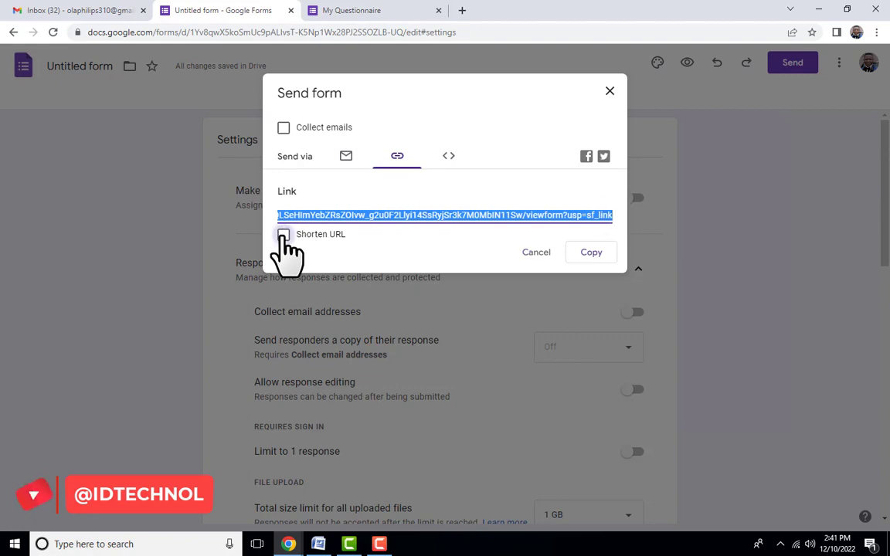
{"action": "left_click", "coordinate": [283, 235]}
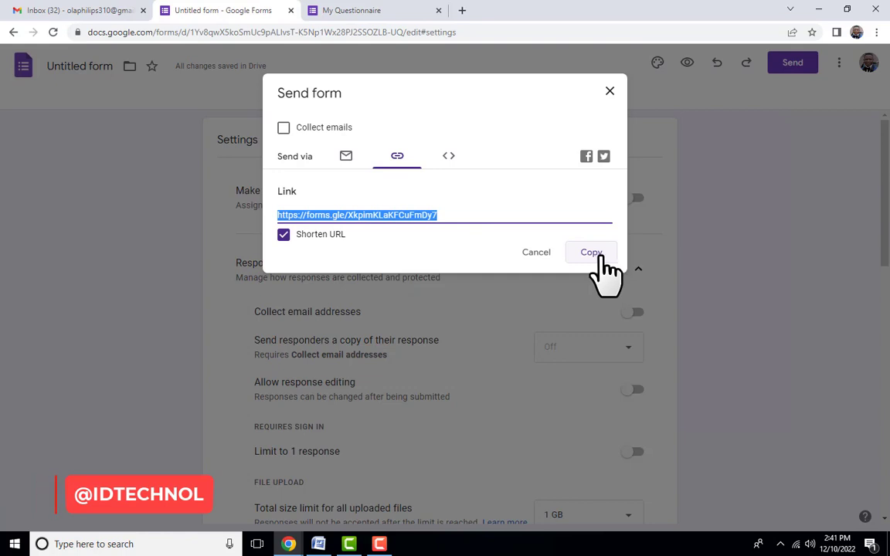
{"action": "left_click", "coordinate": [602, 258]}
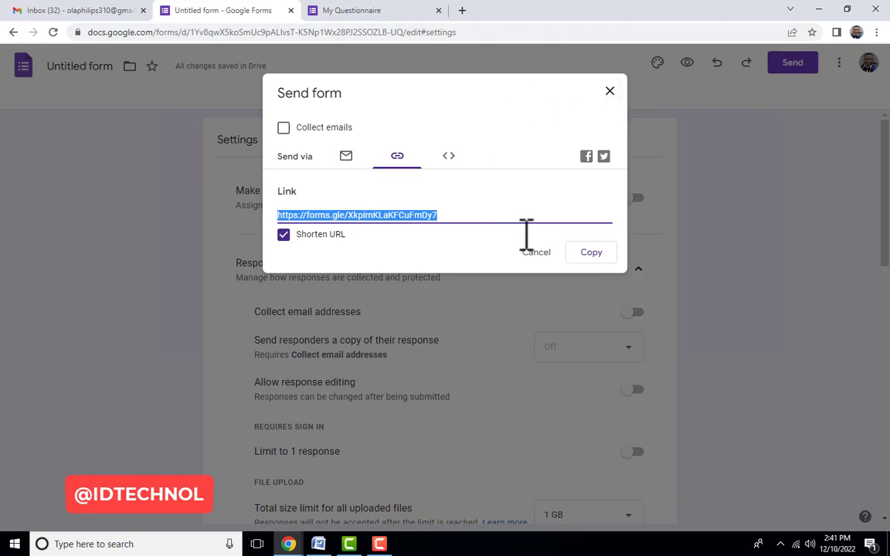
{"action": "left_click", "coordinate": [592, 251]}
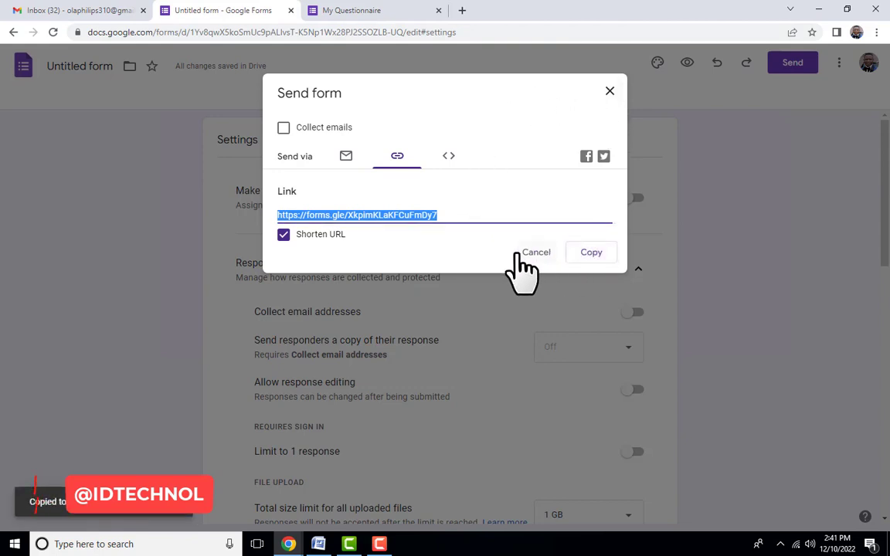
Step: Open the copied short link in a new browser tab and look through the questionnaire's first page
{"action": "left_click", "coordinate": [462, 11]}
{"action": "left_click", "coordinate": [474, 32]}
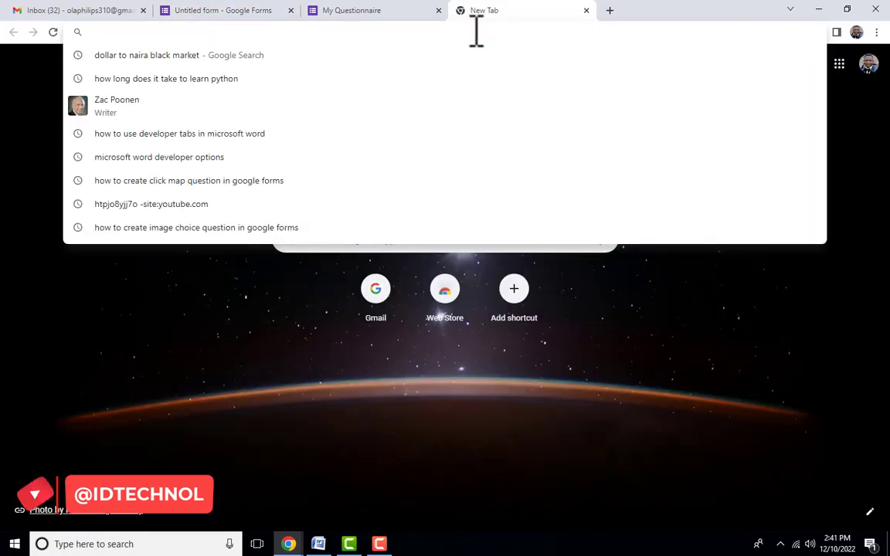
{"action": "key", "text": "ctrl+v"}
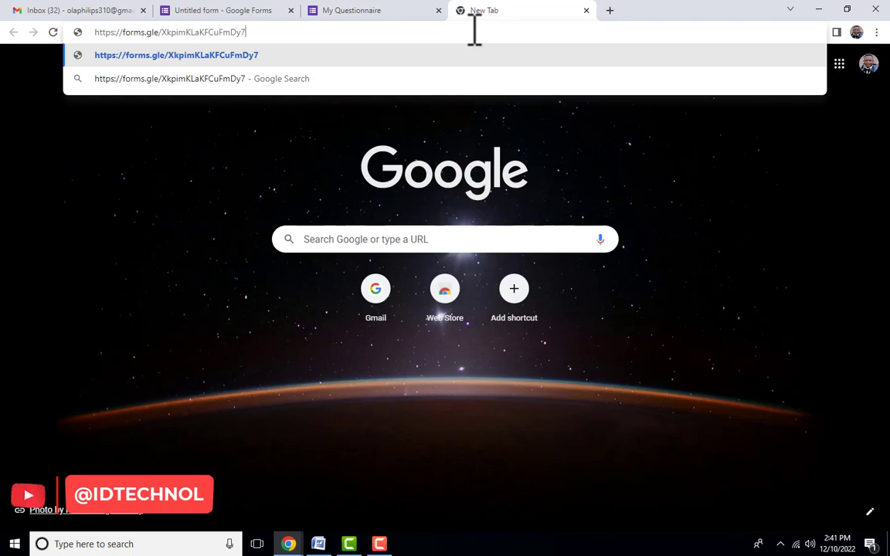
{"action": "key", "text": "Return"}
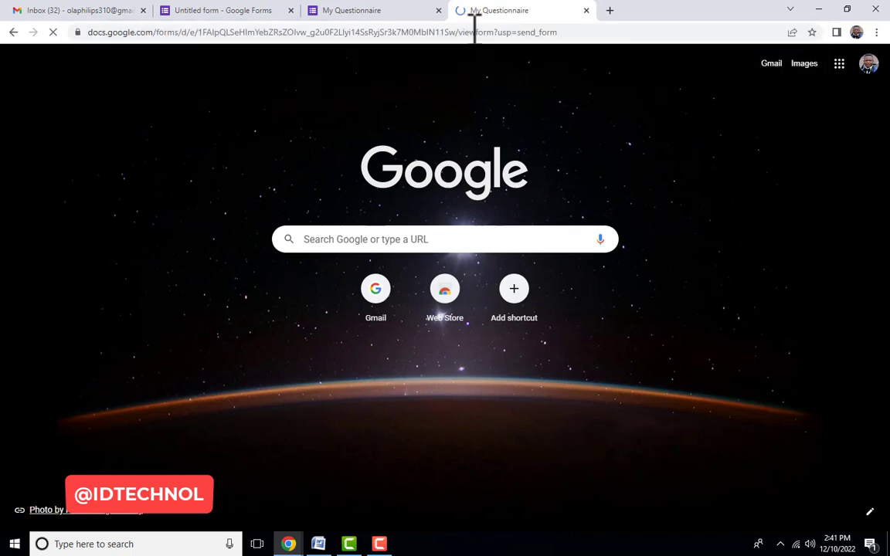
{"action": "scroll", "coordinate": [448, 158], "scroll_direction": "down", "scroll_amount": 5}
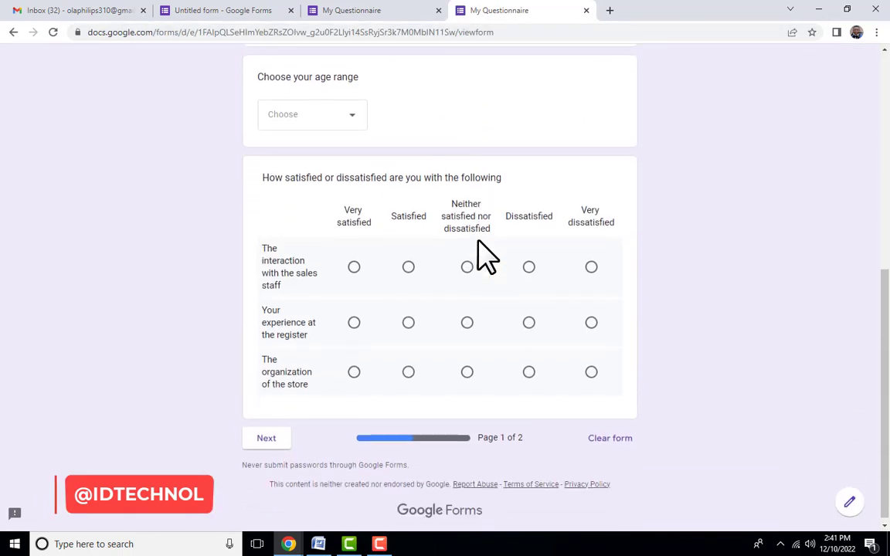
{"action": "scroll", "coordinate": [507, 312], "scroll_direction": "up", "scroll_amount": 5}
{"action": "scroll", "coordinate": [507, 340], "scroll_direction": "down", "scroll_amount": 4}
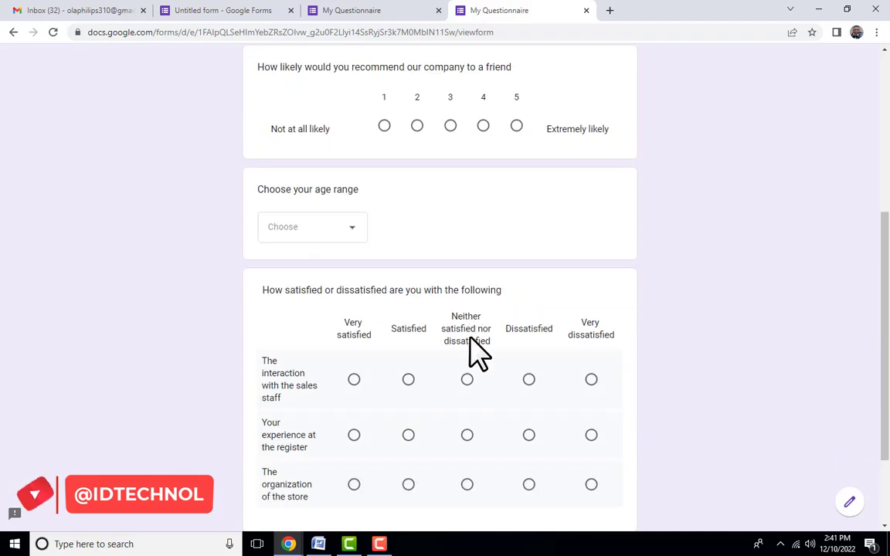
{"action": "scroll", "coordinate": [477, 354], "scroll_direction": "up", "scroll_amount": 4}
Step: Close the form's sending options in the form editor and open the collected responses
{"action": "left_click", "coordinate": [407, 12]}
{"action": "left_click", "coordinate": [185, 10]}
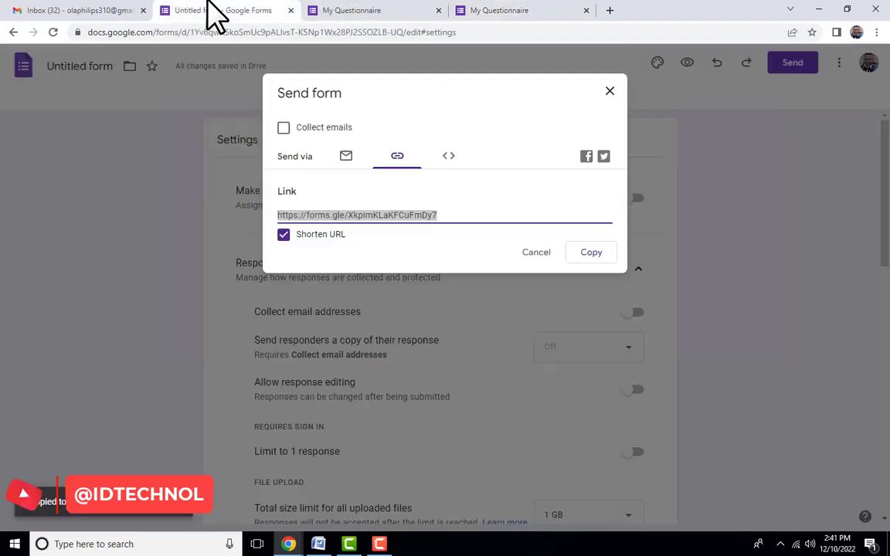
{"action": "left_click", "coordinate": [610, 91]}
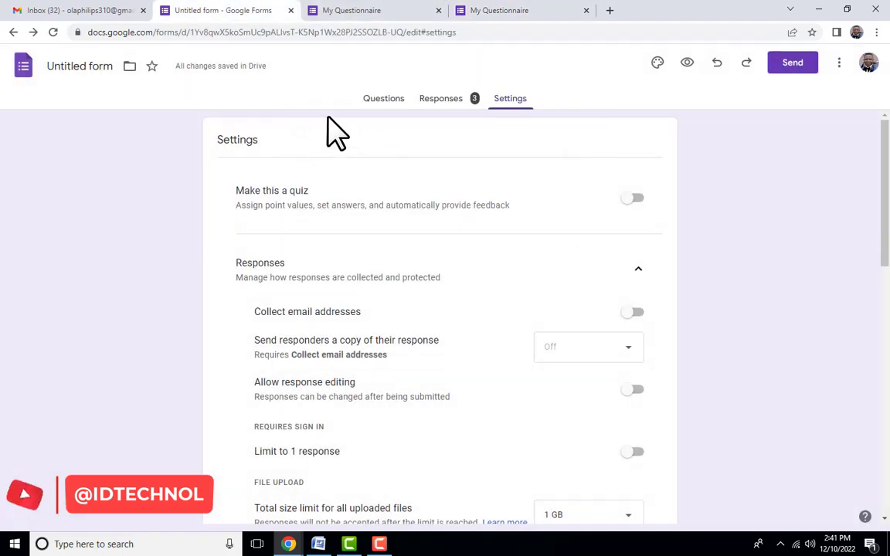
{"action": "left_click", "coordinate": [384, 99]}
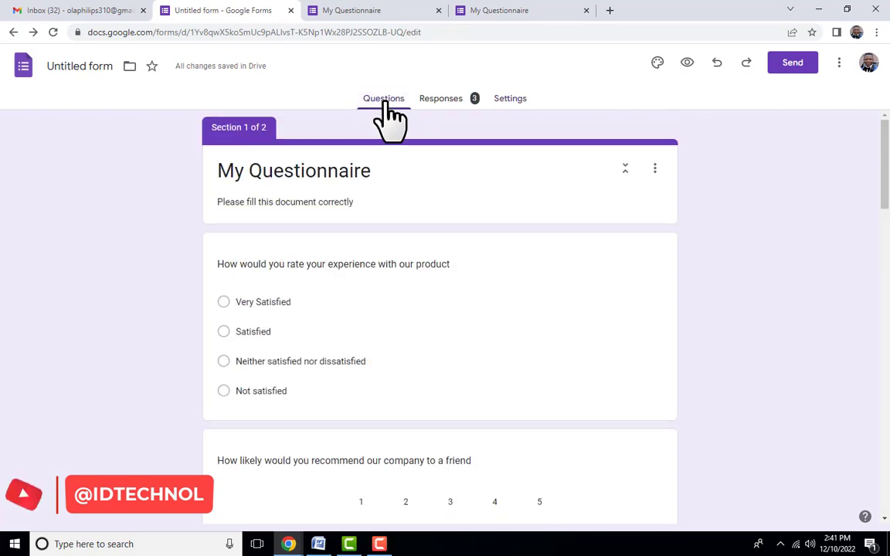
{"action": "left_click", "coordinate": [460, 100]}
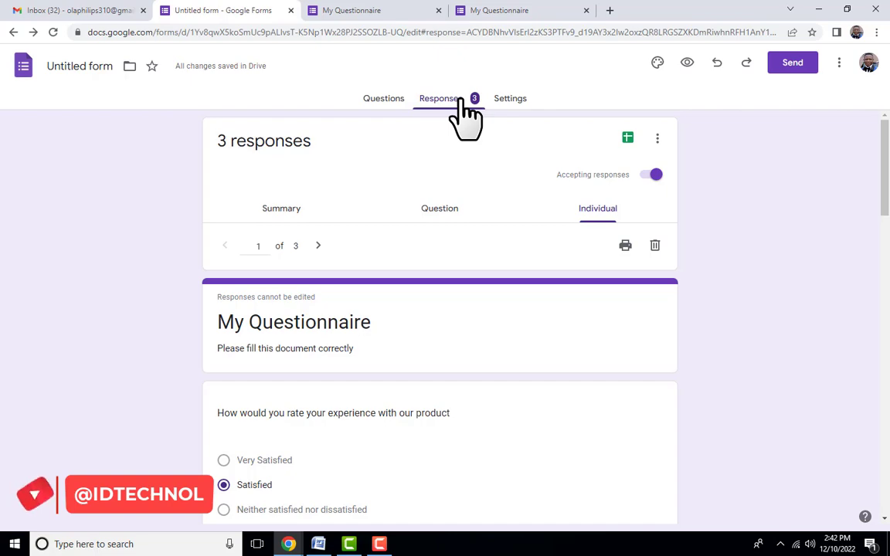
Step: Look over the questionnaire in the respondent view and return to the form's collected responses
{"action": "left_click", "coordinate": [374, 11]}
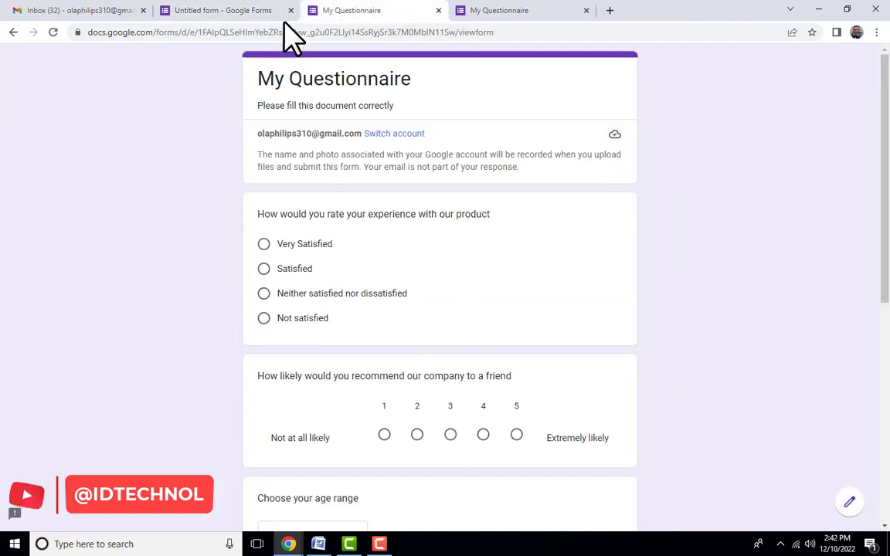
{"action": "left_click", "coordinate": [220, 9]}
{"action": "left_click", "coordinate": [374, 10]}
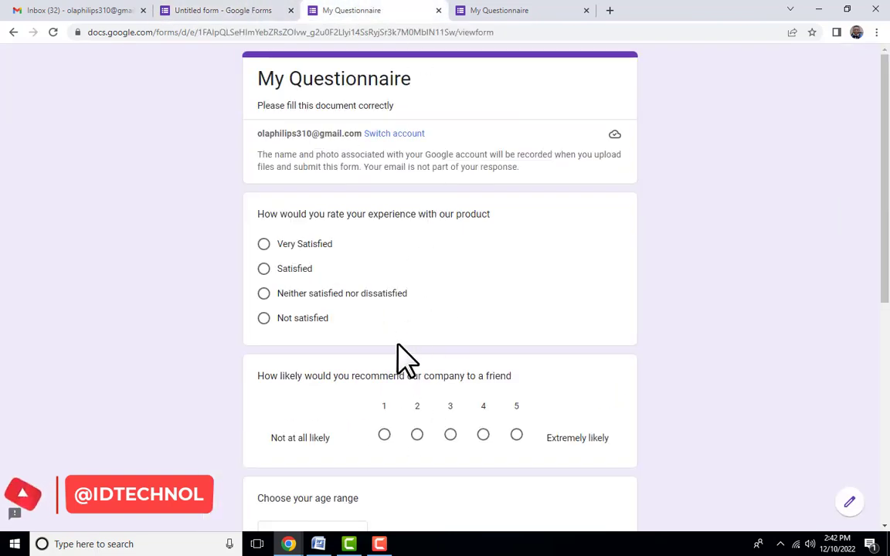
{"action": "scroll", "coordinate": [407, 366], "scroll_direction": "down", "scroll_amount": 8}
{"action": "left_click", "coordinate": [218, 11]}
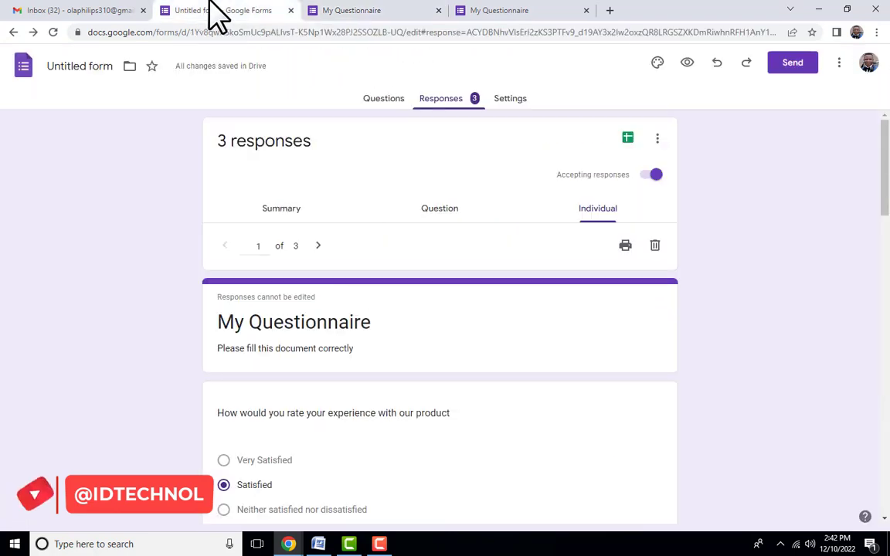